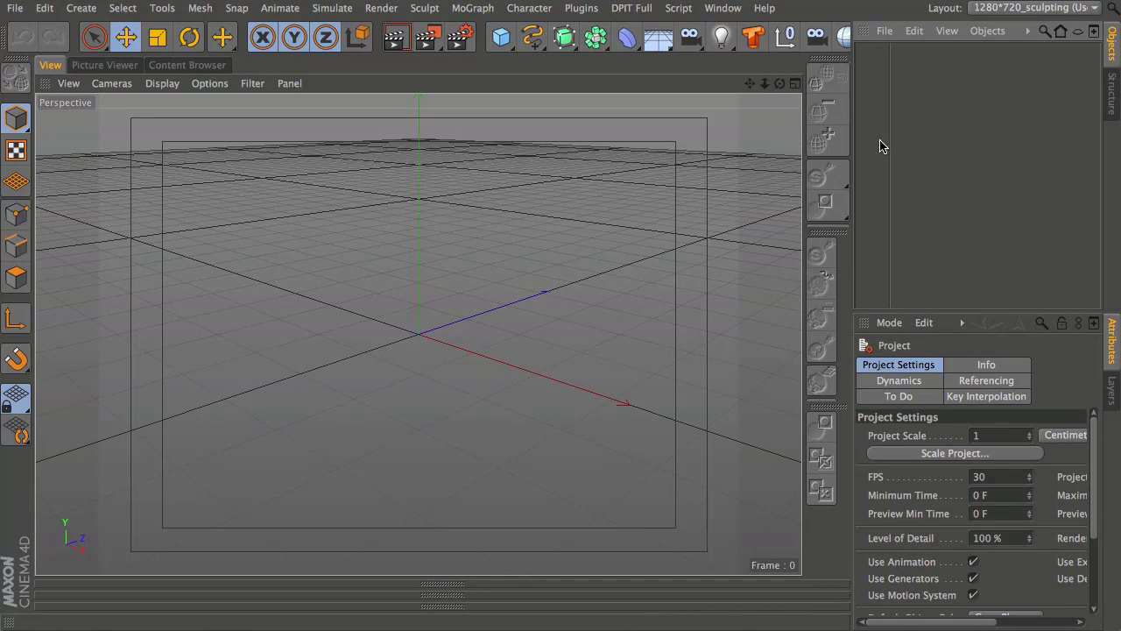
# Add a Disc primitive to the scene and set its rotation segments to 8
pyautogui.click(501, 41)
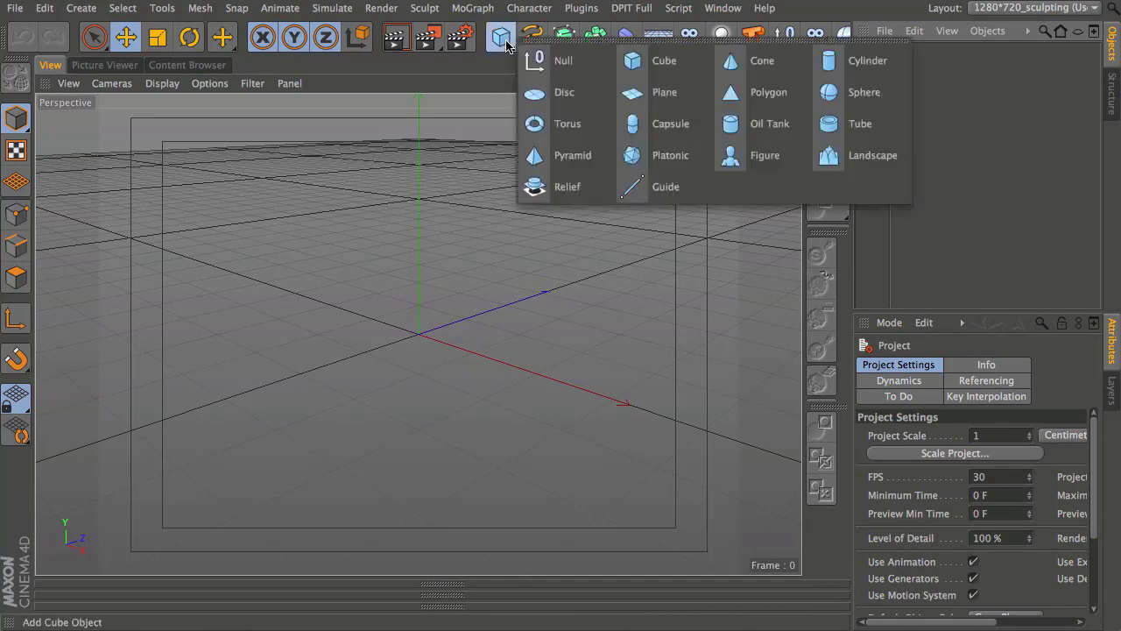
pyautogui.click(544, 93)
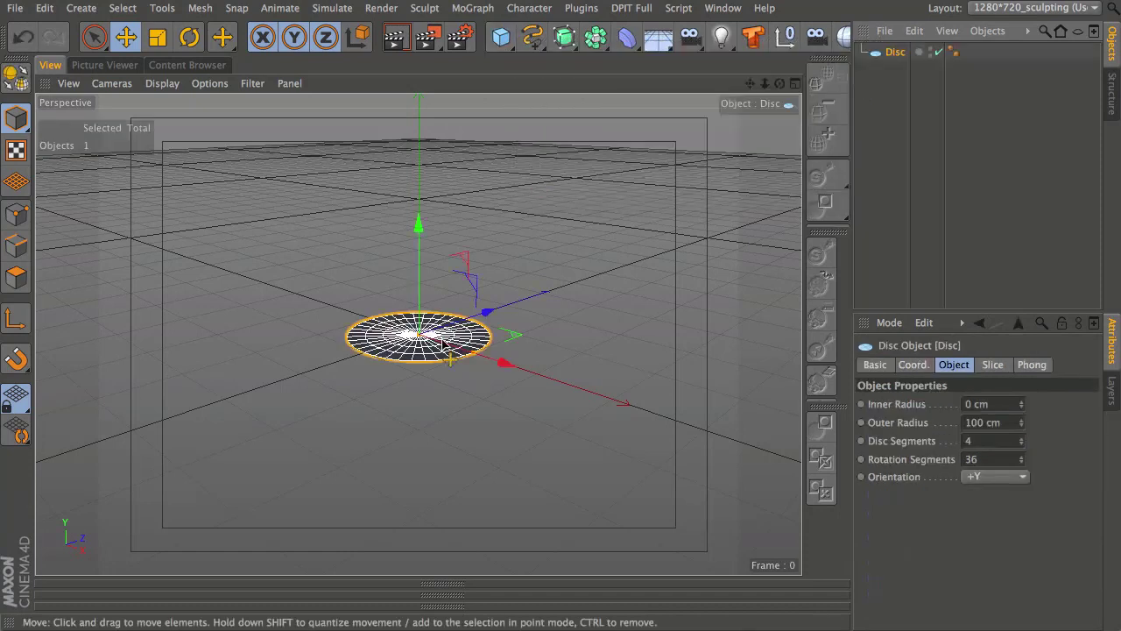
pyautogui.scroll(3, 457, 299)
pyautogui.scroll(5, 457, 300)
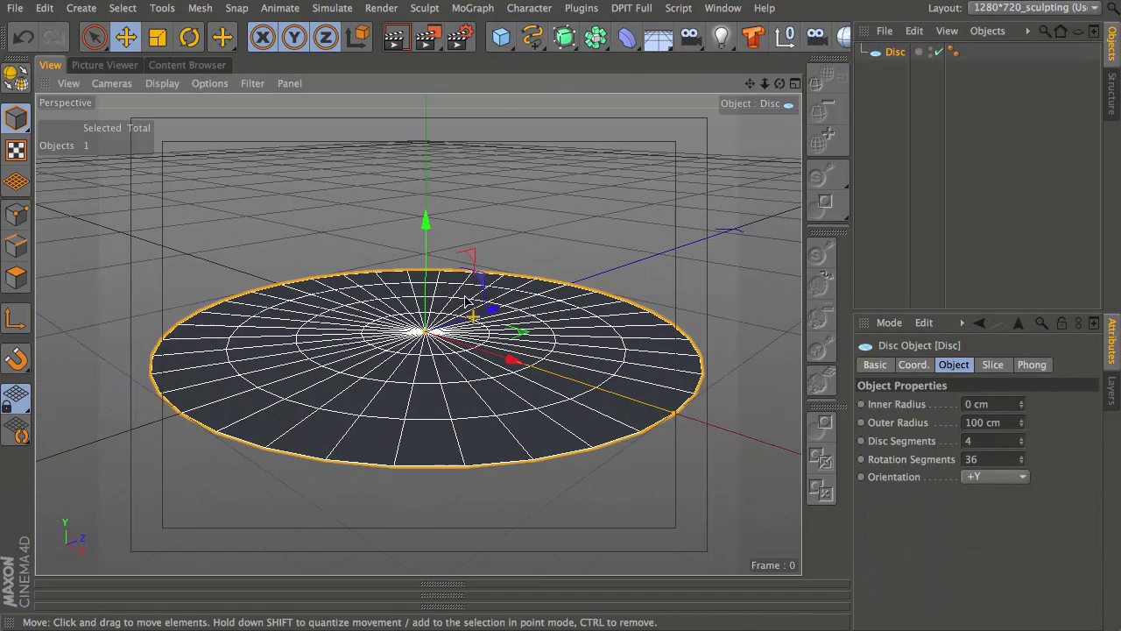
pyautogui.scroll(3, 447, 324)
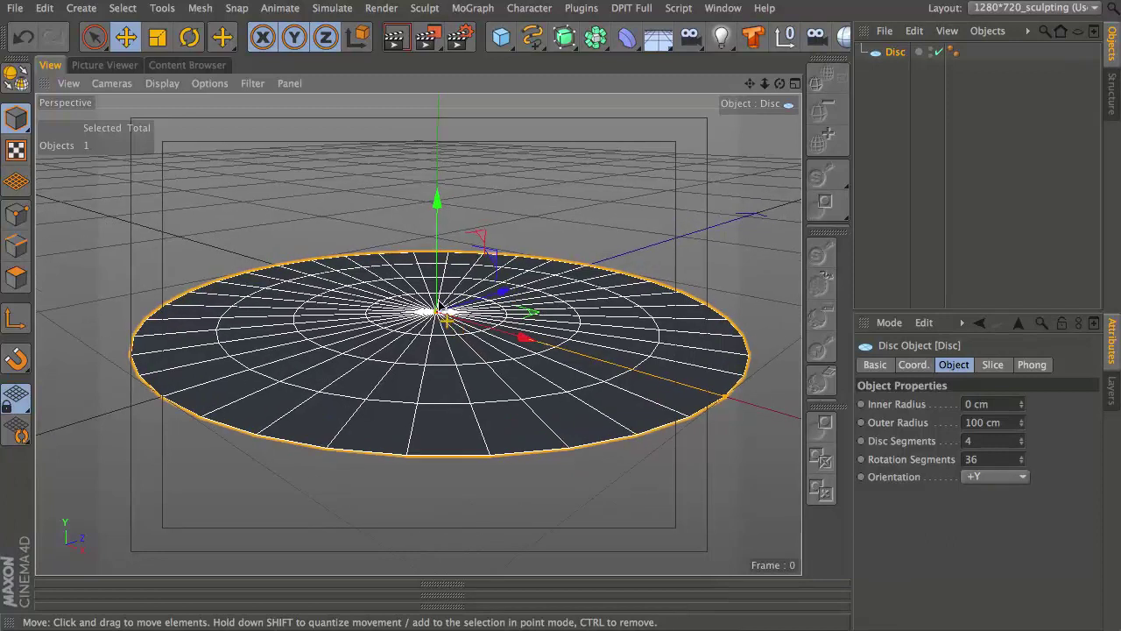
pyautogui.moveTo(428, 311)
pyautogui.keyDown('alt'); pyautogui.mouseDown()
pyautogui.moveTo(439, 333)
pyautogui.moveTo(445, 309)
pyautogui.mouseUp(); pyautogui.keyUp('alt')
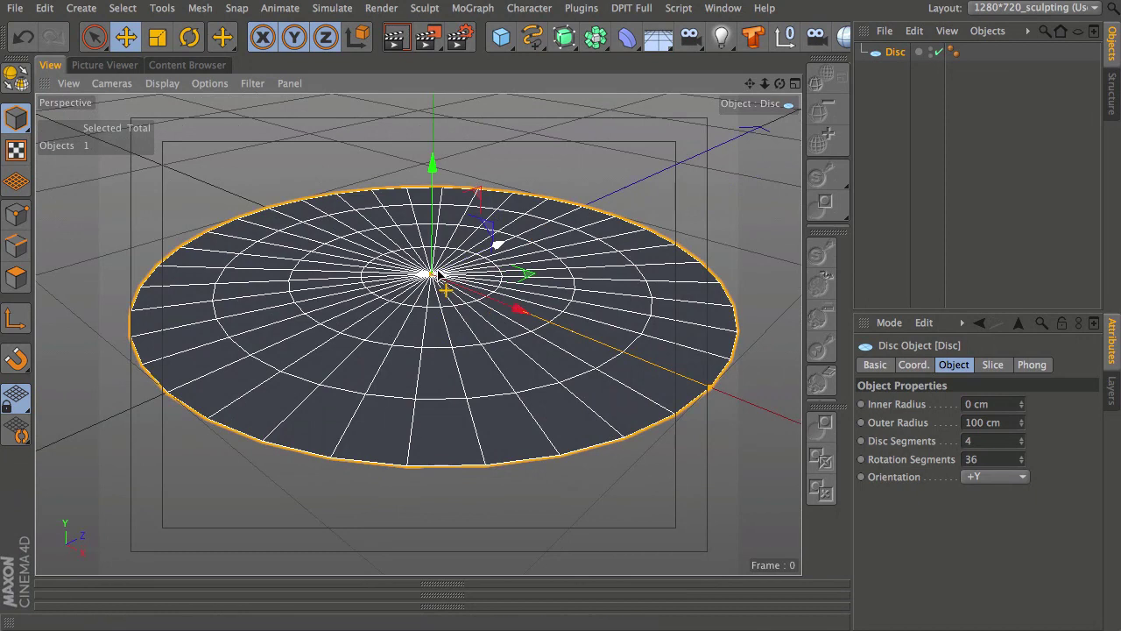
pyautogui.click(897, 55)
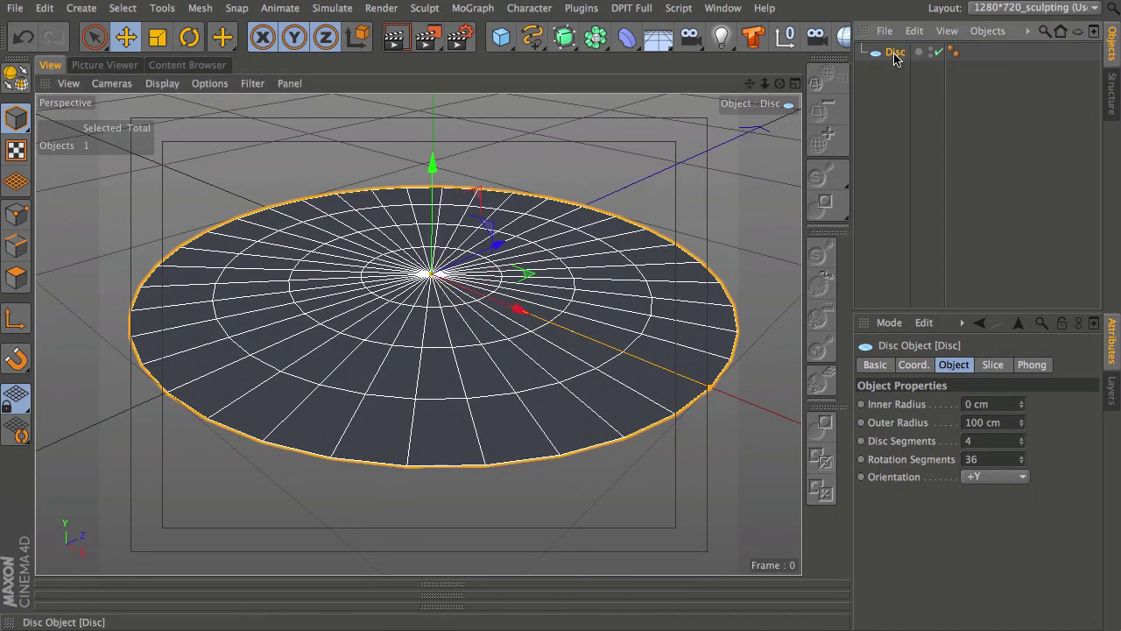
pyautogui.click(987, 459)
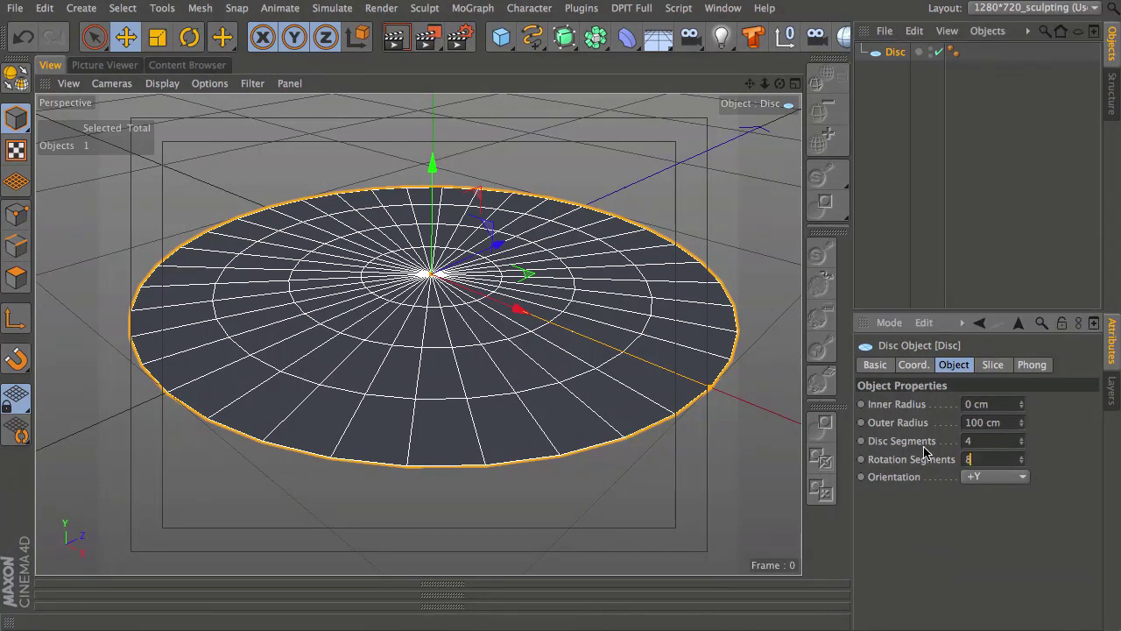
pyautogui.write('8')
pyautogui.press('Return')
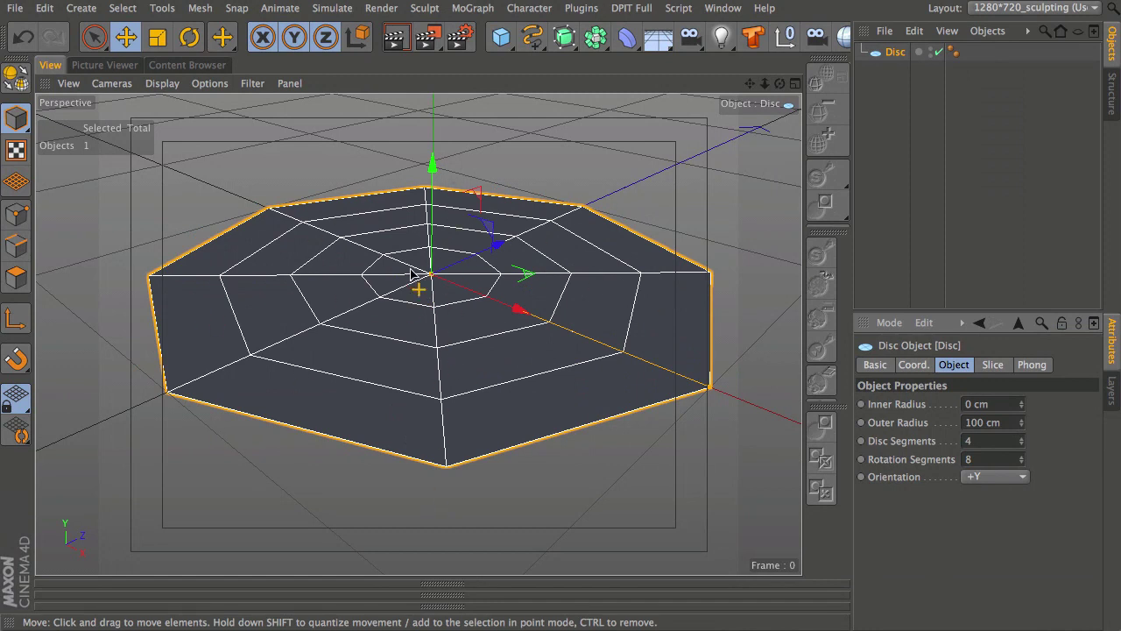
# Convert the parametric disc into an editable polygon object
pyautogui.keyDown('alt'); pyautogui.moveTo(430, 335); pyautogui.dragTo(428, 188); pyautogui.keyUp('alt')
pyautogui.keyDown('alt'); pyautogui.moveTo(324, 415); pyautogui.dragTo(413, 310); pyautogui.keyUp('alt')
pyautogui.keyDown('alt'); pyautogui.moveTo(412, 308); pyautogui.dragTo(417, 348, button='right'); pyautogui.keyUp('alt')
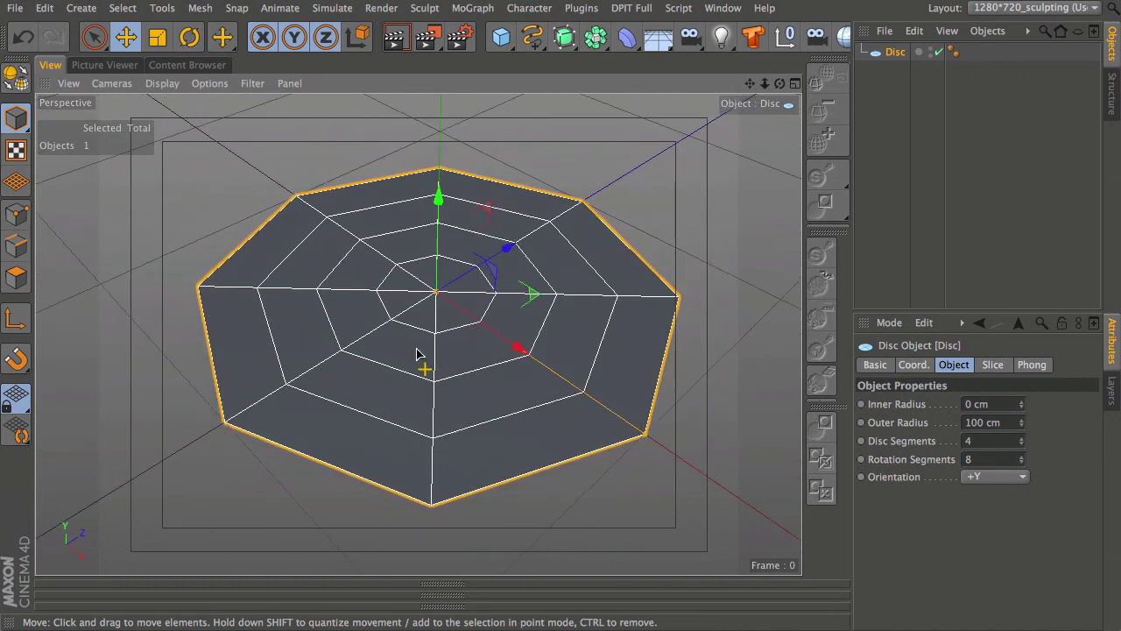
pyautogui.keyDown('alt'); pyautogui.moveTo(435, 299); pyautogui.dragTo(420, 320); pyautogui.keyUp('alt')
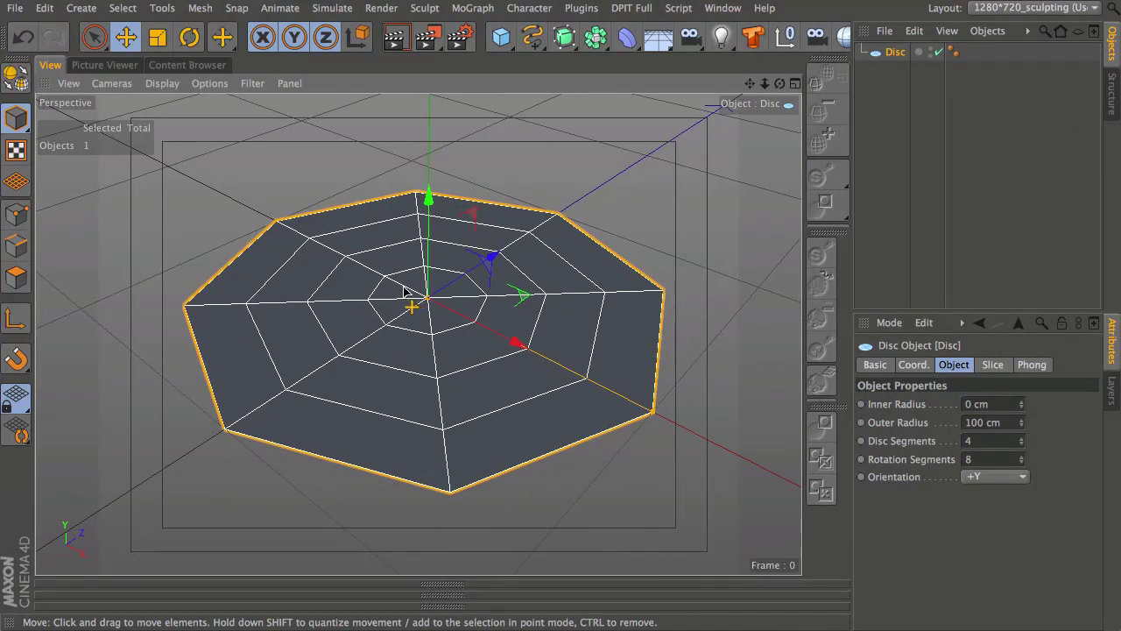
pyautogui.click(15, 77)
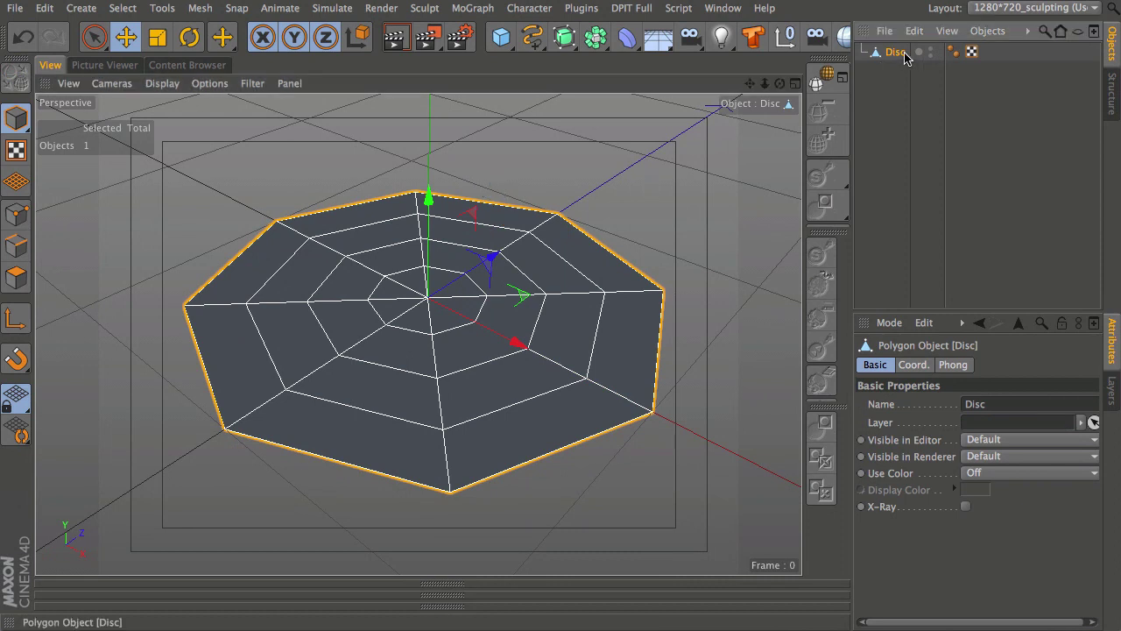
# Add a Sculpt tag to the disc and subdivide the mesh for sculpting up to level 4
pyautogui.click(825, 77)
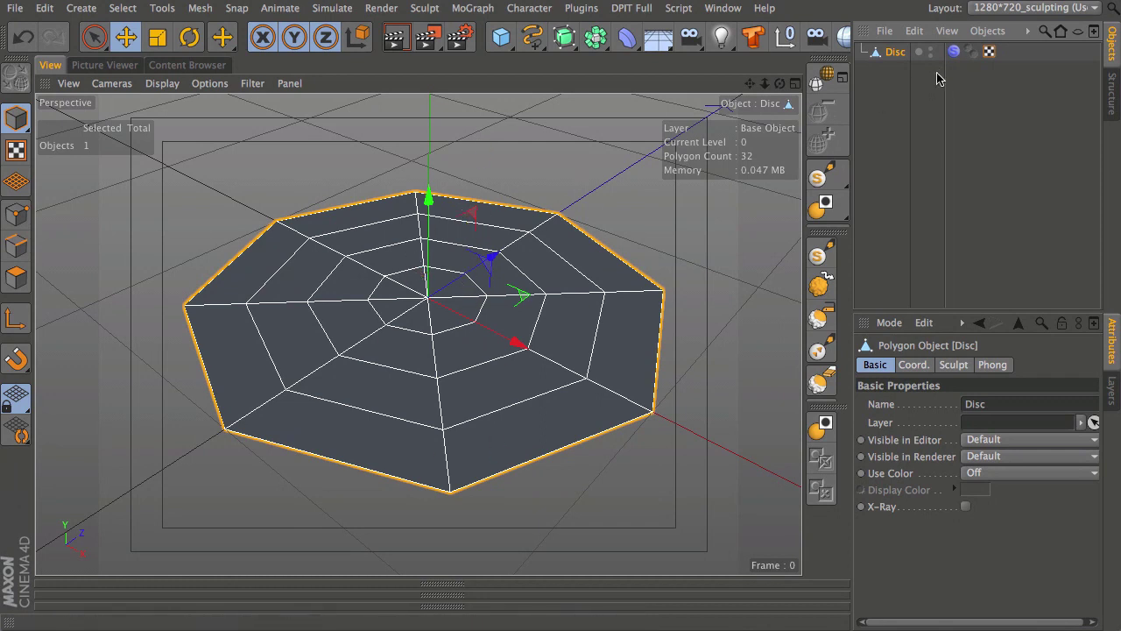
pyautogui.click(954, 51)
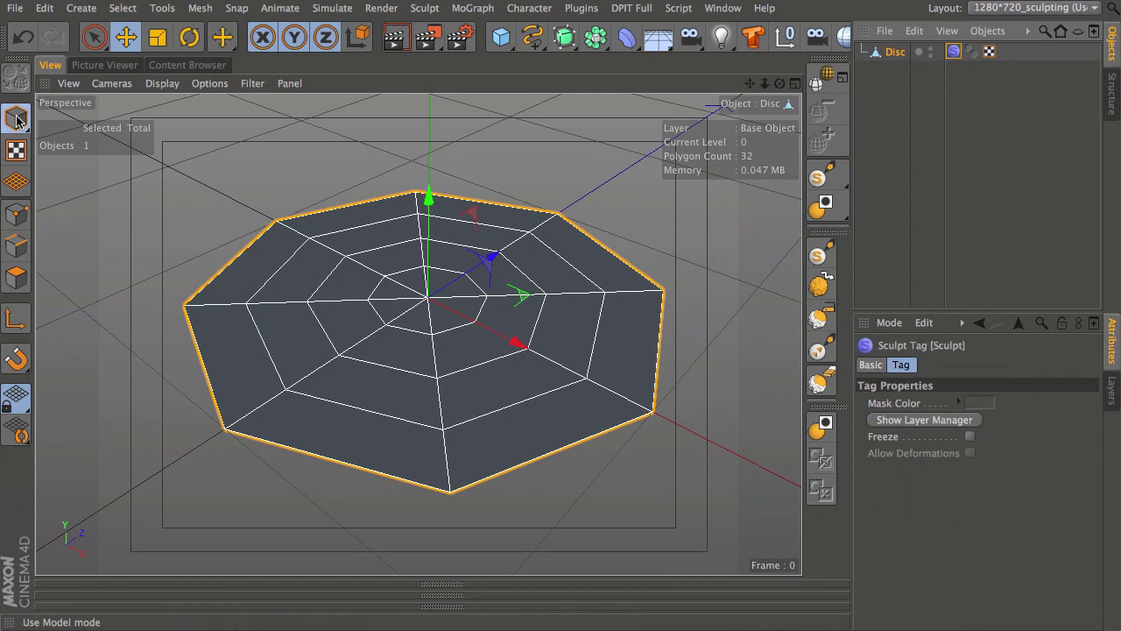
pyautogui.click(825, 80)
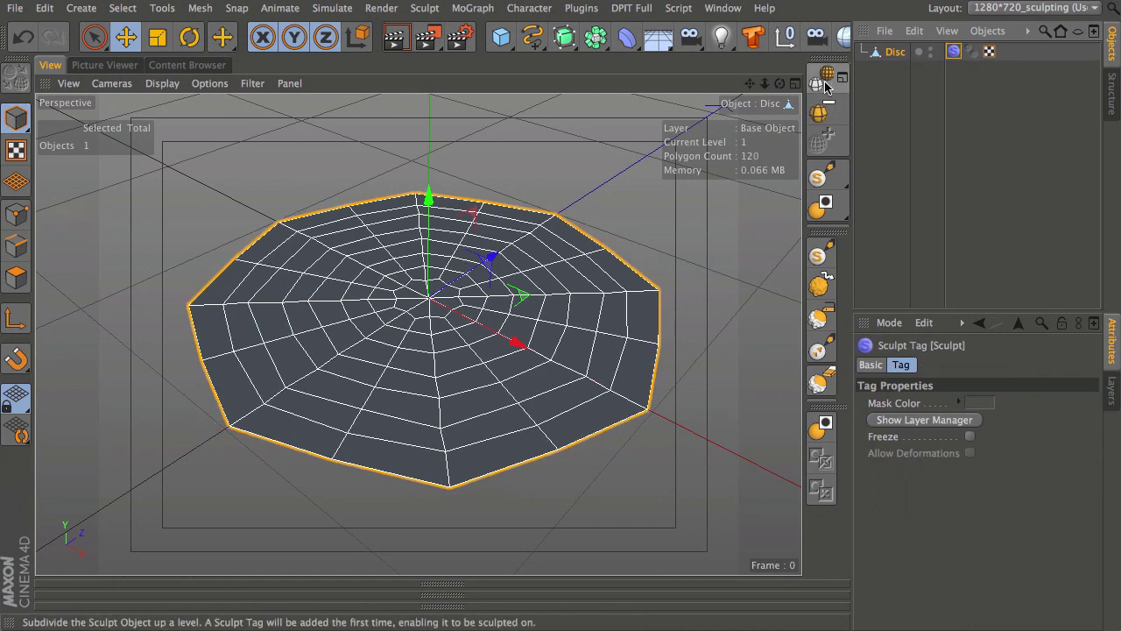
pyautogui.click(827, 80)
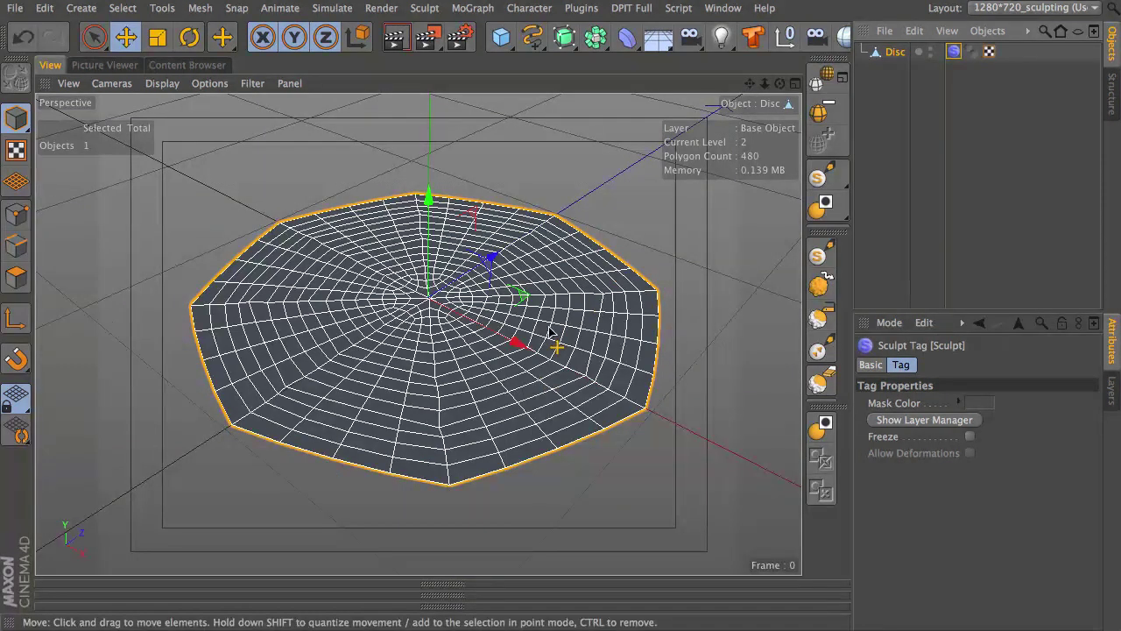
pyautogui.click(827, 80)
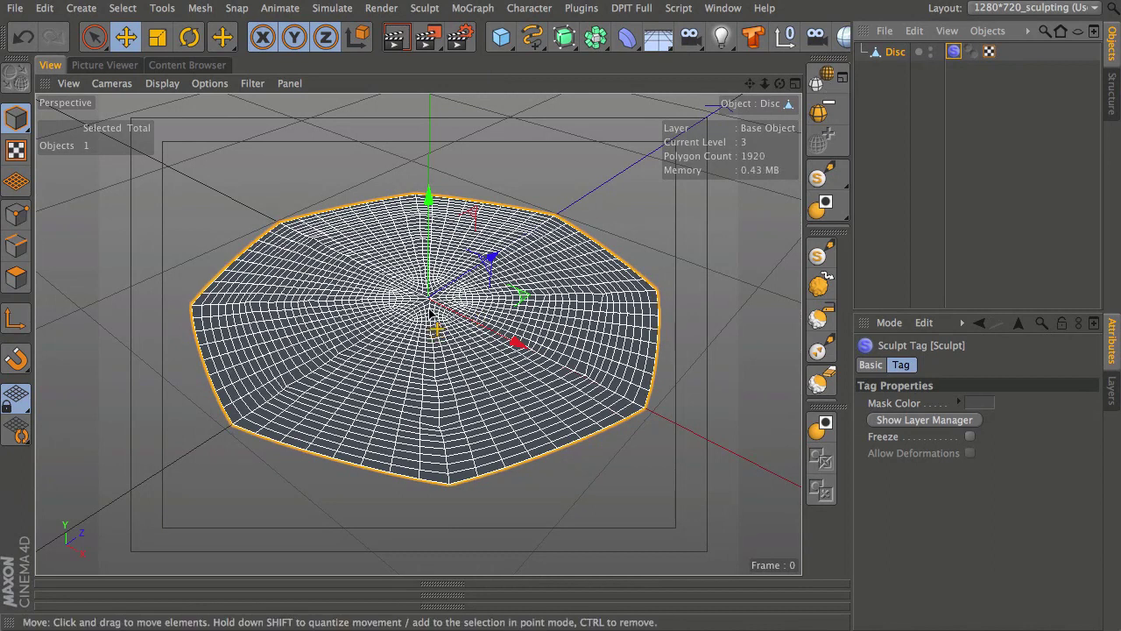
pyautogui.scroll(4, 427, 332)
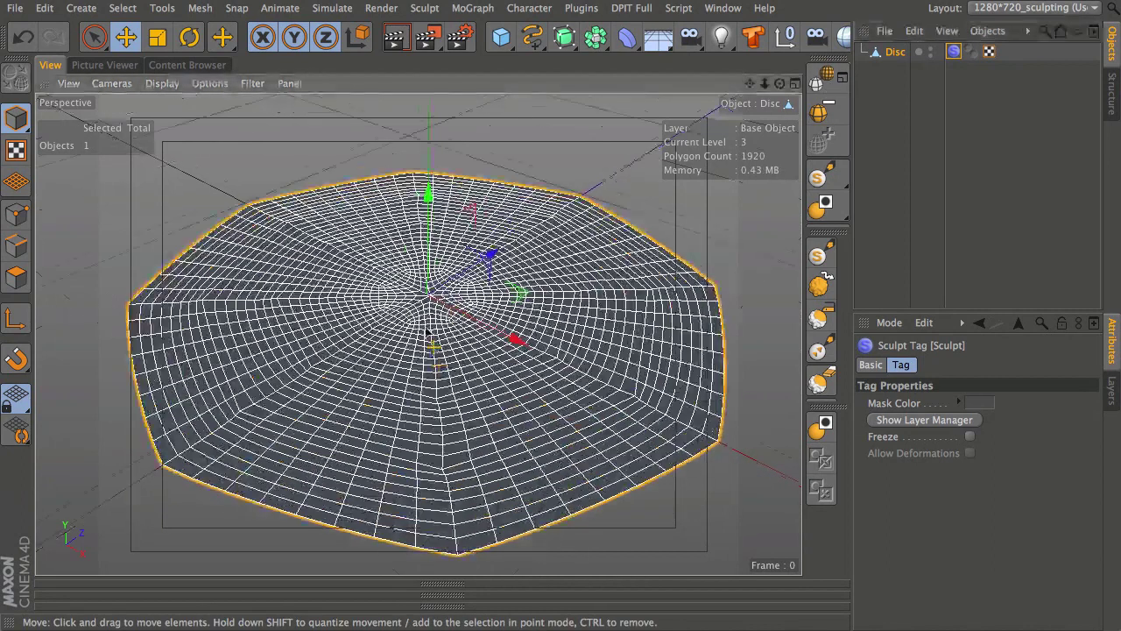
pyautogui.moveTo(427, 331)
pyautogui.keyDown('alt'); pyautogui.mouseDown(button='middle')
pyautogui.moveTo(423, 318)
pyautogui.moveTo(437, 326)
pyautogui.mouseUp(button='middle'); pyautogui.keyUp('alt')
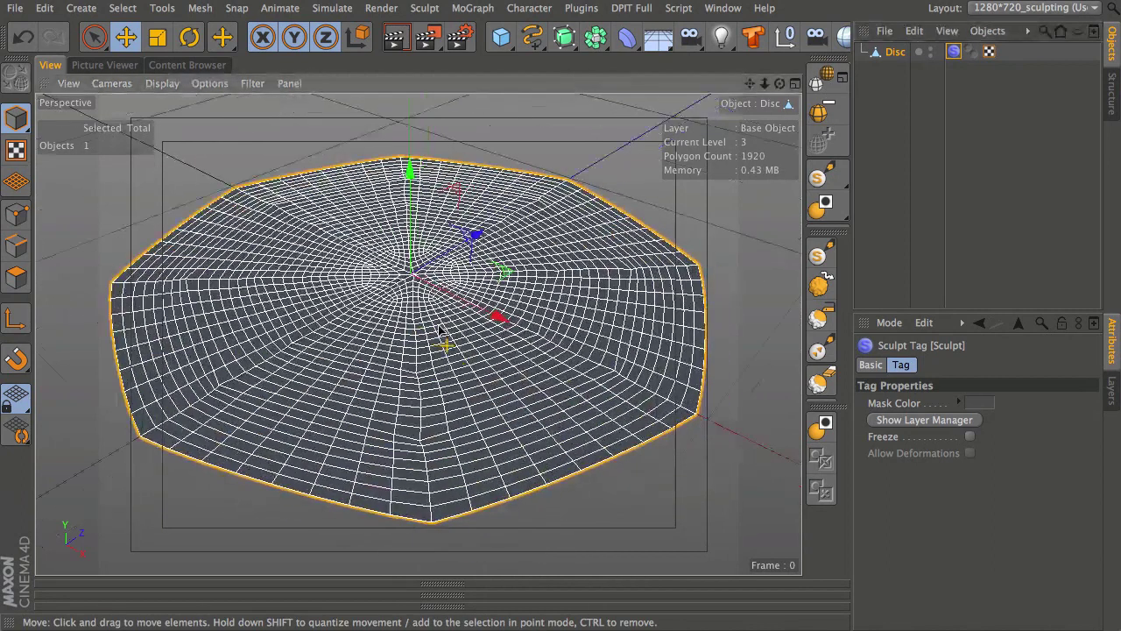
pyautogui.keyDown('alt'); pyautogui.moveTo(435, 336); pyautogui.dragTo(365, 425); pyautogui.keyUp('alt')
pyautogui.click(828, 79)
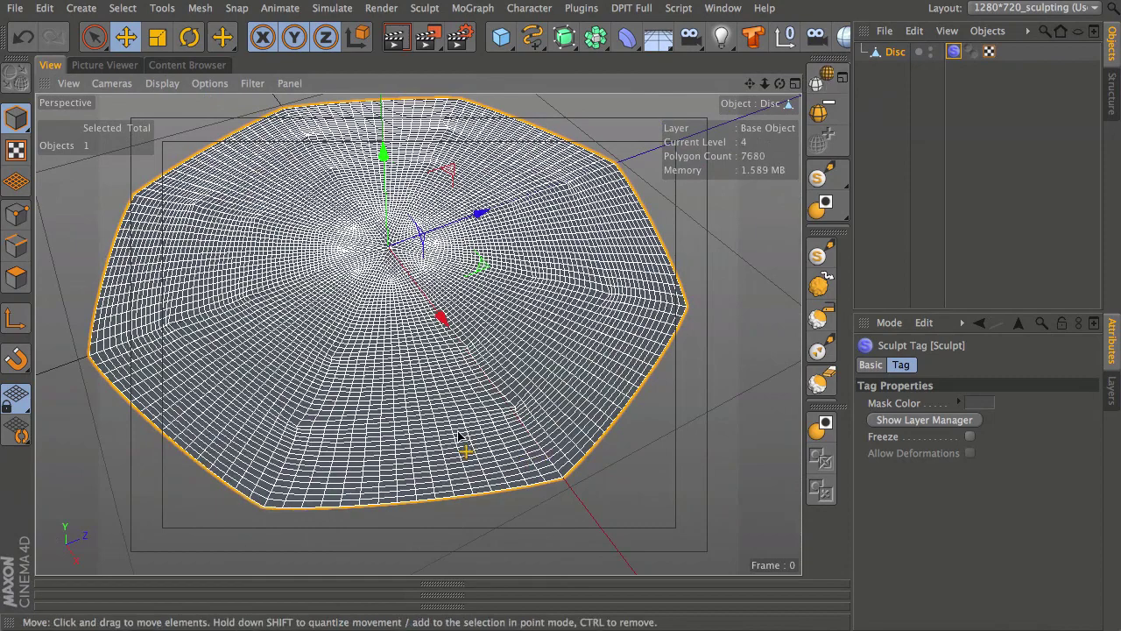
pyautogui.keyDown('alt'); pyautogui.moveTo(404, 263); pyautogui.dragTo(453, 248); pyautogui.keyUp('alt')
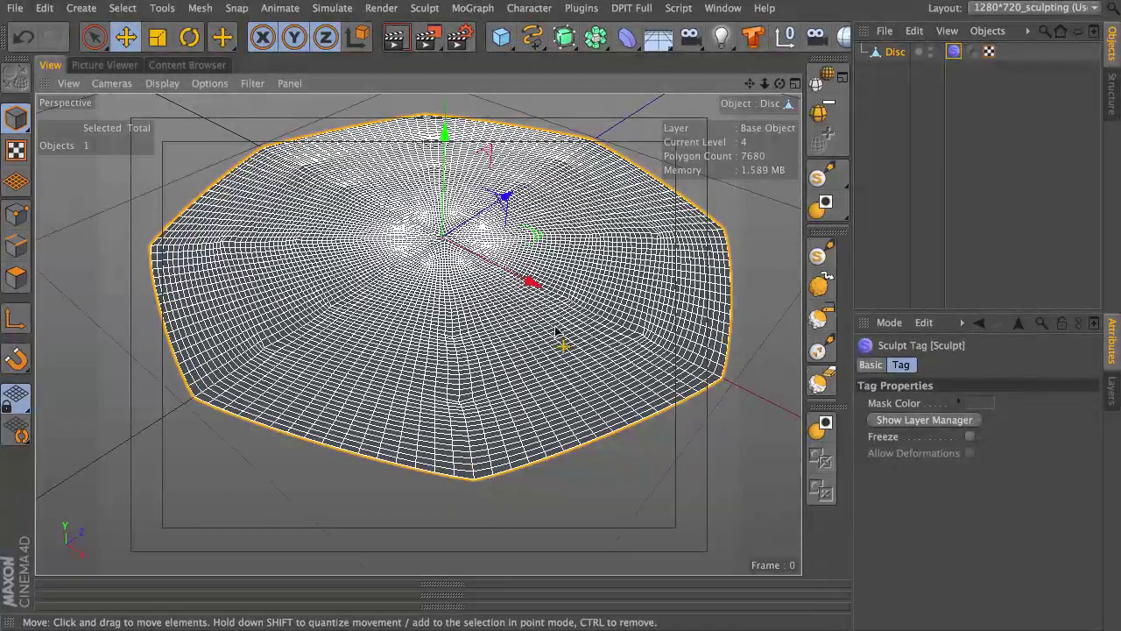
# Set the viewport's line display to Isoparms with the disc deselected, and reselect the disc
pyautogui.click(888, 137)
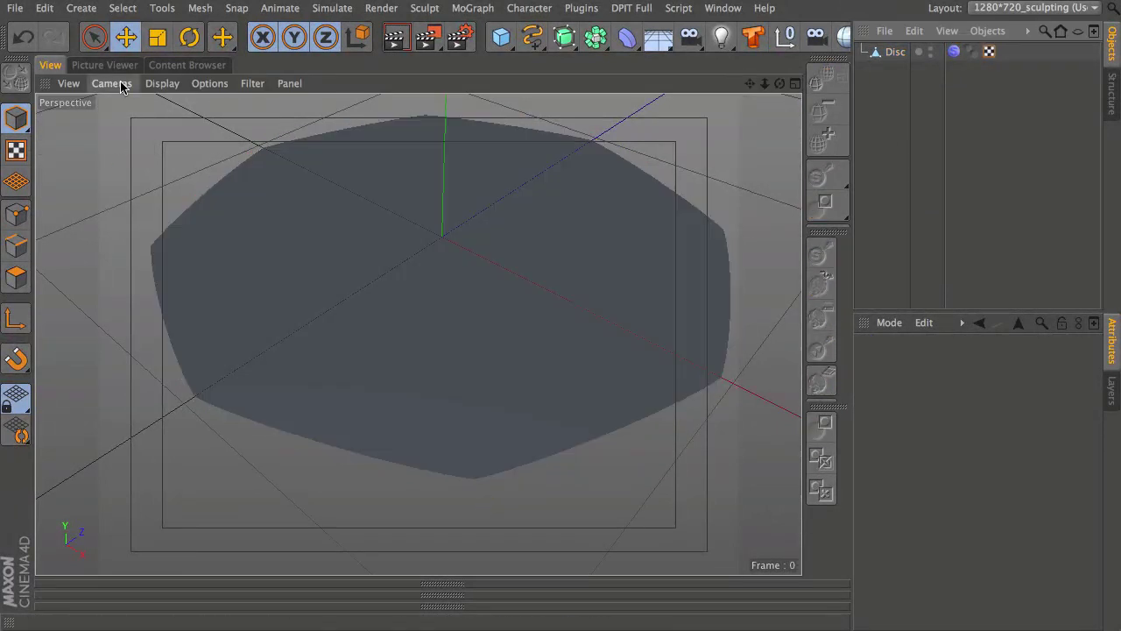
pyautogui.click(160, 84)
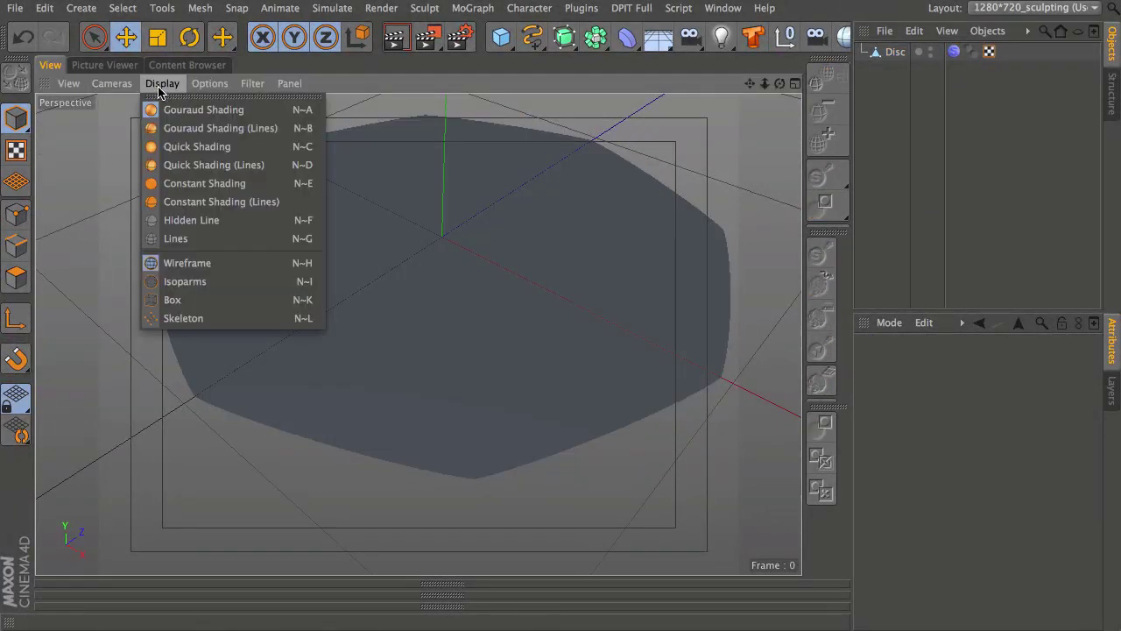
pyautogui.click(187, 282)
pyautogui.click(894, 52)
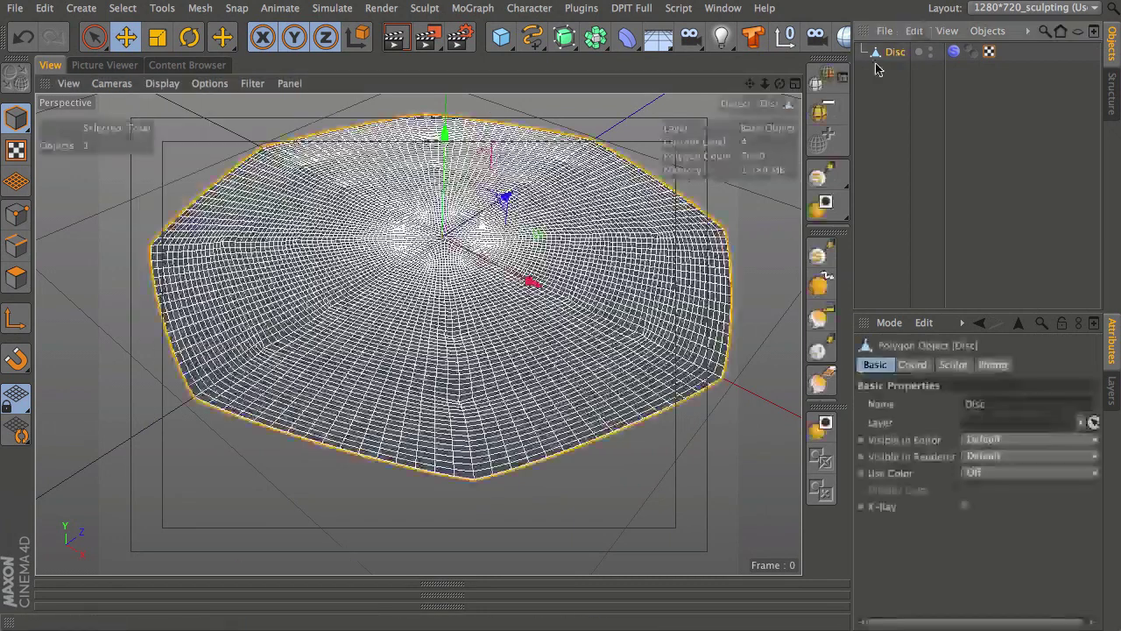
# Delete the Sculpt tag from the disc and undo the deletion
pyautogui.click(955, 51)
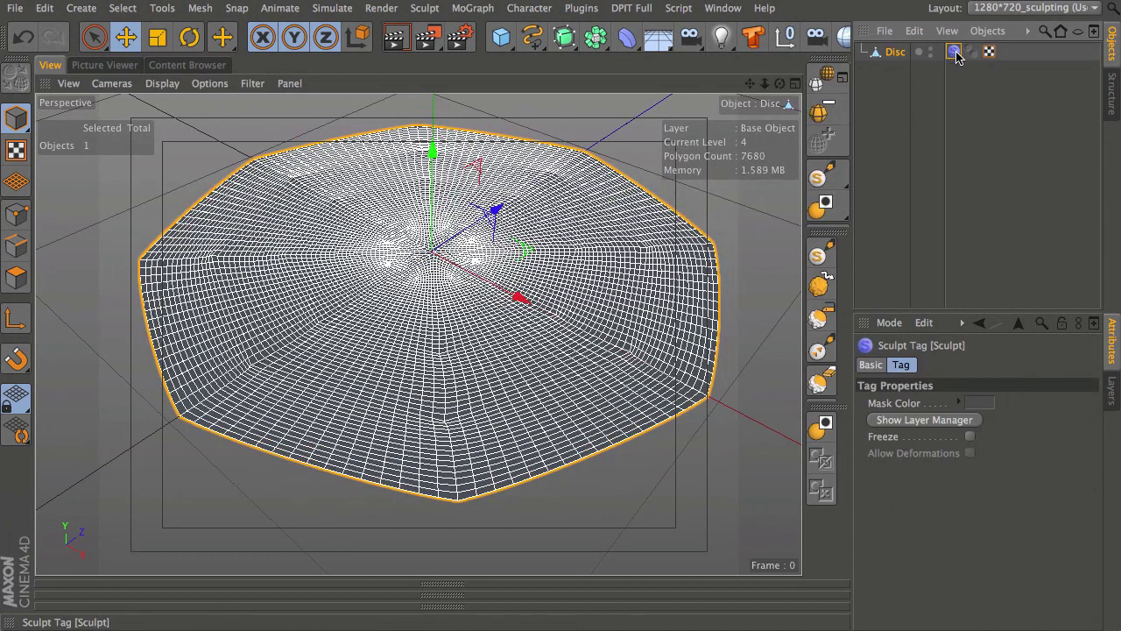
pyautogui.click(890, 84)
pyautogui.click(892, 54)
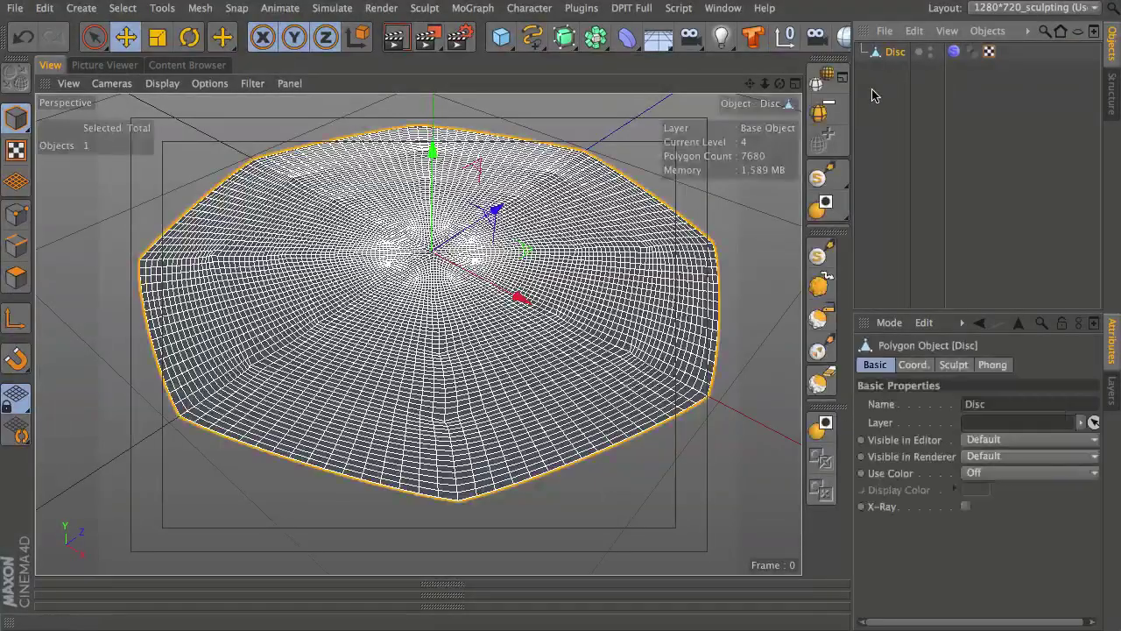
pyautogui.click(954, 51)
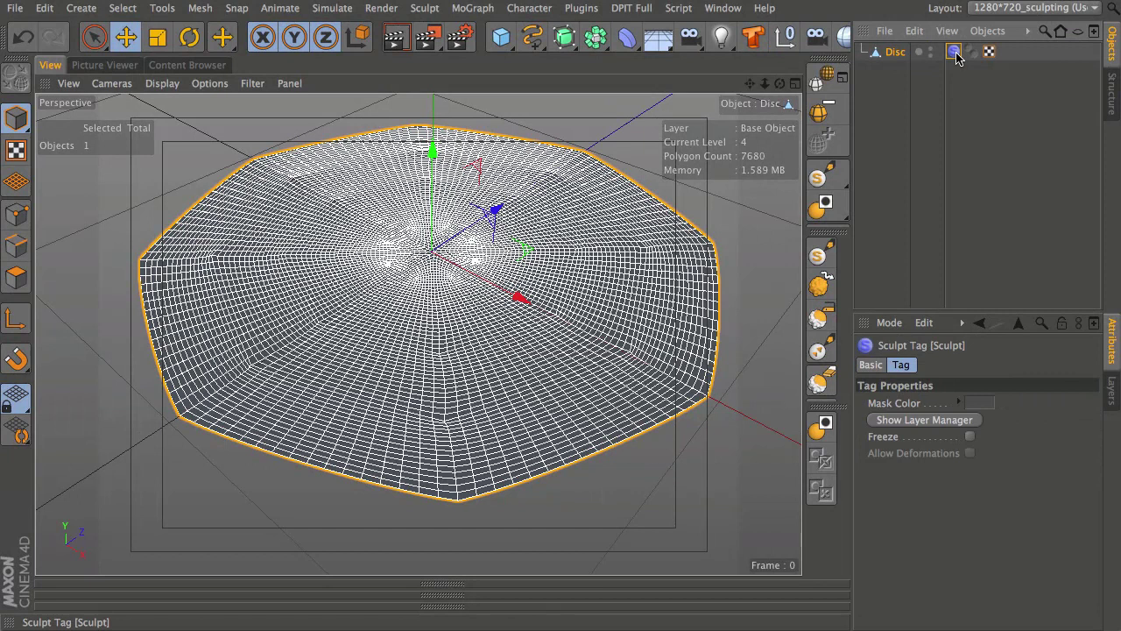
pyautogui.press('Delete')
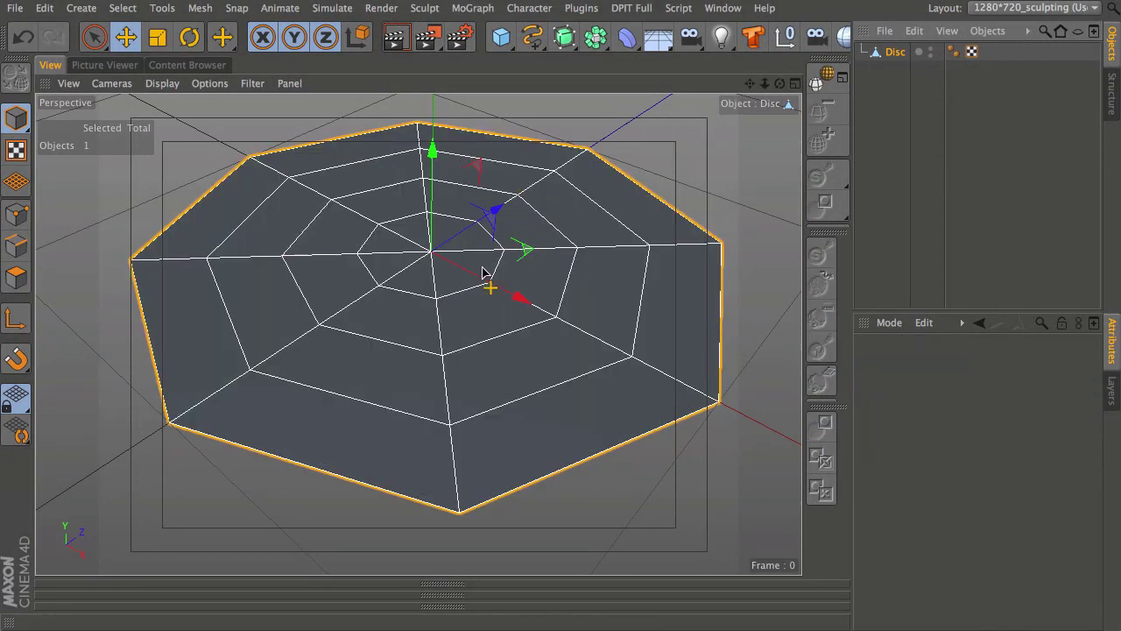
pyautogui.hotkey('ctrl', 'z')
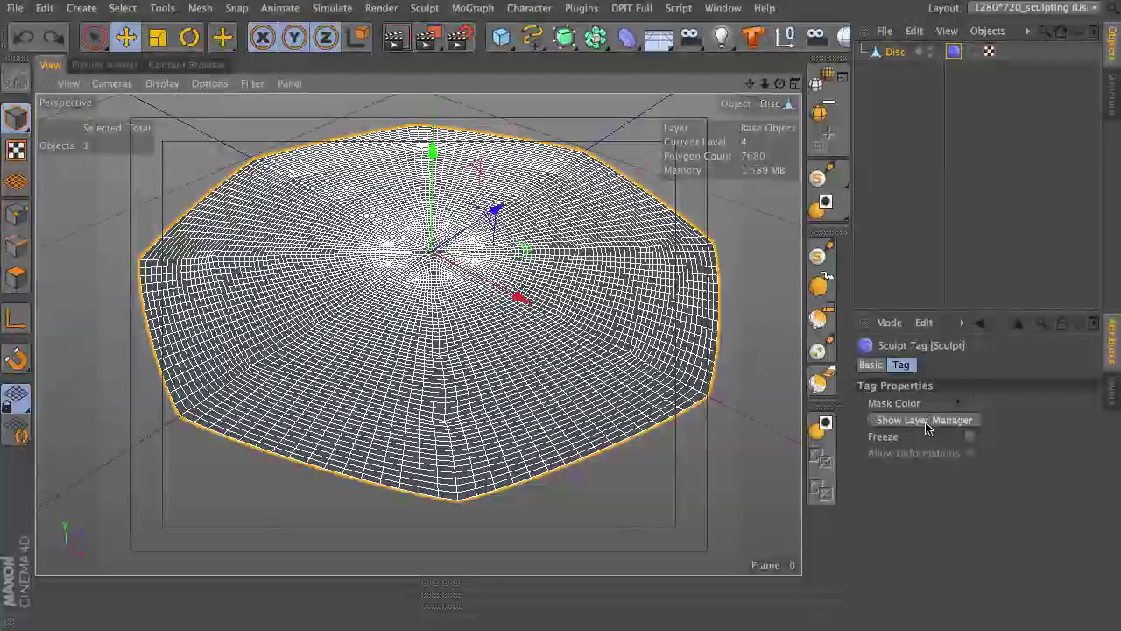
# View the Sculpting Layers manager of the Sculpt tag and compare it with the scene's separate Layers manager
pyautogui.moveTo(1120, 61); pyautogui.dragTo(741, 84)
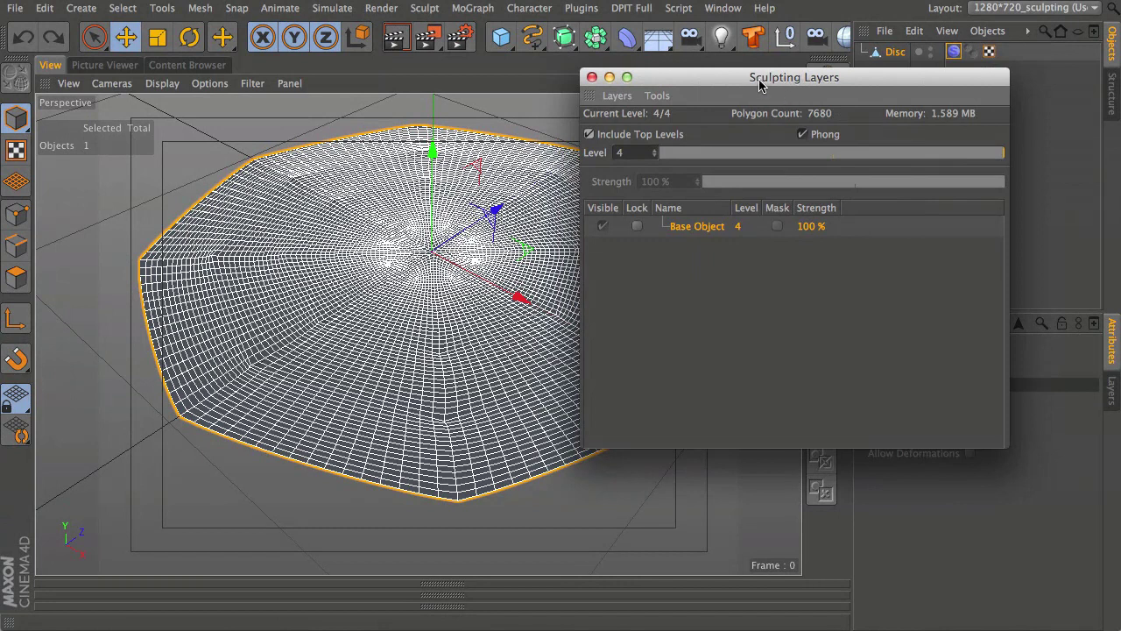
pyautogui.moveTo(746, 79); pyautogui.dragTo(1120, 67)
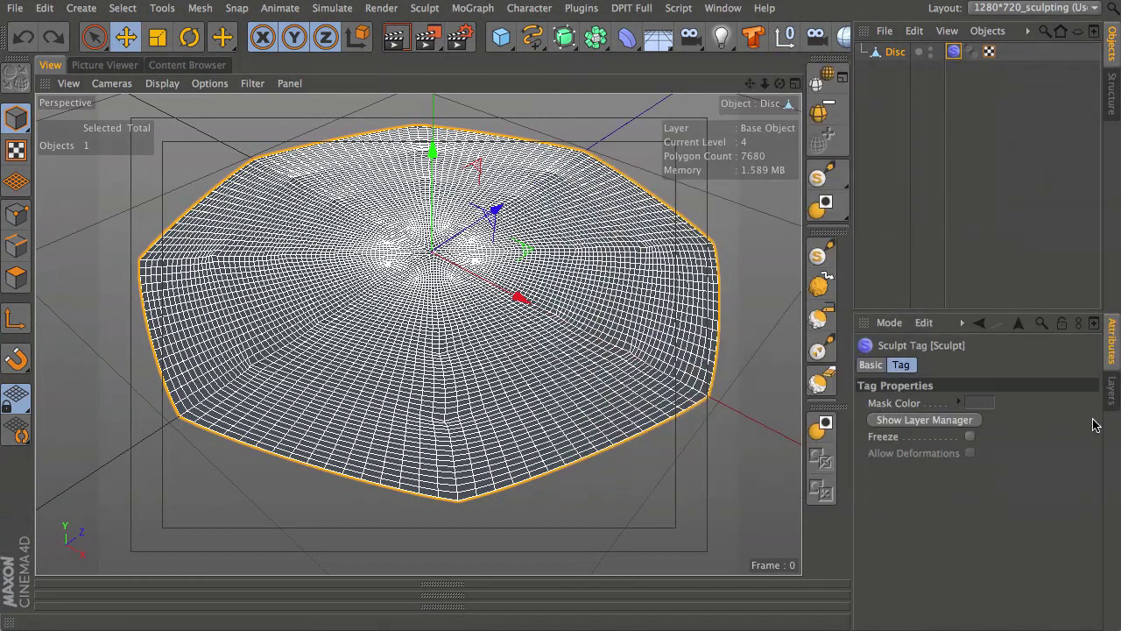
pyautogui.click(1111, 391)
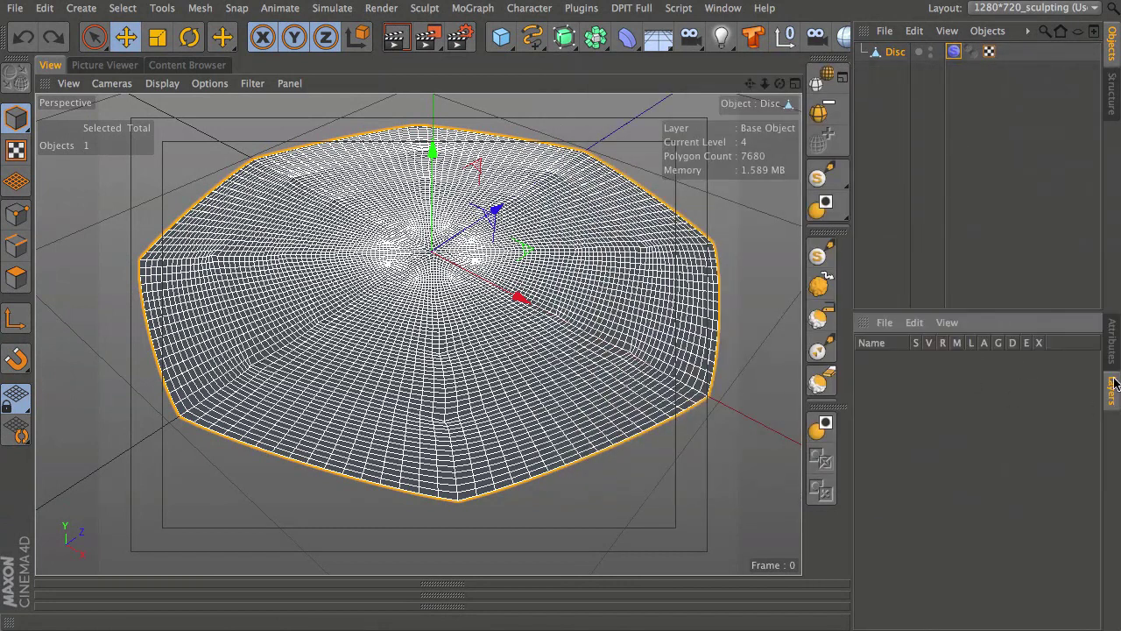
pyautogui.click(1112, 350)
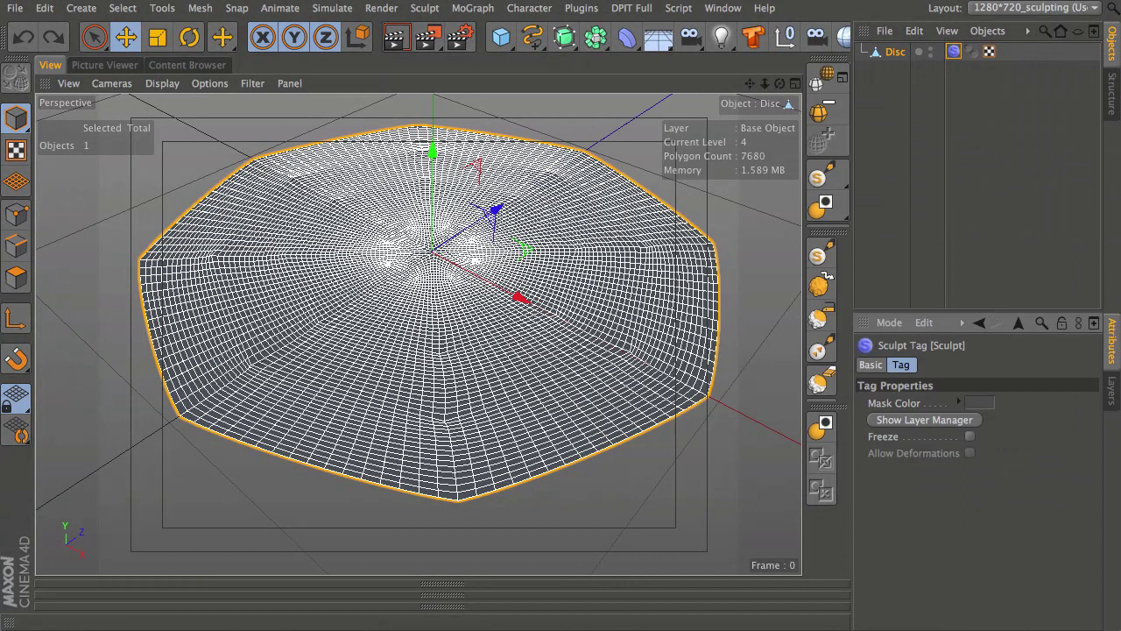
# Open the layer manager from the Sculpt tag and place the Sculpting Layers window beside the disc
pyautogui.click(924, 419)
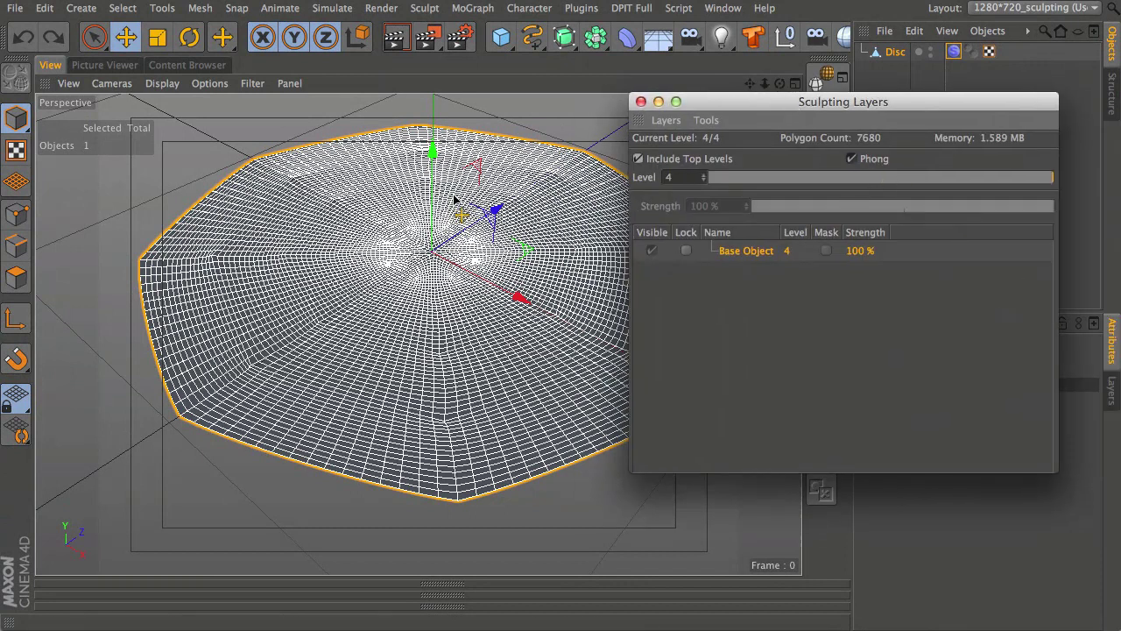
pyautogui.click(640, 102)
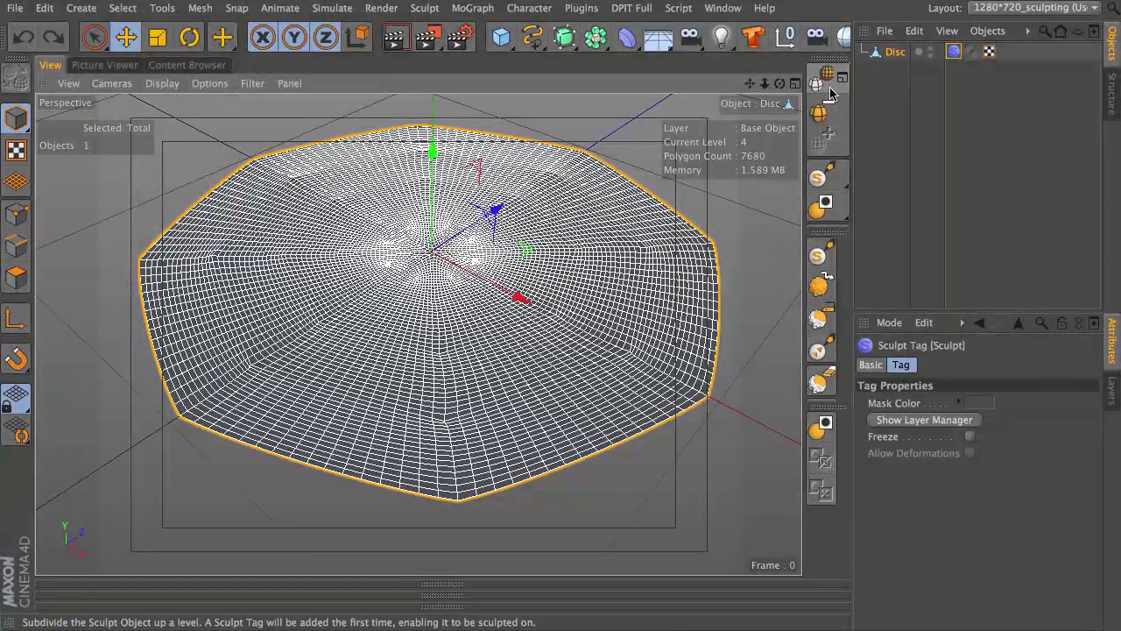
pyautogui.moveTo(1120, 140); pyautogui.dragTo(837, 113)
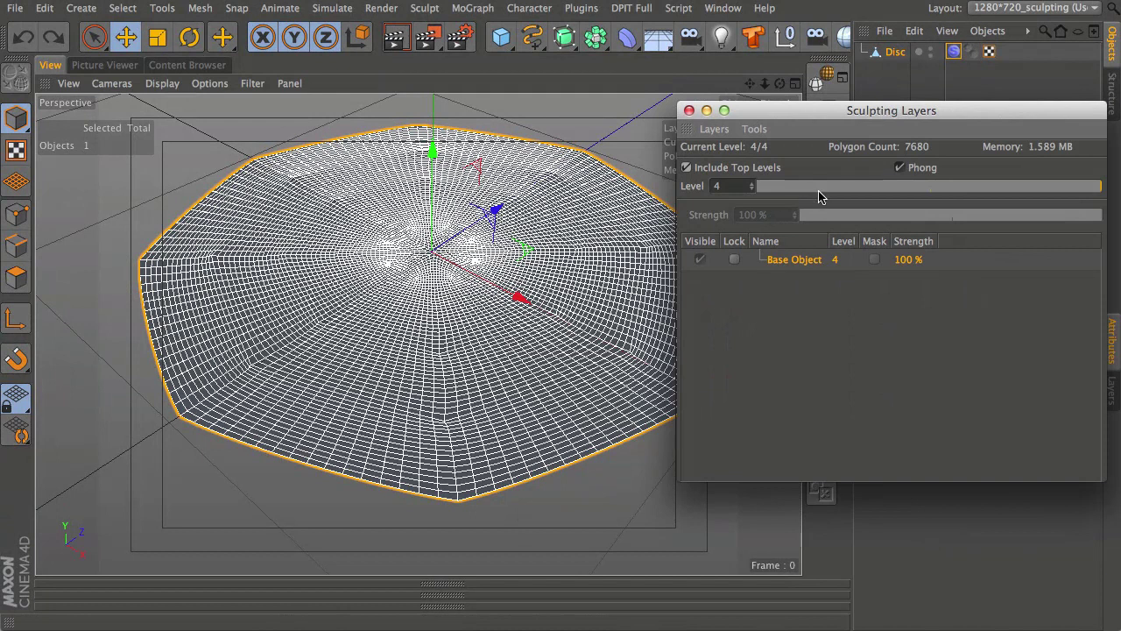
# Lower the disc's current sculpting level to 1 and move the Sculpting Layers window clear of the viewport
pyautogui.moveTo(1080, 194); pyautogui.dragTo(831, 187)
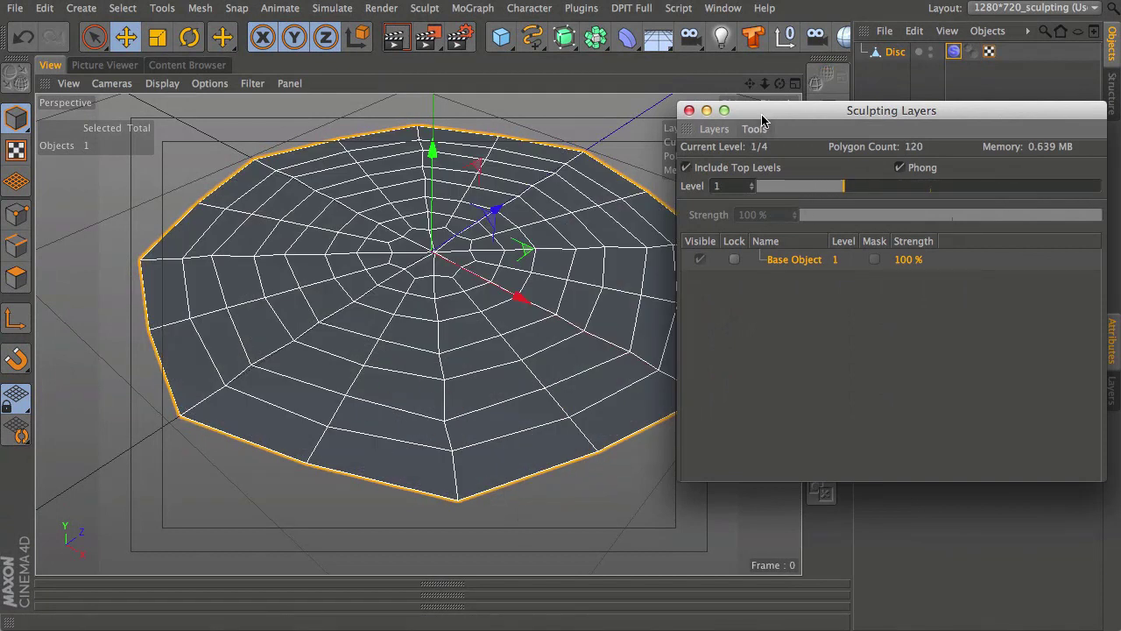
pyautogui.moveTo(798, 110); pyautogui.dragTo(1120, 114)
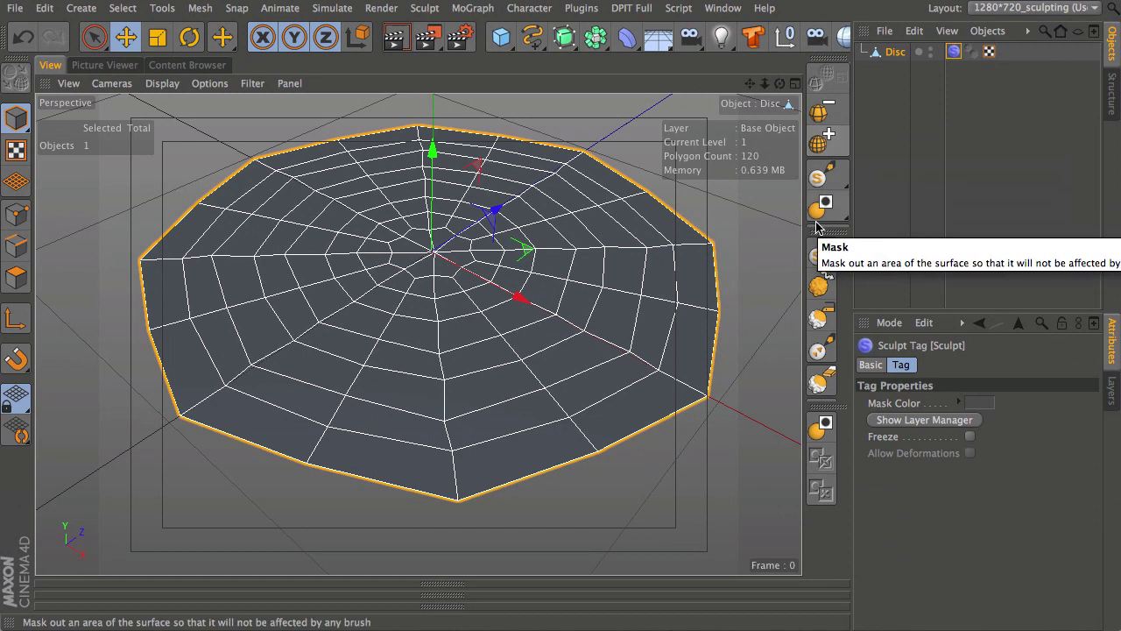
# Activate the Pull brush and adjust it over the disc to a size of about 38.4 and a pressure of 16.1%
pyautogui.click(819, 254)
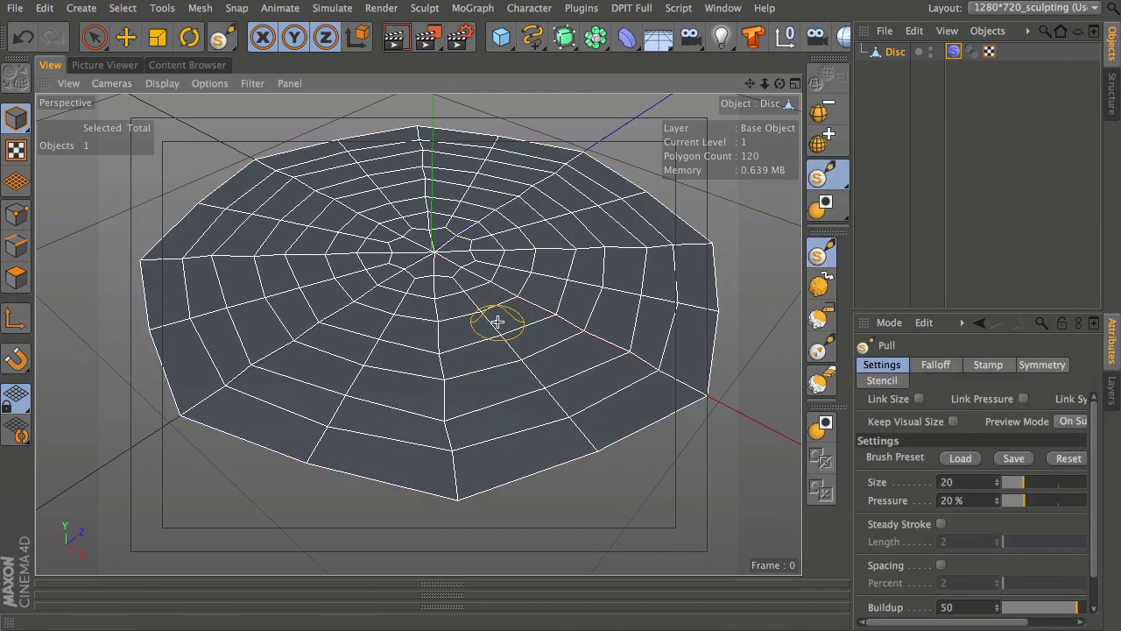
pyautogui.moveTo(514, 338)
pyautogui.mouseDown(button='middle')
pyautogui.moveTo(531, 343)
pyautogui.moveTo(523, 334)
pyautogui.moveTo(525, 355)
pyautogui.moveTo(530, 329)
pyautogui.moveTo(519, 334)
pyautogui.mouseUp(button='middle')
pyautogui.moveTo(569, 334)
pyautogui.mouseDown(button='middle')
pyautogui.moveTo(585, 334)
pyautogui.moveTo(520, 338)
pyautogui.mouseUp(button='middle')
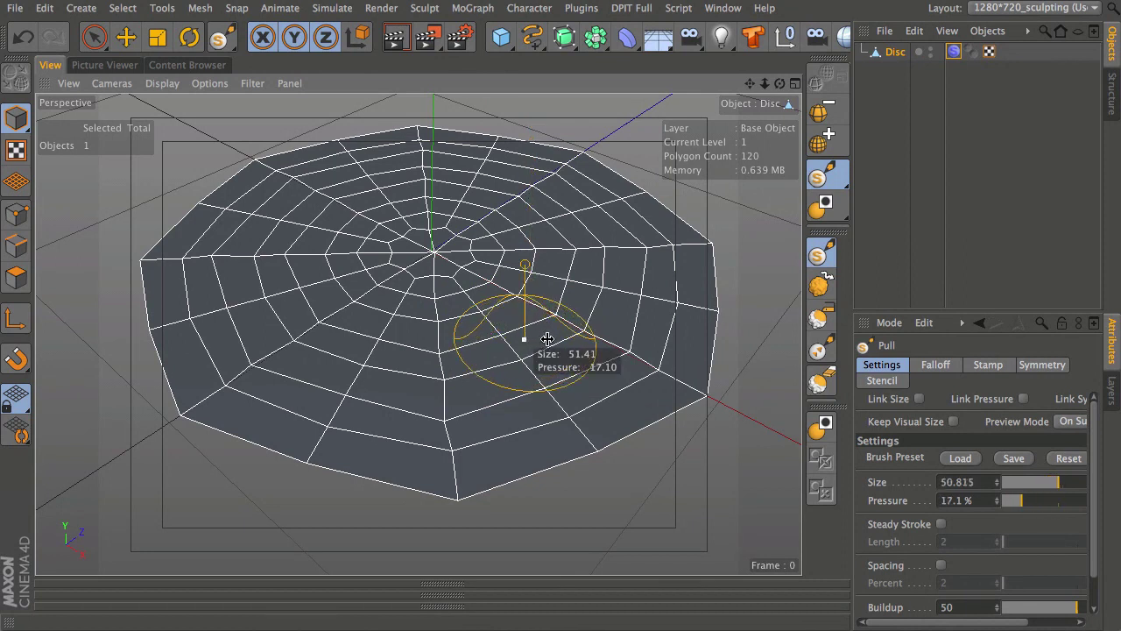
pyautogui.moveTo(546, 338); pyautogui.dragTo(537, 340, button='middle')
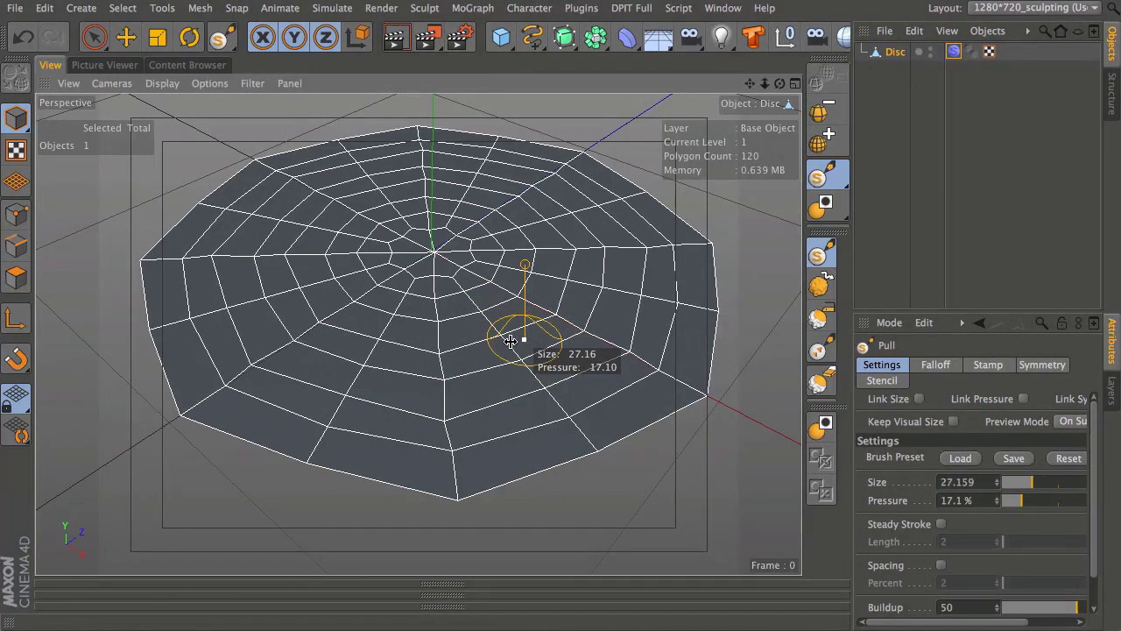
pyautogui.moveTo(515, 342); pyautogui.dragTo(568, 421, button='middle')
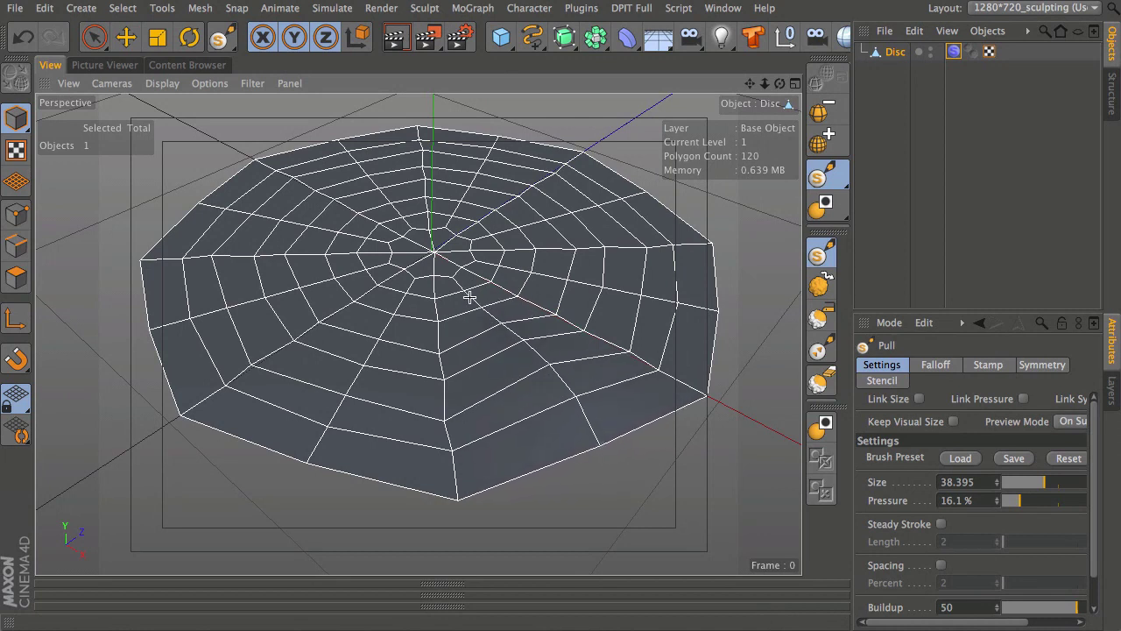
# Try a Pull stroke near the disc's front rim, view it from a low angle and undo it
pyautogui.moveTo(555, 418)
pyautogui.keyDown('alt'); pyautogui.mouseDown()
pyautogui.moveTo(528, 241)
pyautogui.moveTo(538, 204)
pyautogui.moveTo(556, 228)
pyautogui.moveTo(534, 162)
pyautogui.moveTo(556, 271)
pyautogui.moveTo(552, 344)
pyautogui.mouseUp(); pyautogui.keyUp('alt')
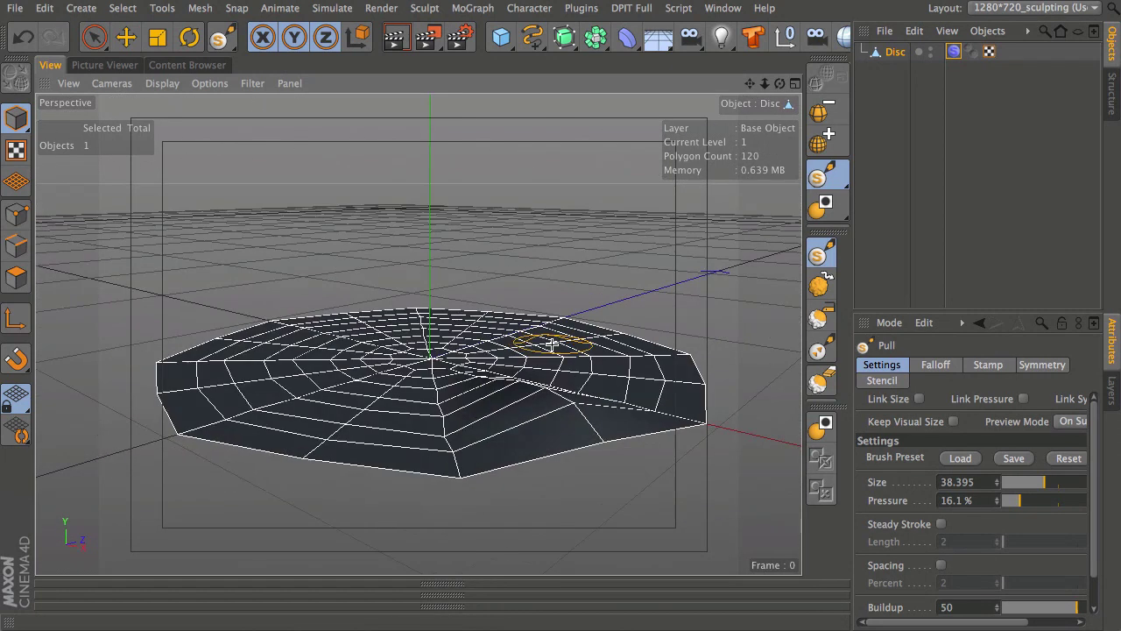
pyautogui.hotkey('ctrl', 'z')
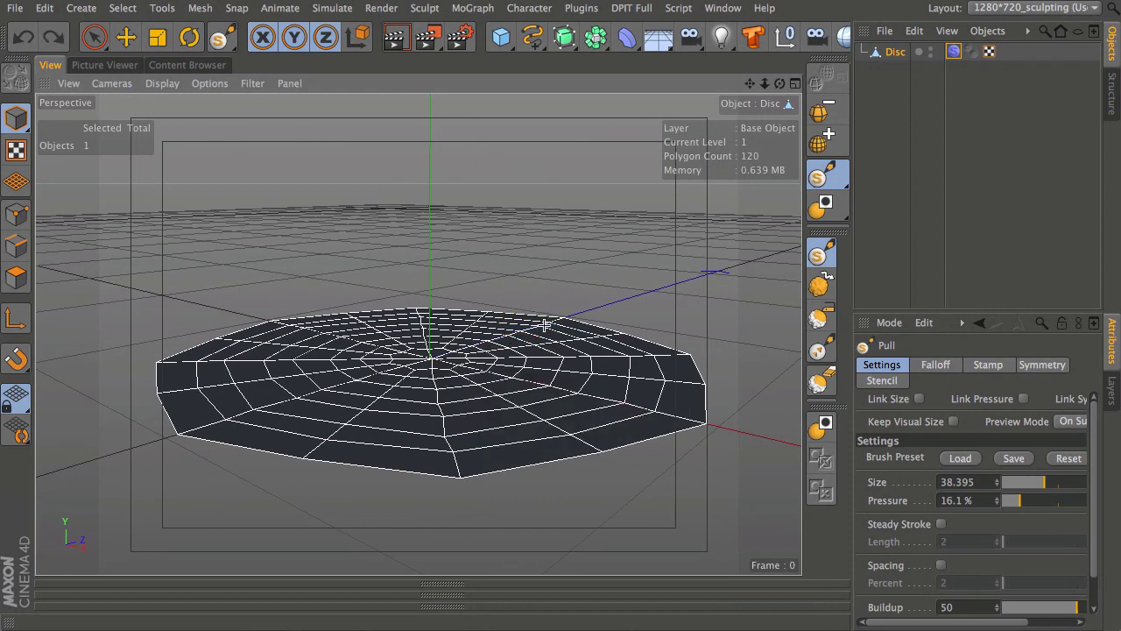
pyautogui.moveTo(513, 370)
pyautogui.keyDown('alt'); pyautogui.mouseDown()
pyautogui.moveTo(510, 426)
pyautogui.moveTo(421, 394)
pyautogui.moveTo(467, 371)
pyautogui.moveTo(475, 324)
pyautogui.mouseUp(); pyautogui.keyUp('alt')
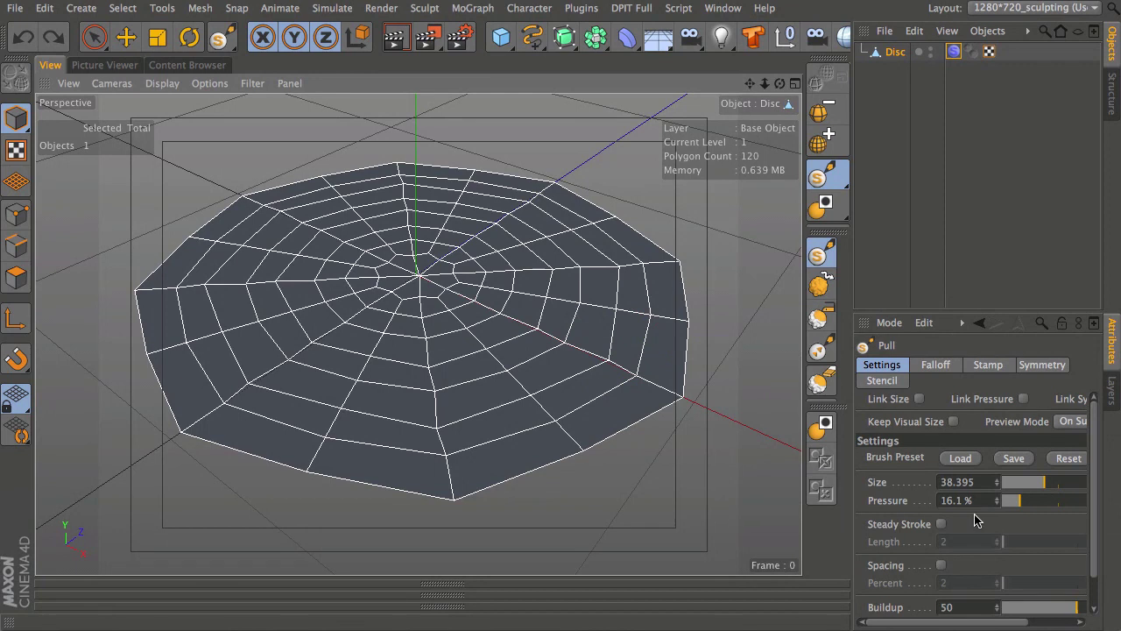
# Enable Steady Stroke for the Pull brush and widen the area showing the brush settings
pyautogui.click(941, 524)
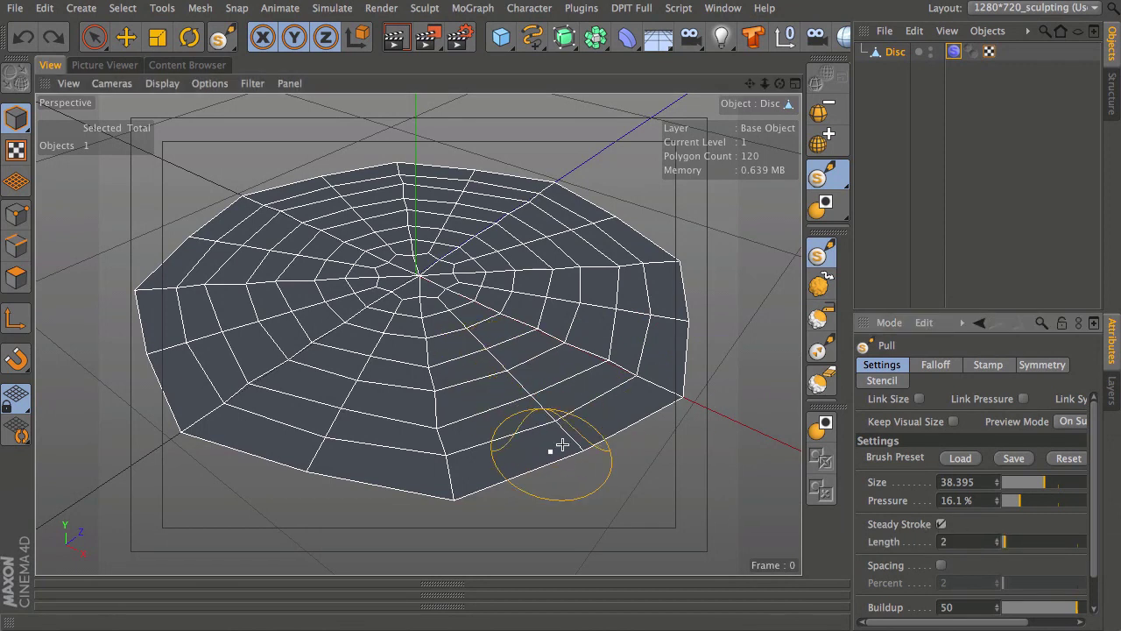
pyautogui.moveTo(851, 601); pyautogui.dragTo(782, 601)
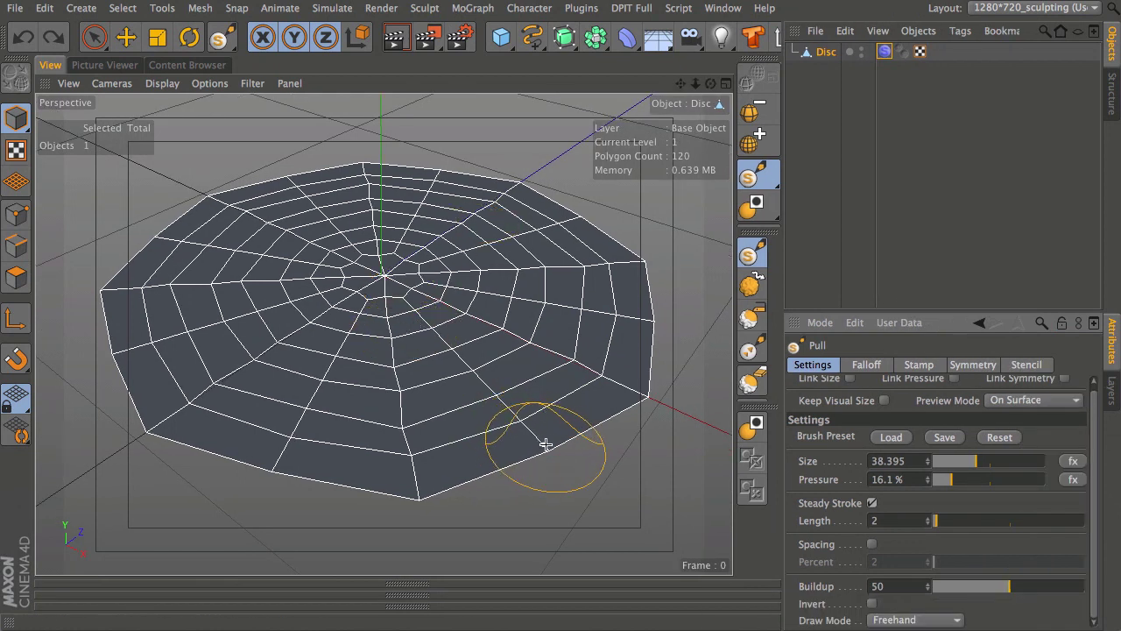
# Try a steady Pull stroke across the front half of the disc and undo it
pyautogui.click(465, 349)
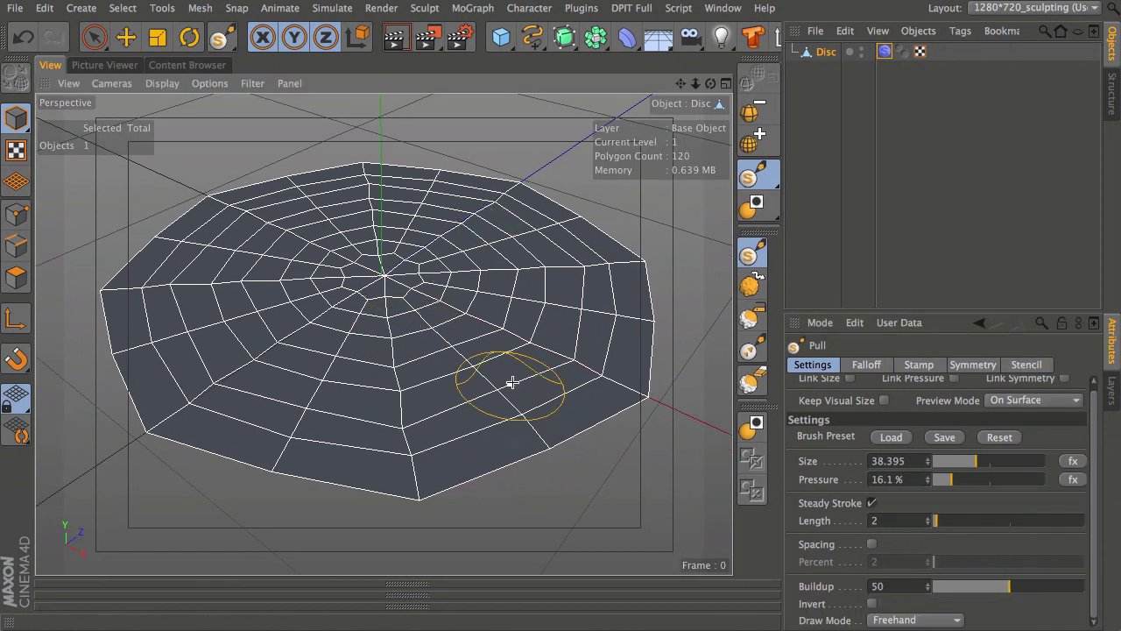
pyautogui.hotkey('ctrl', 'z')
pyautogui.keyDown('alt'); pyautogui.moveTo(523, 423); pyautogui.dragTo(458, 380); pyautogui.keyUp('alt')
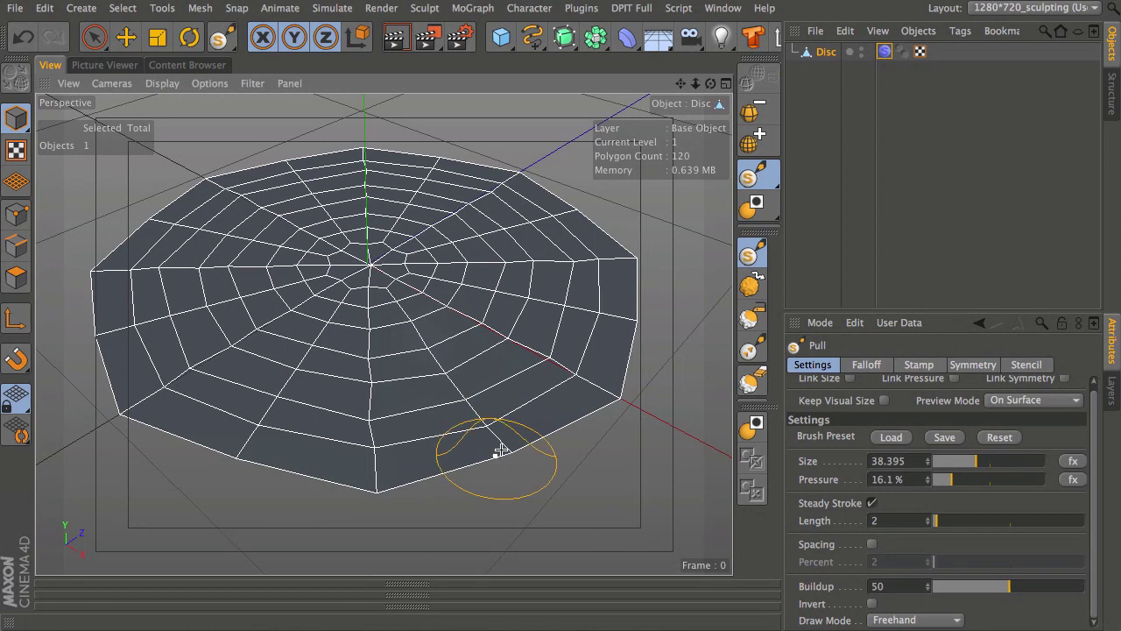
# Pull broad shapes into the coarse level 1 mesh near the disc's front rim, checking them from several angles
pyautogui.moveTo(498, 441)
pyautogui.keyDown('alt'); pyautogui.mouseDown()
pyautogui.moveTo(418, 240)
pyautogui.moveTo(479, 218)
pyautogui.moveTo(496, 413)
pyautogui.moveTo(513, 441)
pyautogui.mouseUp(); pyautogui.keyUp('alt')
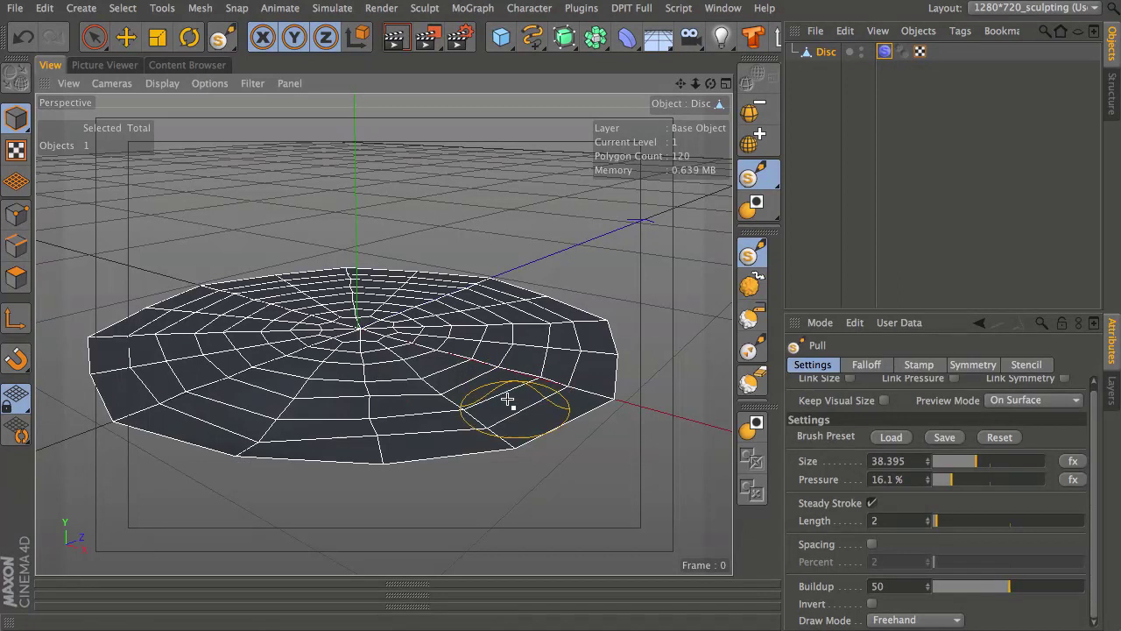
pyautogui.keyDown('alt'); pyautogui.moveTo(462, 400); pyautogui.dragTo(390, 426); pyautogui.keyUp('alt')
pyautogui.keyDown('alt'); pyautogui.moveTo(389, 375); pyautogui.dragTo(390, 458); pyautogui.keyUp('alt')
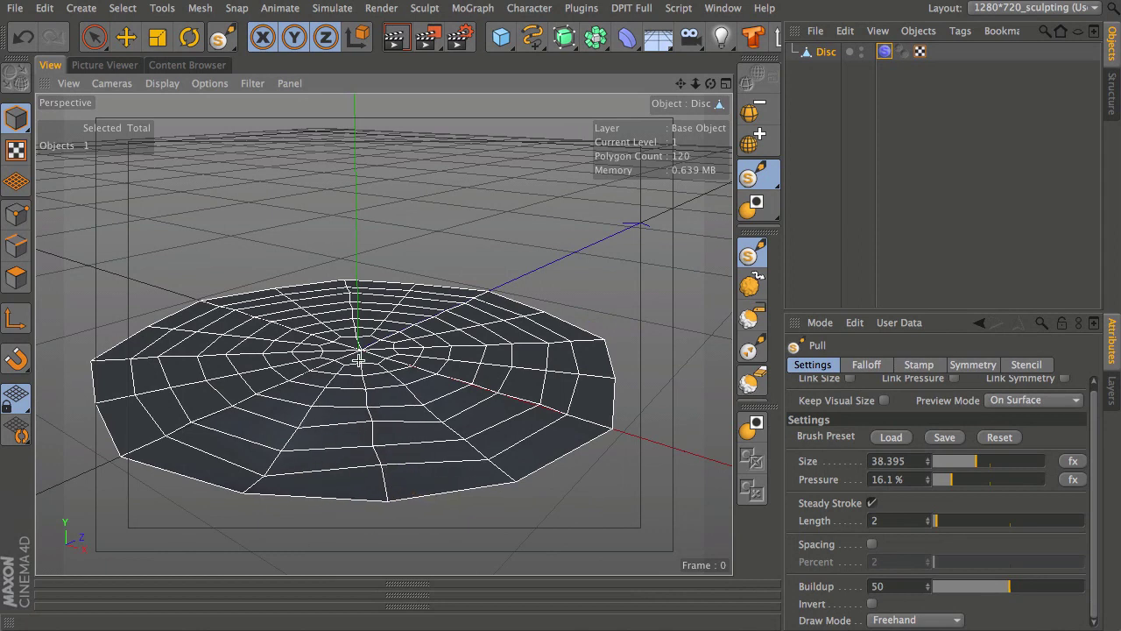
pyautogui.keyDown('alt'); pyautogui.moveTo(425, 424); pyautogui.dragTo(335, 381); pyautogui.keyUp('alt')
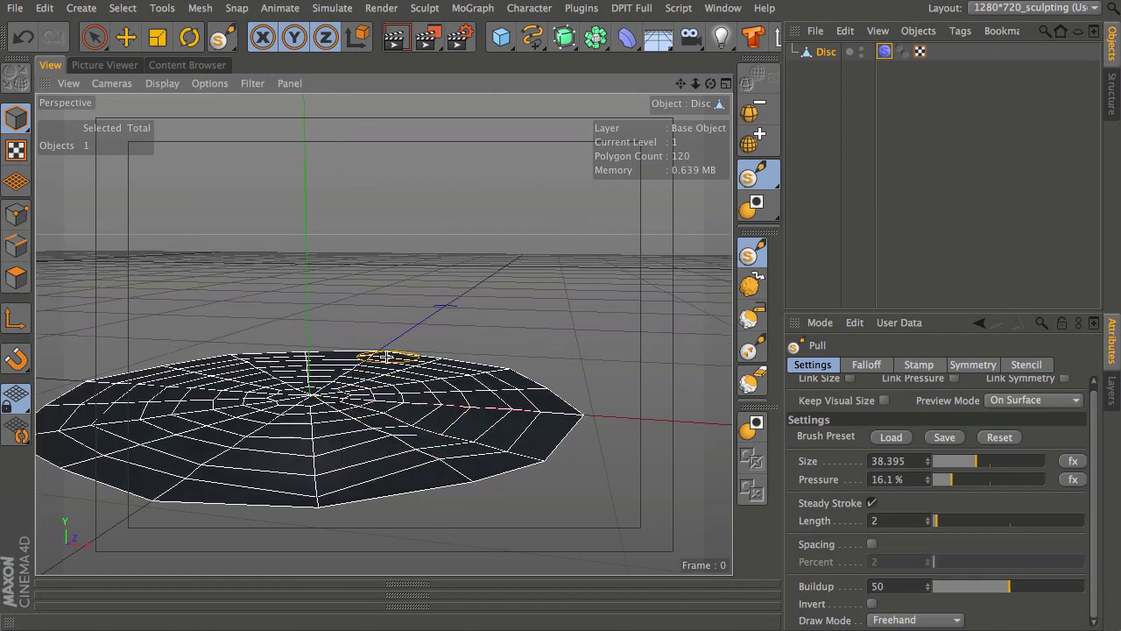
pyautogui.keyDown('alt'); pyautogui.moveTo(336, 397); pyautogui.dragTo(457, 400); pyautogui.keyUp('alt')
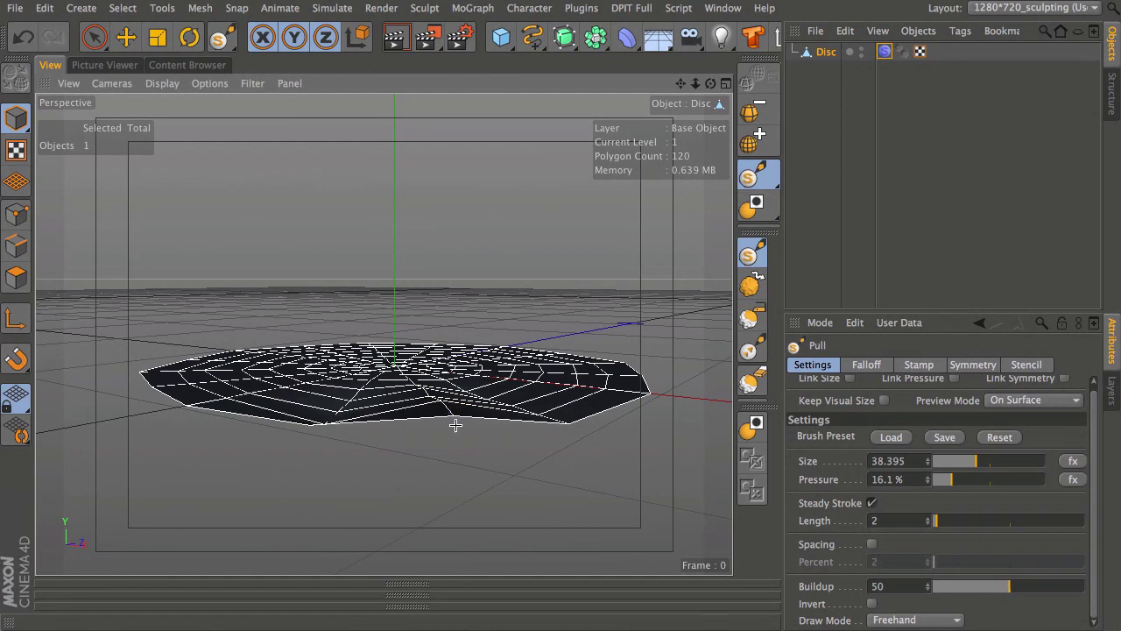
pyautogui.keyDown('alt'); pyautogui.moveTo(445, 343); pyautogui.dragTo(394, 429); pyautogui.keyUp('alt')
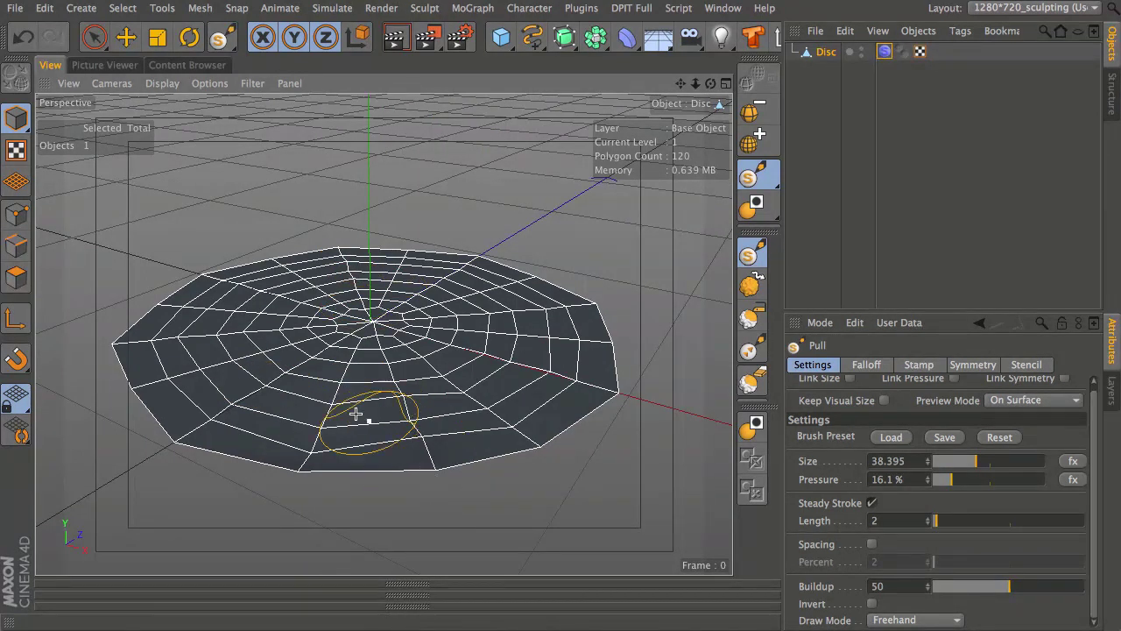
pyautogui.moveTo(415, 438)
pyautogui.keyDown('alt'); pyautogui.mouseDown()
pyautogui.moveTo(426, 405)
pyautogui.moveTo(376, 266)
pyautogui.moveTo(426, 406)
pyautogui.moveTo(424, 481)
pyautogui.mouseUp(); pyautogui.keyUp('alt')
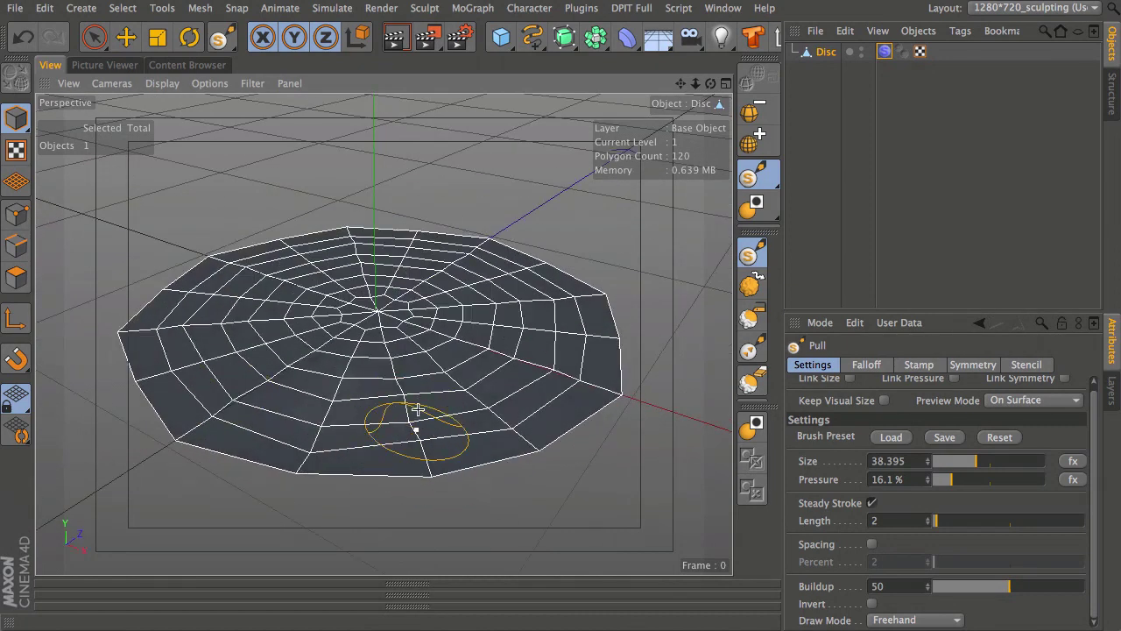
# Raise the disc's current sculpting level to 4 and move the Sculpting Layers window off the viewport
pyautogui.moveTo(1120, 68); pyautogui.dragTo(826, 69)
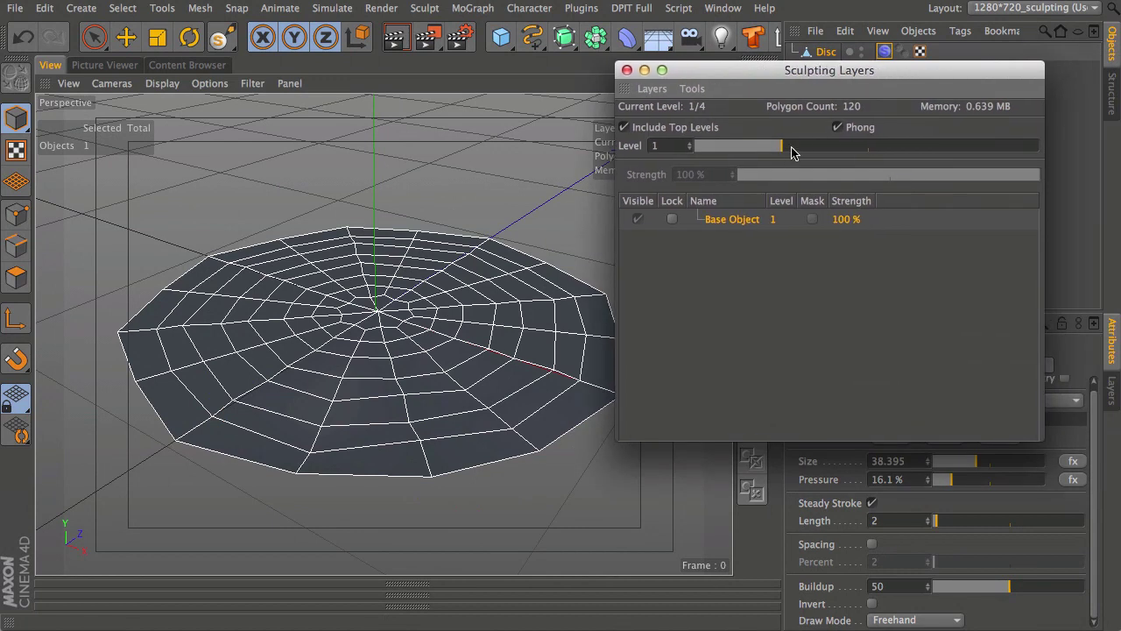
pyautogui.moveTo(810, 149); pyautogui.dragTo(1035, 154)
pyautogui.moveTo(745, 70); pyautogui.dragTo(1120, 74)
# Reduce the Pull brush to a size of about 5.8 and 10.1% pressure, and pull a narrow ridge from the disc's centre toward its front corner
pyautogui.scroll(2, 406, 420)
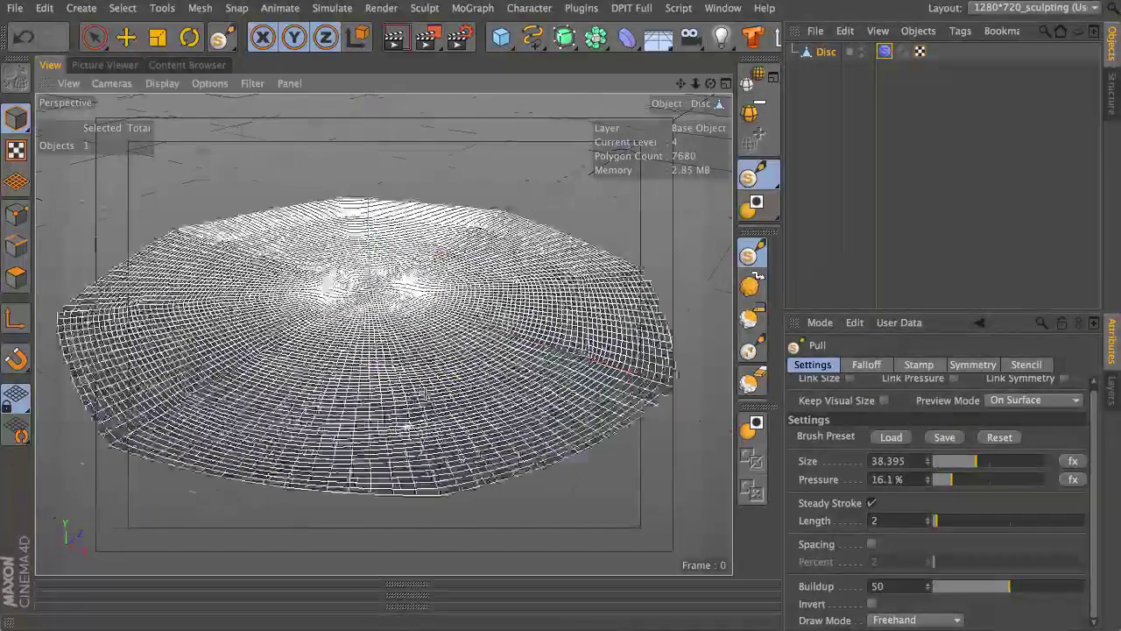
pyautogui.moveTo(388, 470)
pyautogui.keyDown('alt'); pyautogui.mouseDown()
pyautogui.moveTo(368, 283)
pyautogui.moveTo(399, 453)
pyautogui.mouseUp(); pyautogui.keyUp('alt')
pyautogui.moveTo(466, 383)
pyautogui.mouseDown(button='middle')
pyautogui.moveTo(463, 395)
pyautogui.moveTo(438, 400)
pyautogui.mouseUp(button='middle')
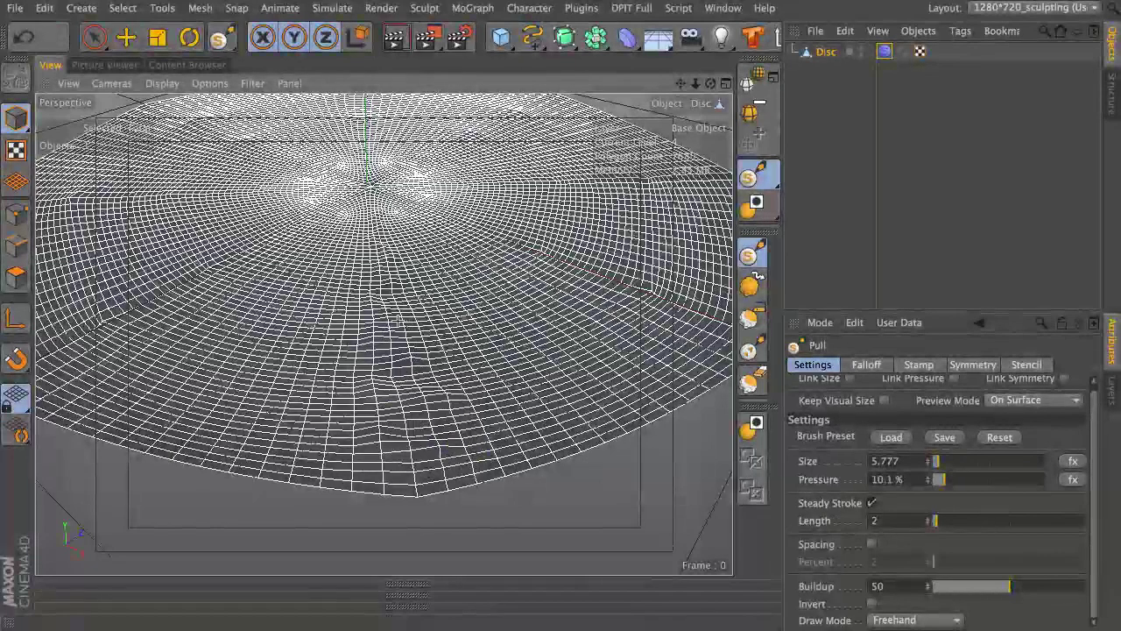
pyautogui.moveTo(414, 463)
pyautogui.keyDown('alt'); pyautogui.mouseDown()
pyautogui.moveTo(409, 426)
pyautogui.moveTo(403, 481)
pyautogui.mouseUp(); pyautogui.keyUp('alt')
# Deselect the disc and examine the sculpted ridge without the wireframe
pyautogui.click(807, 103)
pyautogui.moveTo(461, 375)
pyautogui.keyDown('alt'); pyautogui.mouseDown()
pyautogui.moveTo(413, 348)
pyautogui.moveTo(432, 518)
pyautogui.moveTo(400, 393)
pyautogui.moveTo(420, 325)
pyautogui.moveTo(401, 398)
pyautogui.moveTo(379, 317)
pyautogui.moveTo(388, 393)
pyautogui.mouseUp(); pyautogui.keyUp('alt')
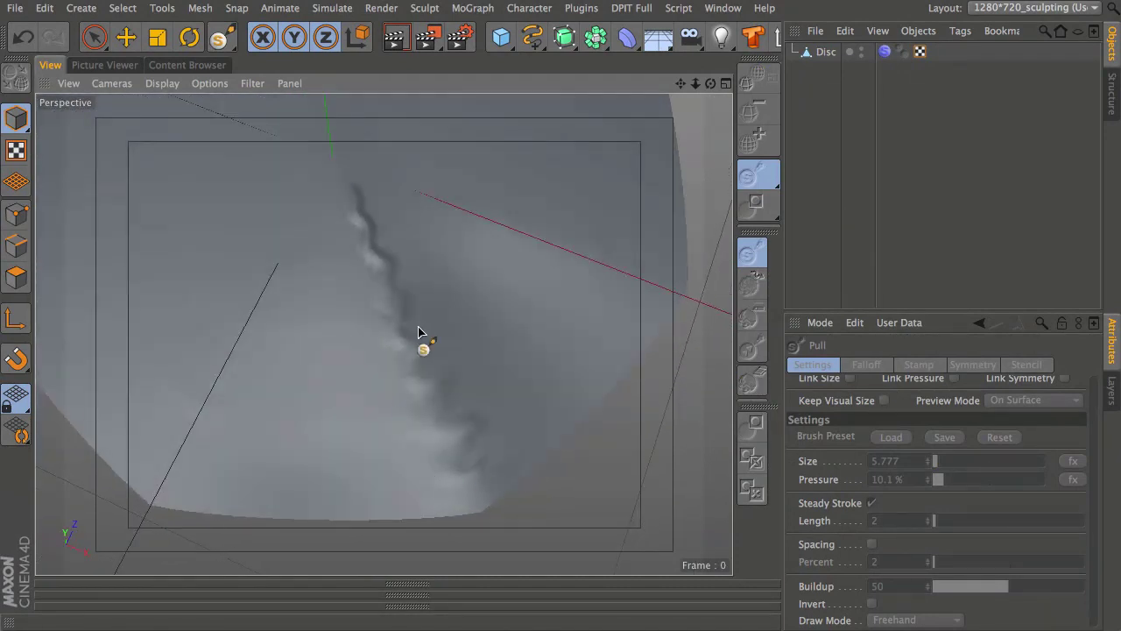
# Reselect the disc to subdivide it to level 5, and close the Sculpting Layers window
pyautogui.click(885, 51)
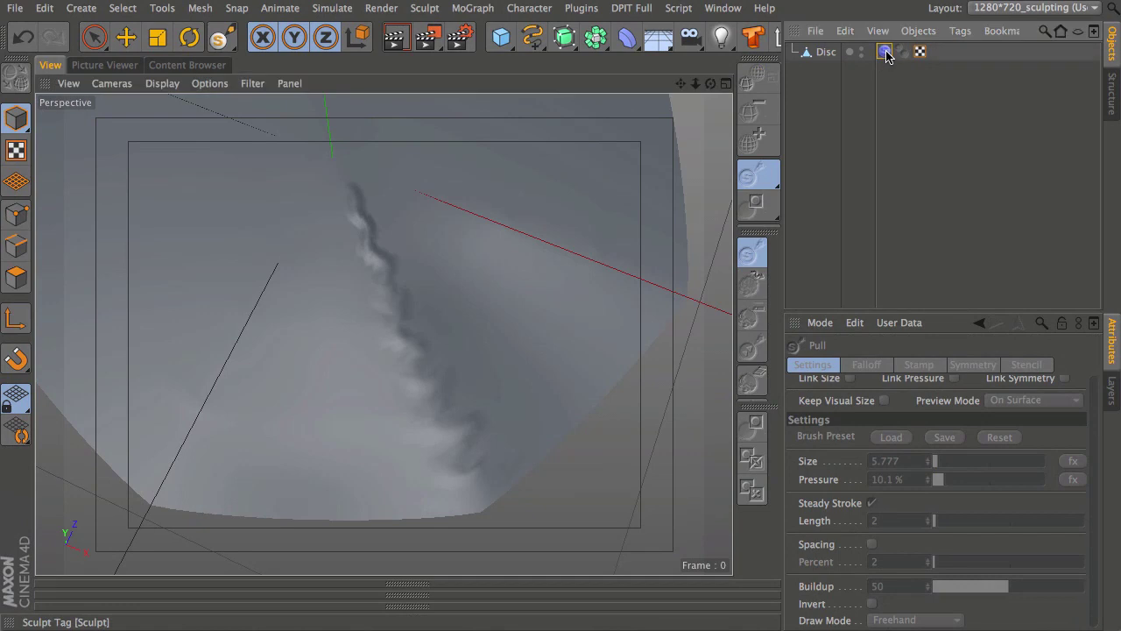
pyautogui.click(826, 54)
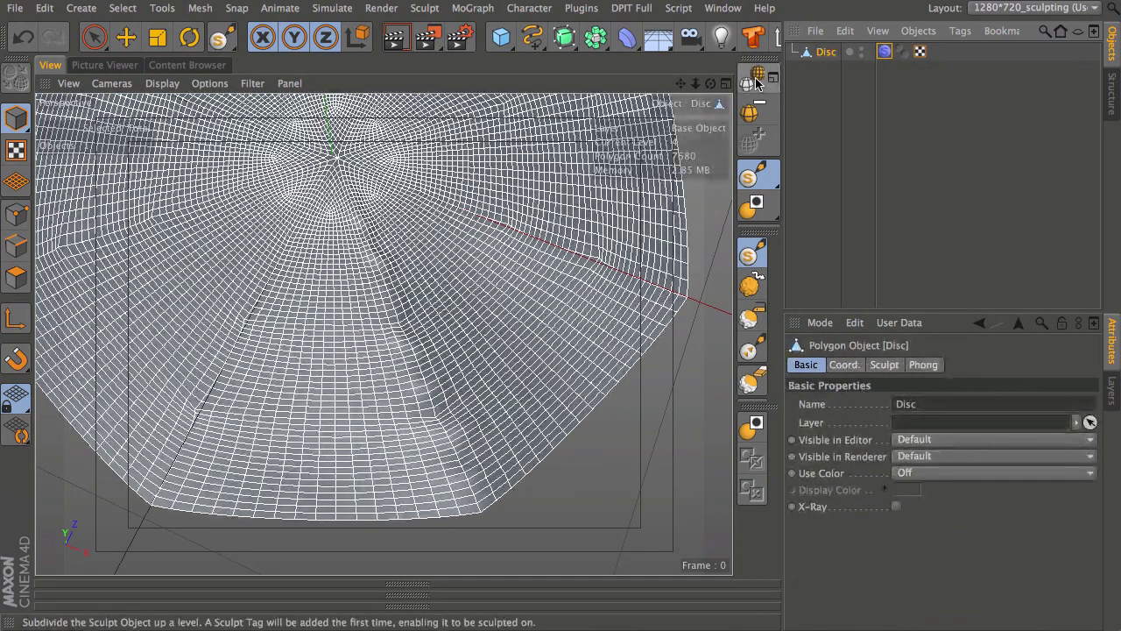
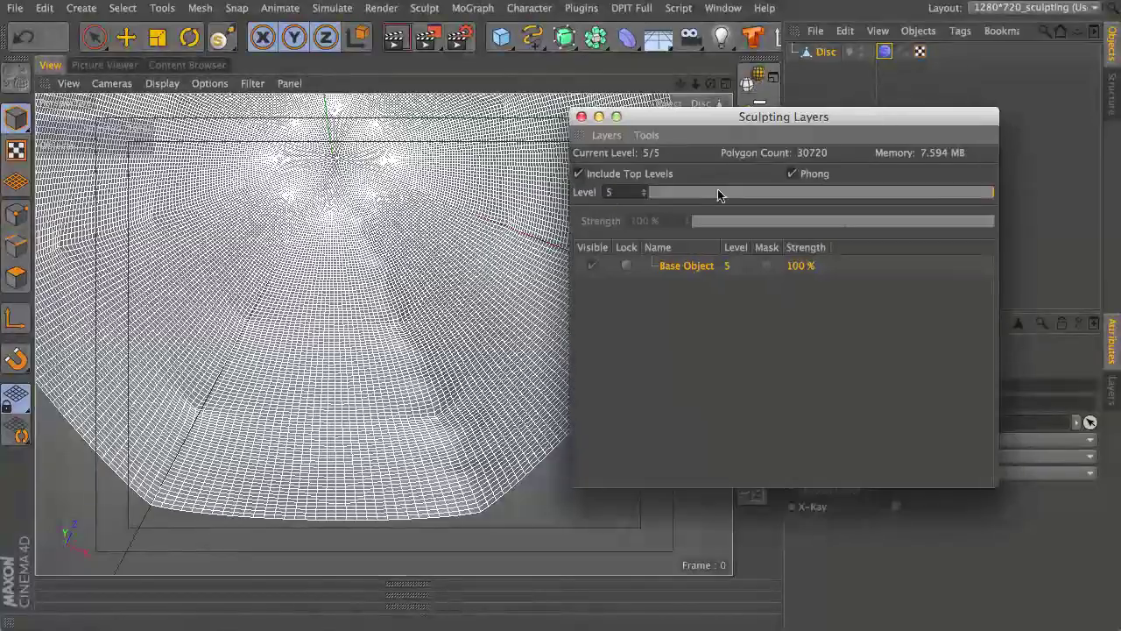
pyautogui.click(581, 116)
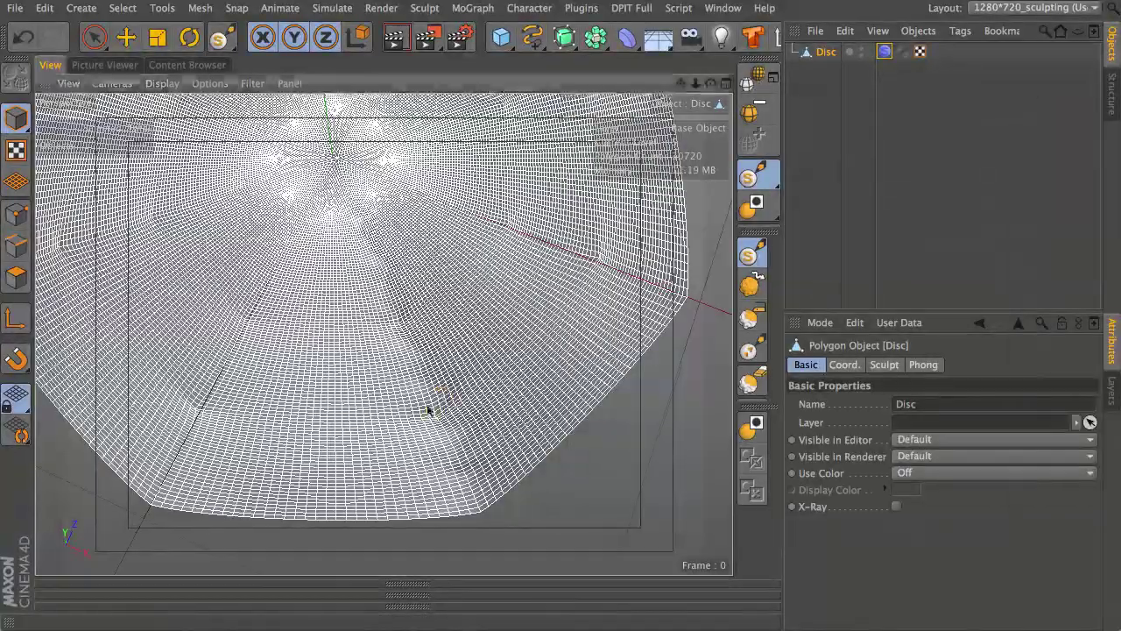
# Pull finer detail into the level 5 mesh along the ridge between the disc's front corner and its centre
pyautogui.keyDown('alt'); pyautogui.moveTo(429, 409); pyautogui.dragTo(399, 283); pyautogui.keyUp('alt')
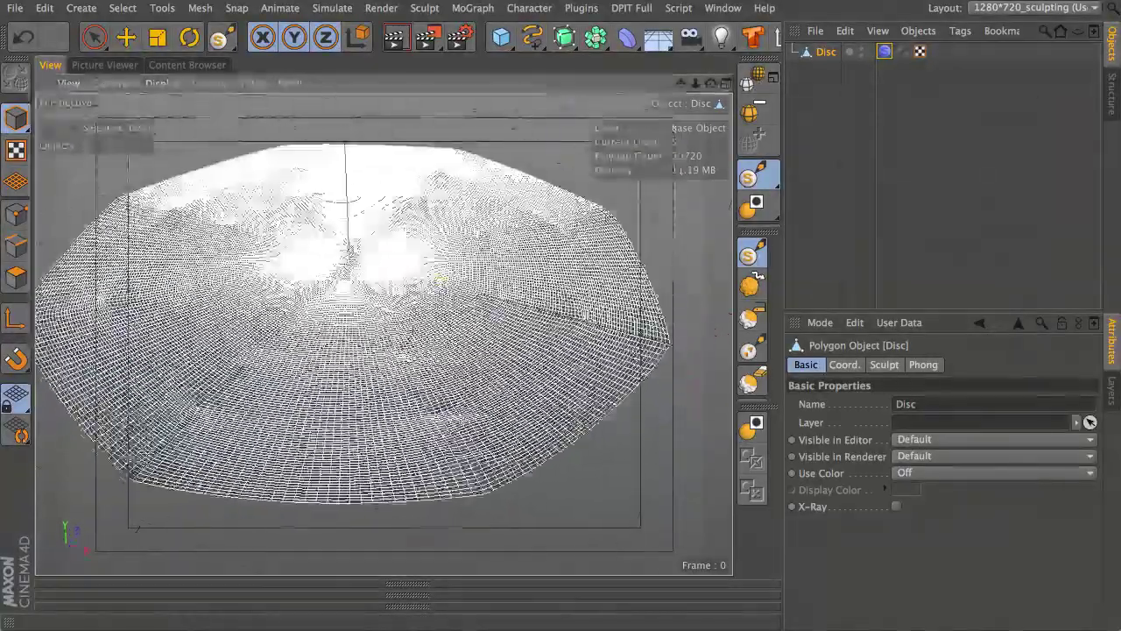
pyautogui.keyDown('alt'); pyautogui.moveTo(382, 368); pyautogui.dragTo(400, 312, button='right'); pyautogui.keyUp('alt')
pyautogui.keyDown('alt'); pyautogui.moveTo(400, 313); pyautogui.dragTo(416, 290); pyautogui.keyUp('alt')
pyautogui.keyDown('alt'); pyautogui.moveTo(416, 291); pyautogui.dragTo(363, 372, button='right'); pyautogui.keyUp('alt')
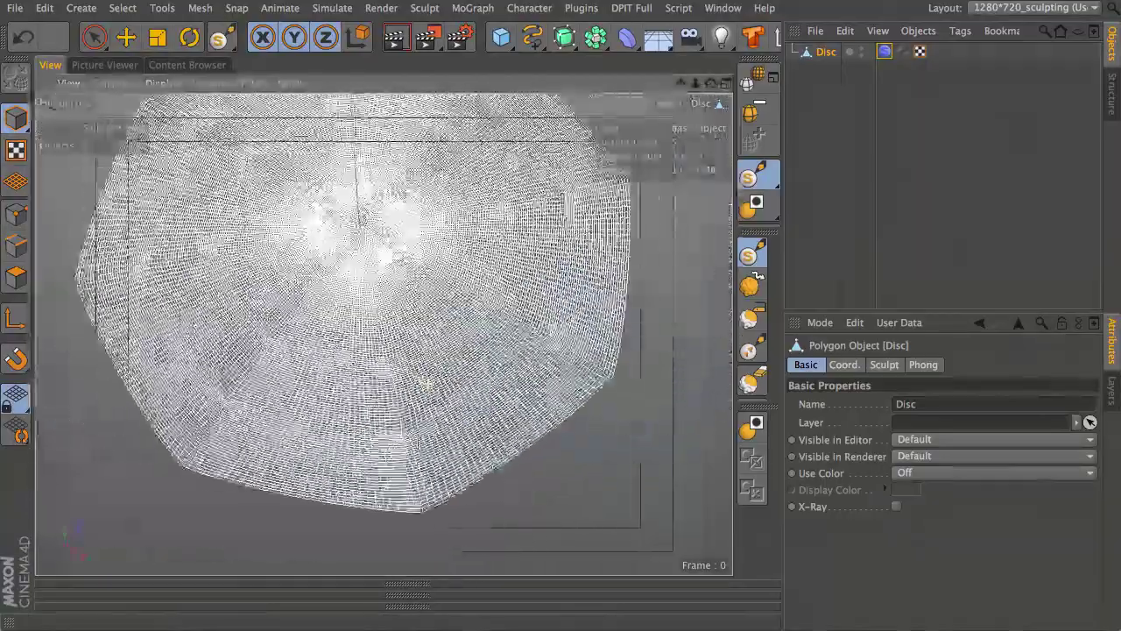
pyautogui.keyDown('alt'); pyautogui.moveTo(454, 379); pyautogui.dragTo(398, 383, button='right'); pyautogui.keyUp('alt')
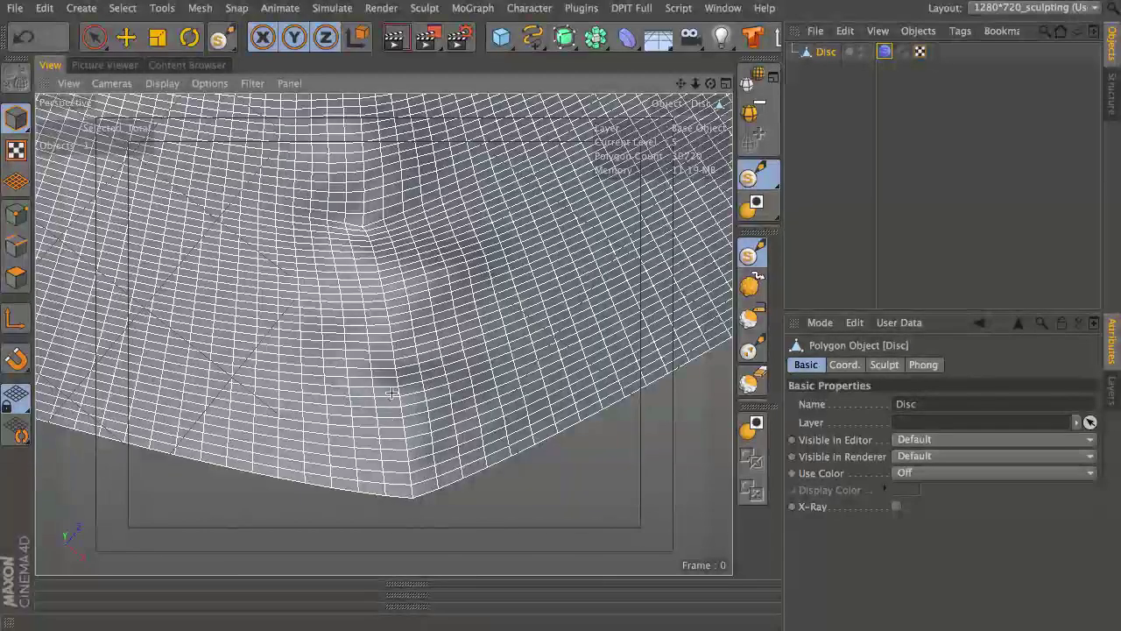
pyautogui.keyDown('alt'); pyautogui.moveTo(381, 225); pyautogui.dragTo(408, 488, button='middle'); pyautogui.keyUp('alt')
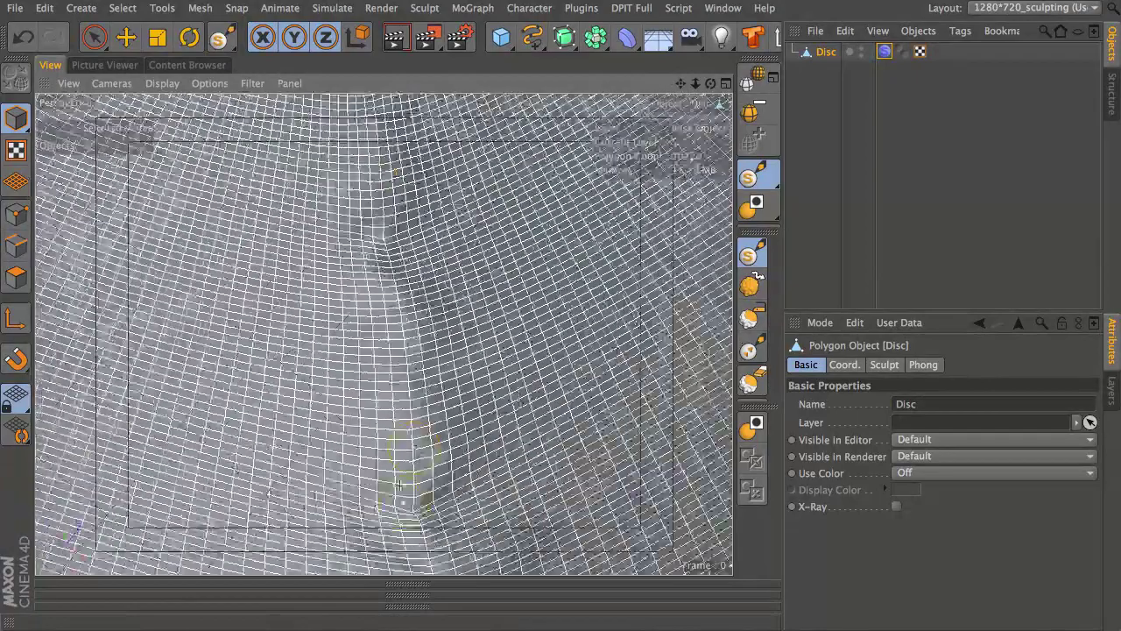
pyautogui.keyDown('alt'); pyautogui.moveTo(404, 223); pyautogui.dragTo(405, 333); pyautogui.keyUp('alt')
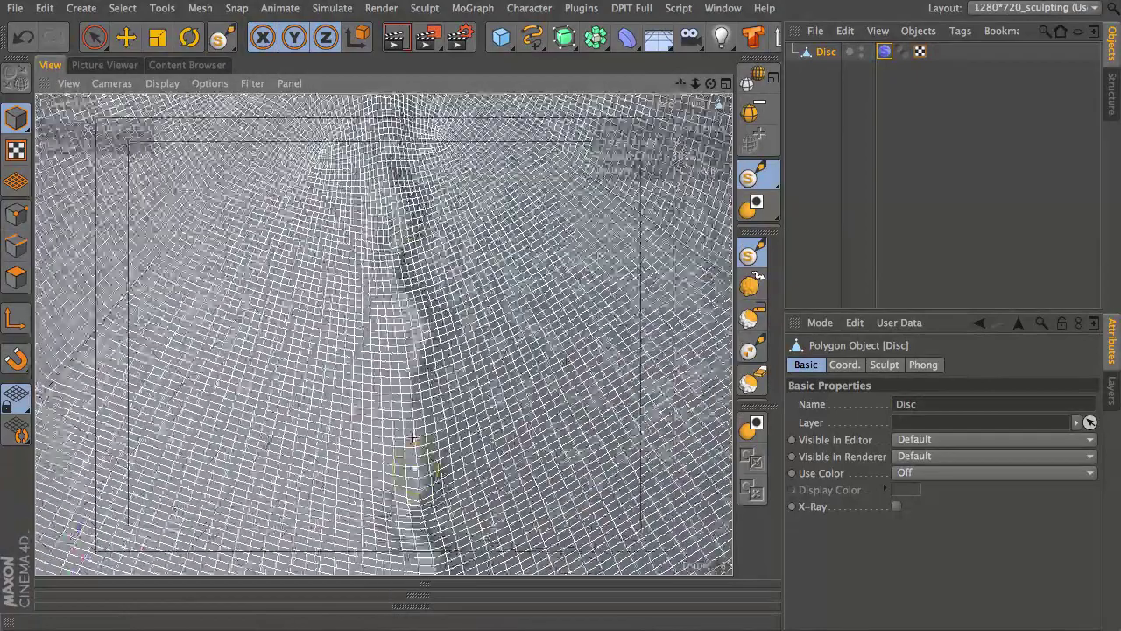
pyautogui.keyDown('alt'); pyautogui.moveTo(429, 140); pyautogui.dragTo(410, 324); pyautogui.keyUp('alt')
# Adjust the Pull brush's size and check the refined ridge from low and high angles
pyautogui.moveTo(457, 295)
pyautogui.keyDown('alt'); pyautogui.mouseDown()
pyautogui.moveTo(408, 423)
pyautogui.moveTo(401, 400)
pyautogui.mouseUp(); pyautogui.keyUp('alt')
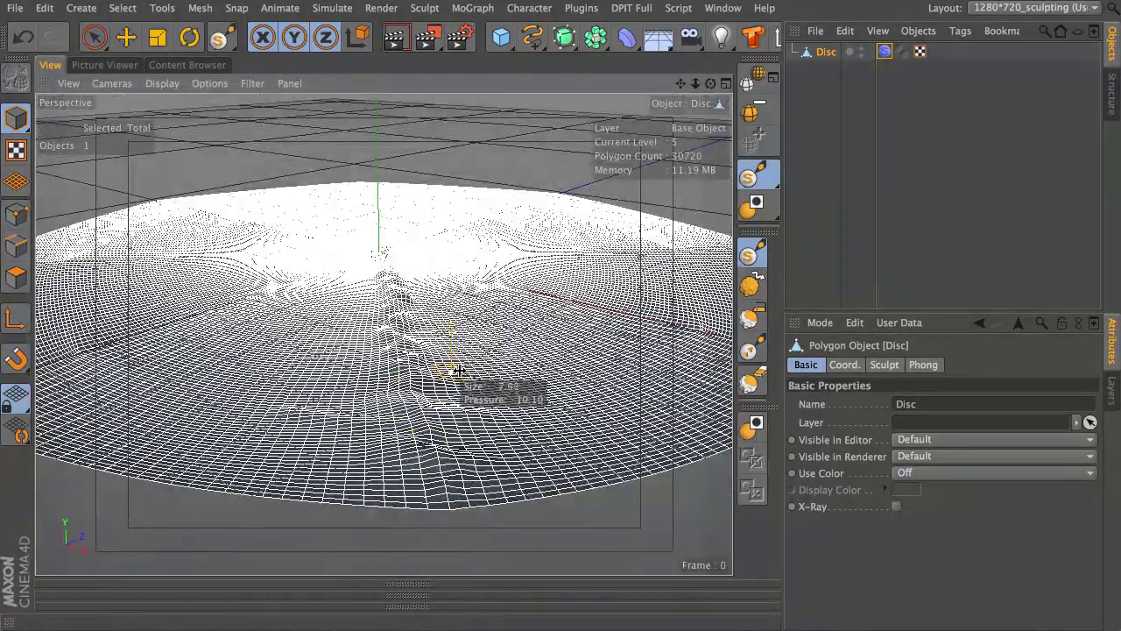
pyautogui.keyDown('alt'); pyautogui.moveTo(384, 334); pyautogui.dragTo(401, 382); pyautogui.keyUp('alt')
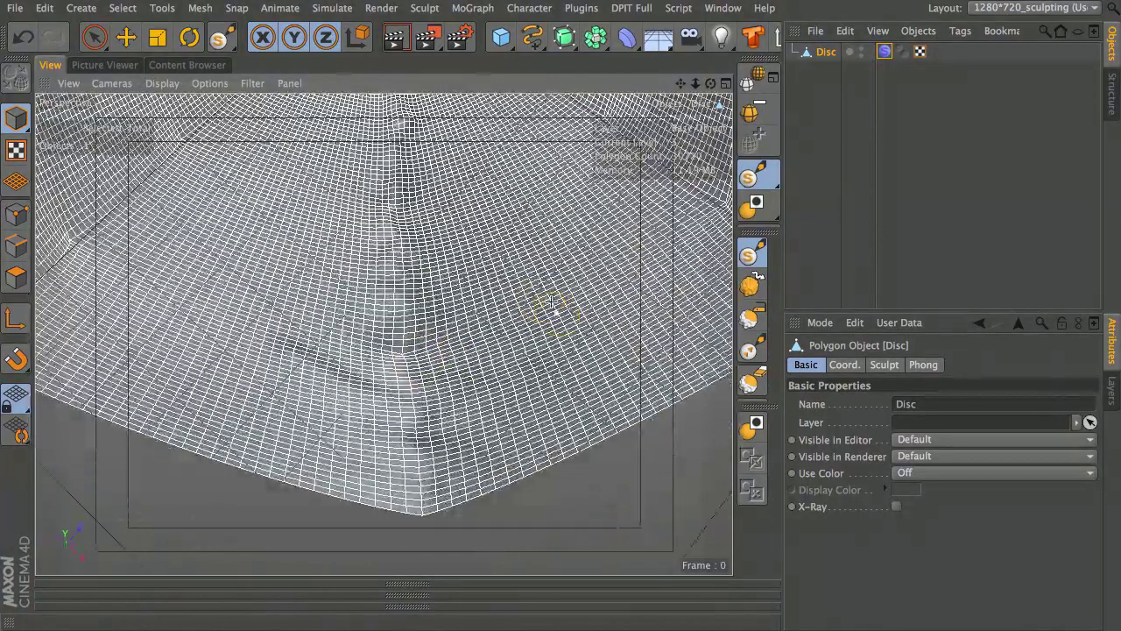
pyautogui.keyDown('alt'); pyautogui.moveTo(493, 315); pyautogui.dragTo(454, 363, button='middle'); pyautogui.keyUp('alt')
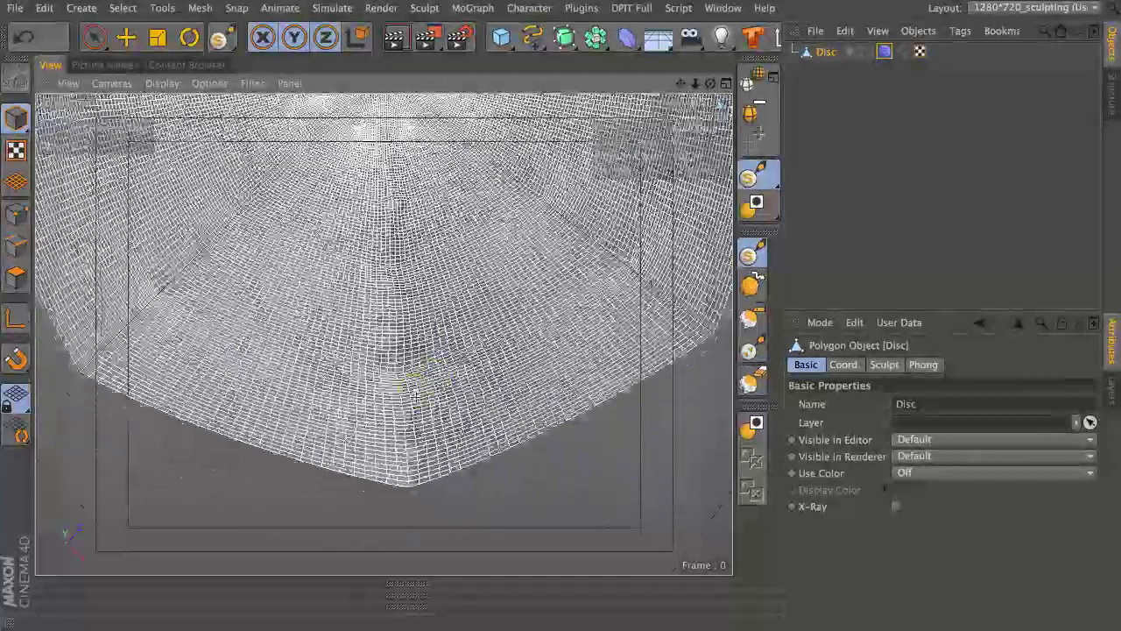
# Deselect the disc to hide its wireframe, select its Sculpt tag, and examine the sculpted ridge from several angles
pyautogui.click(883, 53)
pyautogui.click(826, 52)
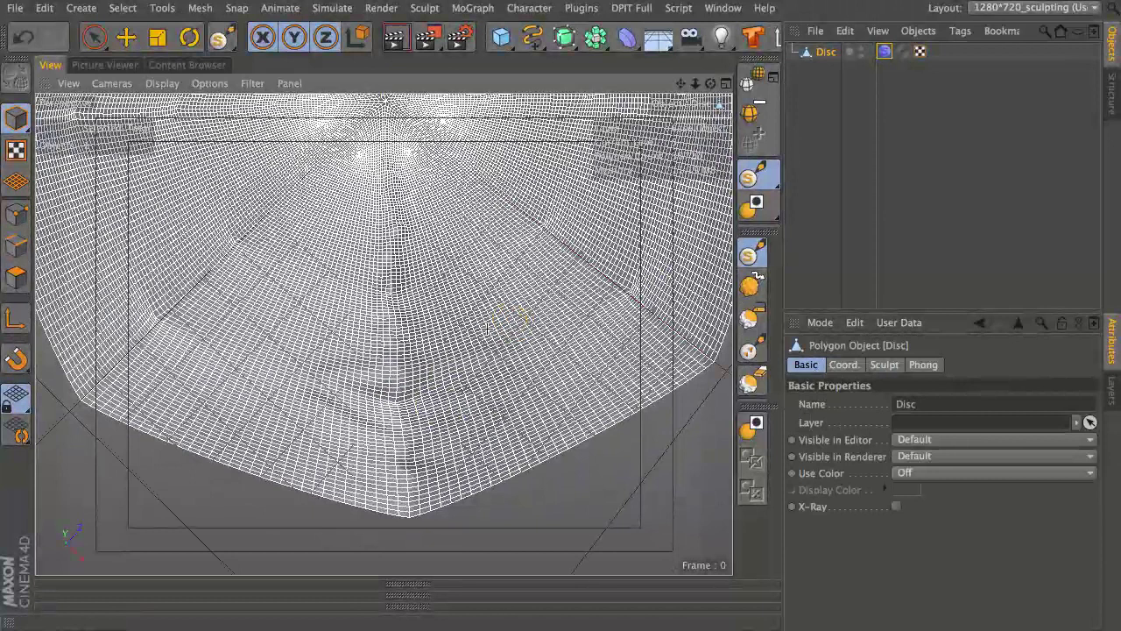
pyautogui.click(811, 105)
pyautogui.moveTo(432, 459)
pyautogui.keyDown('alt'); pyautogui.mouseDown()
pyautogui.moveTo(408, 250)
pyautogui.moveTo(410, 404)
pyautogui.moveTo(428, 353)
pyautogui.moveTo(401, 432)
pyautogui.moveTo(411, 380)
pyautogui.mouseUp(); pyautogui.keyUp('alt')
pyautogui.click(884, 51)
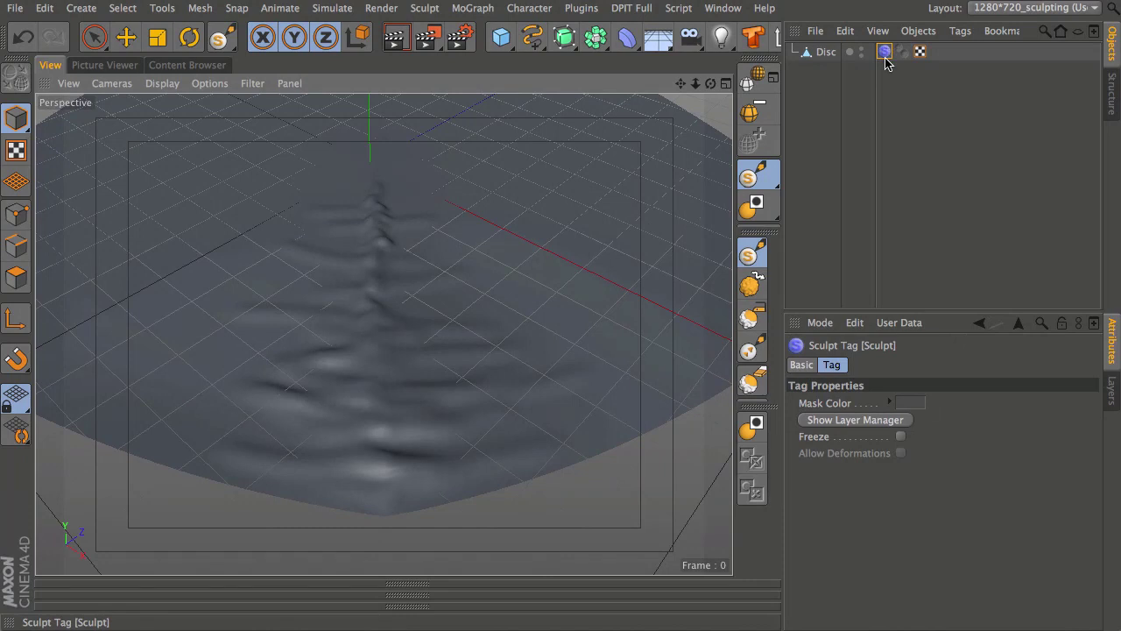
pyautogui.moveTo(411, 380)
pyautogui.keyDown('alt'); pyautogui.mouseDown()
pyautogui.moveTo(446, 423)
pyautogui.moveTo(399, 401)
pyautogui.moveTo(407, 369)
pyautogui.moveTo(430, 355)
pyautogui.moveTo(395, 368)
pyautogui.moveTo(408, 371)
pyautogui.moveTo(345, 376)
pyautogui.moveTo(363, 368)
pyautogui.mouseUp(); pyautogui.keyUp('alt')
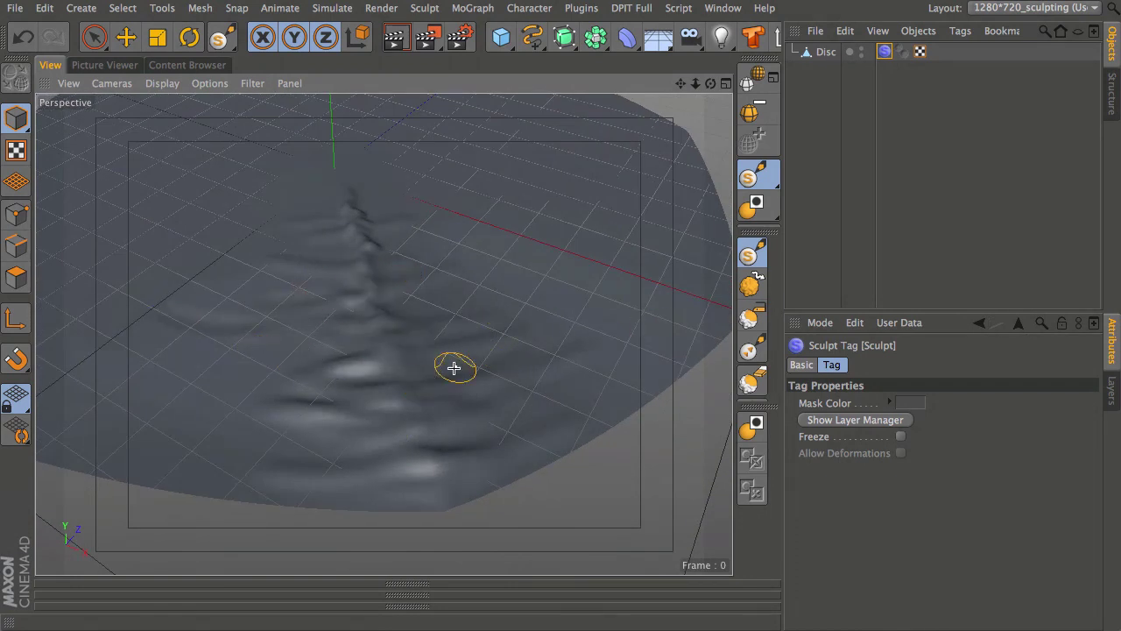
# Resize the Pull brush and pull wider folds outward on both sides of the ridge
pyautogui.moveTo(531, 349); pyautogui.dragTo(570, 362, button='middle')
pyautogui.moveTo(532, 340)
pyautogui.keyDown('alt'); pyautogui.mouseDown()
pyautogui.moveTo(528, 406)
pyautogui.moveTo(458, 388)
pyautogui.moveTo(376, 388)
pyautogui.mouseUp(); pyautogui.keyUp('alt')
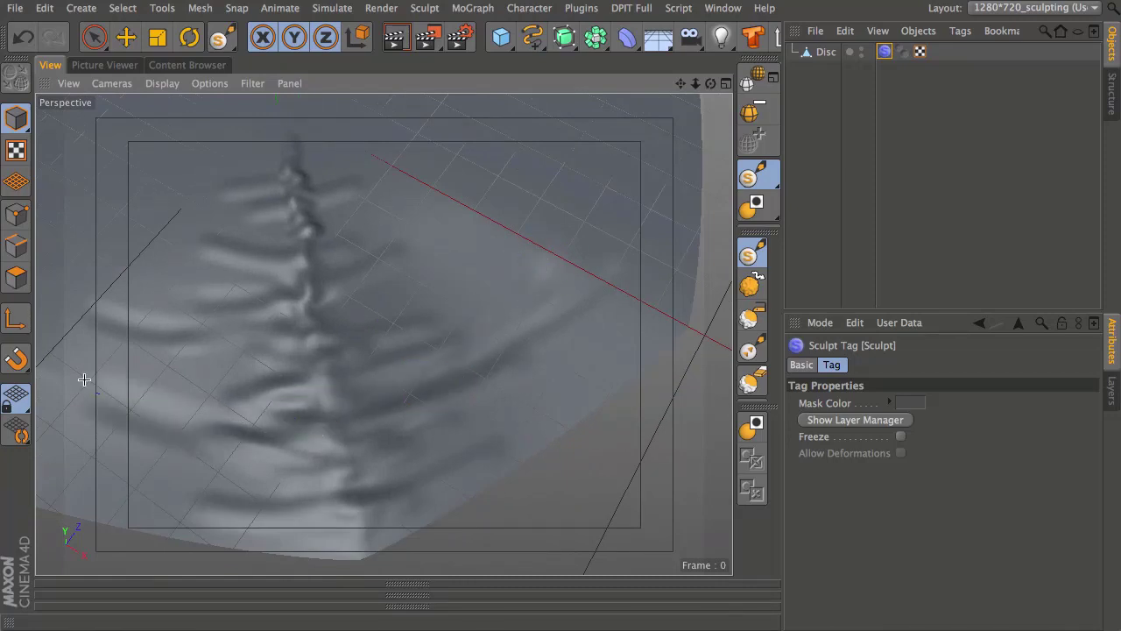
pyautogui.moveTo(325, 400)
pyautogui.keyDown('alt'); pyautogui.mouseDown()
pyautogui.moveTo(500, 394)
pyautogui.moveTo(301, 358)
pyautogui.mouseUp(); pyautogui.keyUp('alt')
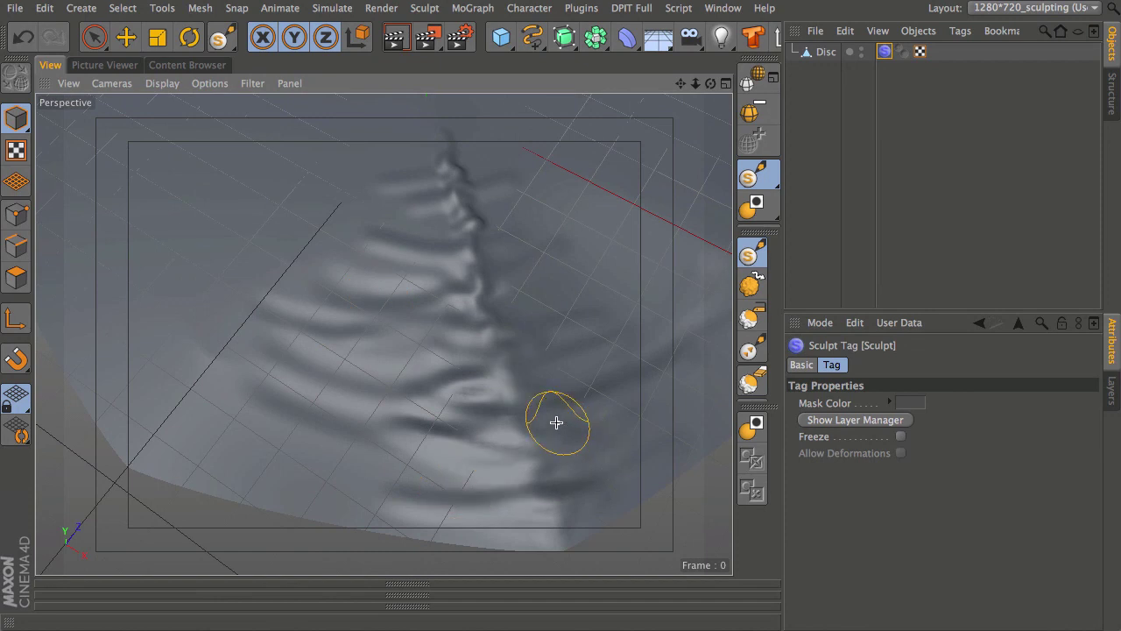
pyautogui.moveTo(534, 466)
pyautogui.keyDown('alt'); pyautogui.mouseDown()
pyautogui.moveTo(573, 390)
pyautogui.moveTo(488, 383)
pyautogui.moveTo(503, 468)
pyautogui.moveTo(496, 405)
pyautogui.mouseUp(); pyautogui.keyUp('alt')
pyautogui.moveTo(569, 388); pyautogui.dragTo(325, 405)
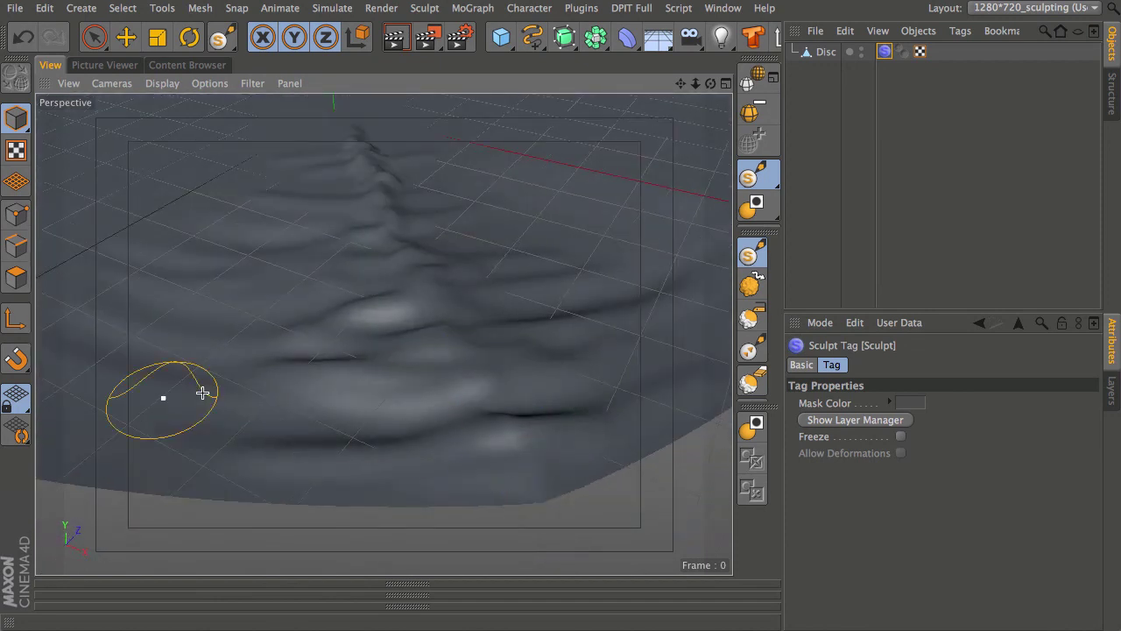
pyautogui.moveTo(618, 388)
pyautogui.keyDown('alt'); pyautogui.mouseDown()
pyautogui.moveTo(567, 460)
pyautogui.moveTo(482, 370)
pyautogui.moveTo(493, 459)
pyautogui.moveTo(448, 401)
pyautogui.mouseUp(); pyautogui.keyUp('alt')
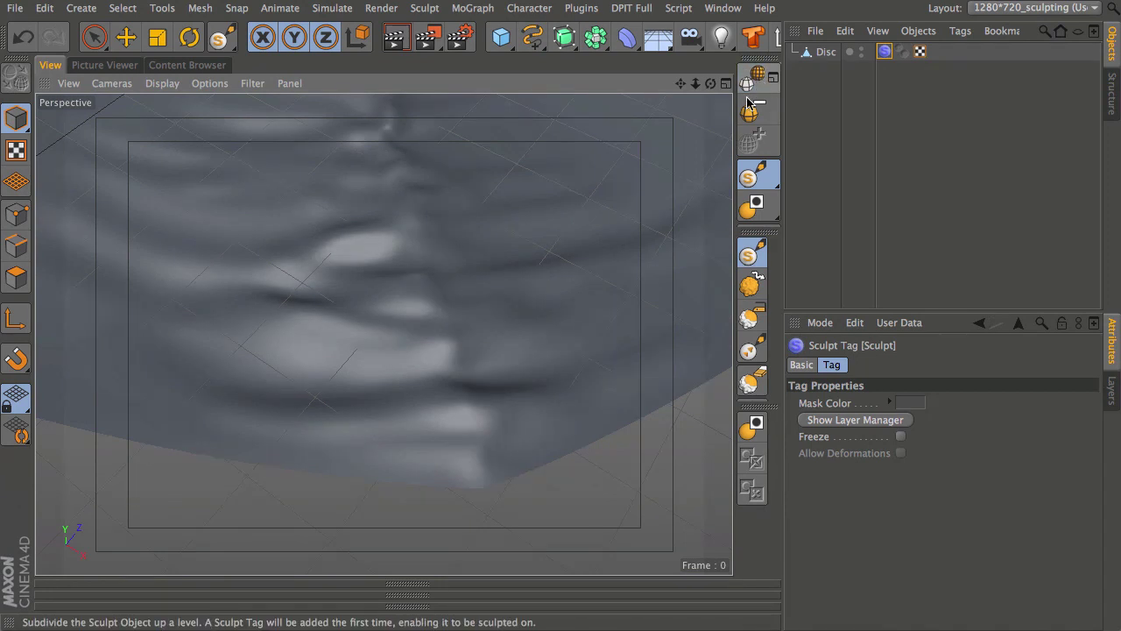
# Check the disc's level in the Sculpting Layers window, and pull thin creases near the front corner with a smaller brush
pyautogui.doubleClick(885, 51)
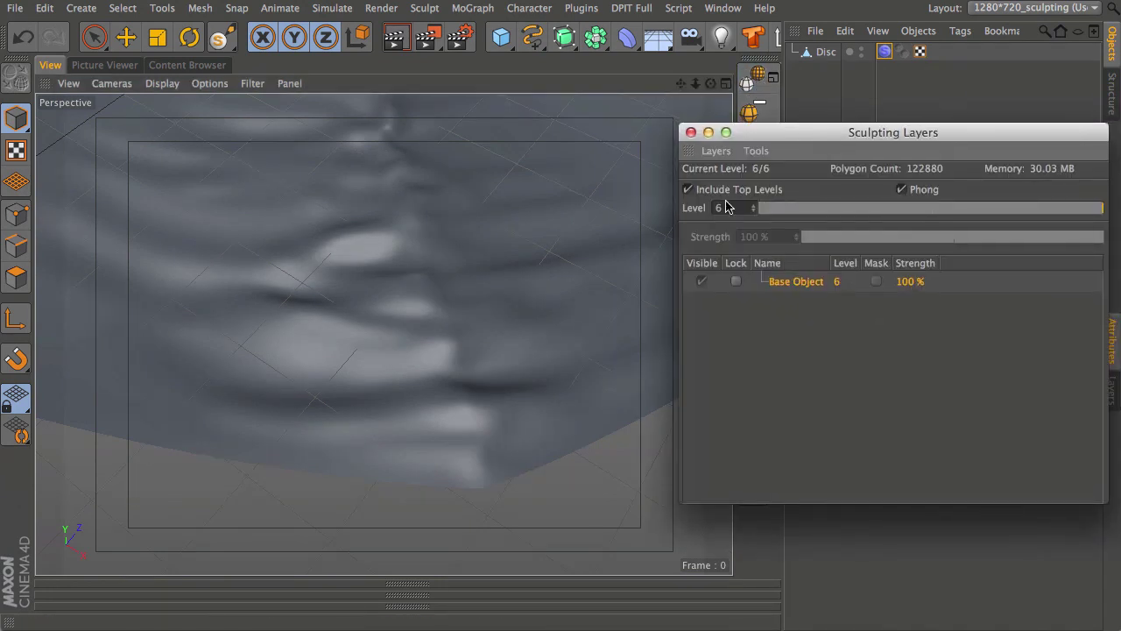
pyautogui.moveTo(792, 136); pyautogui.dragTo(1120, 136)
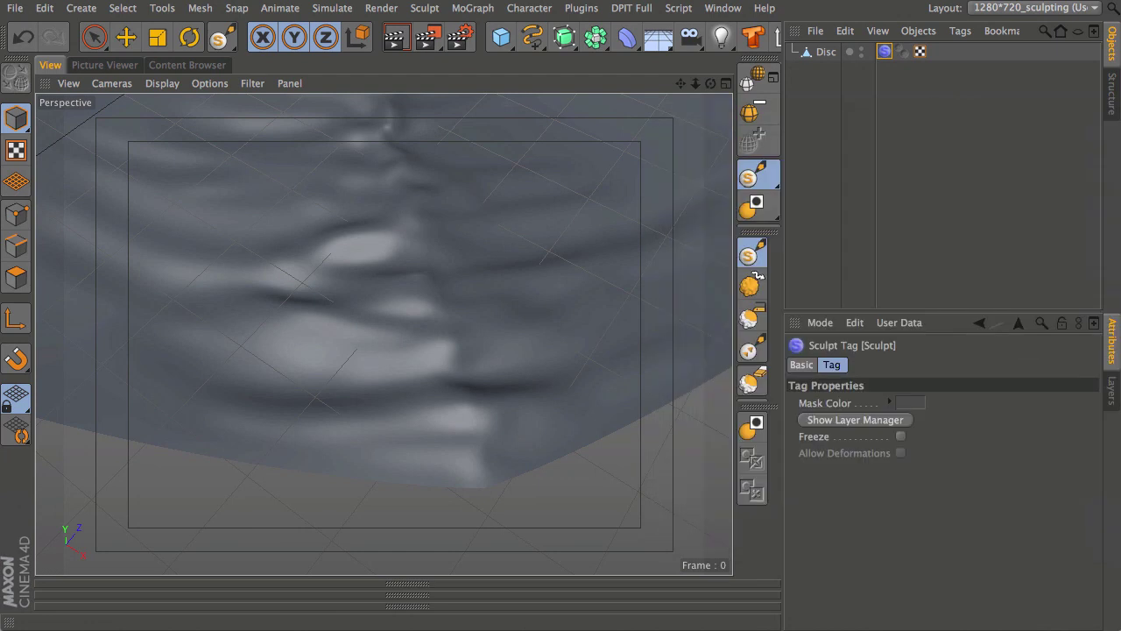
pyautogui.moveTo(511, 339)
pyautogui.mouseDown(button='middle')
pyautogui.moveTo(464, 351)
pyautogui.moveTo(481, 324)
pyautogui.mouseUp(button='middle')
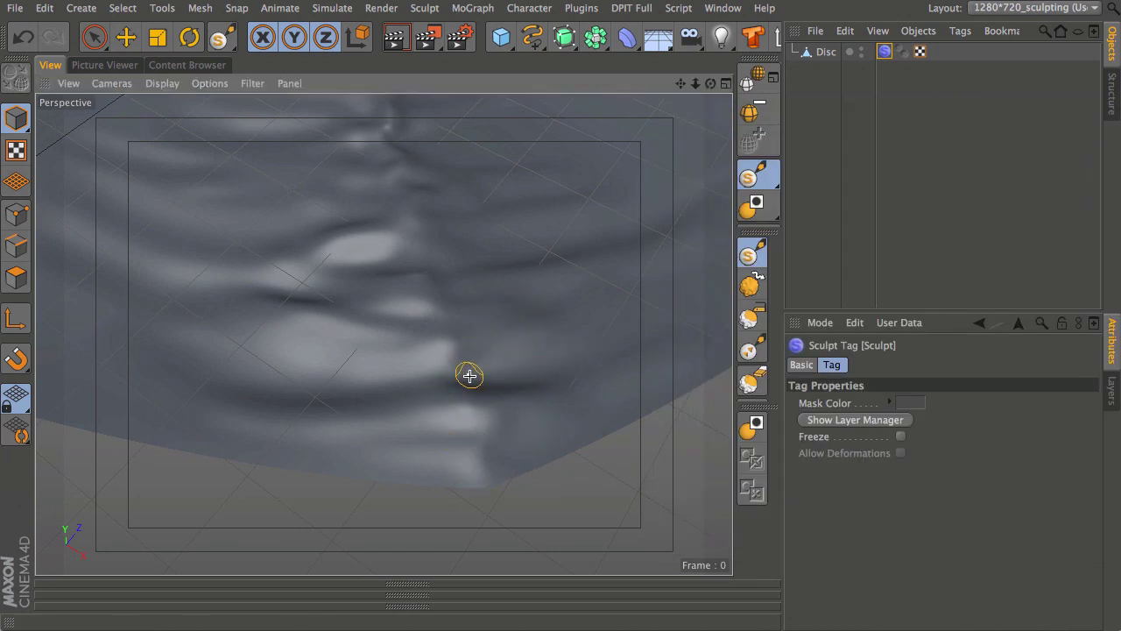
pyautogui.moveTo(508, 412); pyautogui.dragTo(502, 427, button='middle')
pyautogui.moveTo(477, 457); pyautogui.dragTo(438, 457)
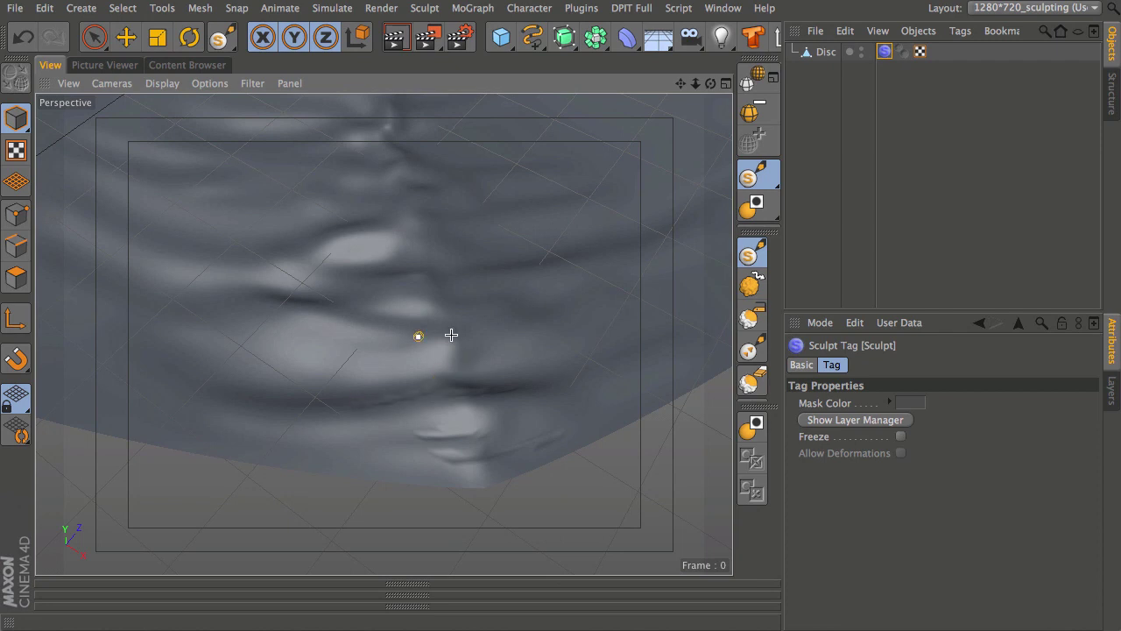
pyautogui.moveTo(427, 347); pyautogui.dragTo(455, 346)
pyautogui.moveTo(366, 327); pyautogui.dragTo(456, 317)
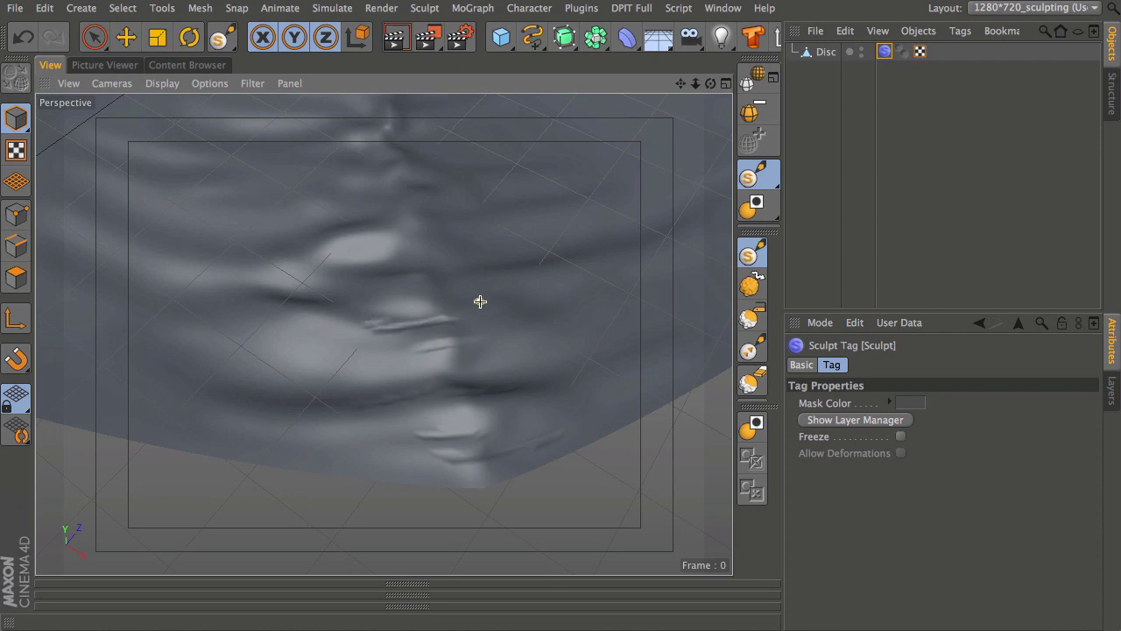
pyautogui.moveTo(412, 267); pyautogui.dragTo(220, 257)
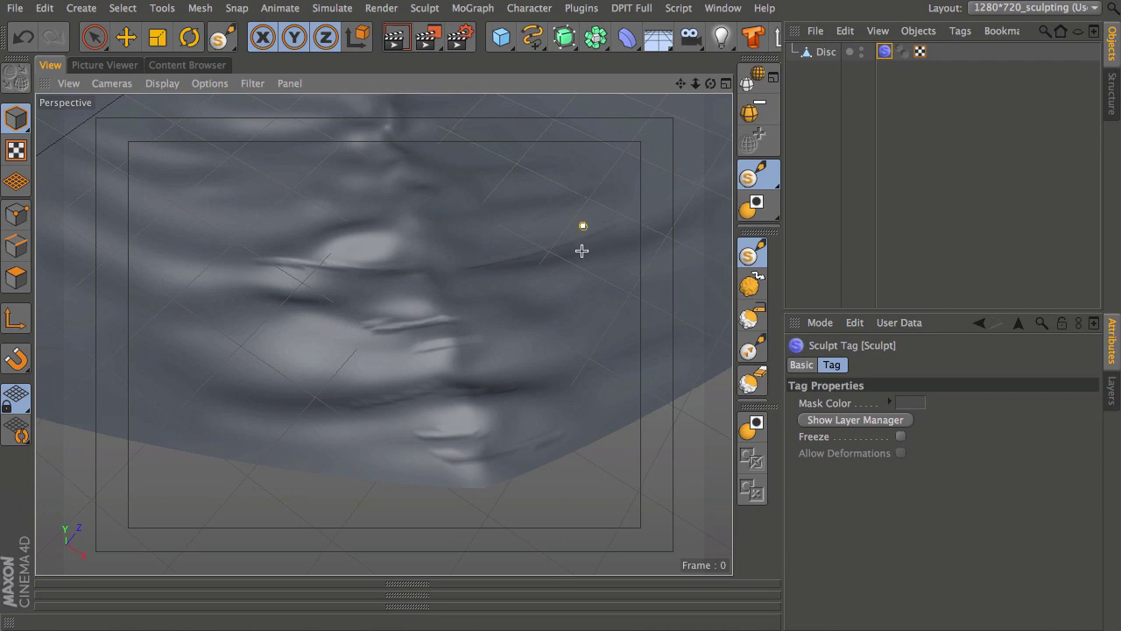
# Pull thin, branching creases outward from both sides of the ridge's middle section
pyautogui.moveTo(533, 354)
pyautogui.keyDown('alt'); pyautogui.mouseDown()
pyautogui.moveTo(383, 333)
pyautogui.moveTo(478, 306)
pyautogui.mouseUp(); pyautogui.keyUp('alt')
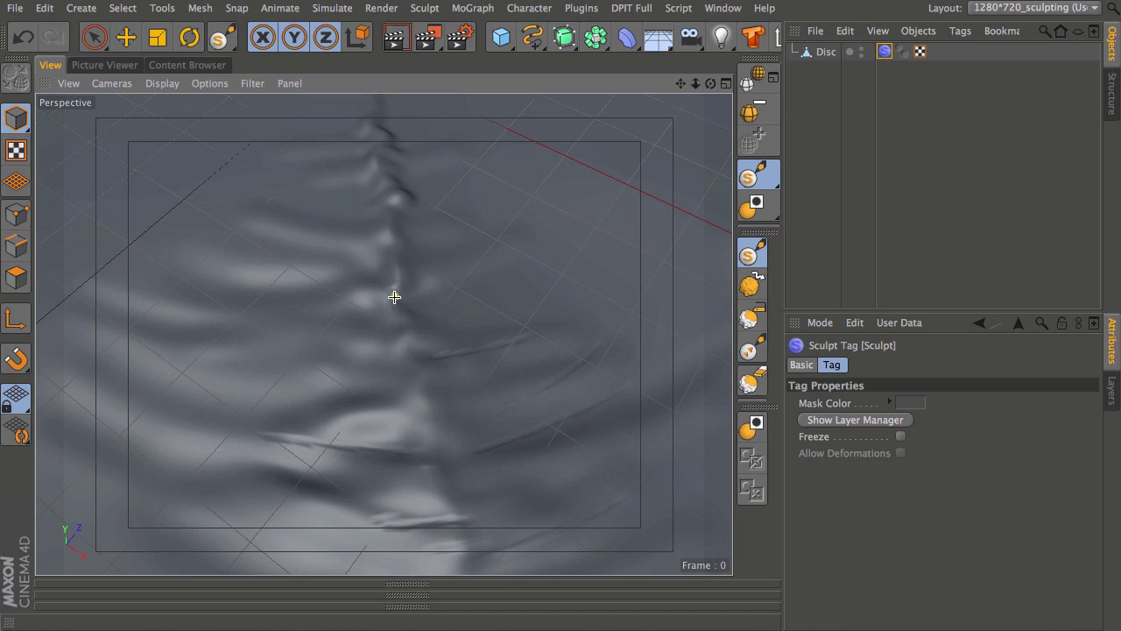
pyautogui.moveTo(273, 344)
pyautogui.mouseDown()
pyautogui.moveTo(370, 316)
pyautogui.moveTo(475, 306)
pyautogui.mouseUp()
pyautogui.moveTo(308, 370); pyautogui.dragTo(385, 342)
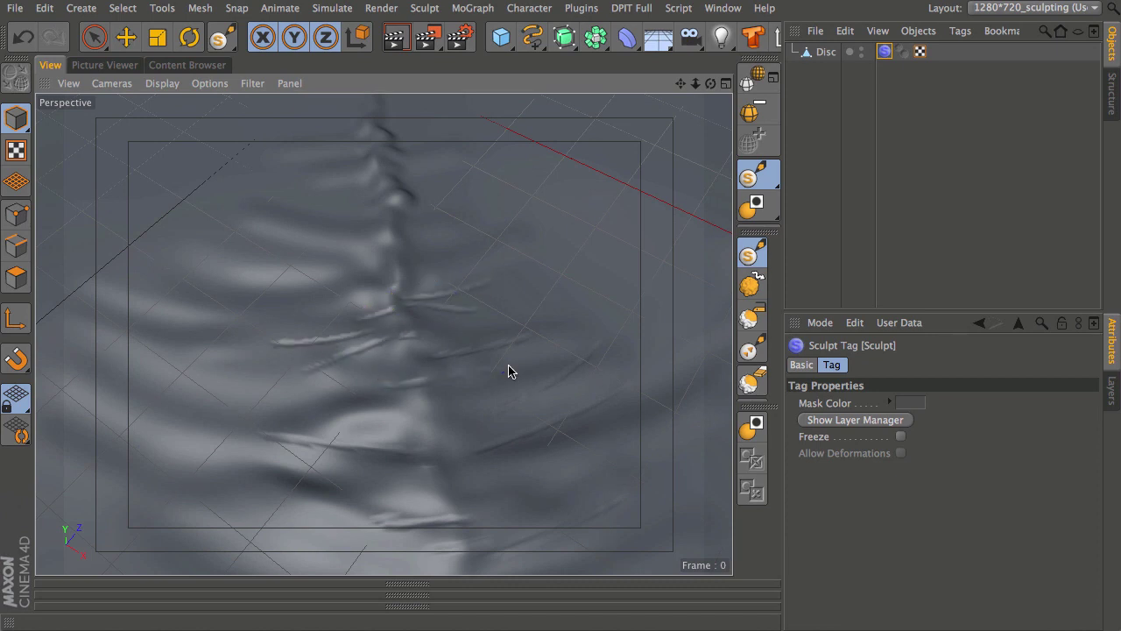
pyautogui.moveTo(429, 400); pyautogui.dragTo(324, 426)
# Add fine creases across the ridge's upper section near the disc's centre with the Pull brush
pyautogui.keyDown('alt'); pyautogui.moveTo(404, 263); pyautogui.dragTo(414, 393); pyautogui.keyUp('alt')
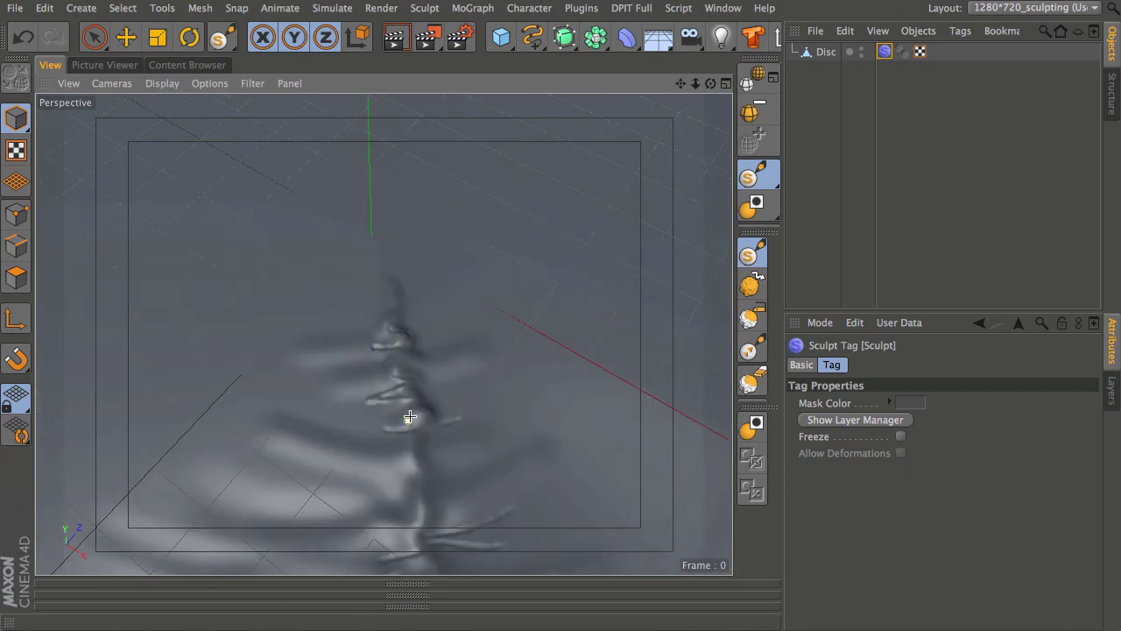
pyautogui.moveTo(371, 443); pyautogui.dragTo(497, 429)
pyautogui.moveTo(424, 489); pyautogui.dragTo(322, 507)
# Resize the Pull brush and pull small bulges between the creases along the ridge's crest
pyautogui.moveTo(467, 415)
pyautogui.keyDown('alt'); pyautogui.mouseDown()
pyautogui.moveTo(433, 405)
pyautogui.moveTo(474, 405)
pyautogui.mouseUp(); pyautogui.keyUp('alt')
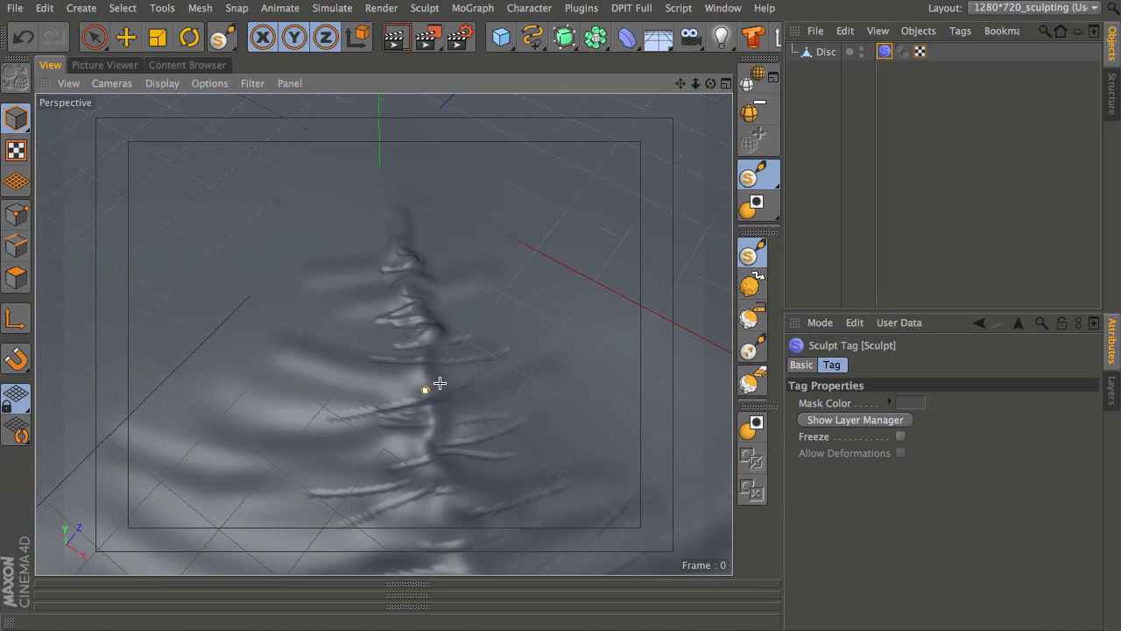
pyautogui.moveTo(430, 387); pyautogui.dragTo(440, 370, button='middle')
pyautogui.moveTo(369, 399)
pyautogui.mouseDown()
pyautogui.moveTo(390, 415)
pyautogui.moveTo(422, 492)
pyautogui.mouseUp()
pyautogui.keyDown('alt'); pyautogui.moveTo(440, 540); pyautogui.dragTo(458, 372, button='middle'); pyautogui.keyUp('alt')
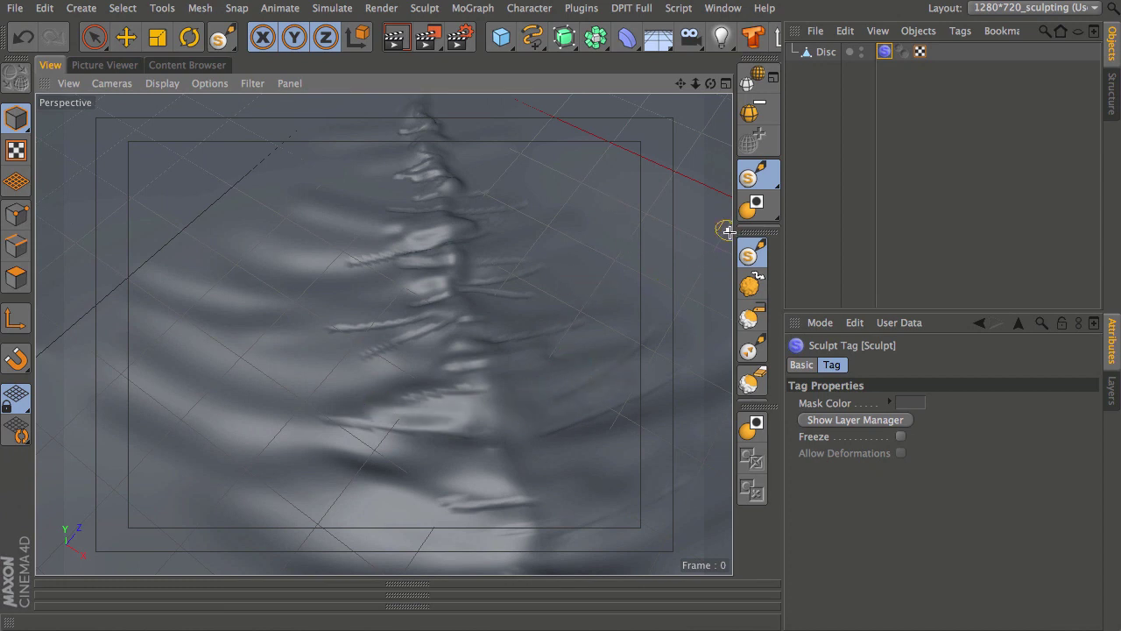
# Try the Wax brush at size 20 and 50% pressure on the smooth area beside the ridge, and undo the strokes
pyautogui.click(750, 286)
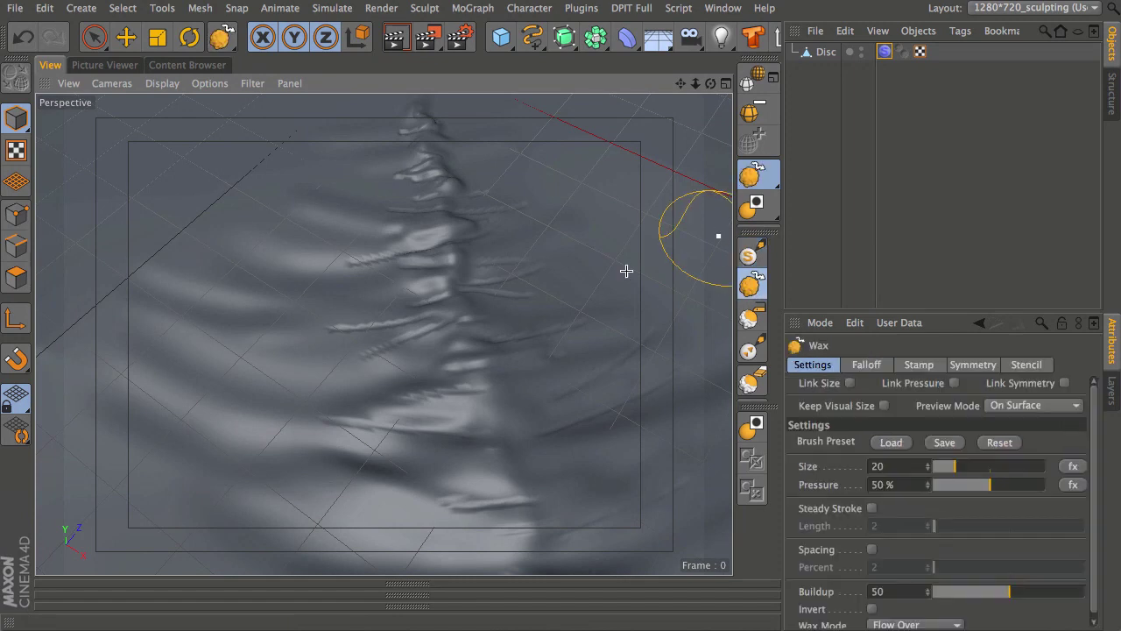
pyautogui.keyDown('alt'); pyautogui.moveTo(535, 356); pyautogui.dragTo(289, 396, button='middle'); pyautogui.keyUp('alt')
pyautogui.keyDown('alt'); pyautogui.moveTo(541, 318); pyautogui.dragTo(405, 351); pyautogui.keyUp('alt')
pyautogui.moveTo(443, 425)
pyautogui.mouseDown()
pyautogui.moveTo(429, 425)
pyautogui.moveTo(368, 181)
pyautogui.mouseUp()
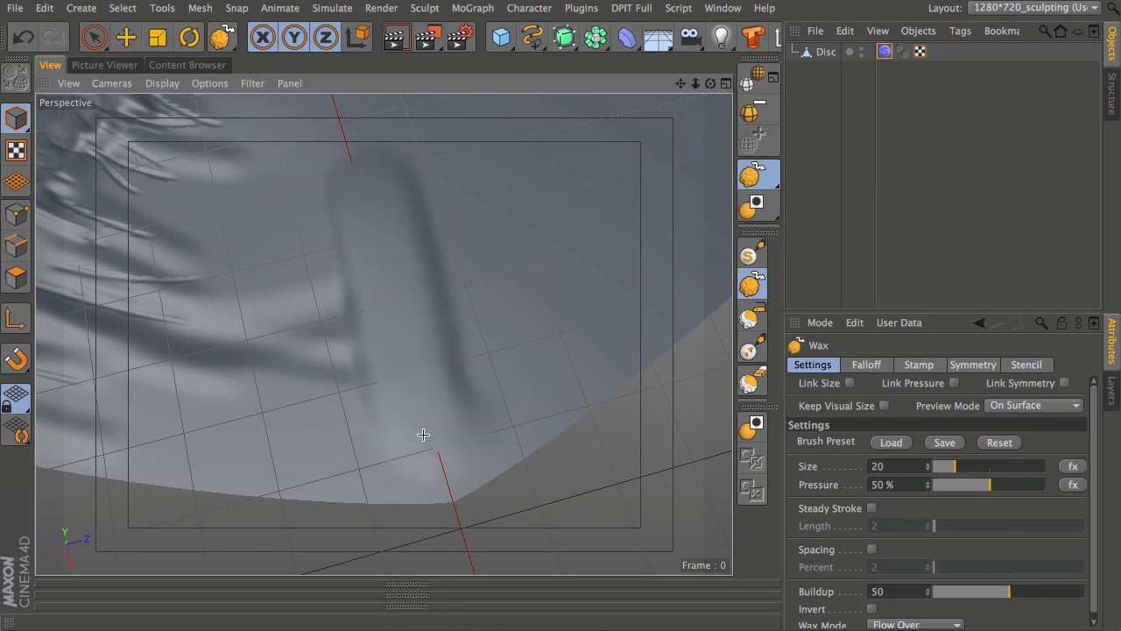
pyautogui.moveTo(416, 447)
pyautogui.keyDown('alt'); pyautogui.mouseDown()
pyautogui.moveTo(408, 145)
pyautogui.moveTo(458, 380)
pyautogui.moveTo(360, 454)
pyautogui.mouseUp(); pyautogui.keyUp('alt')
pyautogui.hotkey('ctrl', 'z')
pyautogui.hotkey('ctrl', 'z')
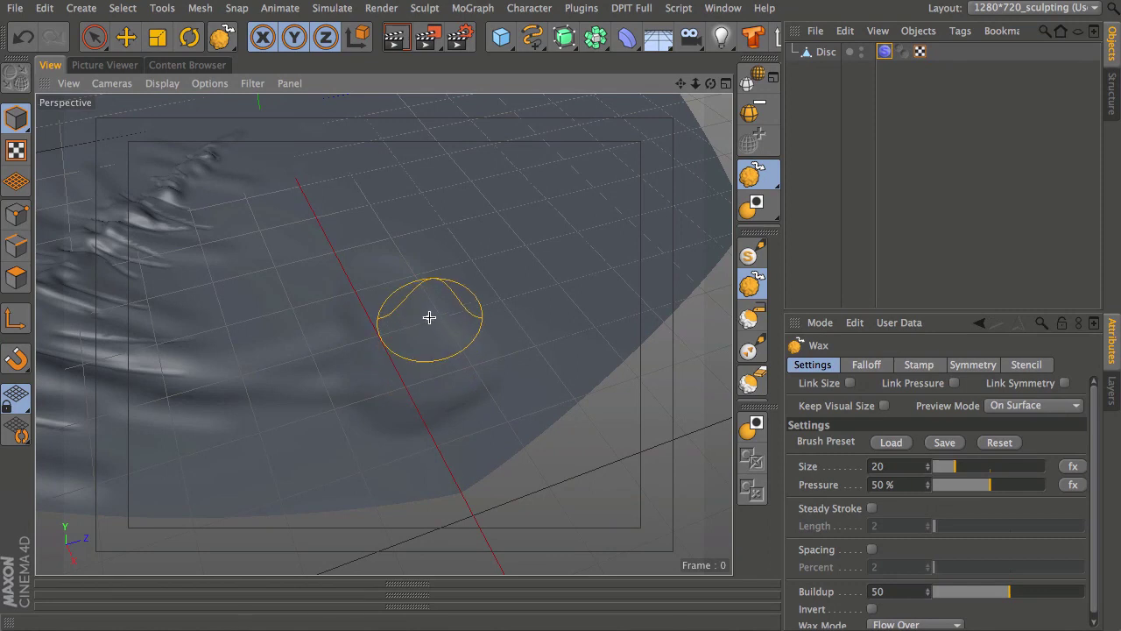
# Smooth the ridge and its creases with the Smooth brush at size 32.118 and 9% pressure, and check the softened surface
pyautogui.click(749, 320)
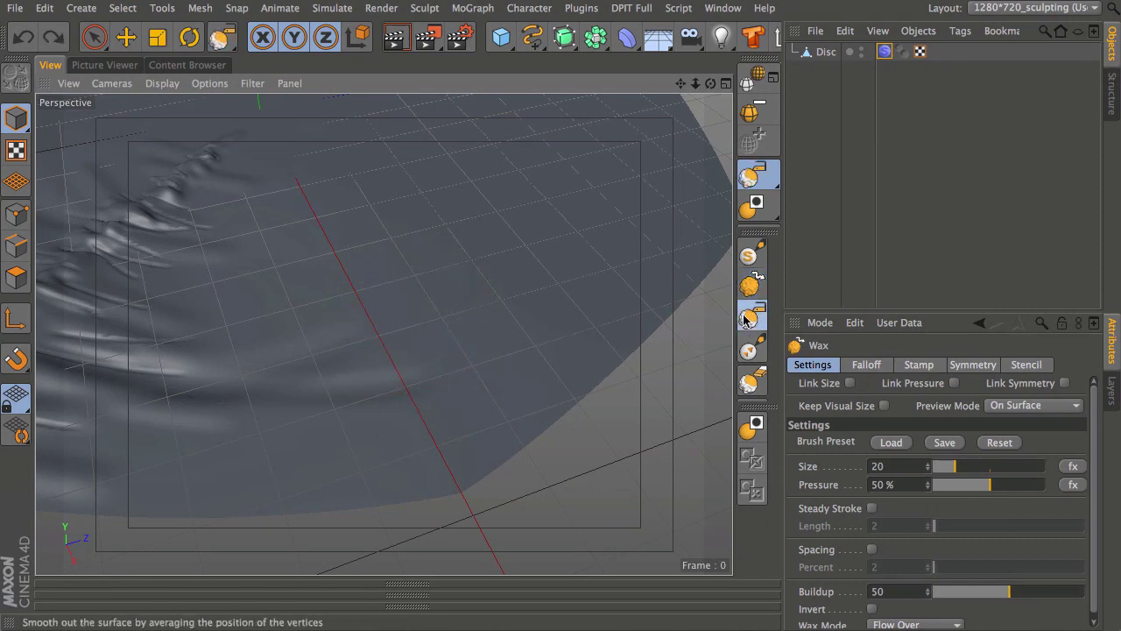
pyautogui.moveTo(362, 393)
pyautogui.keyDown('alt'); pyautogui.mouseDown()
pyautogui.moveTo(314, 439)
pyautogui.moveTo(592, 430)
pyautogui.mouseUp(); pyautogui.keyUp('alt')
pyautogui.moveTo(292, 438)
pyautogui.keyDown('alt'); pyautogui.mouseDown()
pyautogui.moveTo(531, 432)
pyautogui.moveTo(473, 441)
pyautogui.moveTo(438, 388)
pyautogui.mouseUp(); pyautogui.keyUp('alt')
pyautogui.moveTo(438, 394)
pyautogui.mouseDown(button='middle')
pyautogui.moveTo(473, 380)
pyautogui.moveTo(476, 345)
pyautogui.moveTo(476, 430)
pyautogui.mouseUp(button='middle')
pyautogui.moveTo(496, 465)
pyautogui.keyDown('alt'); pyautogui.mouseDown()
pyautogui.moveTo(465, 381)
pyautogui.moveTo(462, 447)
pyautogui.mouseUp(); pyautogui.keyUp('alt')
pyautogui.moveTo(488, 388)
pyautogui.keyDown('alt'); pyautogui.mouseDown()
pyautogui.moveTo(383, 333)
pyautogui.moveTo(463, 412)
pyautogui.moveTo(441, 431)
pyautogui.moveTo(383, 332)
pyautogui.moveTo(441, 443)
pyautogui.moveTo(406, 445)
pyautogui.mouseUp(); pyautogui.keyUp('alt')
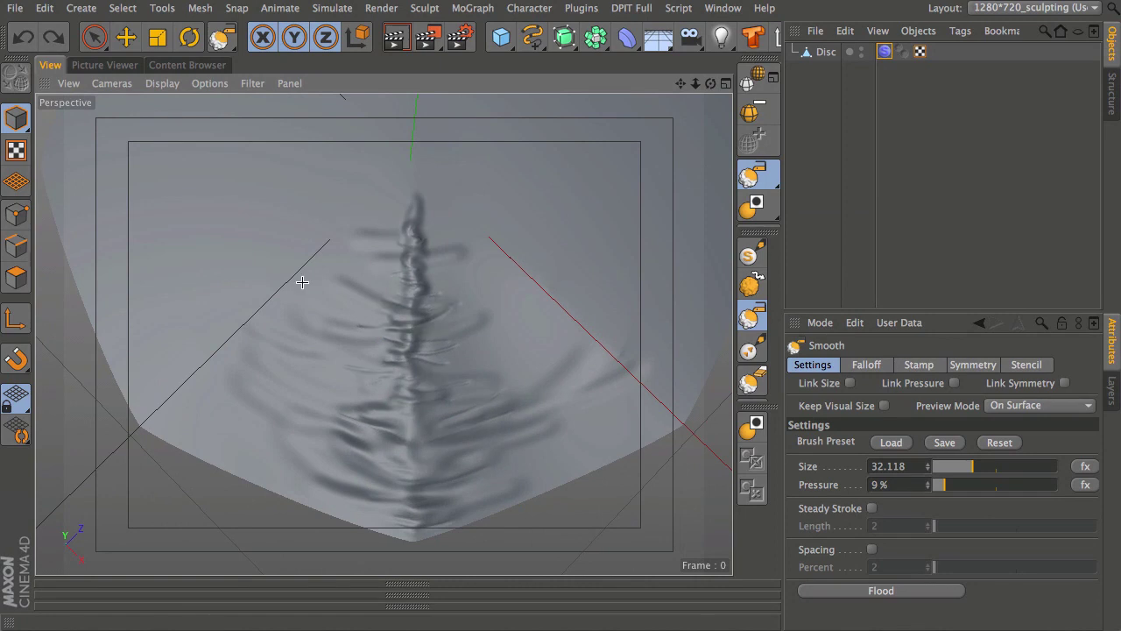
pyautogui.moveTo(491, 503); pyautogui.dragTo(529, 468)
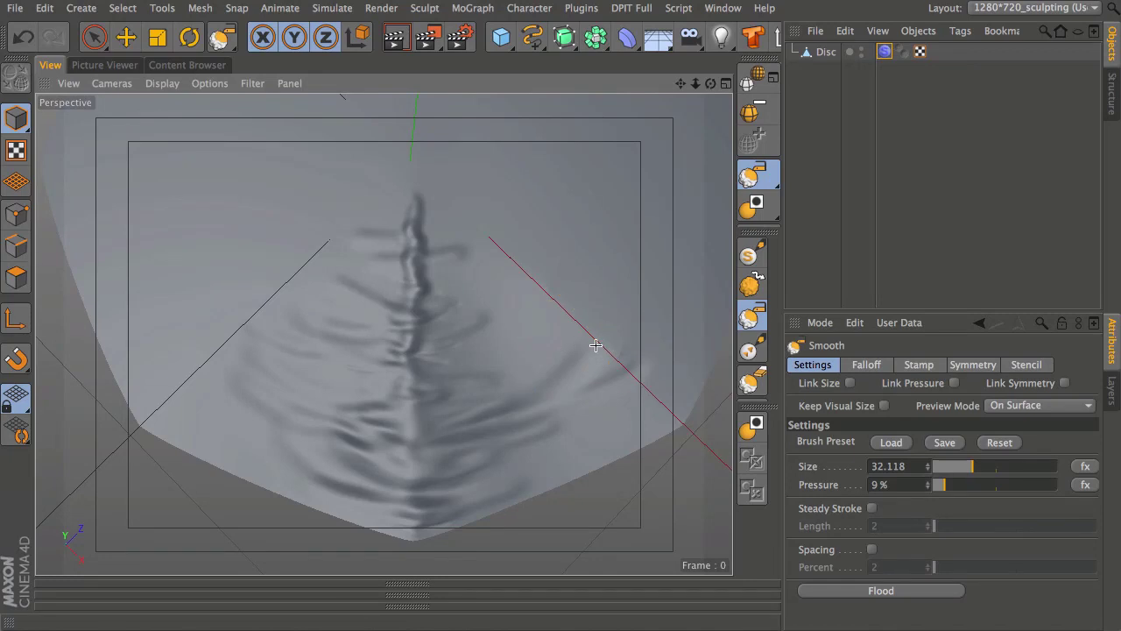
pyautogui.moveTo(438, 500)
pyautogui.keyDown('alt'); pyautogui.mouseDown()
pyautogui.moveTo(383, 496)
pyautogui.moveTo(404, 424)
pyautogui.mouseUp(); pyautogui.keyUp('alt')
pyautogui.scroll(6, 403, 424)
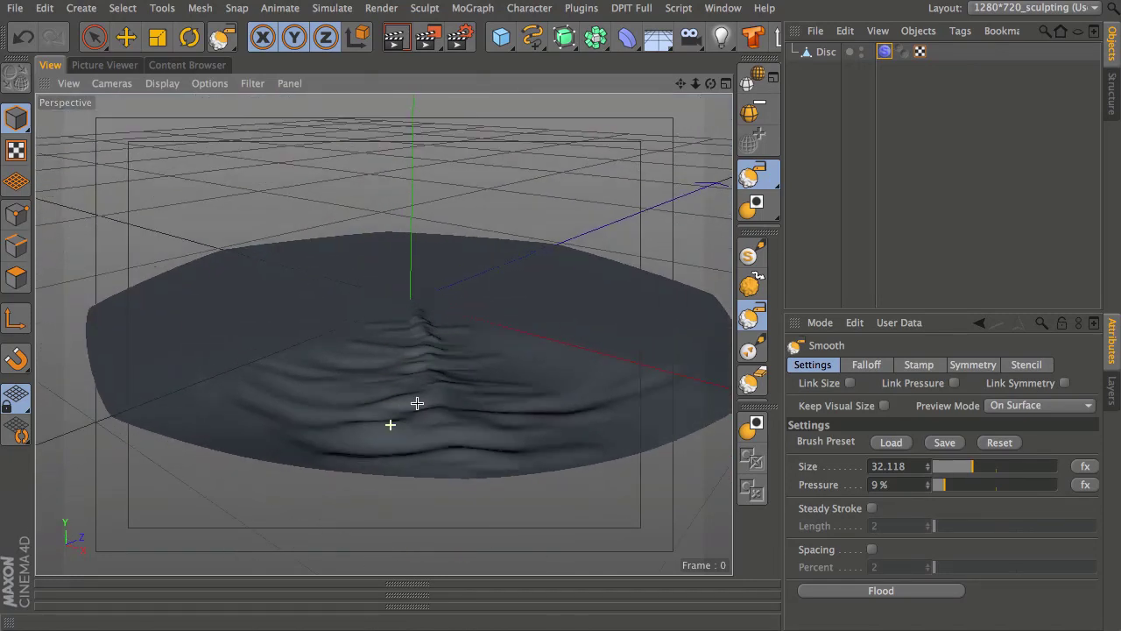
# Pull thin zigzag creases along the middle and upper ridge with the Pull brush at size 1.852 and 11.1% pressure
pyautogui.keyDown('alt'); pyautogui.moveTo(476, 303); pyautogui.dragTo(447, 428); pyautogui.keyUp('alt')
pyautogui.keyDown('alt'); pyautogui.moveTo(448, 429); pyautogui.dragTo(441, 341, button='middle'); pyautogui.keyUp('alt')
pyautogui.moveTo(451, 419)
pyautogui.keyDown('alt'); pyautogui.mouseDown()
pyautogui.moveTo(450, 319)
pyautogui.moveTo(452, 497)
pyautogui.moveTo(473, 333)
pyautogui.mouseUp(); pyautogui.keyUp('alt')
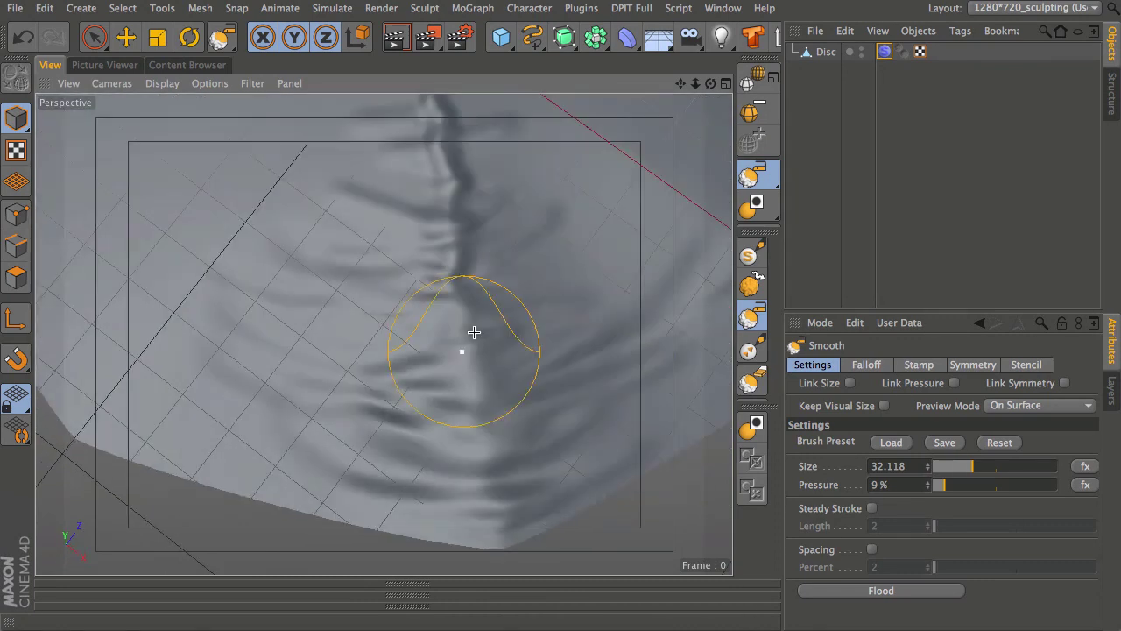
pyautogui.click(750, 254)
pyautogui.moveTo(546, 370); pyautogui.dragTo(474, 390, button='middle')
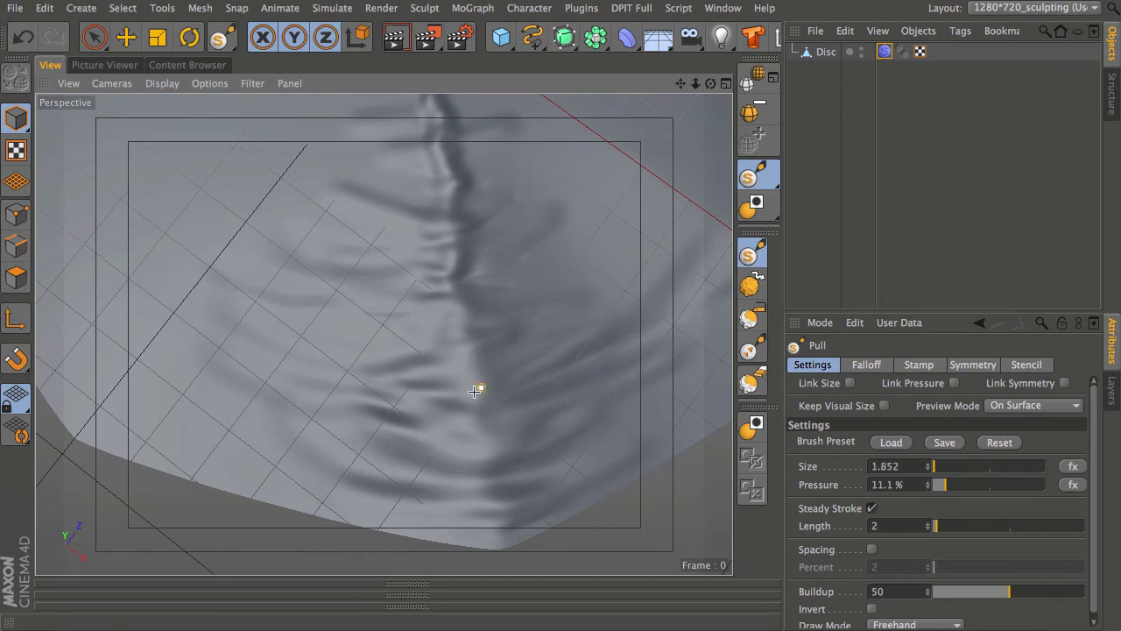
pyautogui.moveTo(436, 406); pyautogui.dragTo(544, 385)
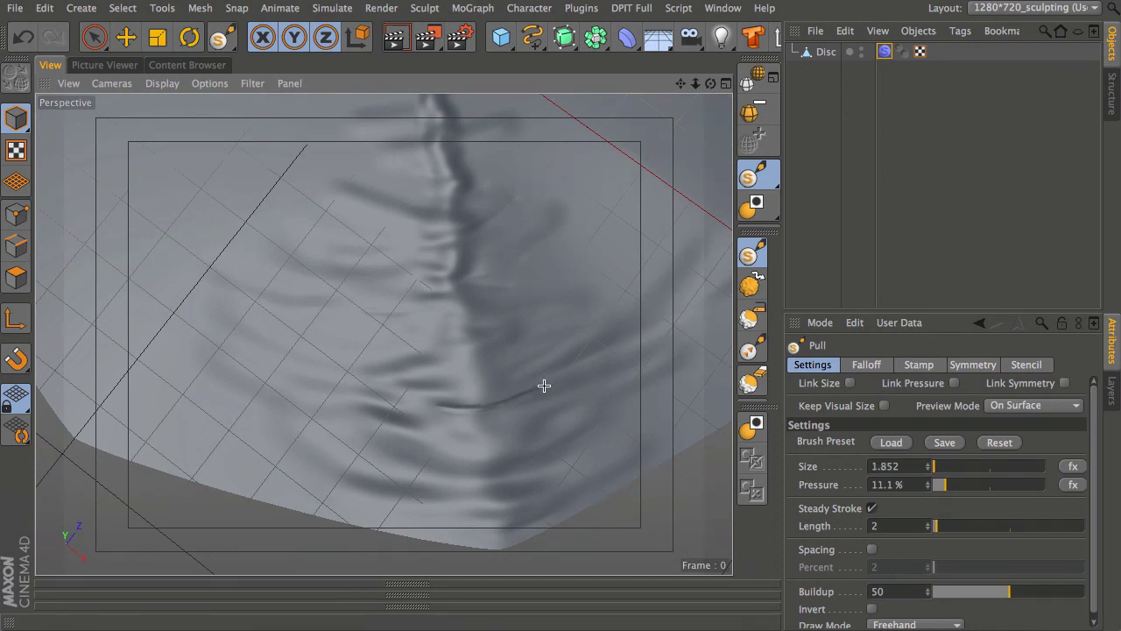
pyautogui.moveTo(505, 349); pyautogui.dragTo(520, 275)
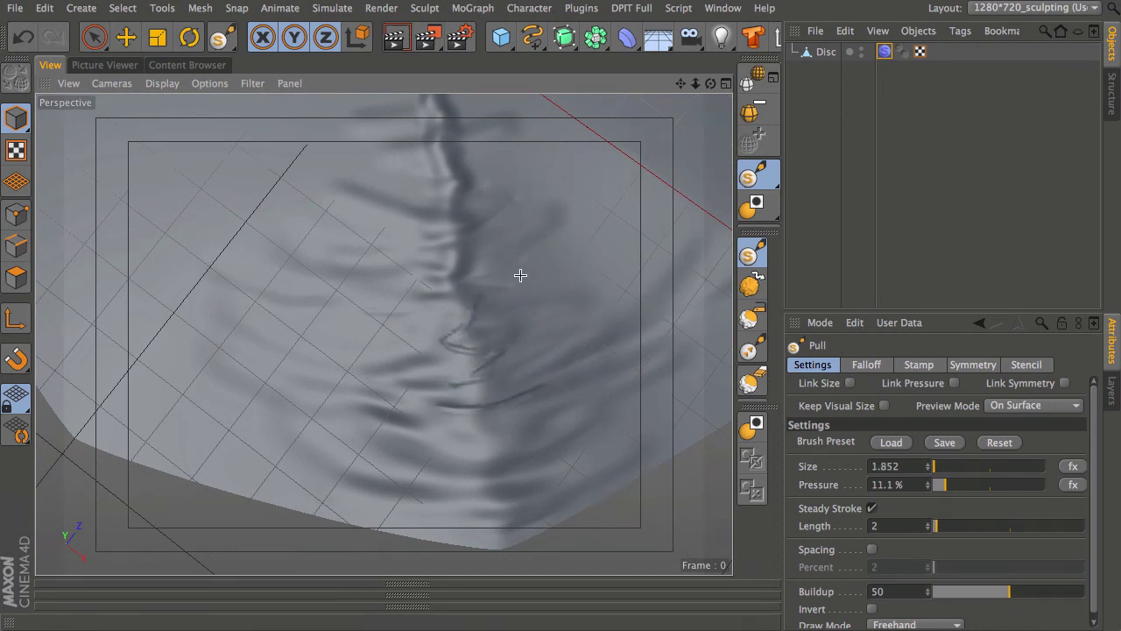
pyautogui.moveTo(443, 265)
pyautogui.mouseDown()
pyautogui.moveTo(483, 195)
pyautogui.moveTo(430, 258)
pyautogui.moveTo(495, 250)
pyautogui.moveTo(467, 307)
pyautogui.mouseUp()
# Pull more fine creases across the ridge near the disc's front corner and along the fold beside it
pyautogui.moveTo(532, 451)
pyautogui.mouseDown()
pyautogui.moveTo(493, 465)
pyautogui.moveTo(408, 461)
pyautogui.mouseUp()
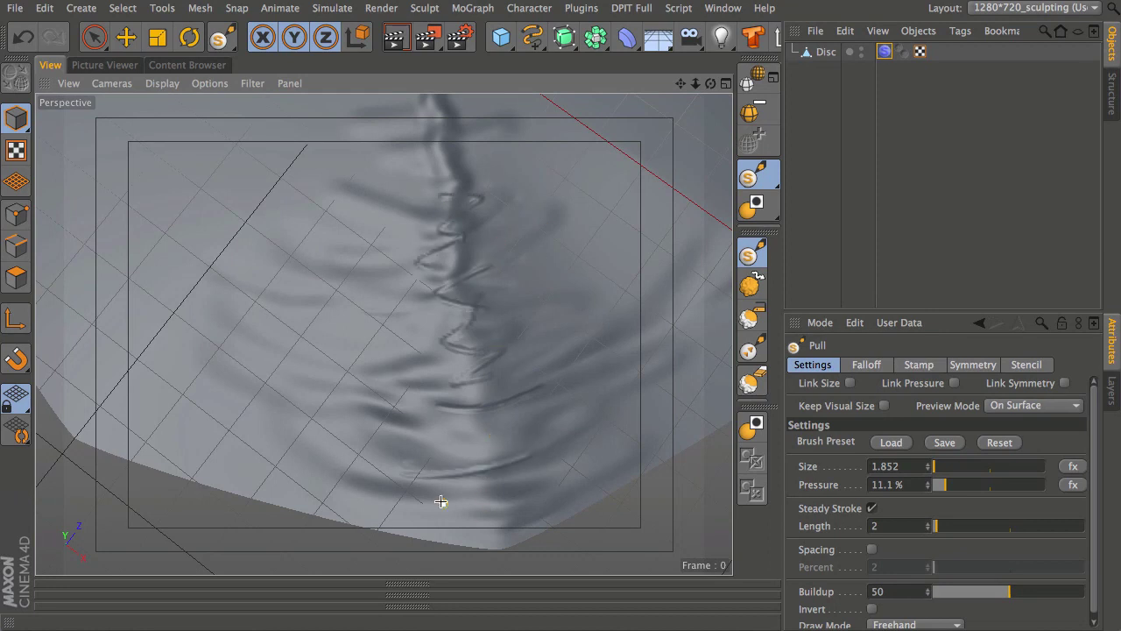
pyautogui.moveTo(482, 498); pyautogui.dragTo(410, 480)
pyautogui.moveTo(470, 446)
pyautogui.mouseDown()
pyautogui.moveTo(527, 430)
pyautogui.moveTo(428, 428)
pyautogui.mouseUp()
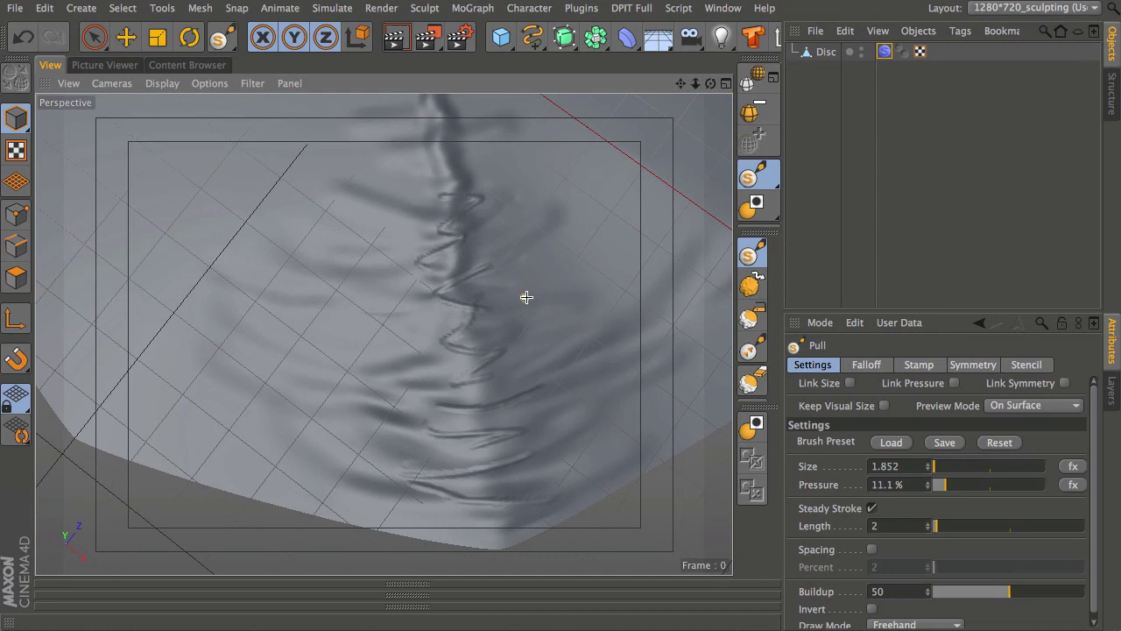
pyautogui.moveTo(585, 358); pyautogui.dragTo(555, 367)
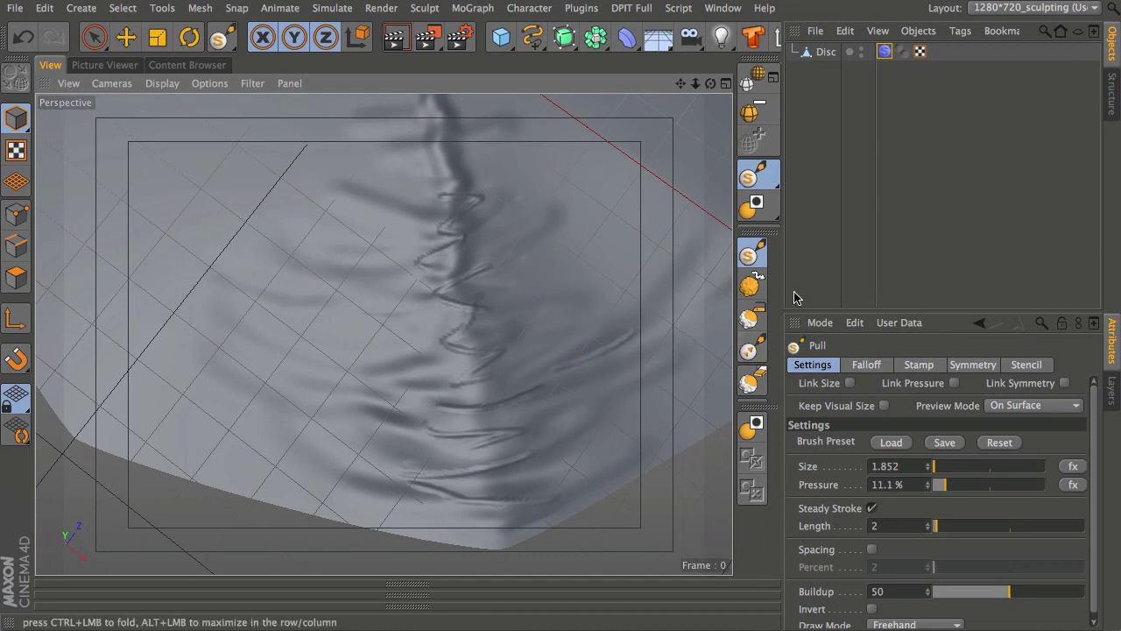
# Soften the new fine creases with the Smooth brush at size 32.118 and 9% pressure, and view the whole disc
pyautogui.click(749, 318)
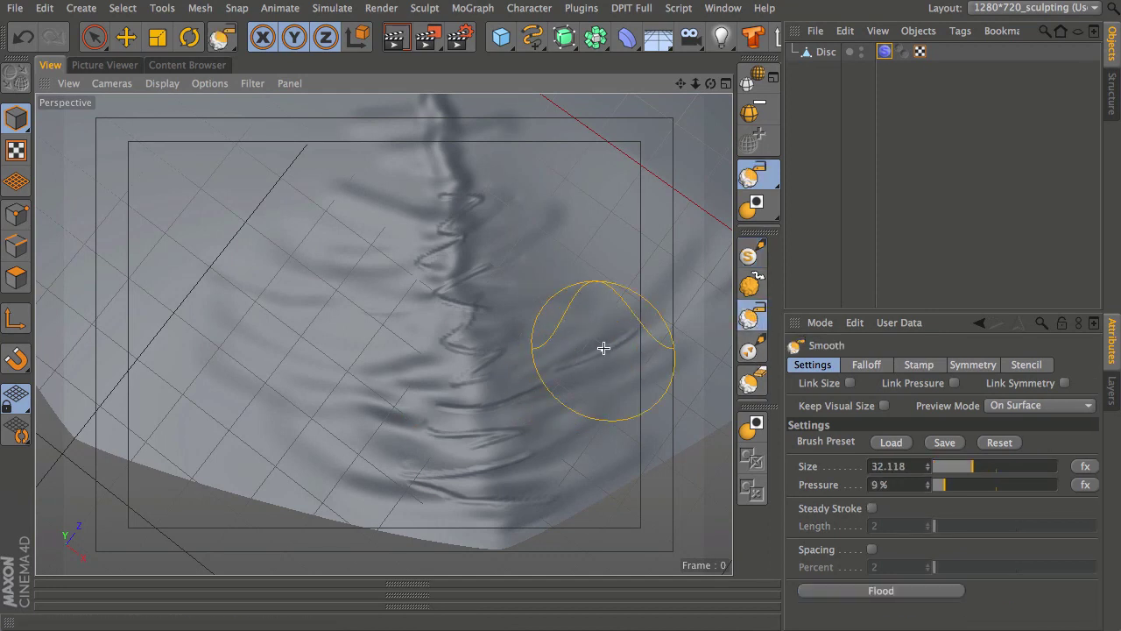
pyautogui.moveTo(443, 429)
pyautogui.mouseDown()
pyautogui.moveTo(428, 463)
pyautogui.moveTo(376, 456)
pyautogui.moveTo(445, 335)
pyautogui.moveTo(445, 180)
pyautogui.mouseUp()
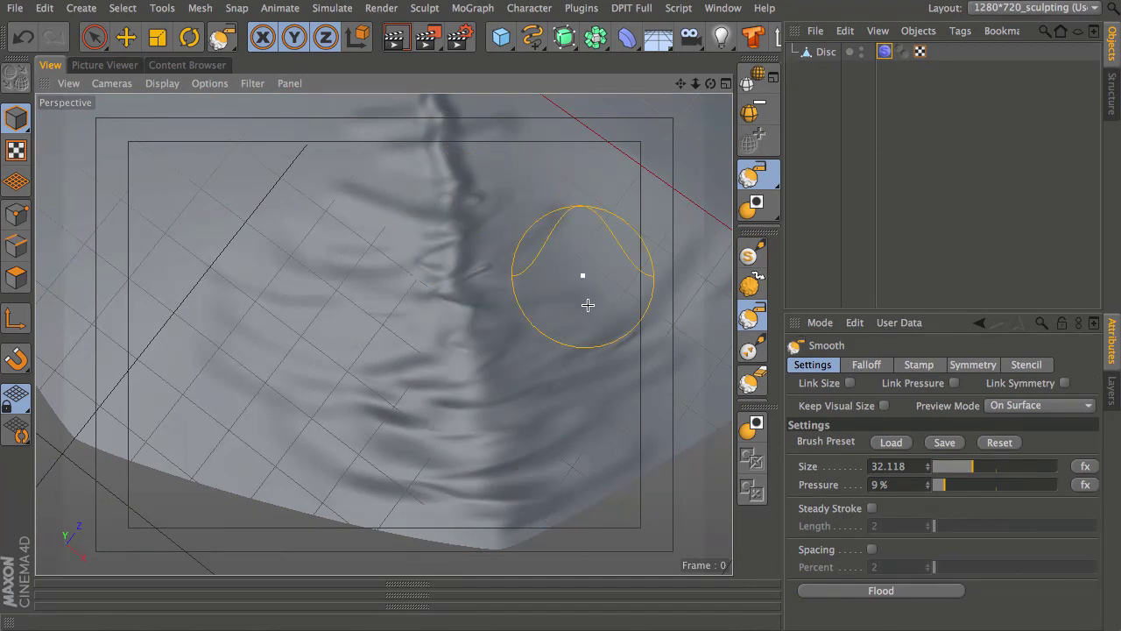
pyautogui.moveTo(470, 400)
pyautogui.keyDown('alt'); pyautogui.mouseDown()
pyautogui.moveTo(437, 433)
pyautogui.moveTo(450, 306)
pyautogui.mouseUp(); pyautogui.keyUp('alt')
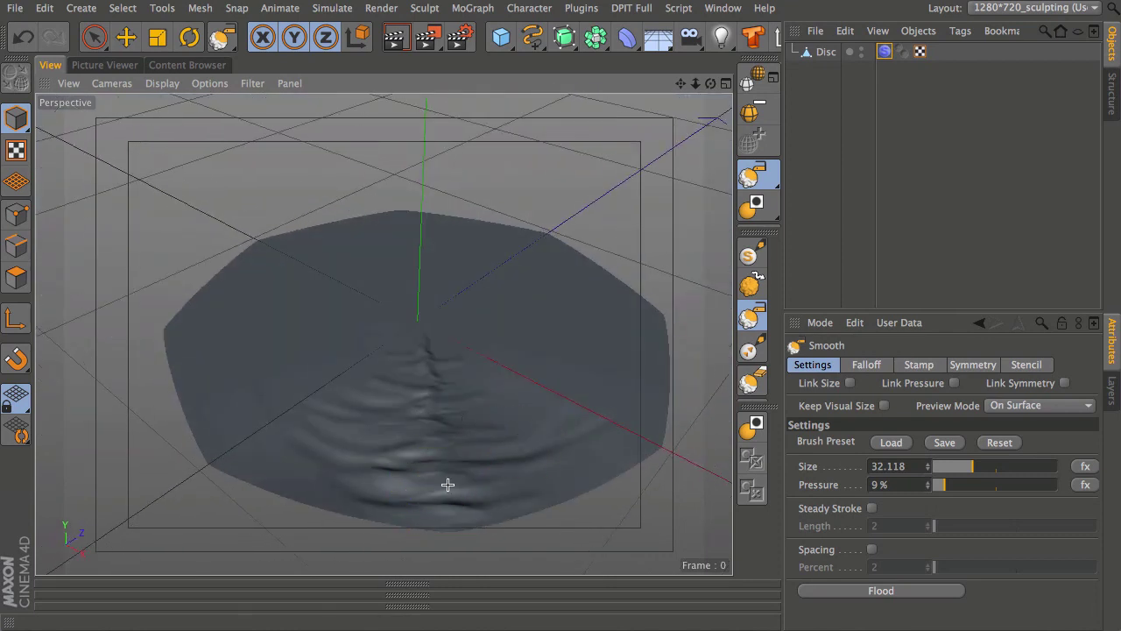
# Examine the creases and folds across the whole sculpted disc from several angles
pyautogui.moveTo(463, 438)
pyautogui.keyDown('alt'); pyautogui.mouseDown()
pyautogui.moveTo(458, 450)
pyautogui.moveTo(445, 384)
pyautogui.mouseUp(); pyautogui.keyUp('alt')
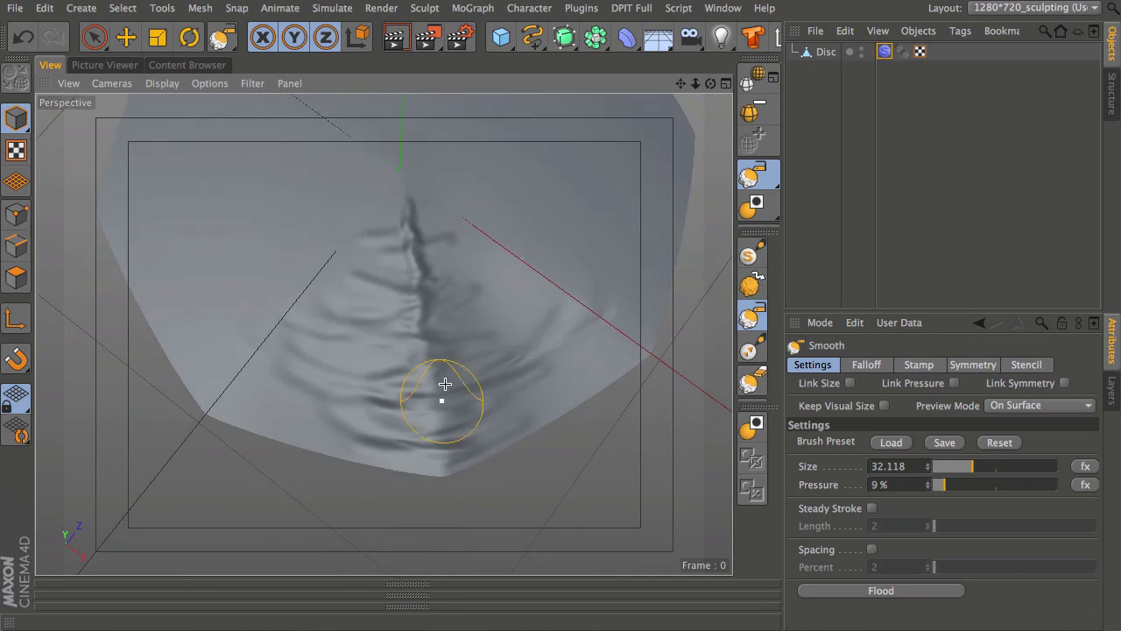
pyautogui.keyDown('alt'); pyautogui.moveTo(445, 383); pyautogui.dragTo(426, 429, button='middle'); pyautogui.keyUp('alt')
pyautogui.keyDown('alt'); pyautogui.moveTo(503, 404); pyautogui.dragTo(483, 418); pyautogui.keyUp('alt')
pyautogui.keyDown('alt'); pyautogui.moveTo(411, 461); pyautogui.dragTo(454, 350); pyautogui.keyUp('alt')
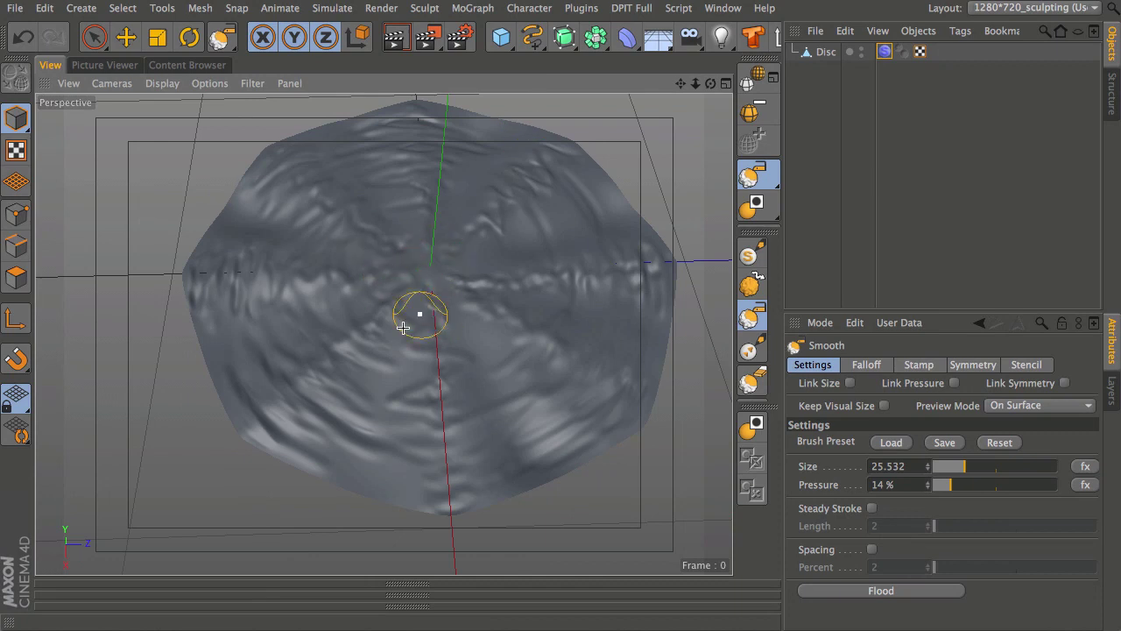
pyautogui.moveTo(421, 333)
pyautogui.keyDown('alt'); pyautogui.mouseDown()
pyautogui.moveTo(446, 188)
pyautogui.moveTo(465, 321)
pyautogui.moveTo(388, 348)
pyautogui.moveTo(415, 282)
pyautogui.moveTo(403, 310)
pyautogui.moveTo(377, 318)
pyautogui.mouseUp(); pyautogui.keyUp('alt')
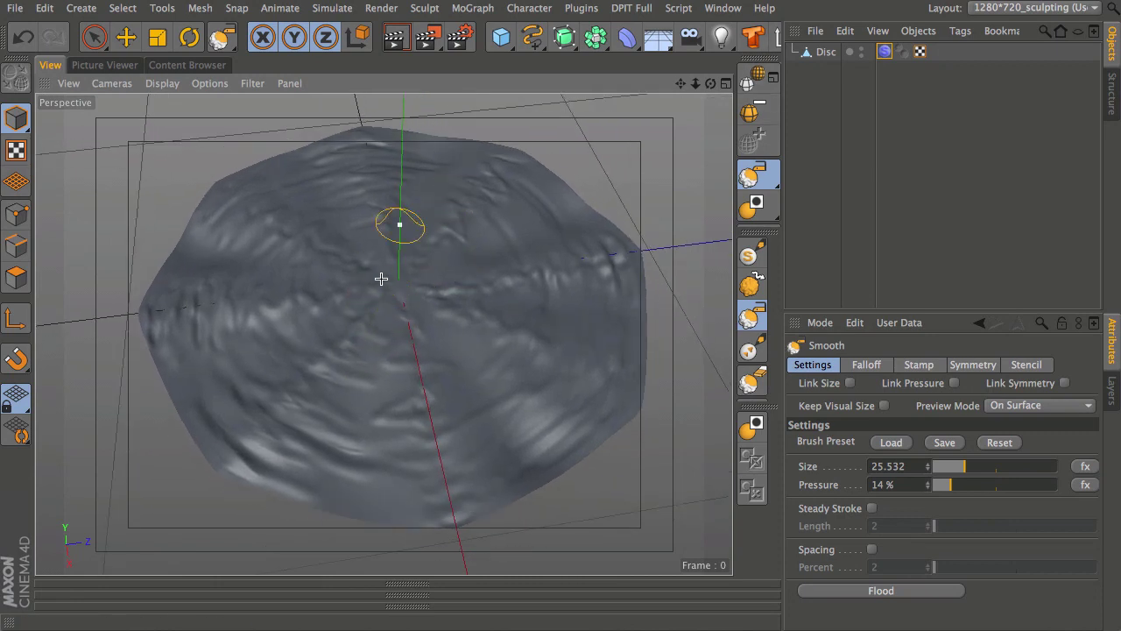
# Switch the Disc's sculpt level to 0 and back to 6 in the Sculpting Layers manager to compare the meshes
pyautogui.click(824, 54)
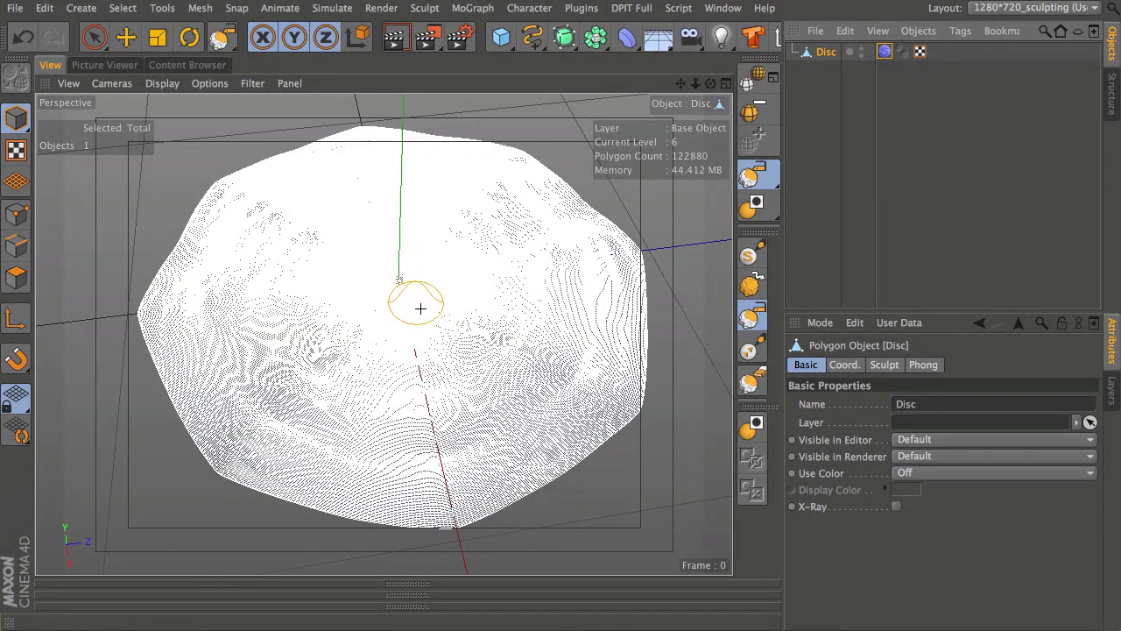
pyautogui.moveTo(1120, 115); pyautogui.dragTo(861, 111)
pyautogui.click(847, 183)
pyautogui.moveTo(847, 183); pyautogui.dragTo(744, 185)
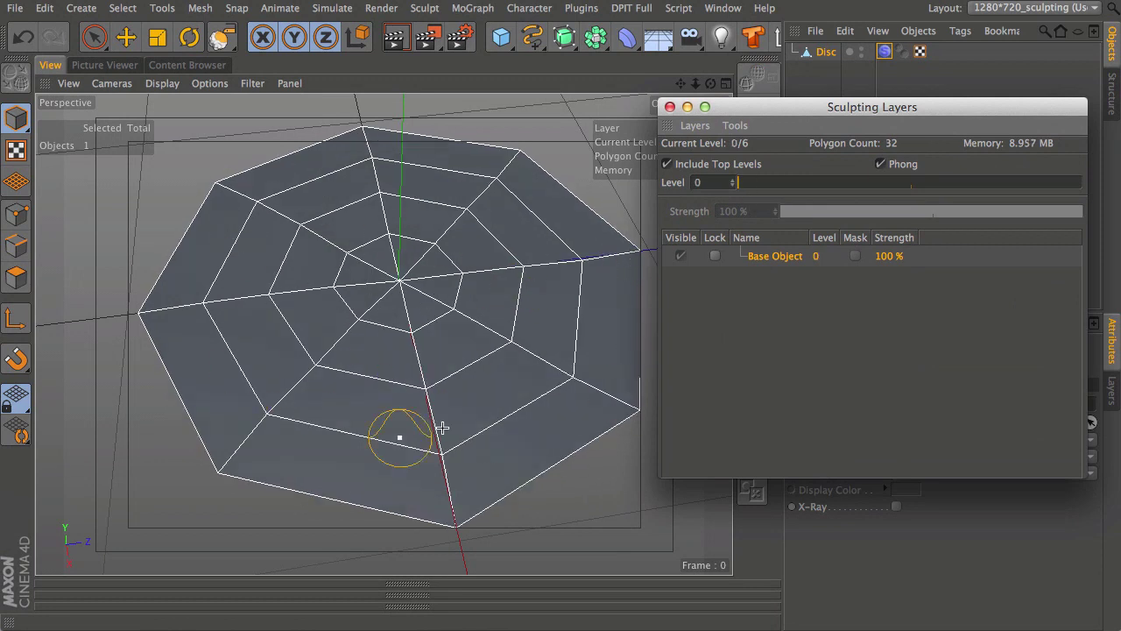
pyautogui.moveTo(747, 183); pyautogui.dragTo(1084, 184)
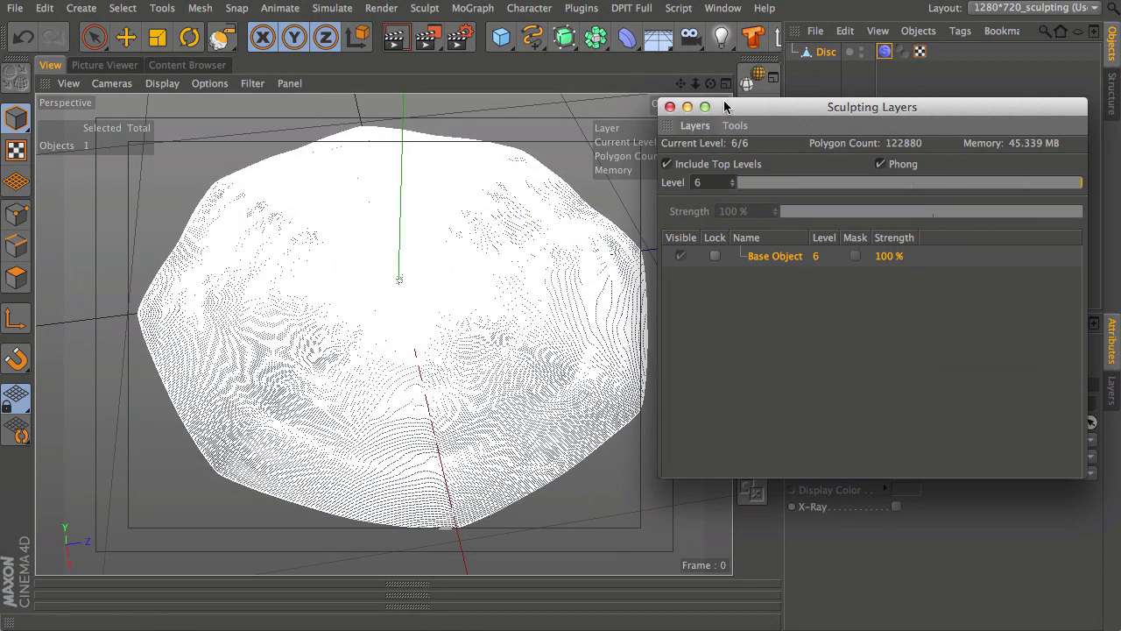
pyautogui.moveTo(726, 107); pyautogui.dragTo(1120, 88)
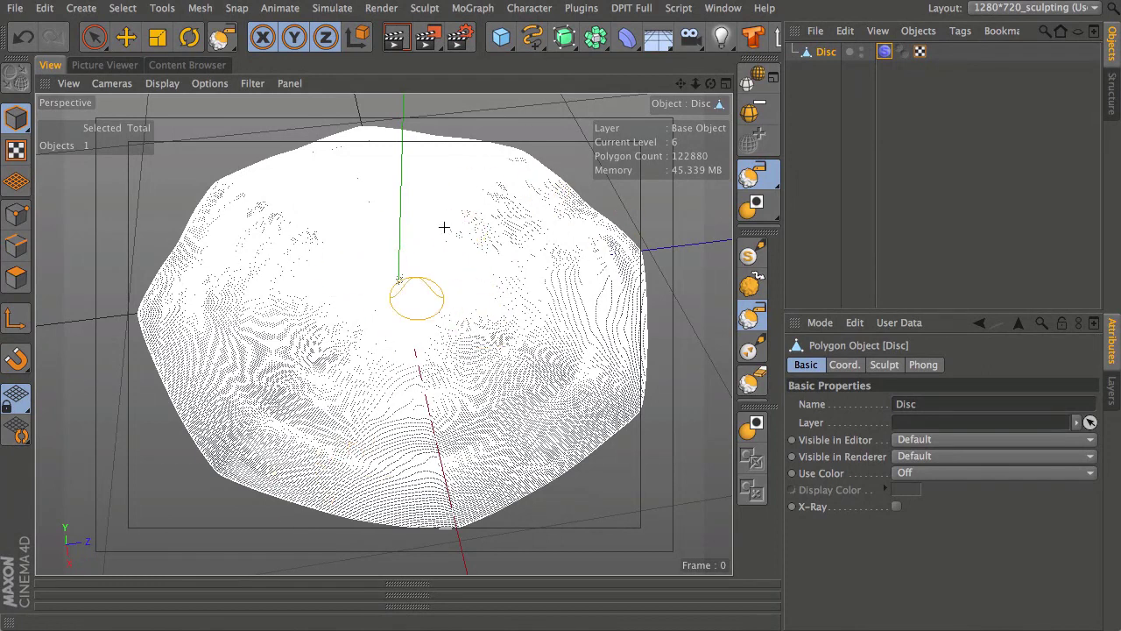
# Start Bake Sculpt Objects for the sculpted Disc and enter Brolly_001 as the output filename
pyautogui.click(755, 426)
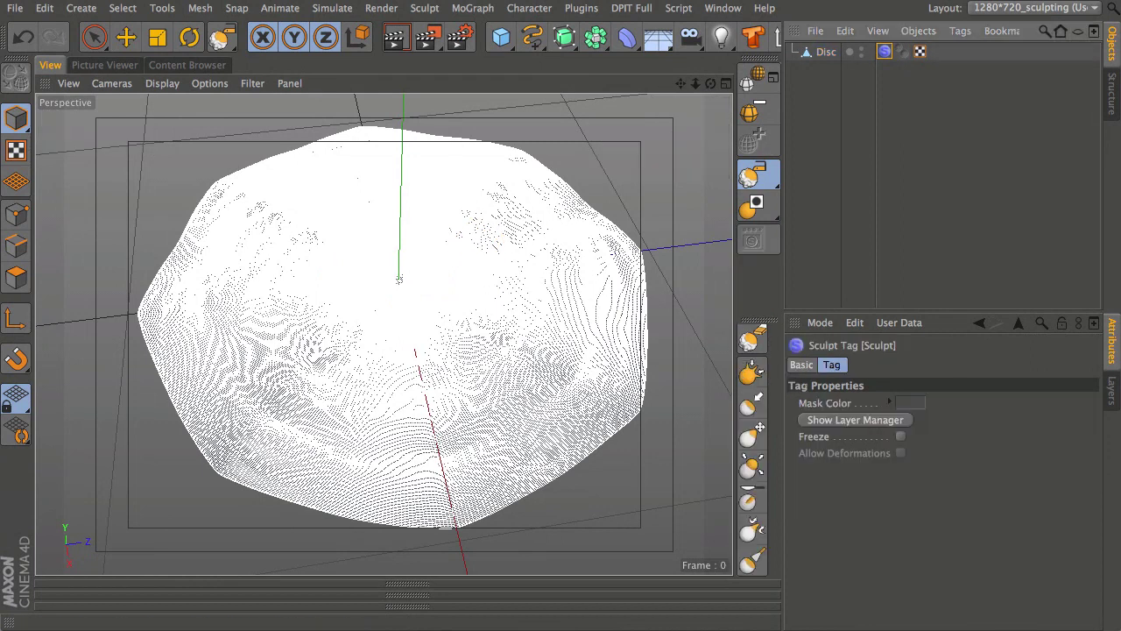
pyautogui.click(826, 53)
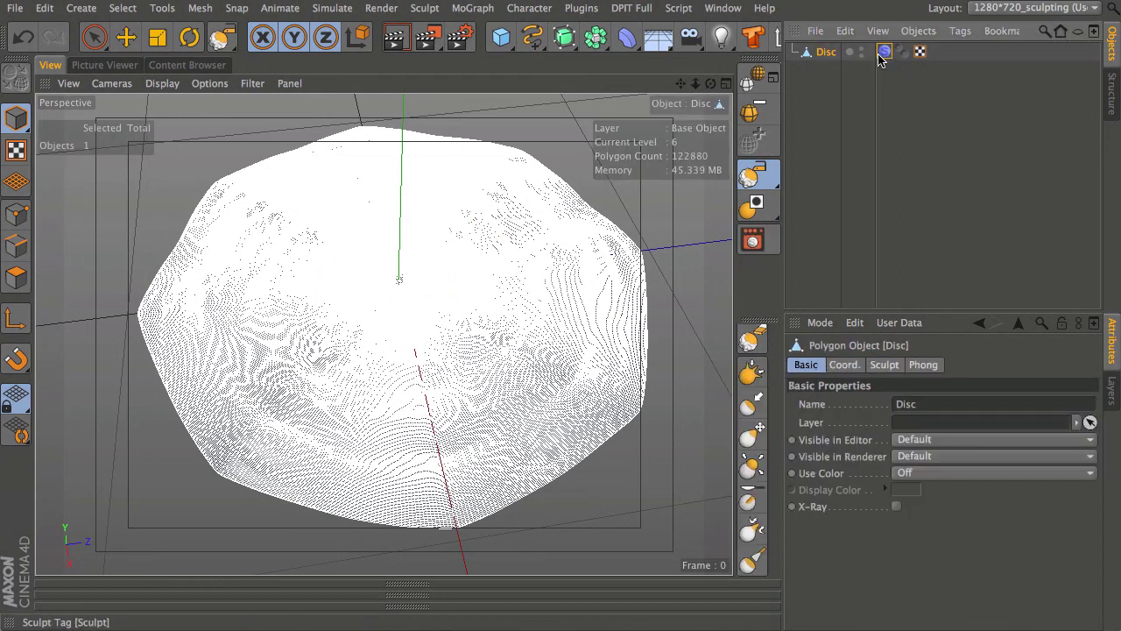
pyautogui.click(755, 243)
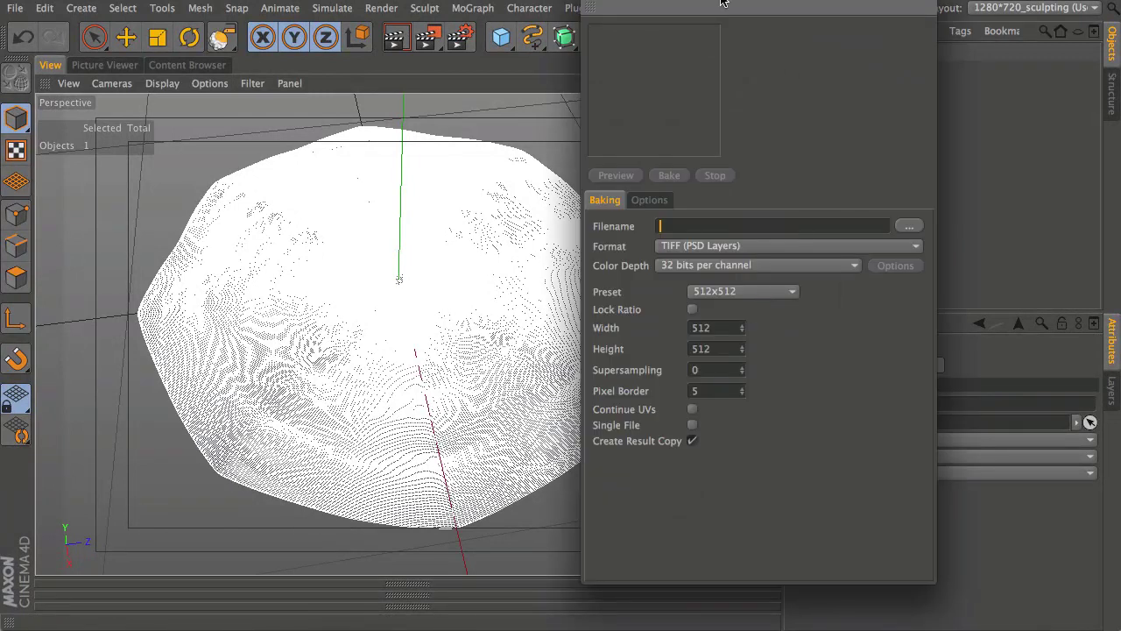
pyautogui.moveTo(734, 6); pyautogui.dragTo(751, 23)
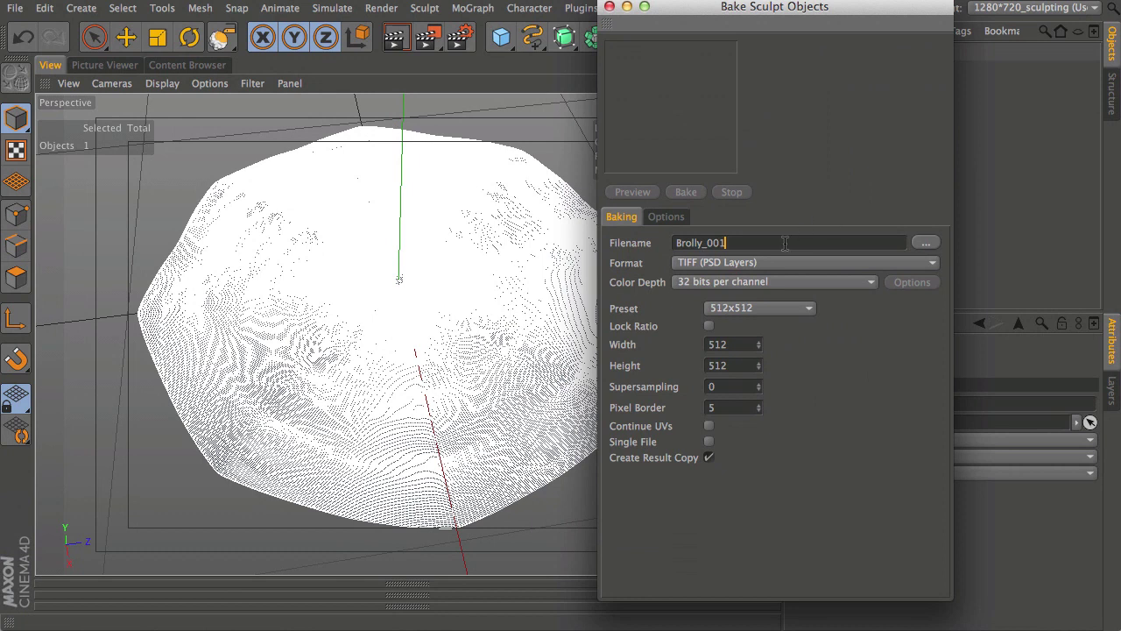
# Set the bake output location to the MILGX folder on the Desktop and the resolution preset to 1024x1024
pyautogui.click(924, 243)
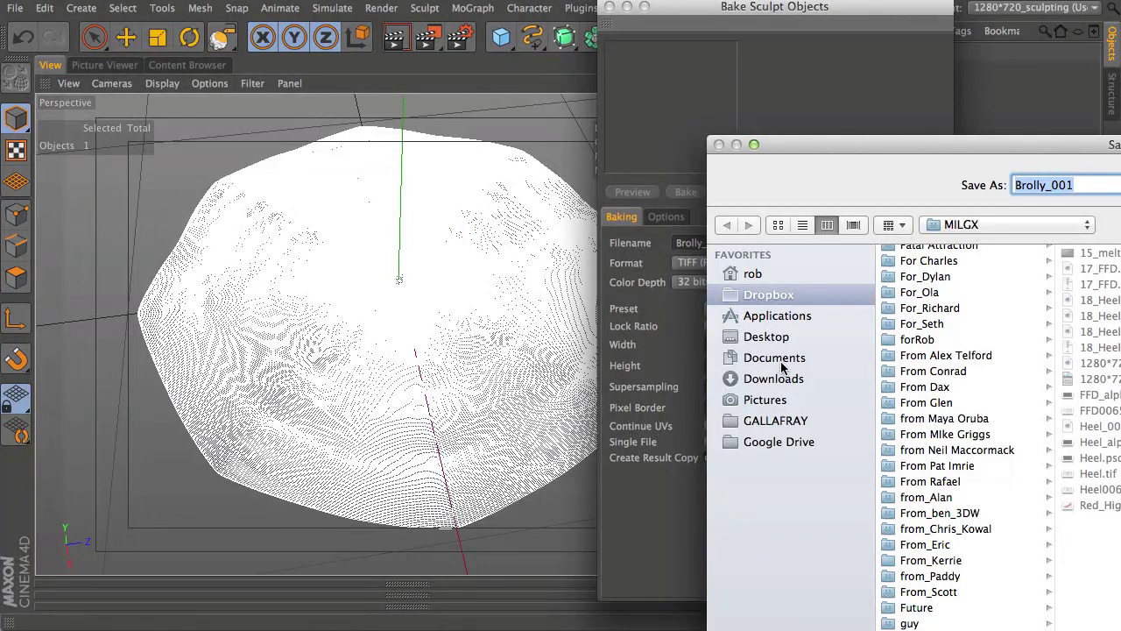
pyautogui.click(767, 339)
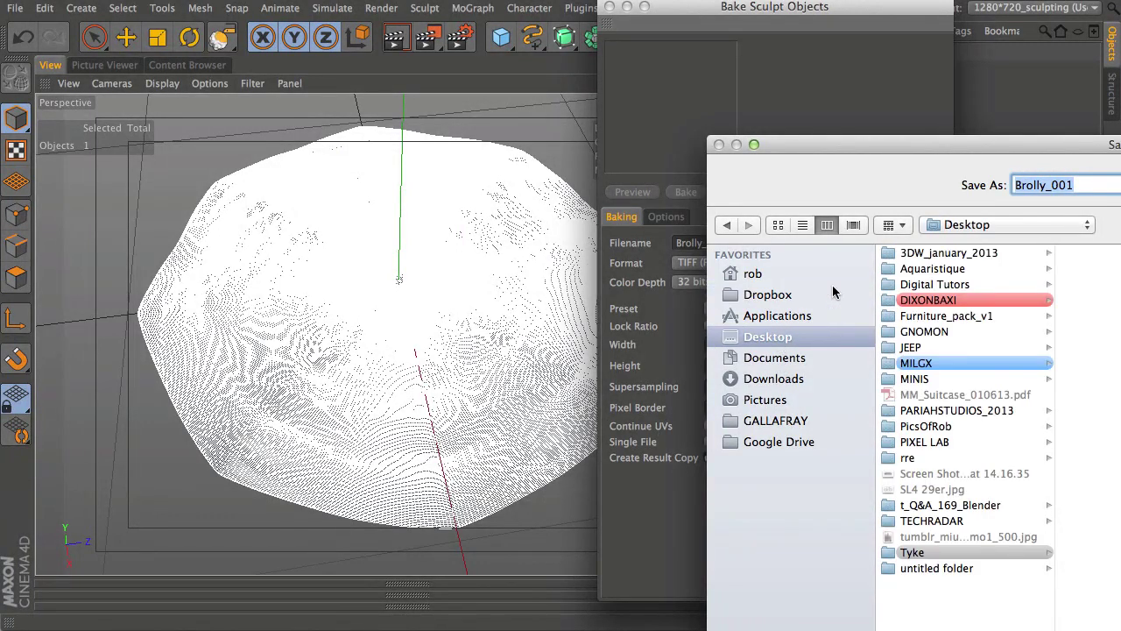
pyautogui.click(920, 365)
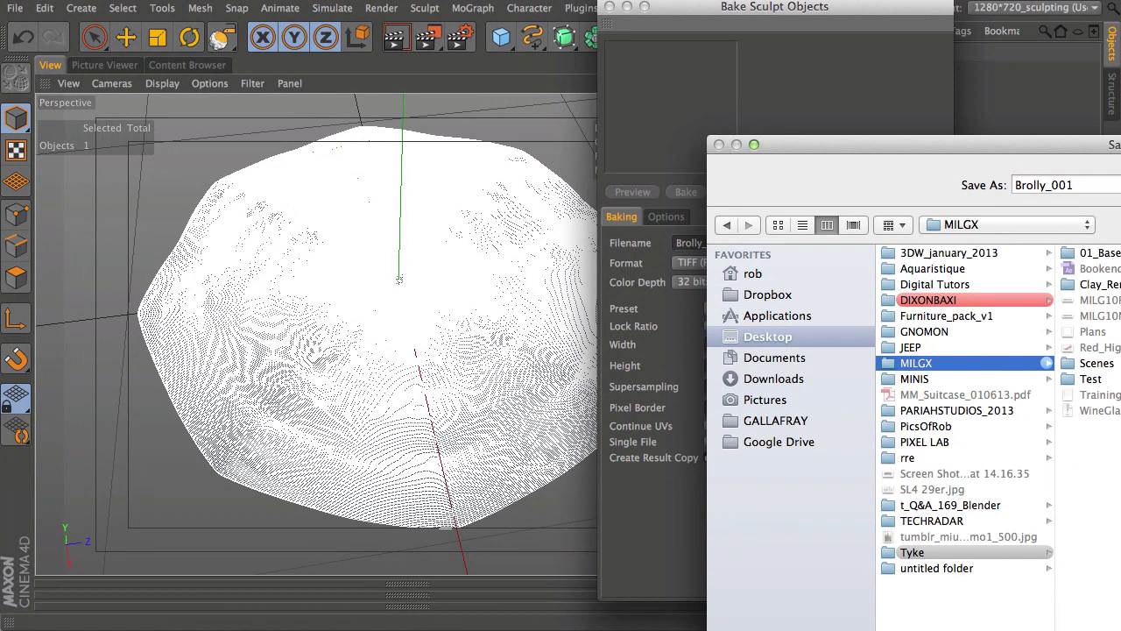
pyautogui.press('Return')
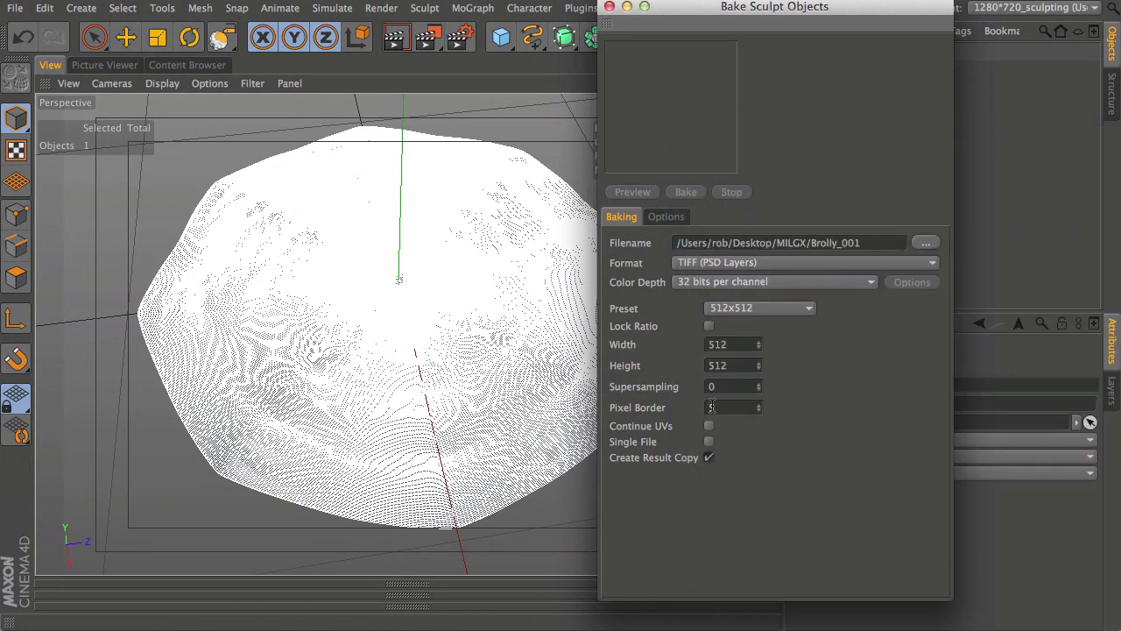
pyautogui.click(744, 308)
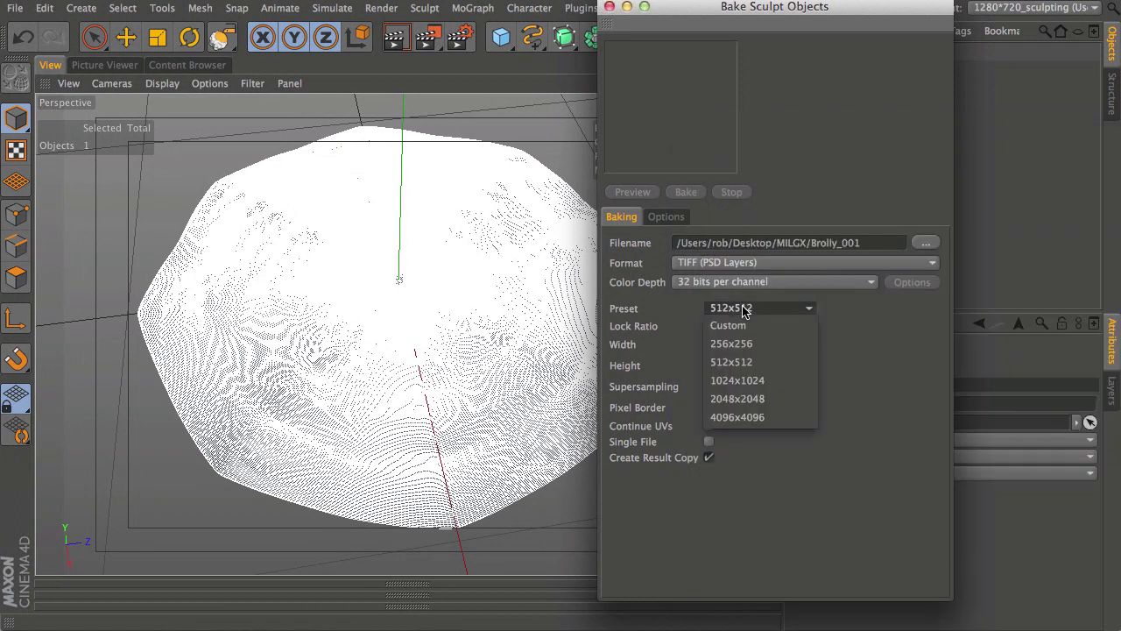
pyautogui.click(743, 382)
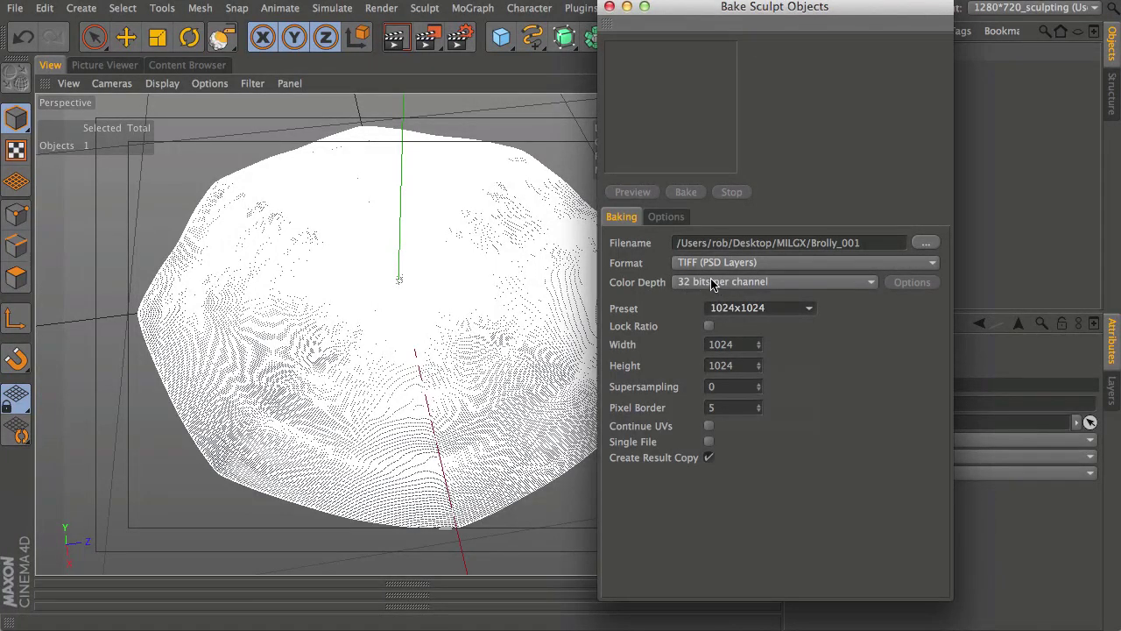
# Enable the Displacement and Normal maps in the bake options, keeping Optimal Mapping off
pyautogui.click(665, 219)
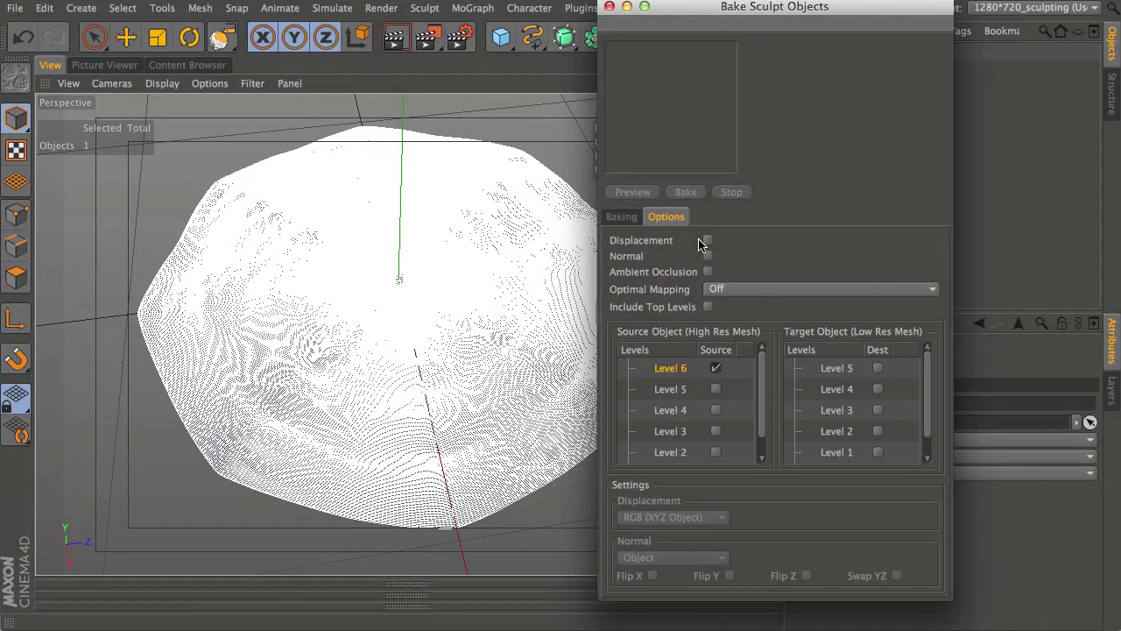
pyautogui.click(708, 241)
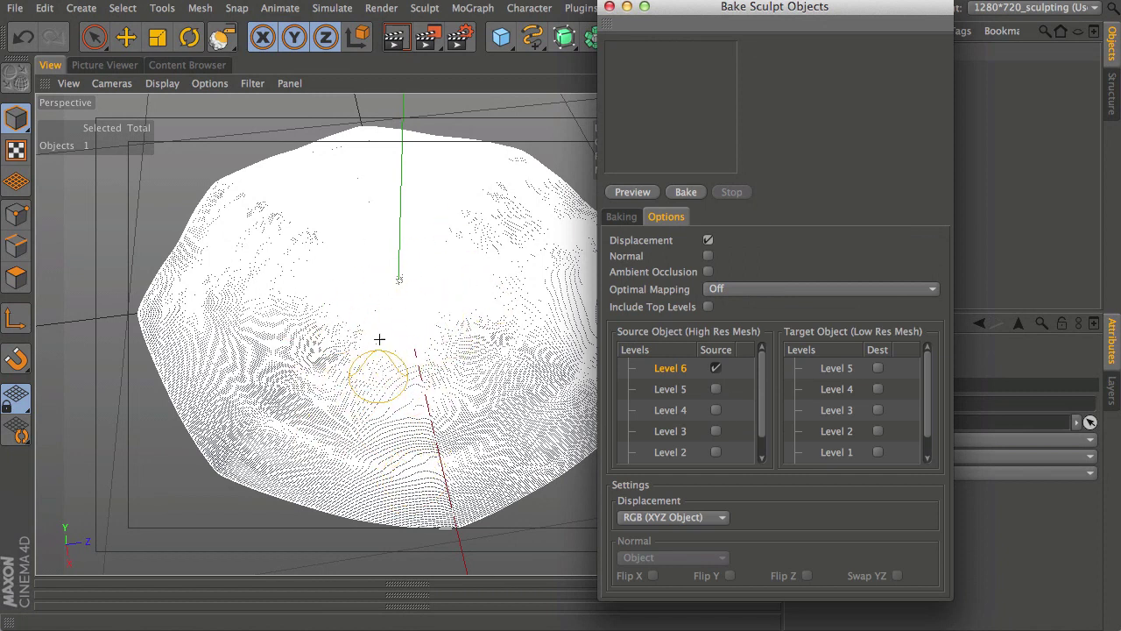
pyautogui.click(708, 256)
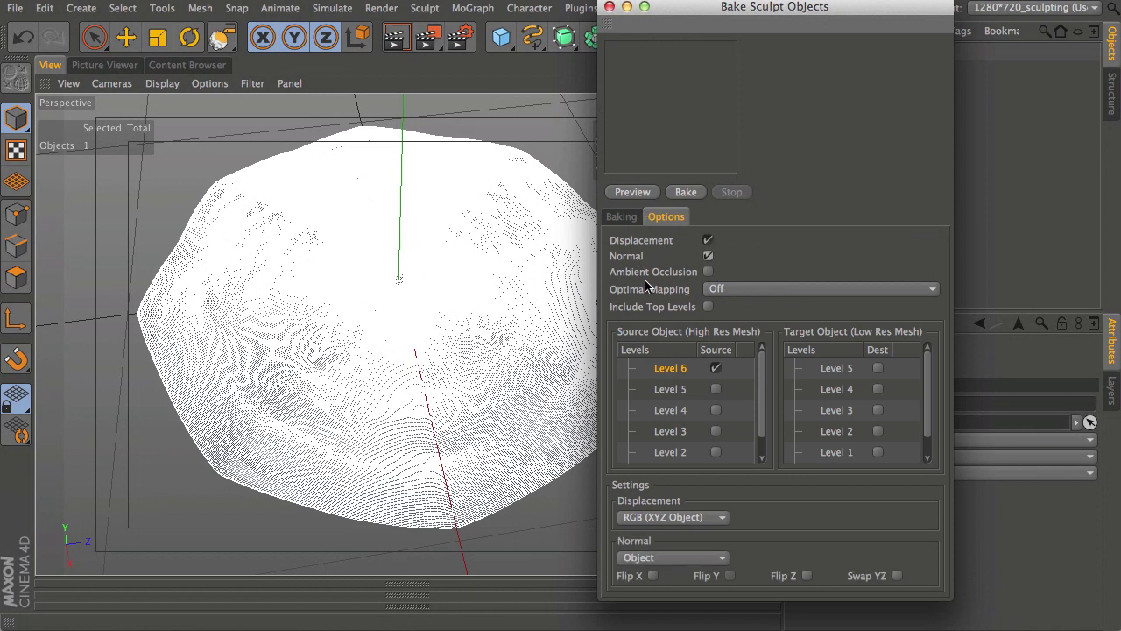
pyautogui.click(708, 291)
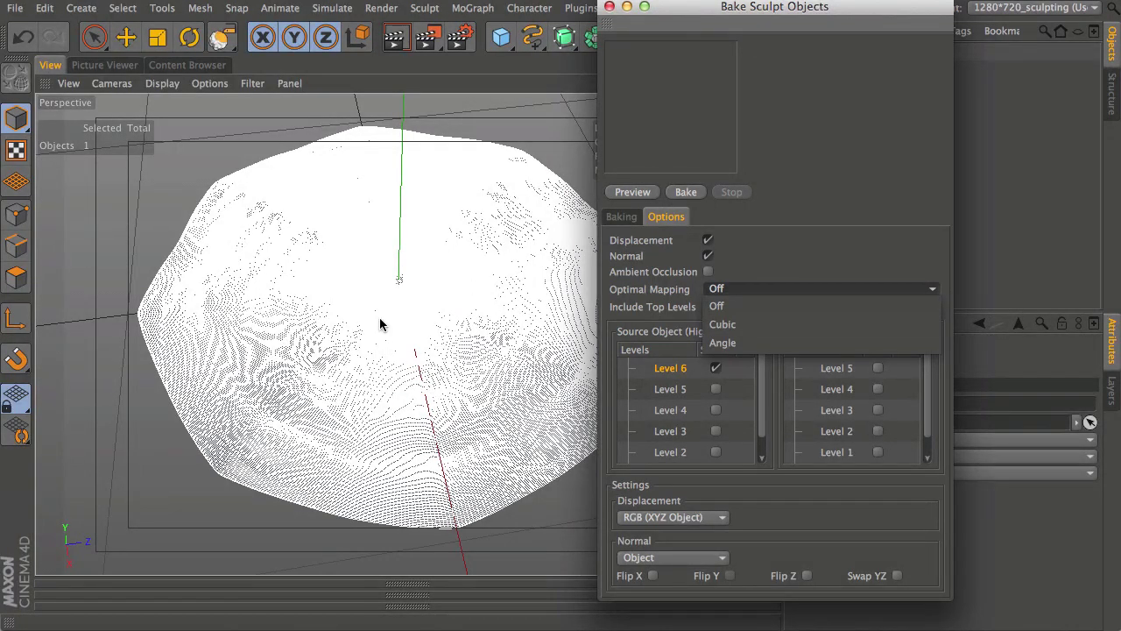
pyautogui.click(802, 13)
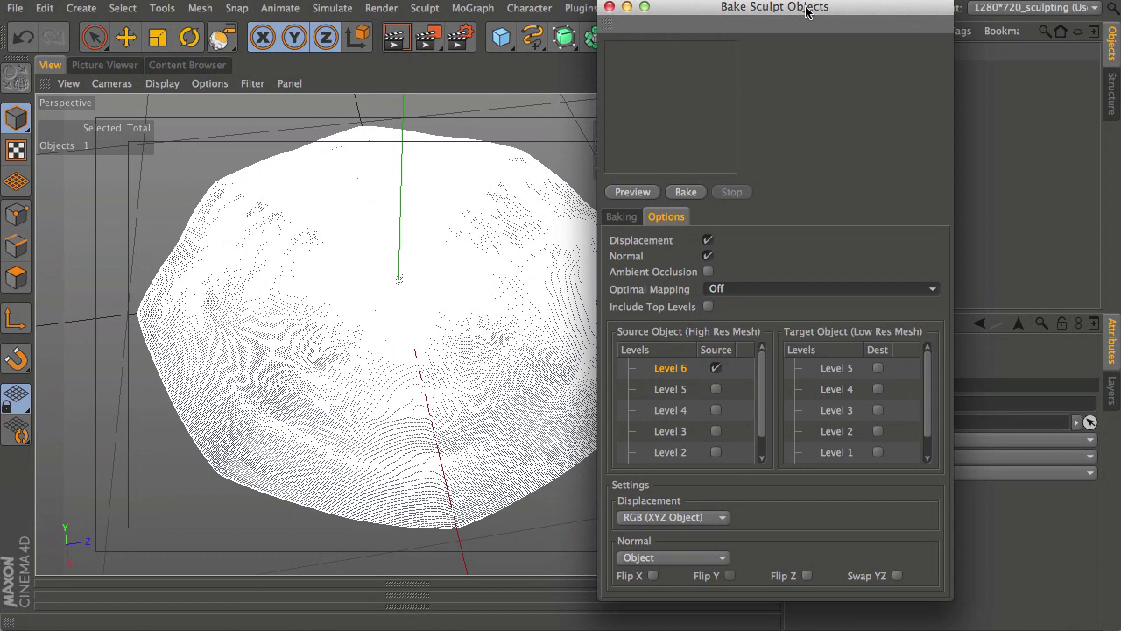
pyautogui.moveTo(802, 12); pyautogui.dragTo(845, 5)
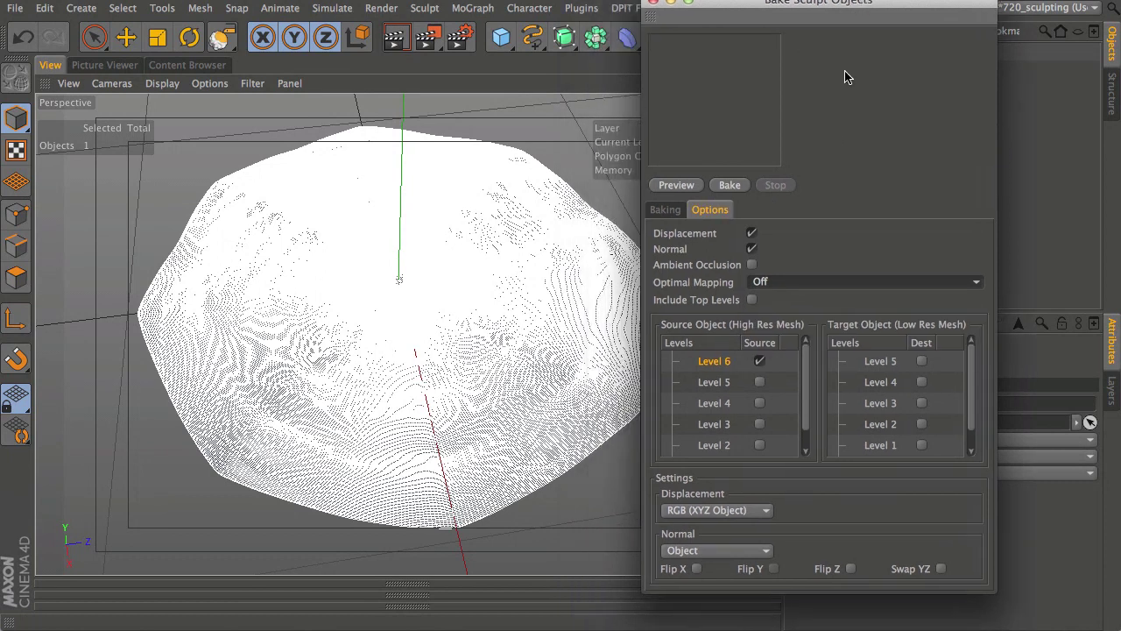
# Include the top levels in the bake and choose Level 0 as the low-resolution target
pyautogui.click(751, 301)
pyautogui.moveTo(1120, 100)
pyautogui.mouseDown()
pyautogui.moveTo(691, 151)
pyautogui.moveTo(1120, 151)
pyautogui.mouseUp()
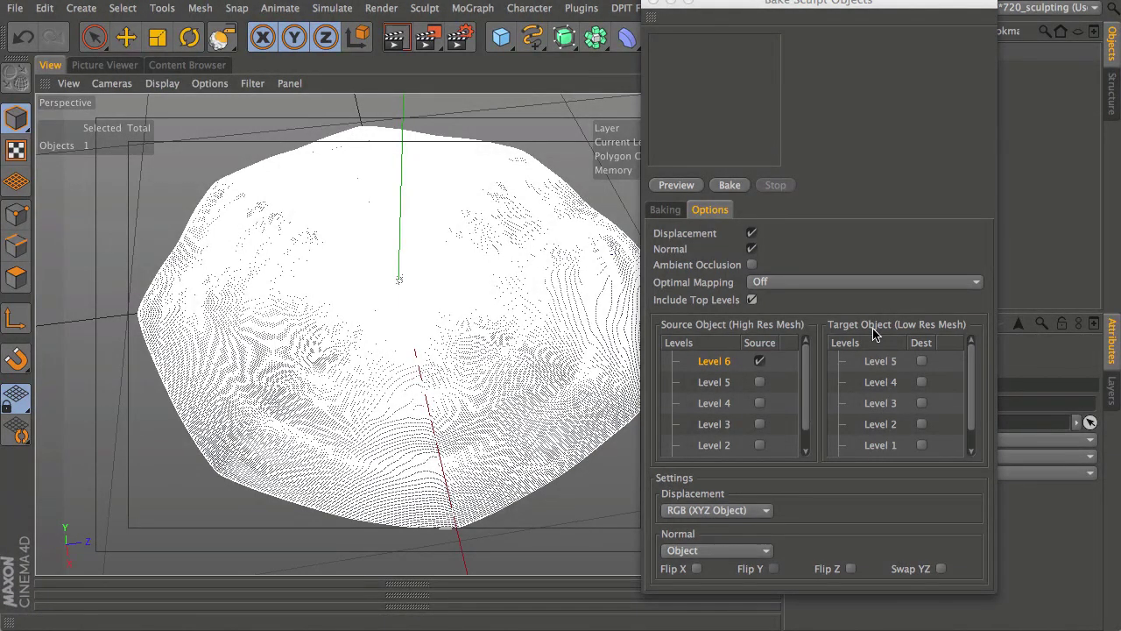
pyautogui.moveTo(968, 375); pyautogui.dragTo(970, 395)
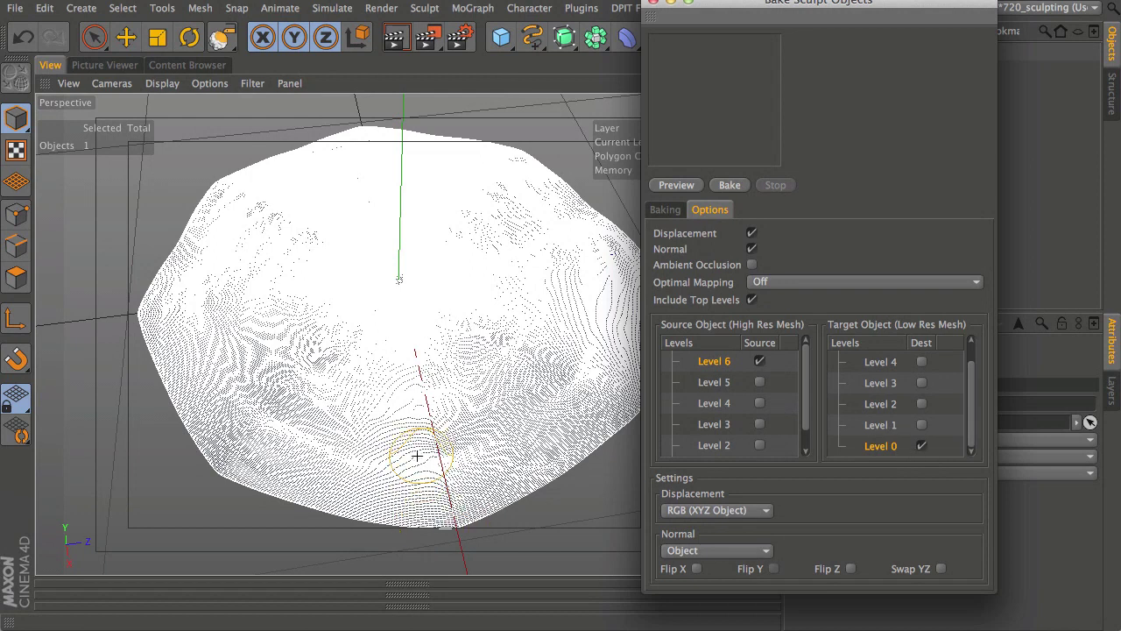
# Bake the sculpt maps with displacement kept at RGB (XYZ Object), and move the bake window aside
pyautogui.click(741, 515)
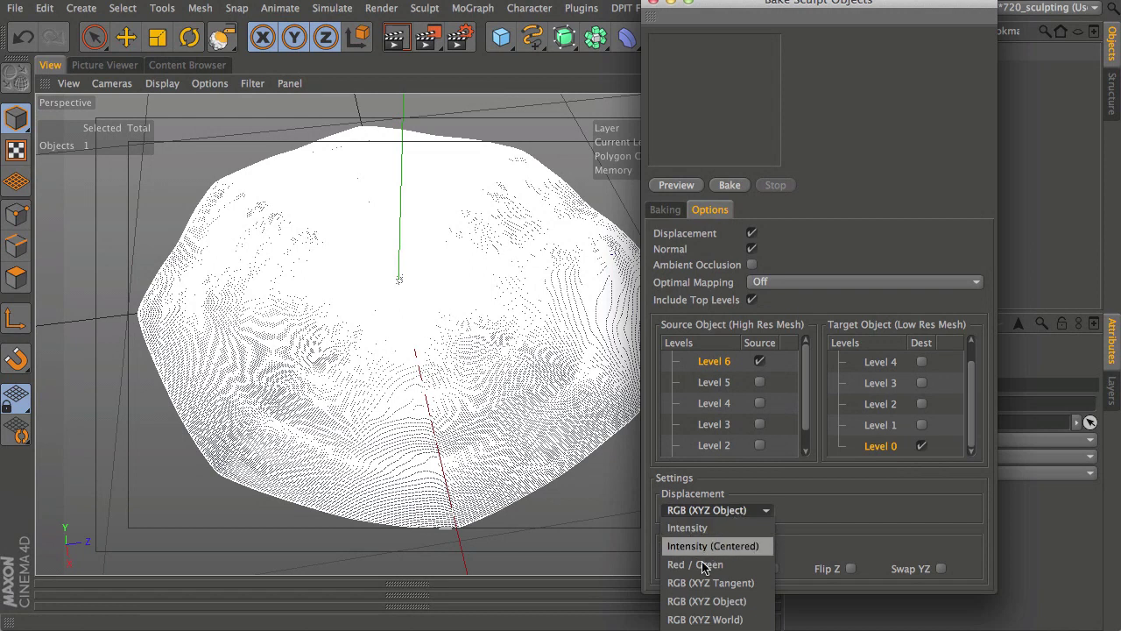
pyautogui.click(802, 508)
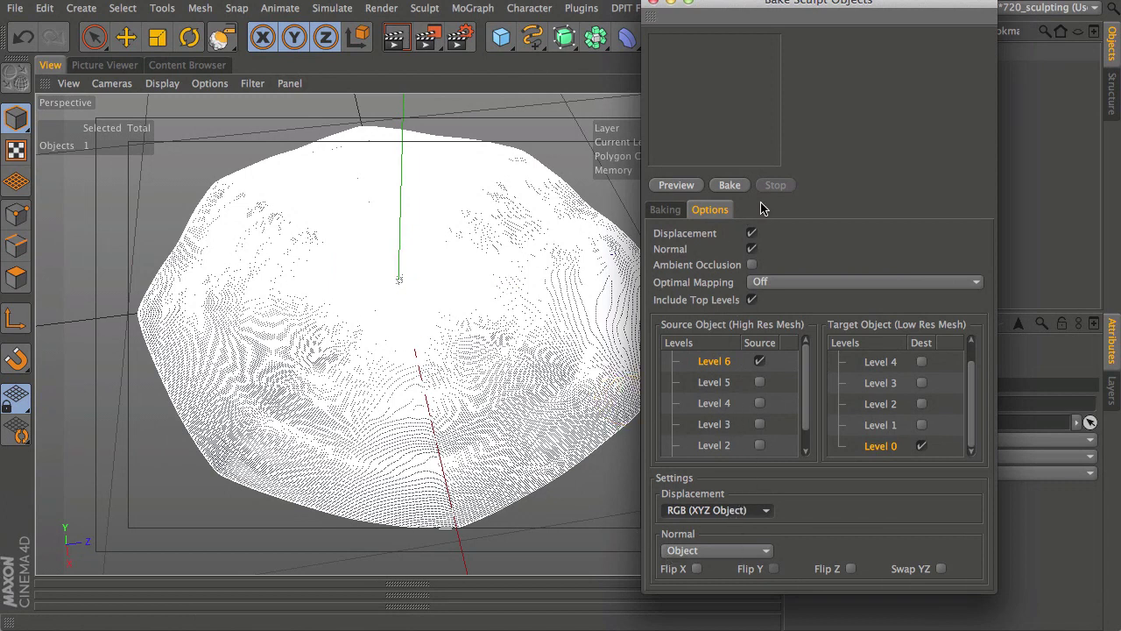
pyautogui.click(730, 186)
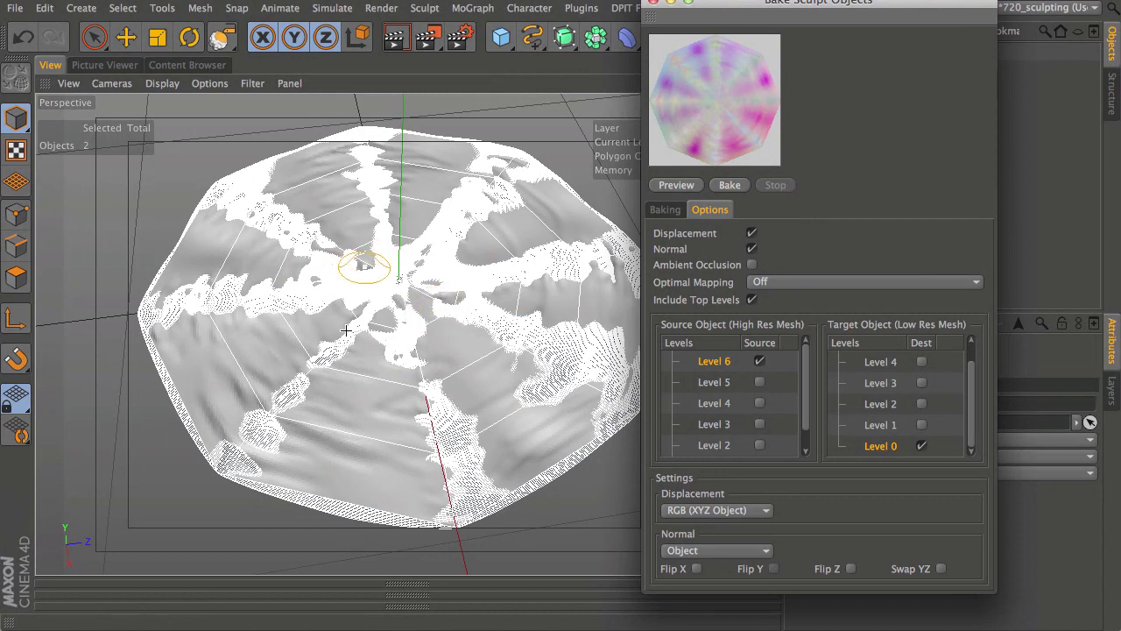
pyautogui.moveTo(718, 6); pyautogui.dragTo(1120, 52)
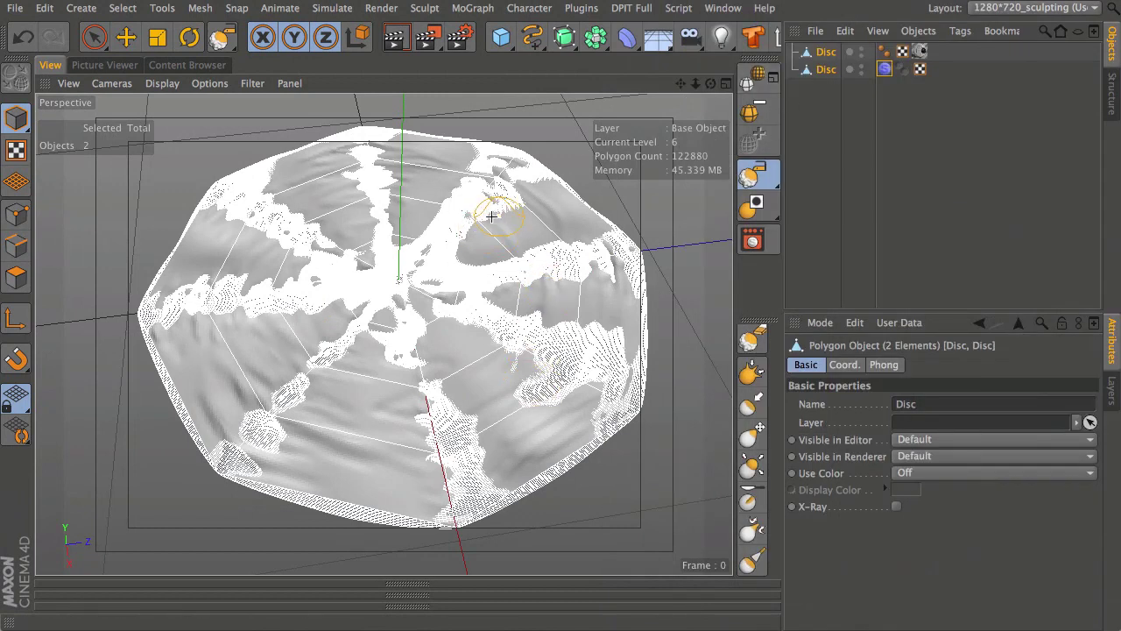
# Delete the original sculpted Disc, switch to Live Selection, and examine the baked copy's surface up close
pyautogui.click(825, 70)
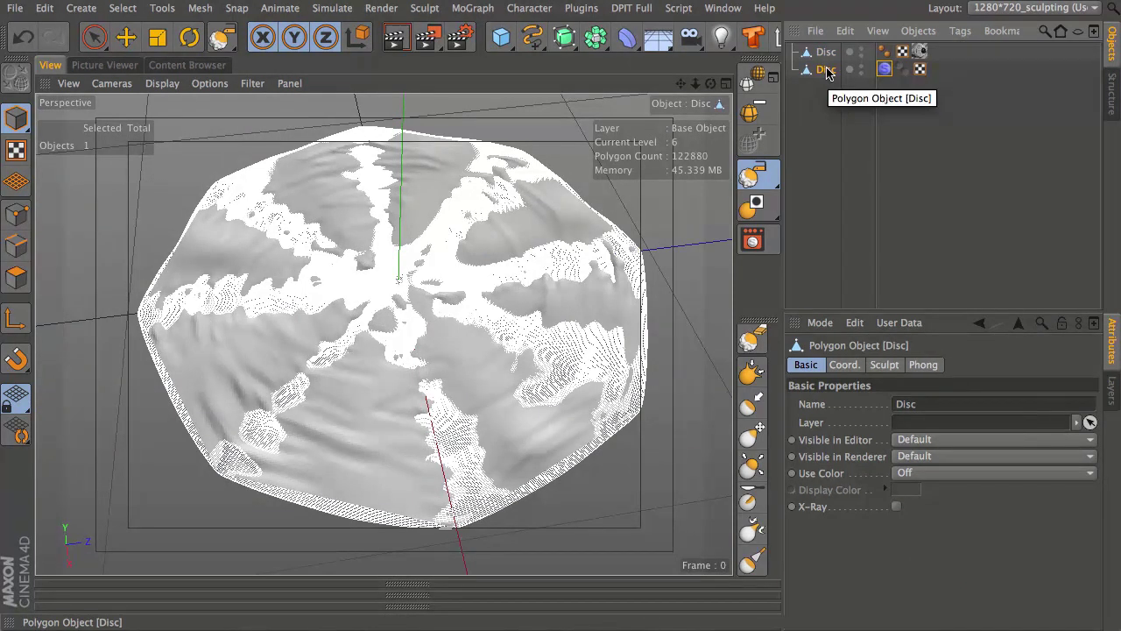
pyautogui.press('Delete')
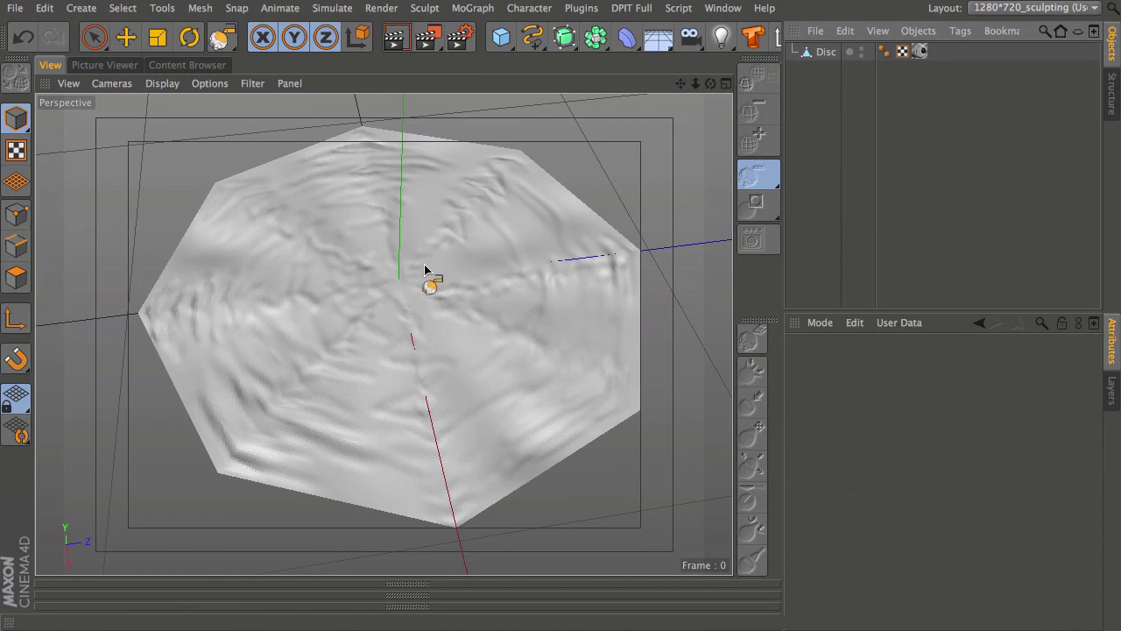
pyautogui.click(94, 36)
pyautogui.keyDown('alt'); pyautogui.moveTo(366, 392); pyautogui.dragTo(451, 279, button='right'); pyautogui.keyUp('alt')
pyautogui.moveTo(451, 278)
pyautogui.keyDown('alt'); pyautogui.mouseDown(button='middle')
pyautogui.moveTo(468, 310)
pyautogui.moveTo(429, 367)
pyautogui.mouseUp(button='middle'); pyautogui.keyUp('alt')
pyautogui.keyDown('alt'); pyautogui.moveTo(425, 371); pyautogui.dragTo(378, 394, button='right'); pyautogui.keyUp('alt')
pyautogui.keyDown('alt'); pyautogui.moveTo(425, 355); pyautogui.dragTo(392, 370, button='middle'); pyautogui.keyUp('alt')
pyautogui.keyDown('alt'); pyautogui.moveTo(434, 341); pyautogui.dragTo(391, 373, button='right'); pyautogui.keyUp('alt')
pyautogui.keyDown('alt'); pyautogui.moveTo(391, 372); pyautogui.dragTo(343, 362, button='middle'); pyautogui.keyUp('alt')
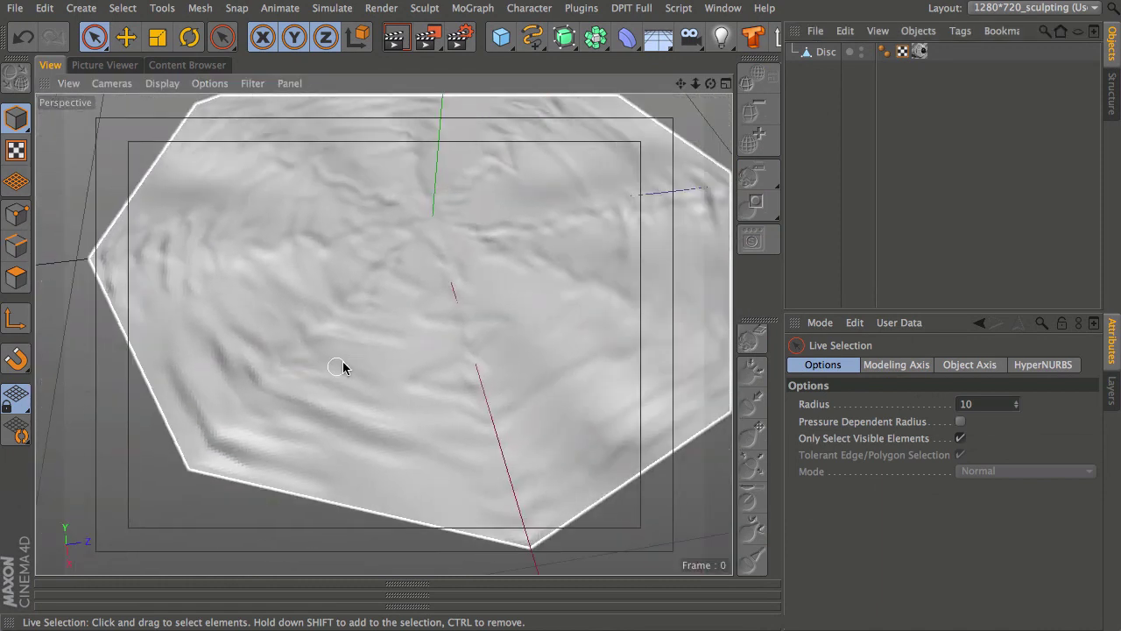
# Review the sculpt bake's output settings and its available map resolution presets up to 4096x4096
pyautogui.keyDown('alt'); pyautogui.moveTo(380, 302); pyautogui.dragTo(380, 302); pyautogui.keyUp('alt')
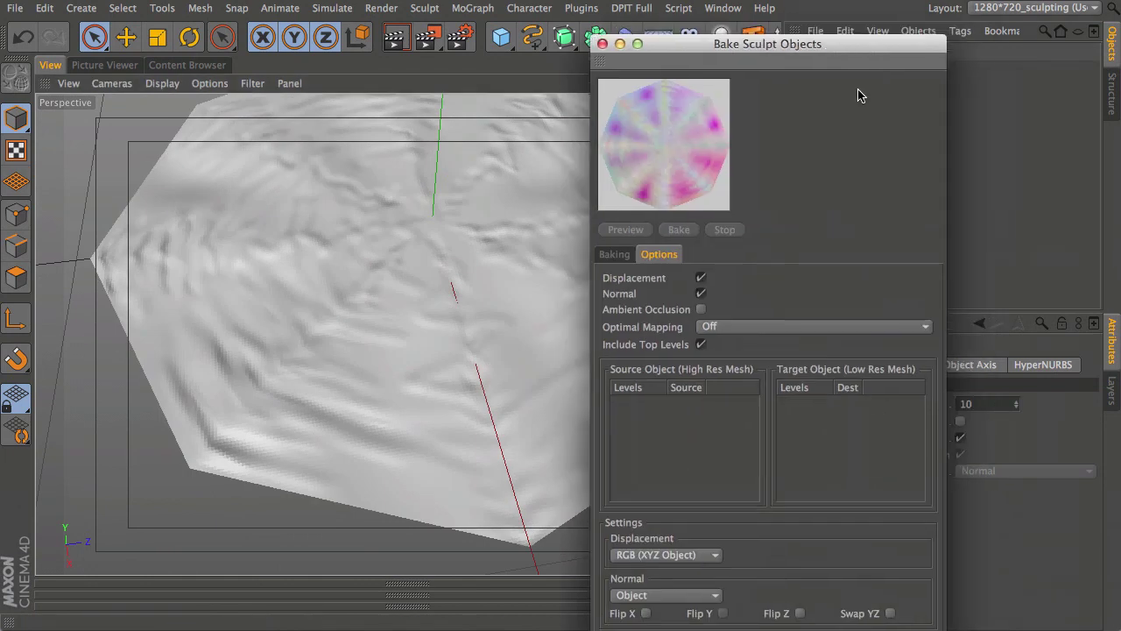
pyautogui.click(615, 254)
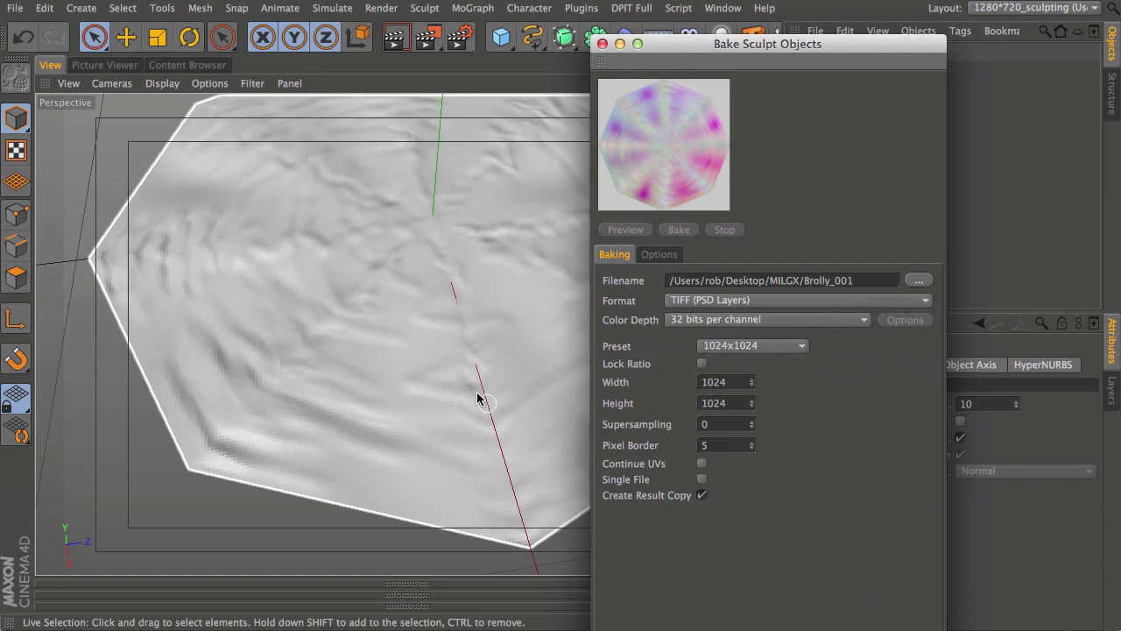
pyautogui.click(745, 347)
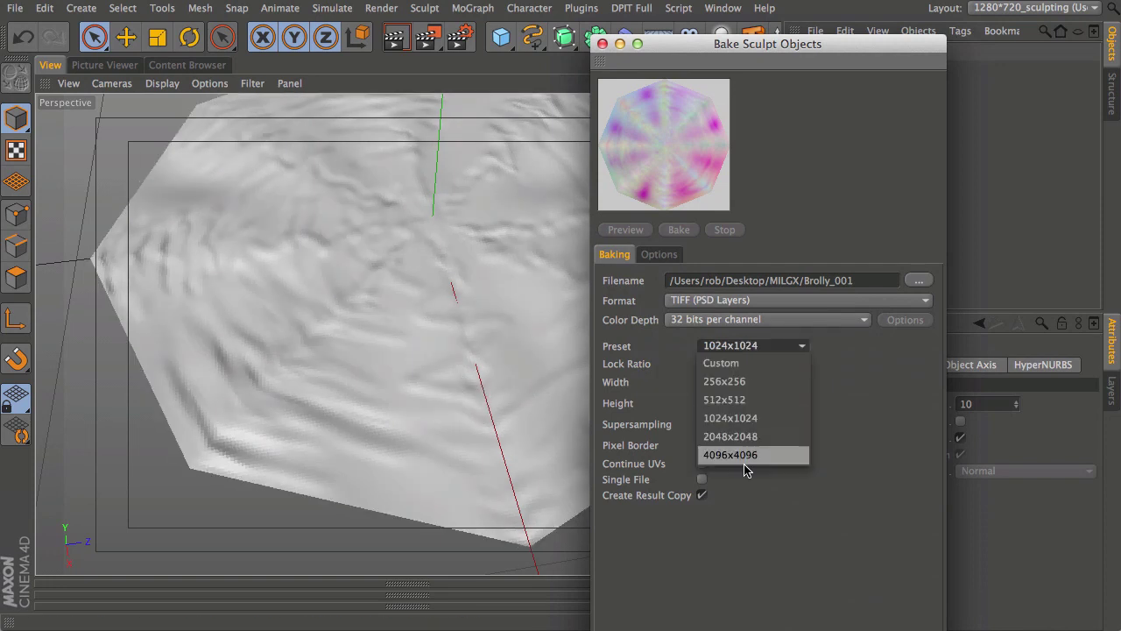
pyautogui.moveTo(664, 52); pyautogui.dragTo(681, 53)
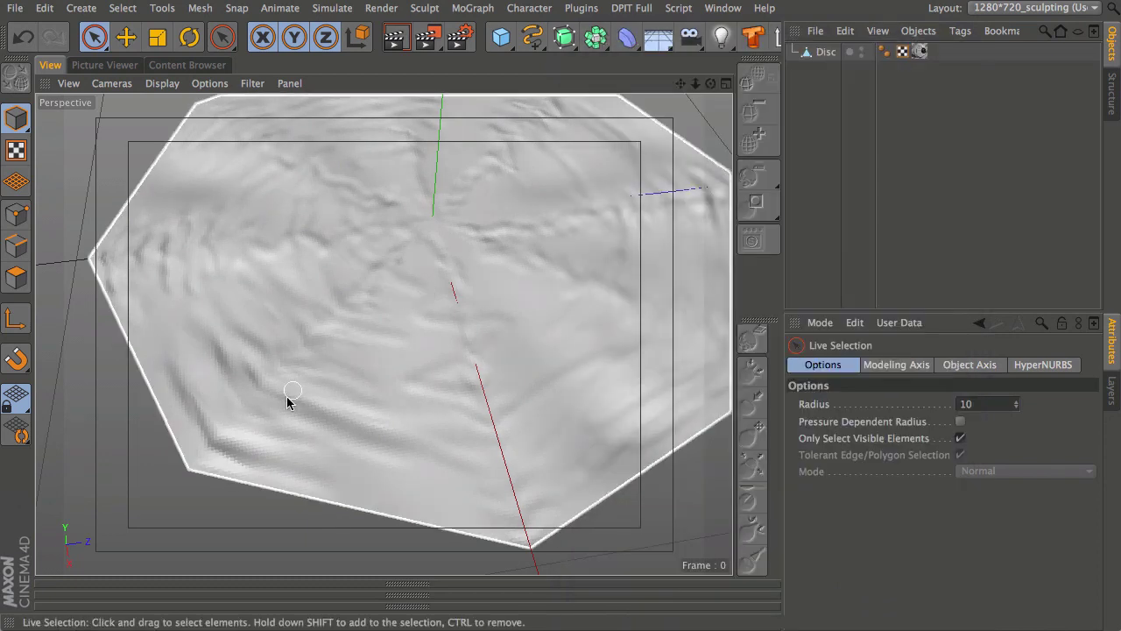
# Examine the baked Disc's surface shading up close and from several angles, returning to a view of the whole disc
pyautogui.keyDown('alt'); pyautogui.moveTo(290, 393); pyautogui.dragTo(413, 295, button='right'); pyautogui.keyUp('alt')
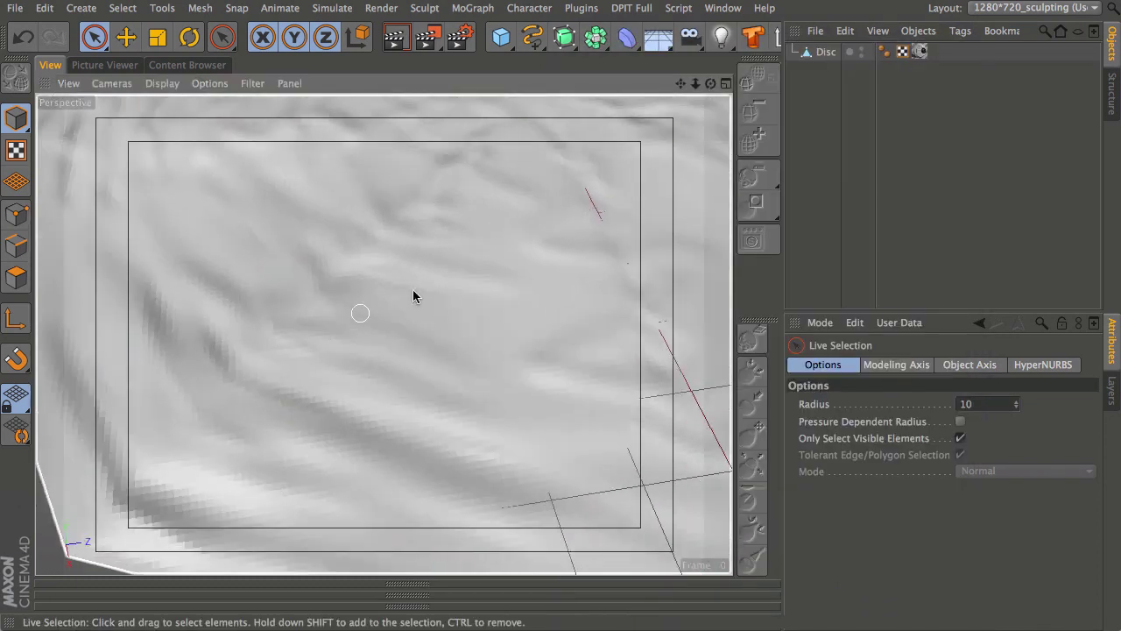
pyautogui.keyDown('alt'); pyautogui.moveTo(504, 247); pyautogui.dragTo(368, 332, button='right'); pyautogui.keyUp('alt')
pyautogui.keyDown('alt'); pyautogui.moveTo(453, 260); pyautogui.dragTo(339, 349, button='middle'); pyautogui.keyUp('alt')
pyautogui.keyDown('alt'); pyautogui.moveTo(343, 333); pyautogui.dragTo(355, 318, button='right'); pyautogui.keyUp('alt')
pyautogui.moveTo(356, 325)
pyautogui.keyDown('alt'); pyautogui.mouseDown()
pyautogui.moveTo(445, 271)
pyautogui.moveTo(395, 282)
pyautogui.moveTo(379, 105)
pyautogui.moveTo(385, 308)
pyautogui.moveTo(403, 367)
pyautogui.moveTo(395, 167)
pyautogui.moveTo(428, 190)
pyautogui.mouseUp(); pyautogui.keyUp('alt')
pyautogui.keyDown('alt'); pyautogui.moveTo(636, 167); pyautogui.dragTo(408, 347); pyautogui.keyUp('alt')
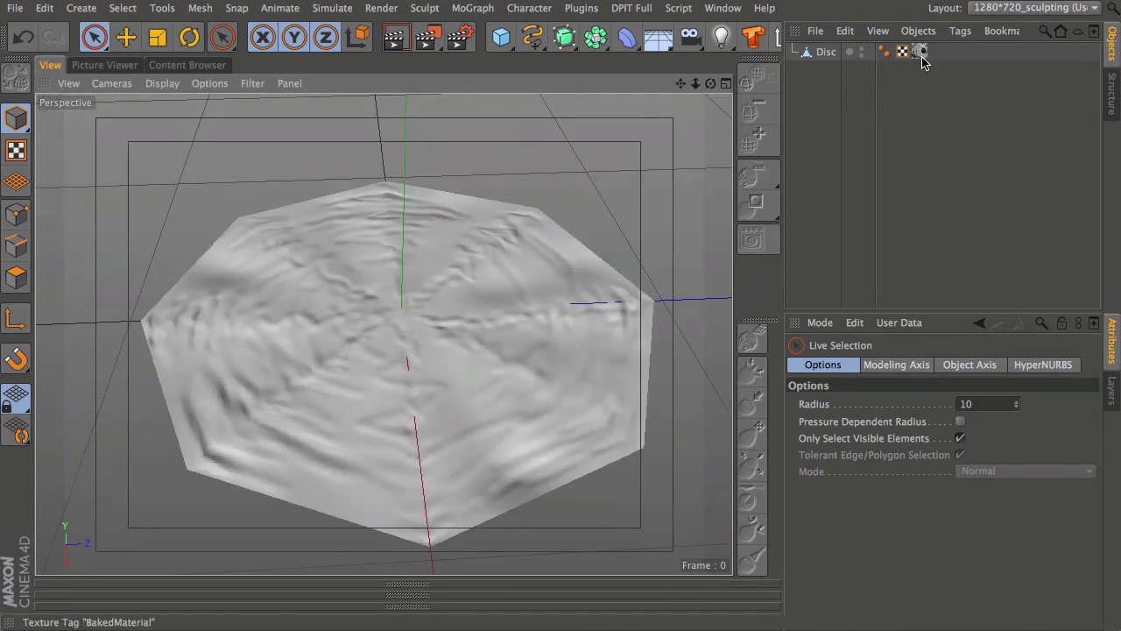
# Reveal the scene's materials and open BakedMaterial in the Material Editor
pyautogui.click(149, 608)
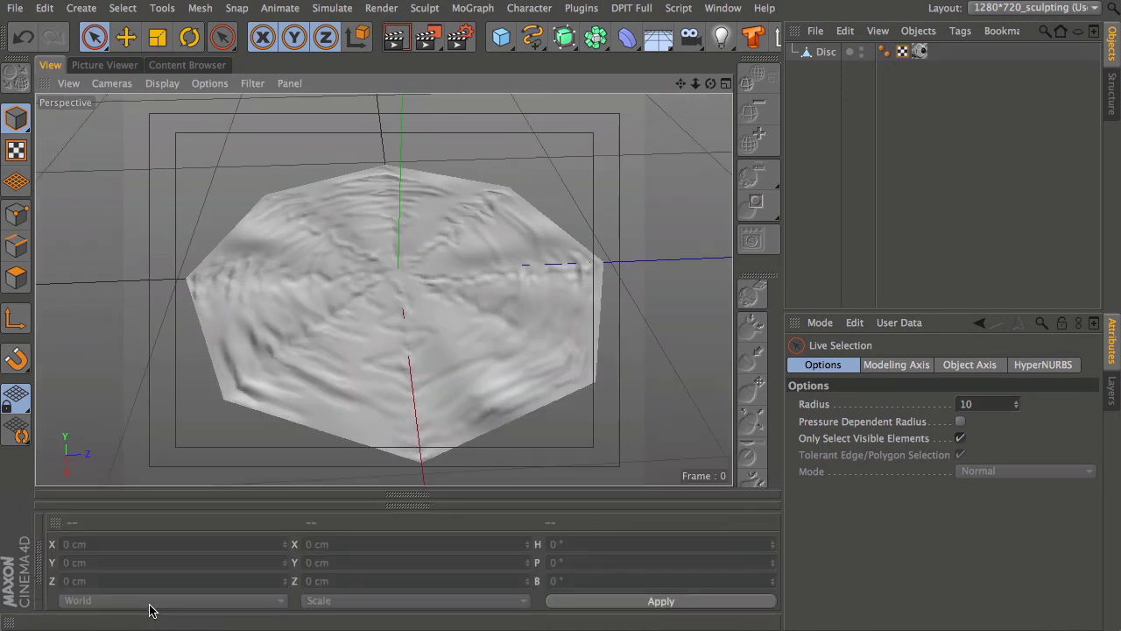
pyautogui.click(35, 559)
pyautogui.doubleClick(59, 565)
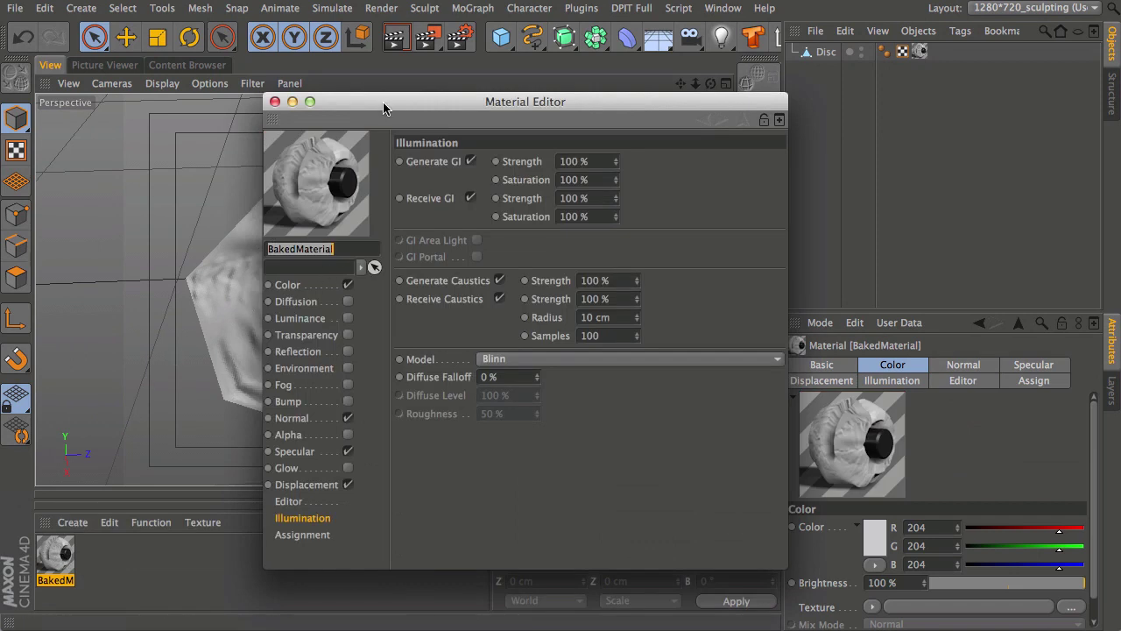
pyautogui.moveTo(383, 108); pyautogui.dragTo(410, 118)
# Review BakedMaterial's Color channel, the image loaded in its Normal channel, and its Displacement settings
pyautogui.click(355, 298)
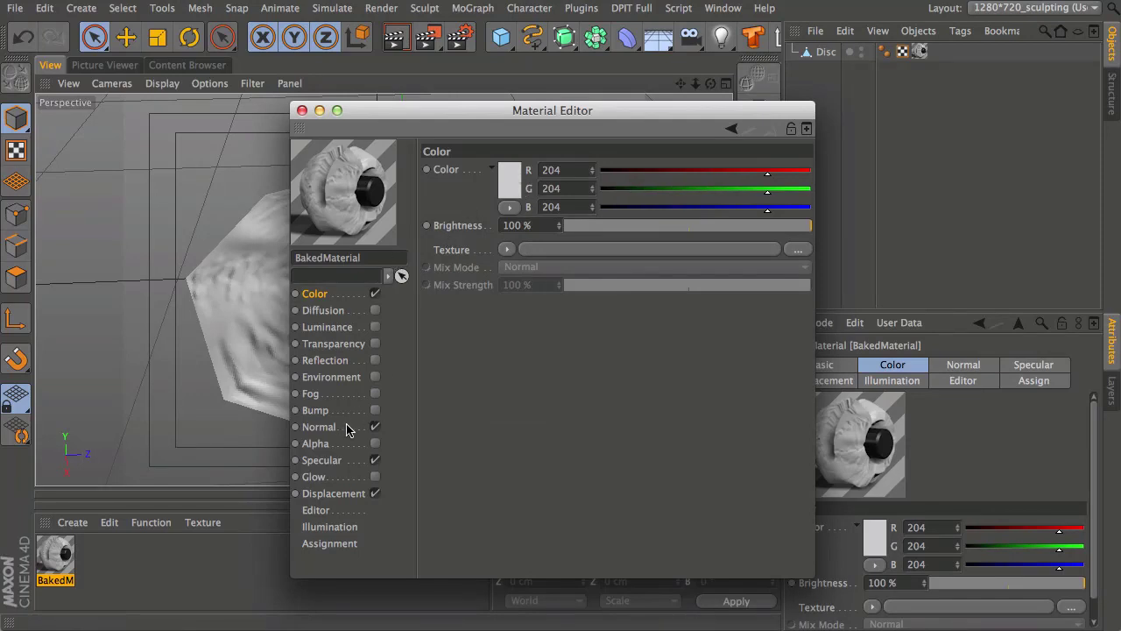
pyautogui.click(319, 427)
pyautogui.click(552, 324)
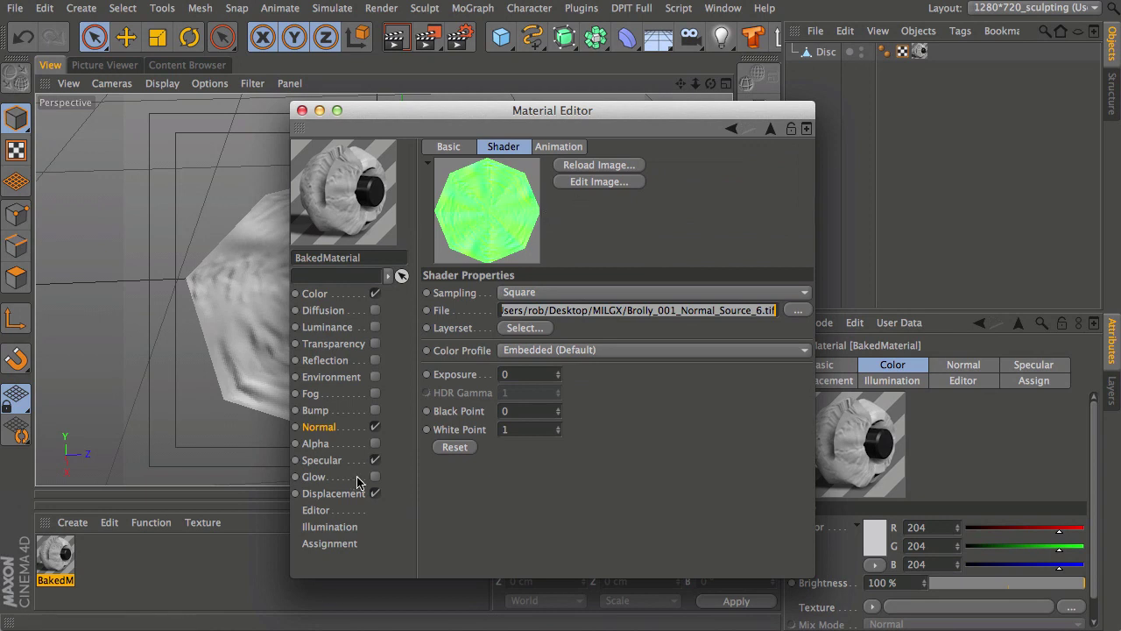
pyautogui.click(334, 494)
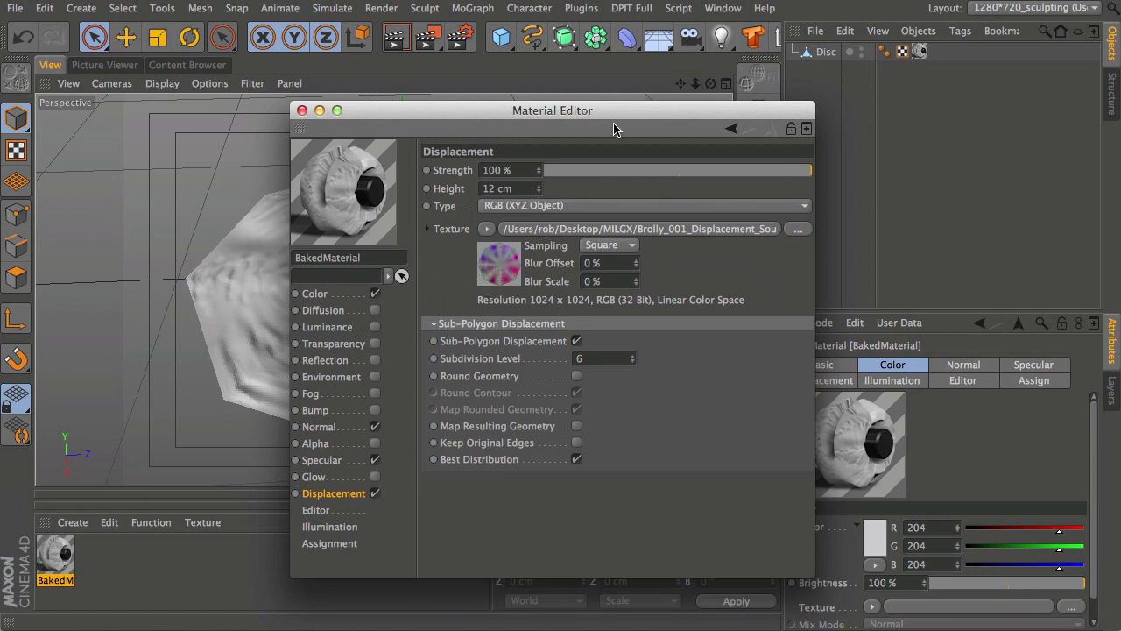
# Move the Material Editor clear of the disc and try the Displacement strength slider, leaving the strength at 100%
pyautogui.moveTo(601, 120); pyautogui.dragTo(924, 109)
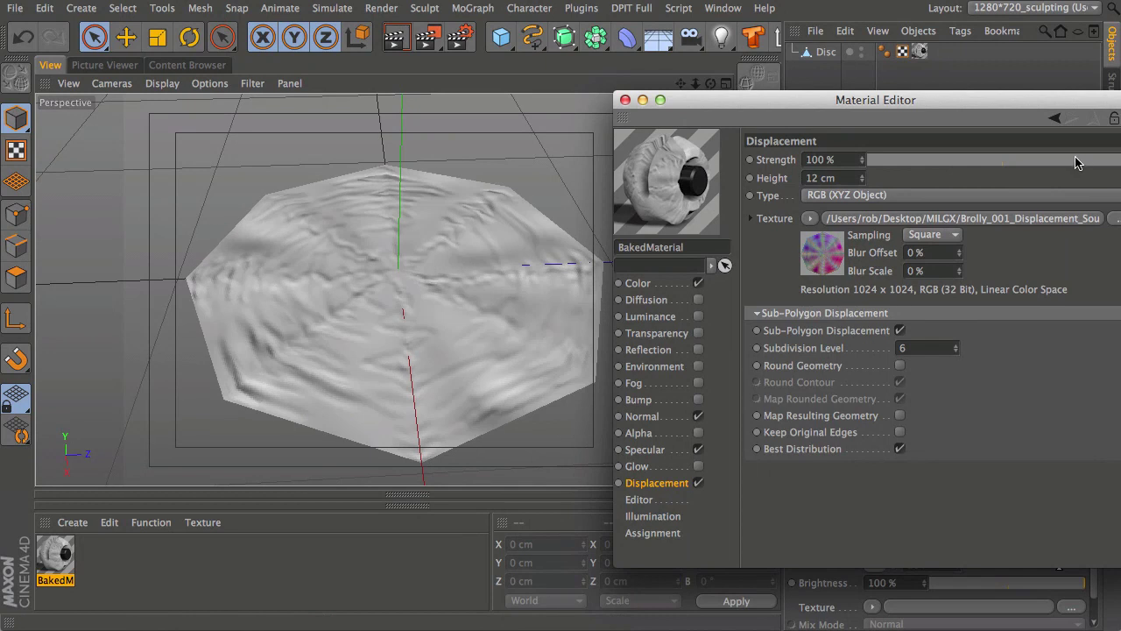
pyautogui.moveTo(1080, 162); pyautogui.dragTo(1120, 162)
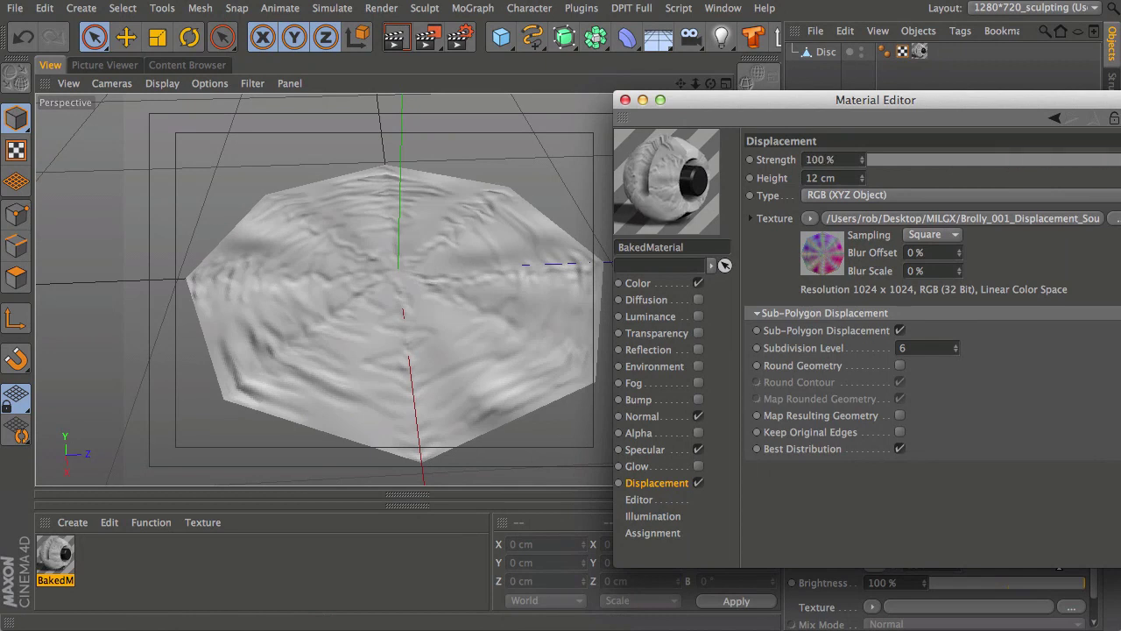
pyautogui.click(840, 178)
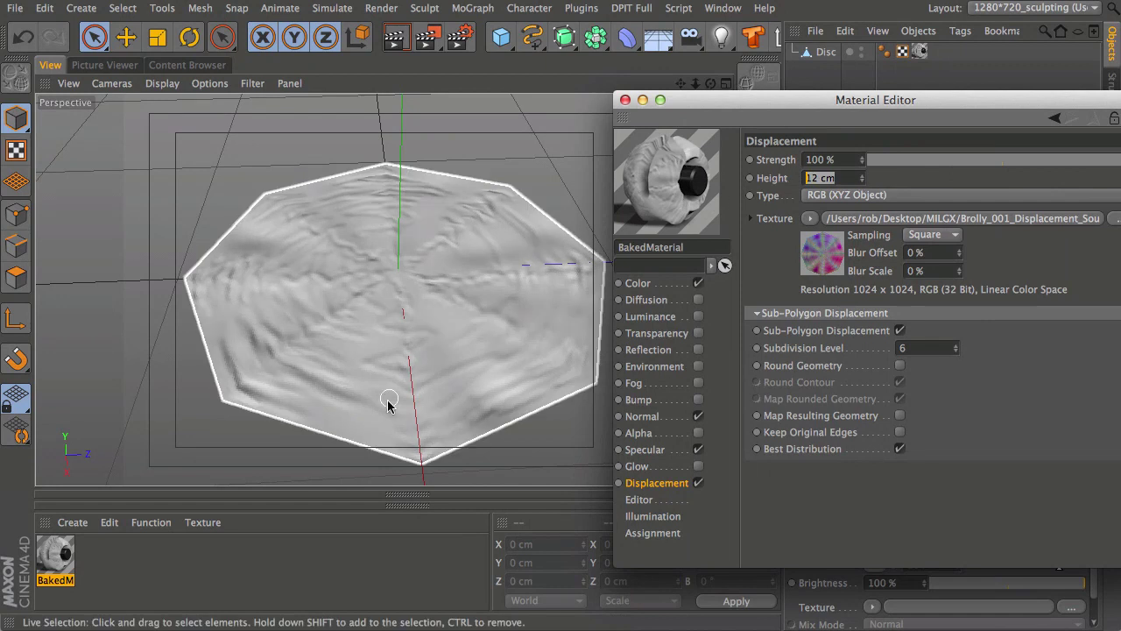
# Turn BakedMaterial's Normal channel off and back on to compare the disc's viewport shading
pyautogui.click(662, 416)
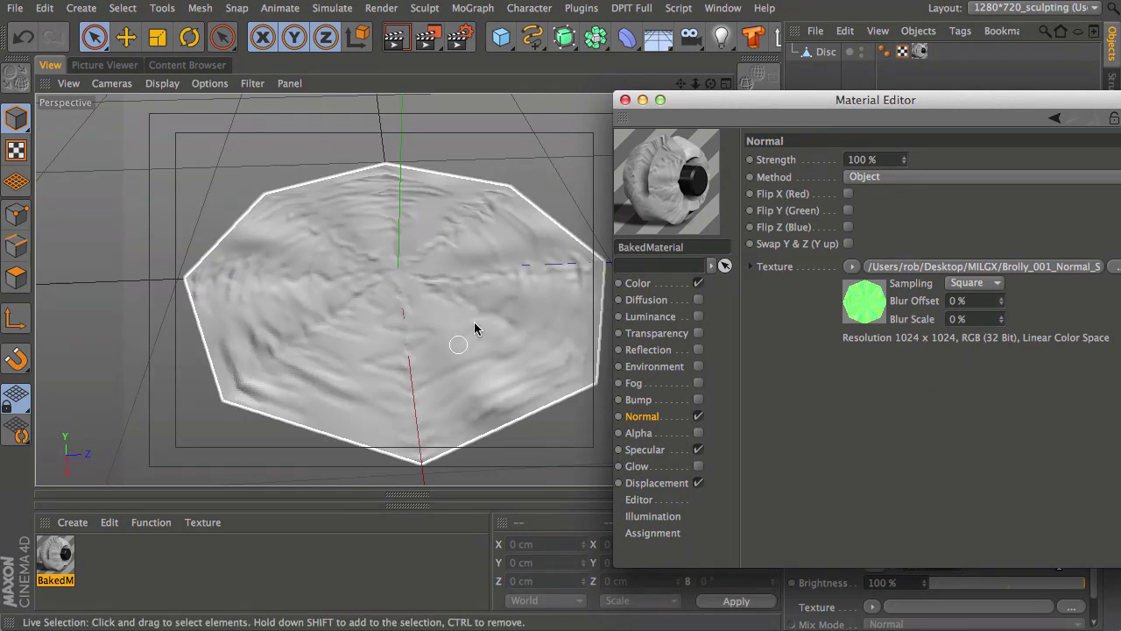
pyautogui.click(698, 416)
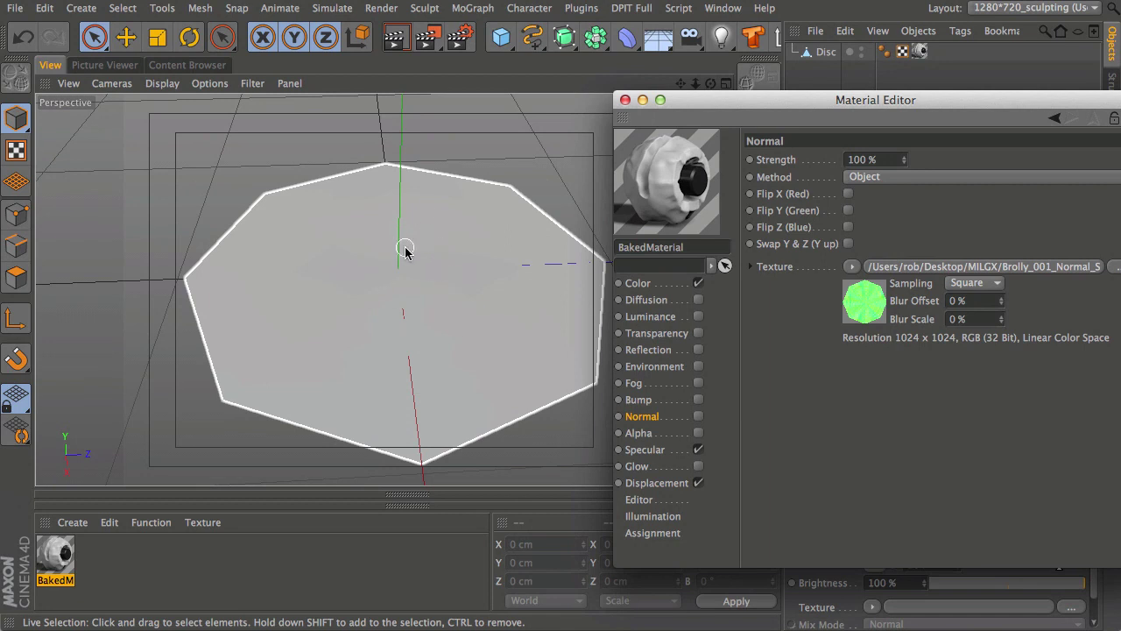
pyautogui.click(698, 416)
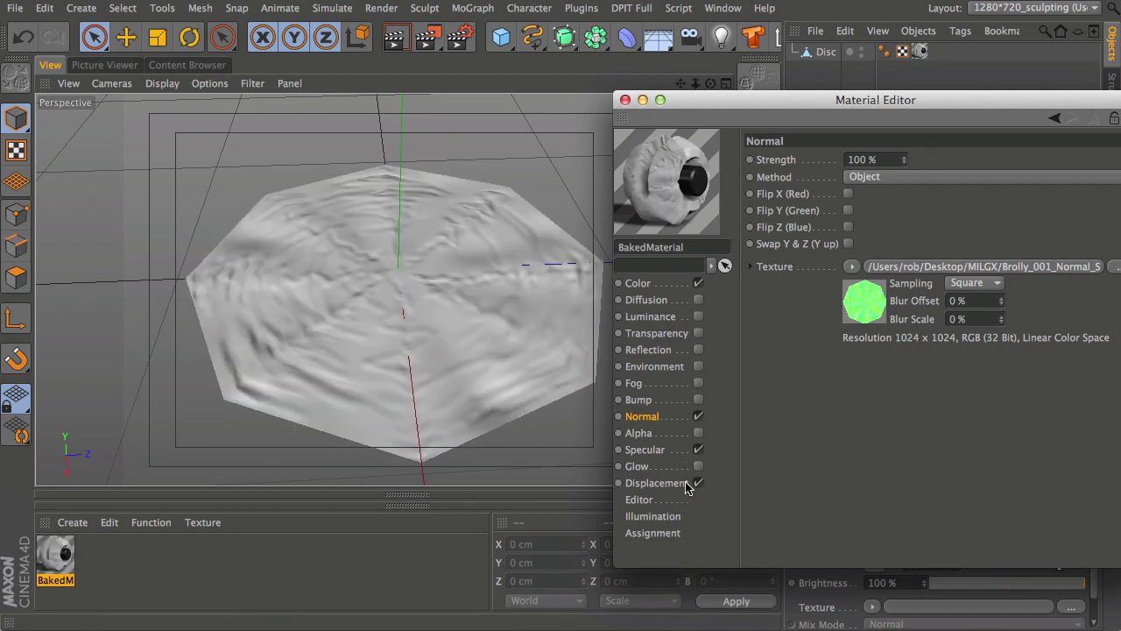
# Add a Light and place it about 17 cm above the disc and about 101 cm along Z
pyautogui.moveTo(752, 109); pyautogui.dragTo(1020, 137)
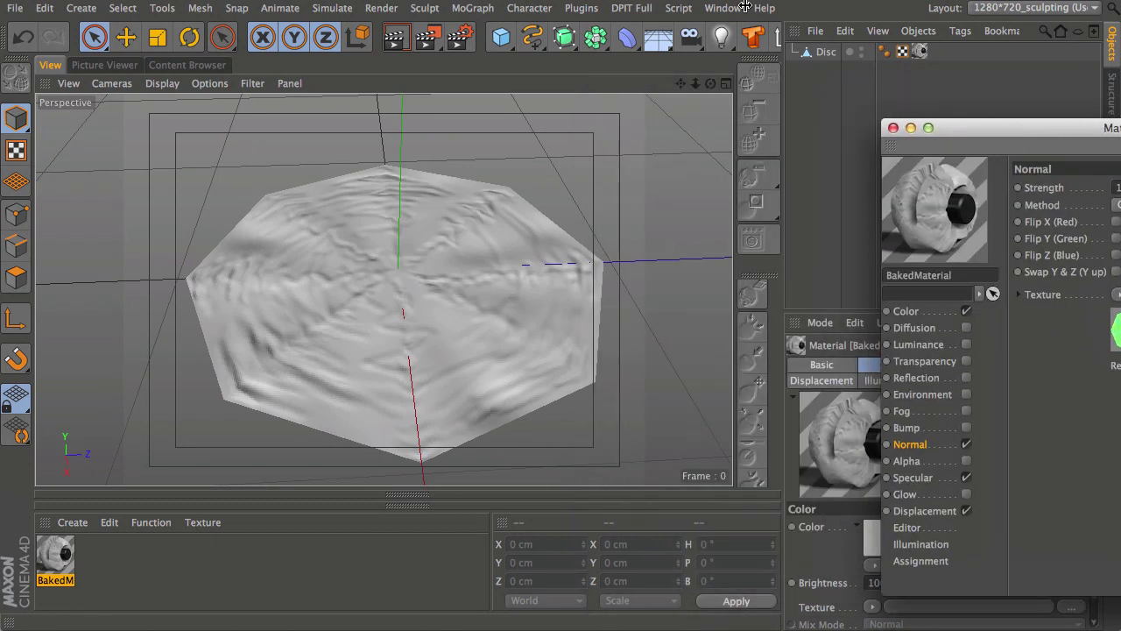
pyautogui.click(720, 49)
pyautogui.moveTo(400, 186); pyautogui.dragTo(401, 163)
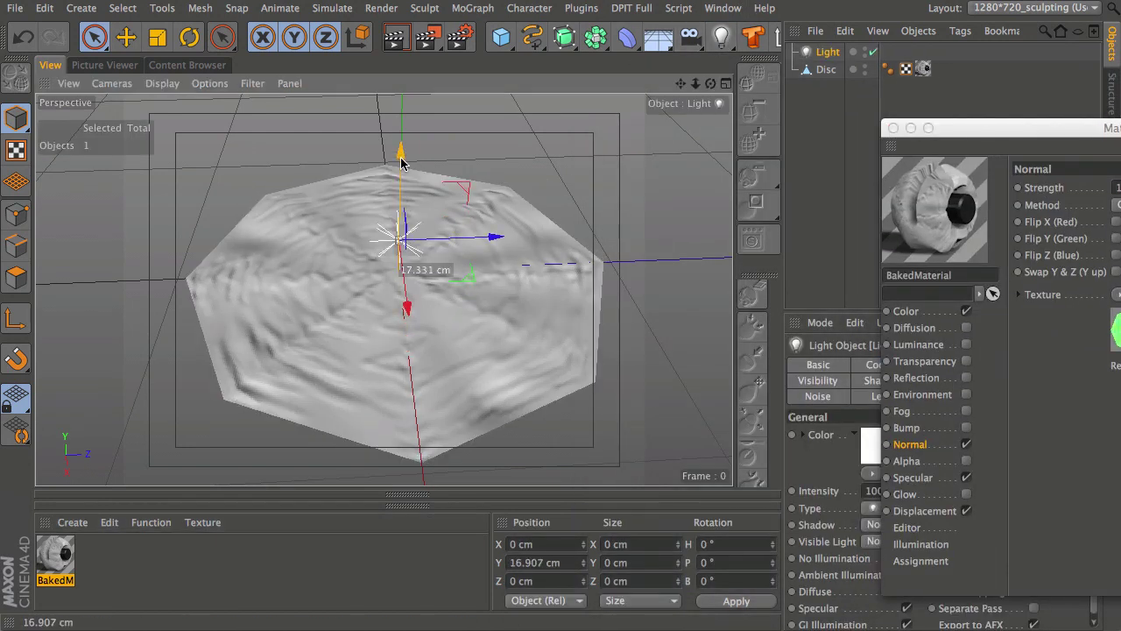
pyautogui.moveTo(493, 237); pyautogui.dragTo(396, 68)
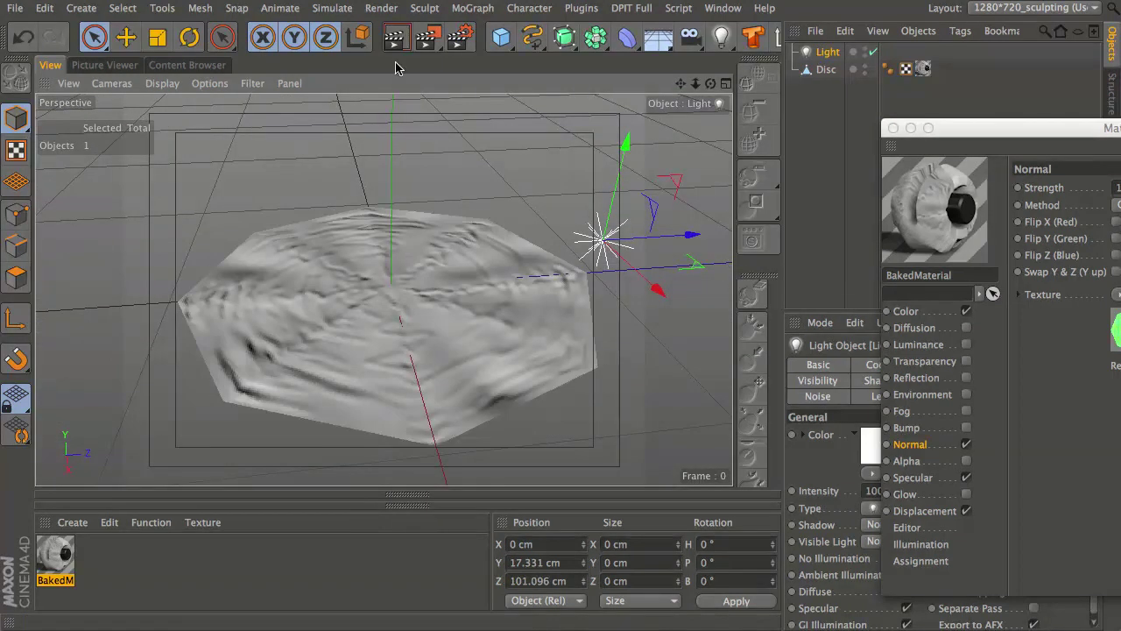
# Set the Light's shadow type to Shadow Maps (Soft)
pyautogui.moveTo(943, 130); pyautogui.dragTo(1120, 149)
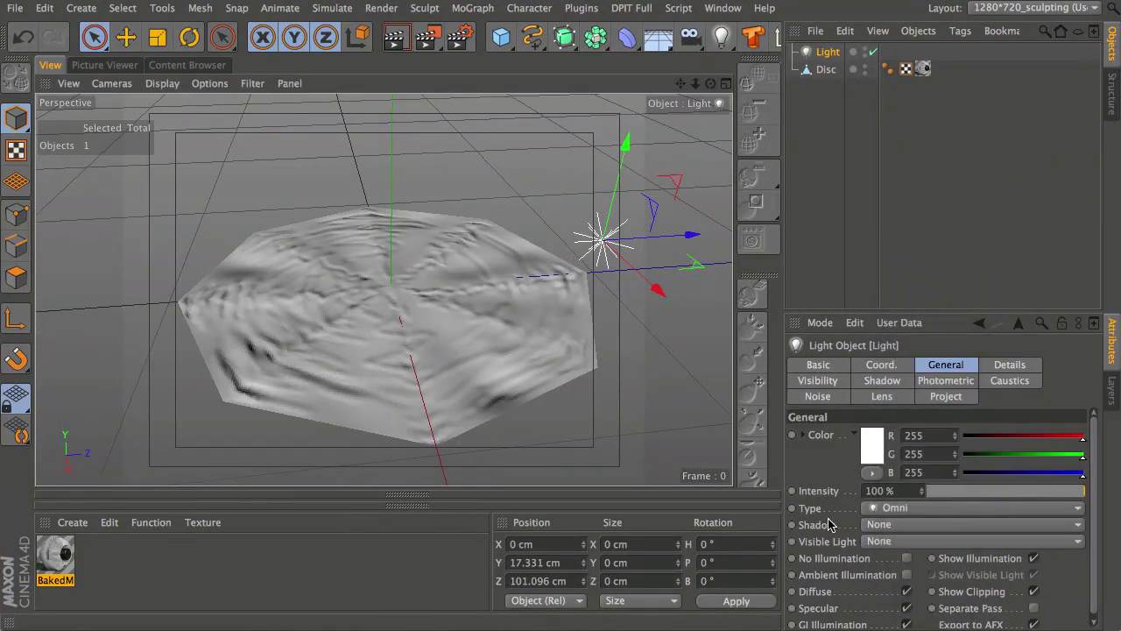
pyautogui.click(889, 532)
pyautogui.click(875, 565)
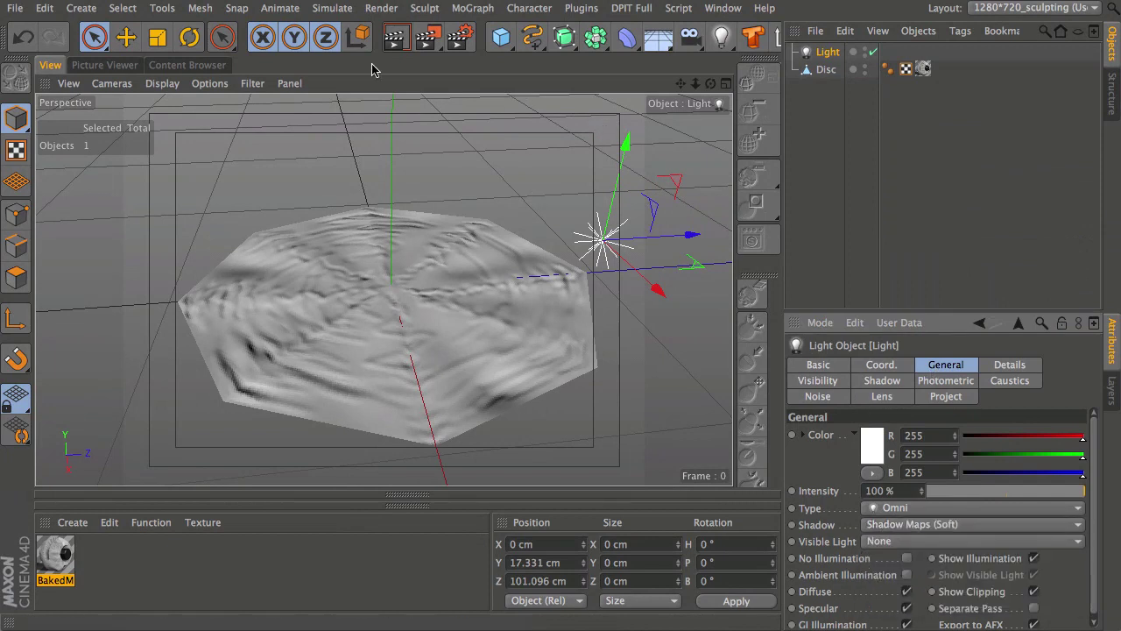
# Render the view with BakedMaterial's Normal channel off and on to compare how the displacement looks
pyautogui.click(397, 39)
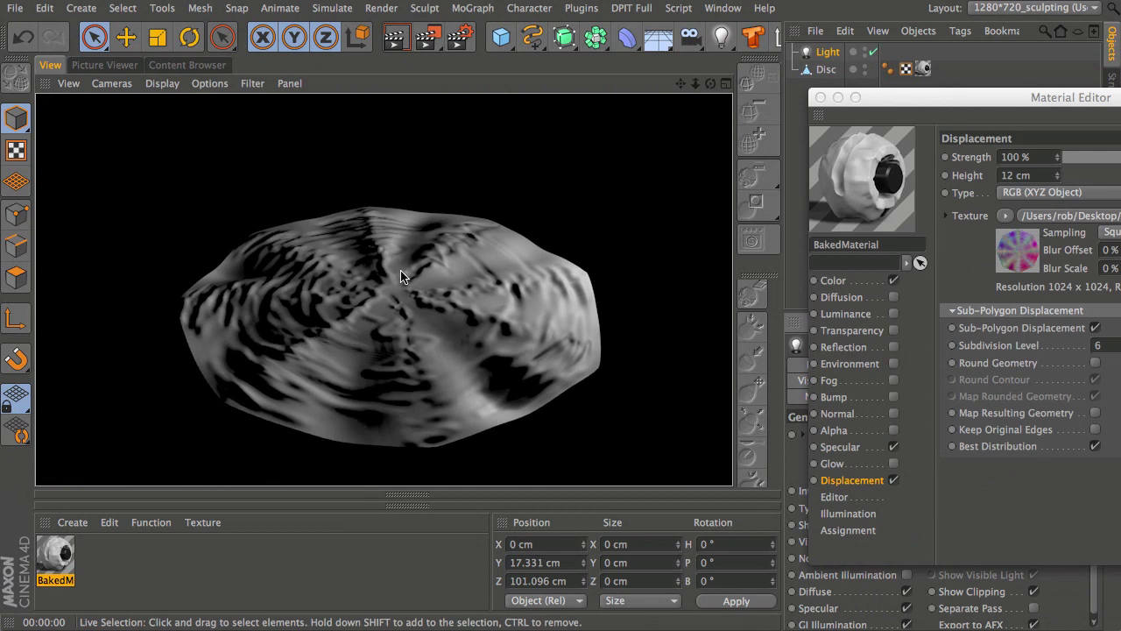
pyautogui.click(893, 415)
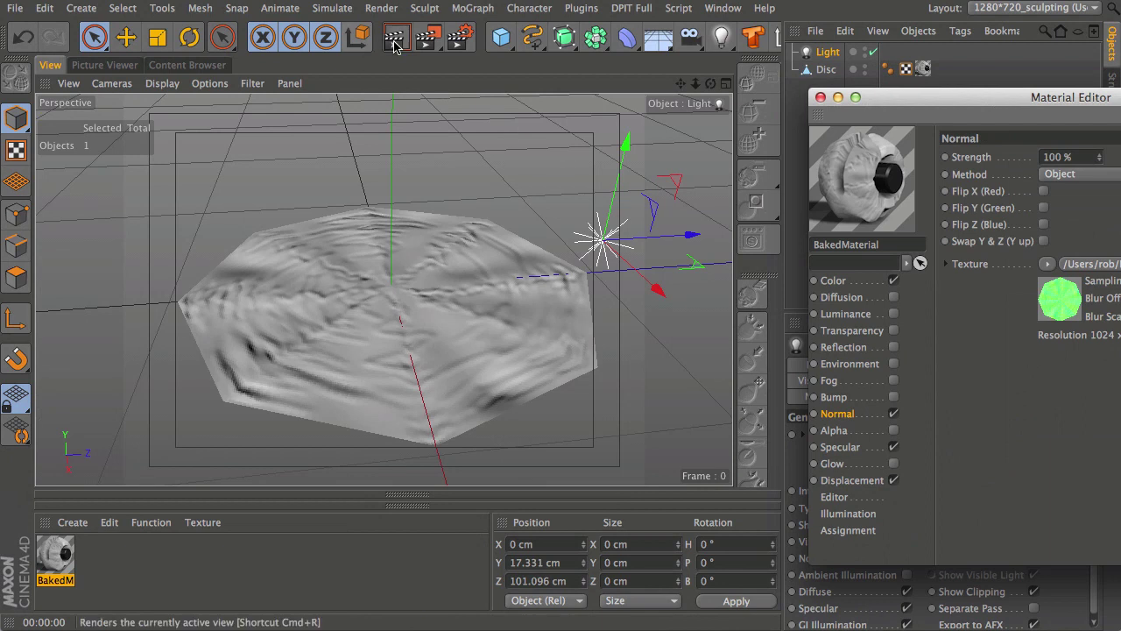
pyautogui.click(394, 44)
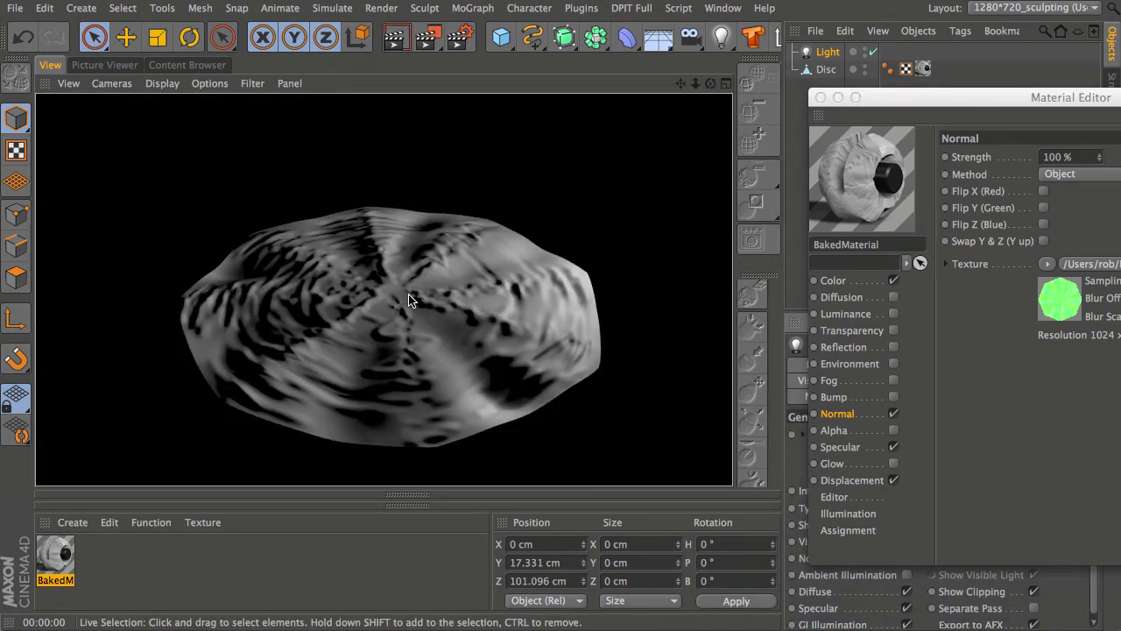
pyautogui.moveTo(999, 100); pyautogui.dragTo(1120, 131)
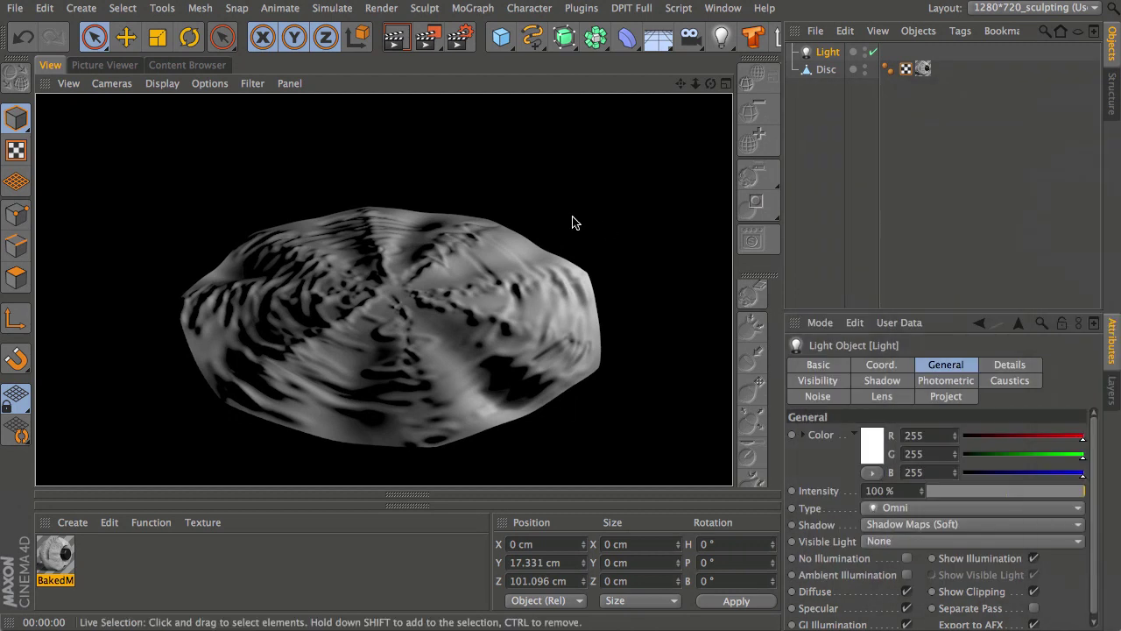
# Clear the render preview and delete the Light from the scene
pyautogui.click(616, 161)
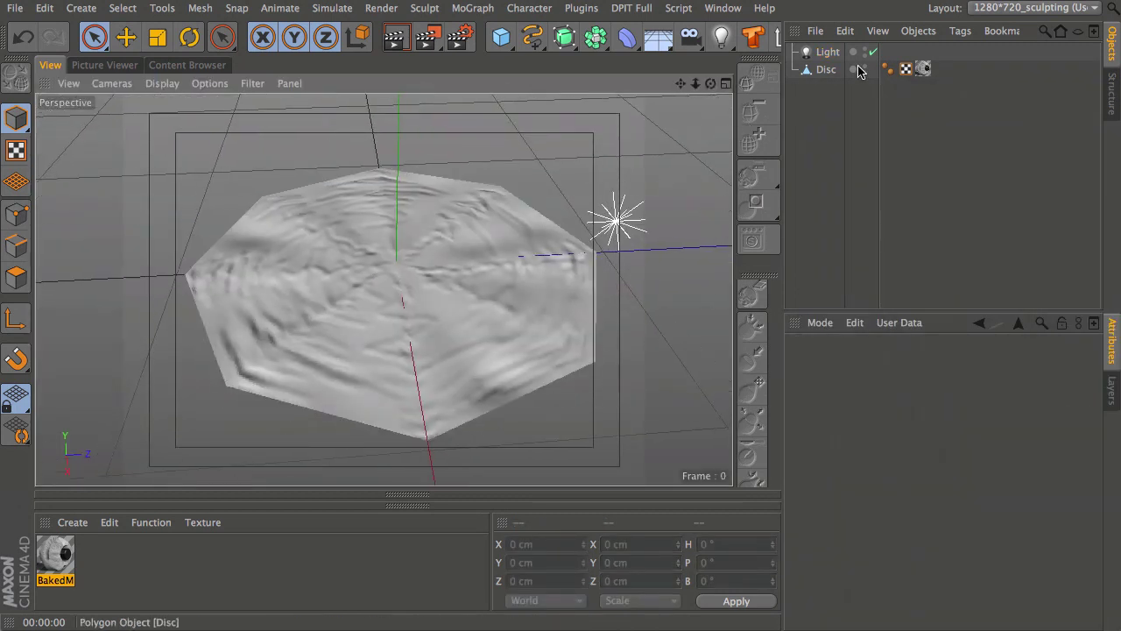
pyautogui.click(828, 52)
pyautogui.press('Delete')
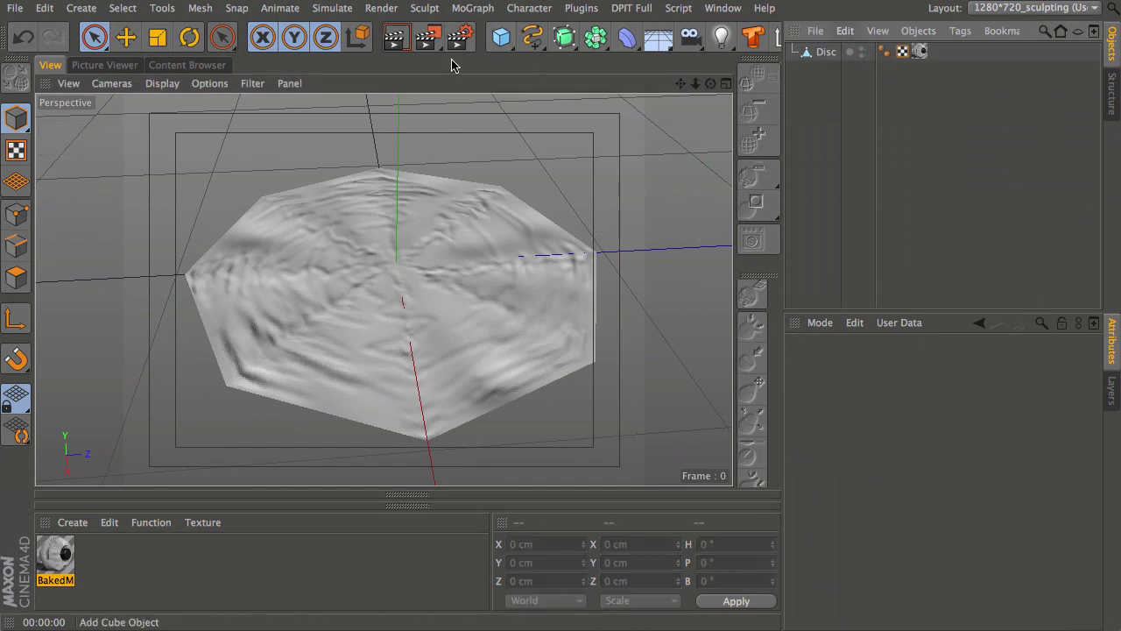
# Display the Disc in edge mode, add a Spherify deformer, and make it a child of the Disc
pyautogui.click(825, 52)
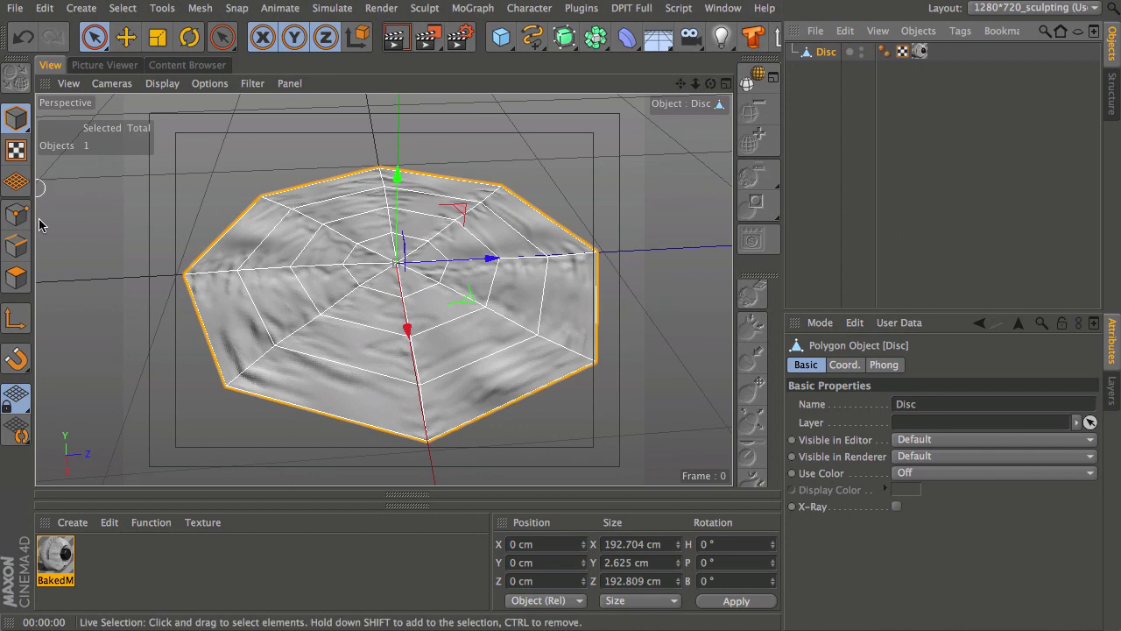
pyautogui.click(16, 245)
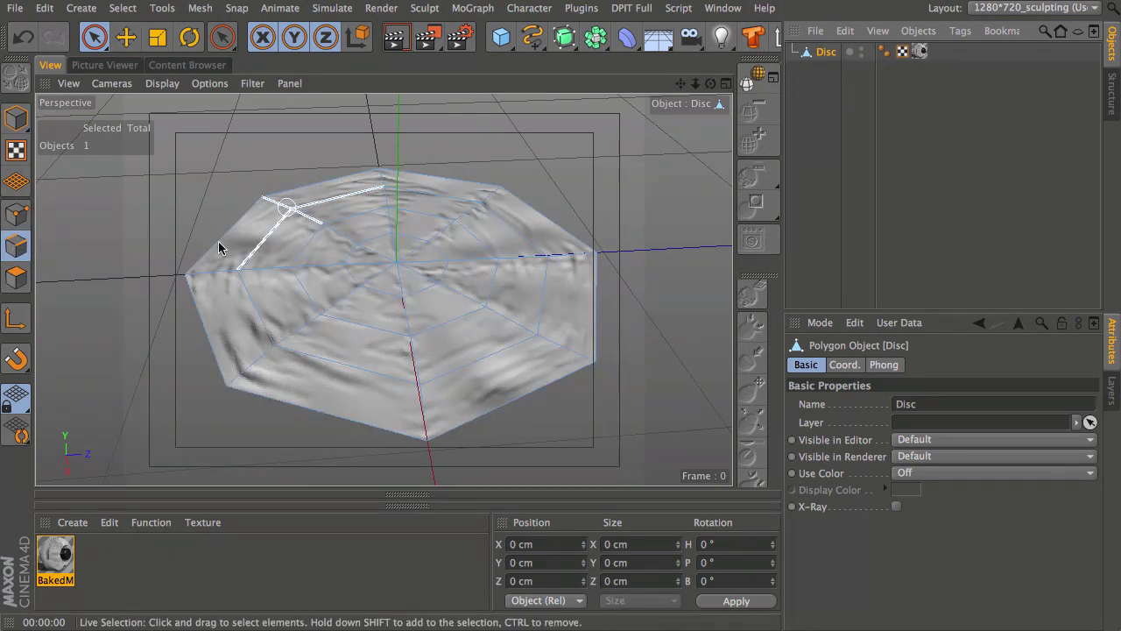
pyautogui.click(627, 38)
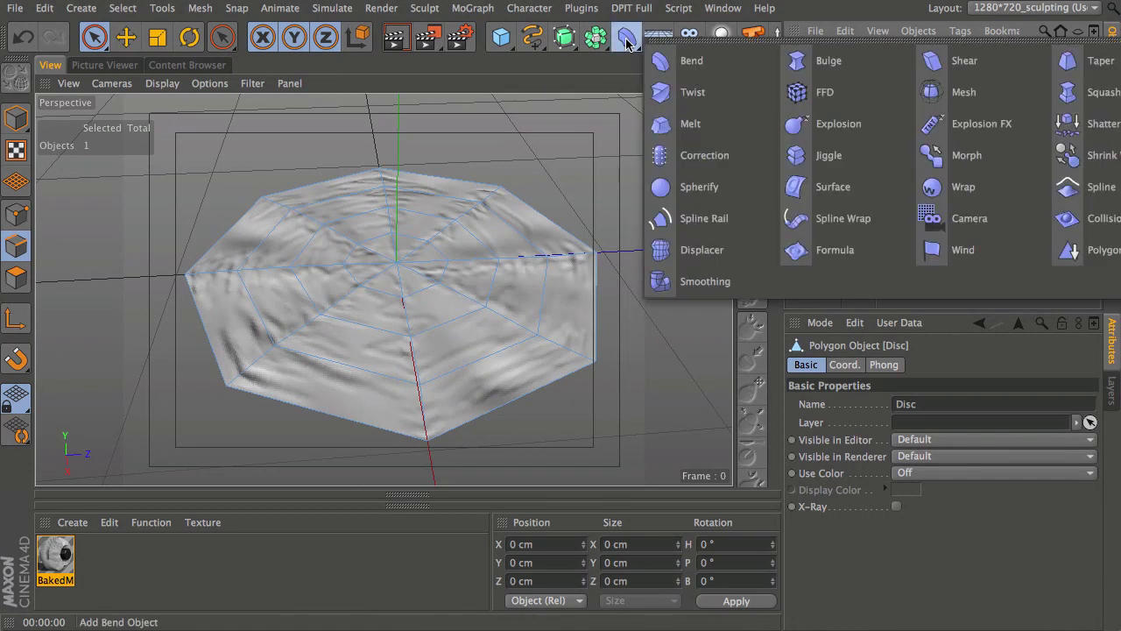
pyautogui.click(700, 187)
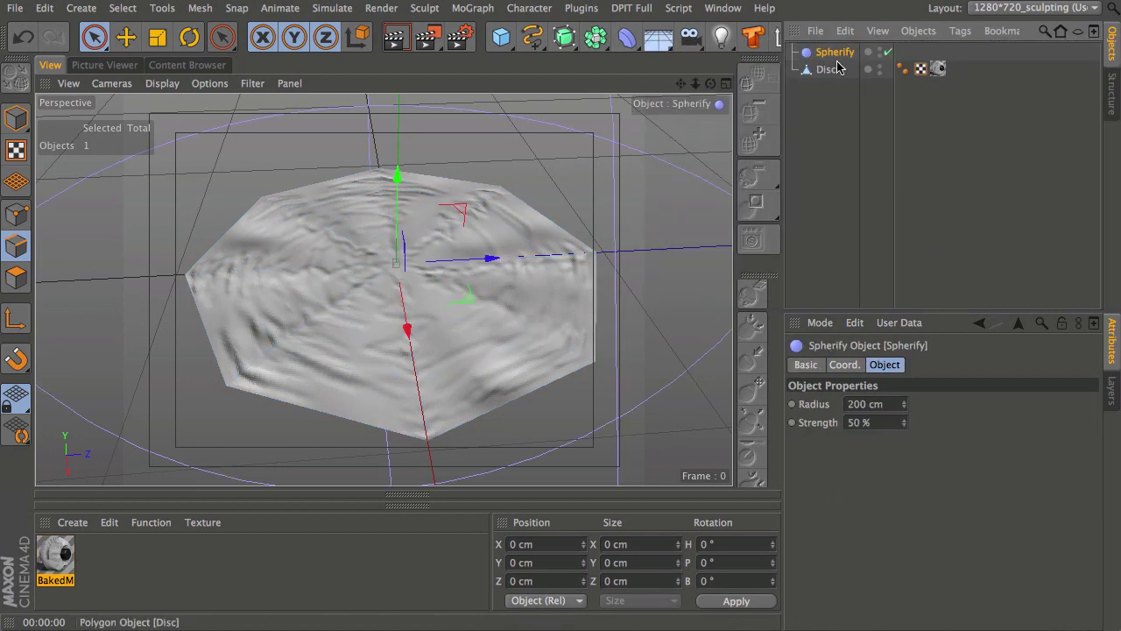
pyautogui.moveTo(837, 52); pyautogui.dragTo(840, 75)
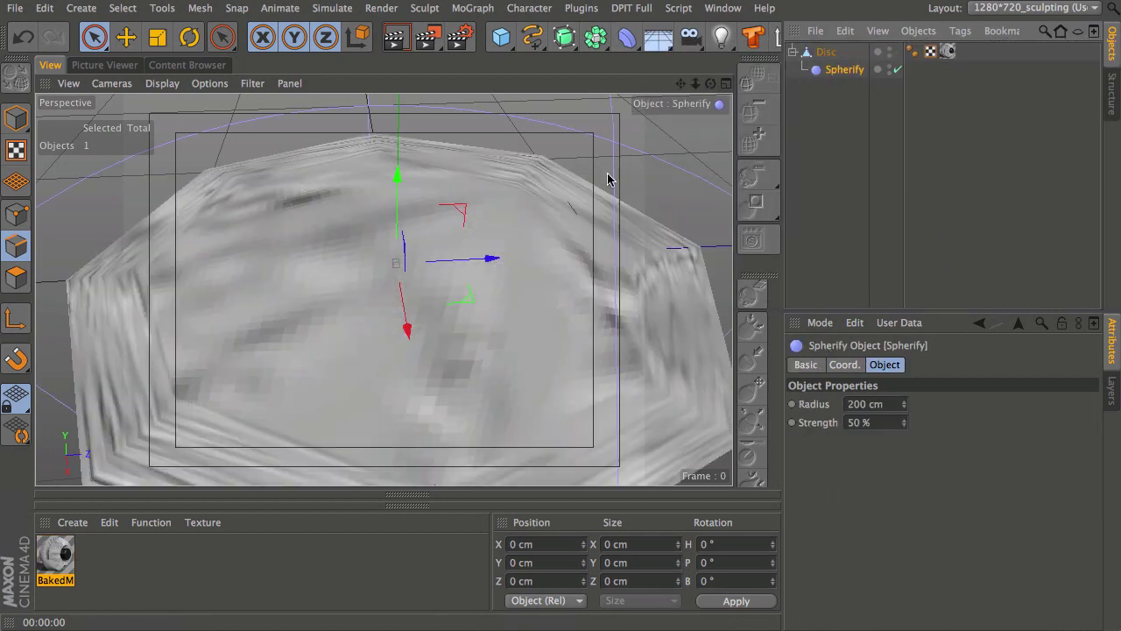
# Lower the Spherify deformer along the Y axis and adjust its height so the Disc bulges into a shallow dome
pyautogui.scroll(-5, 462, 282)
pyautogui.keyDown('alt'); pyautogui.moveTo(418, 330); pyautogui.dragTo(442, 201); pyautogui.keyUp('alt')
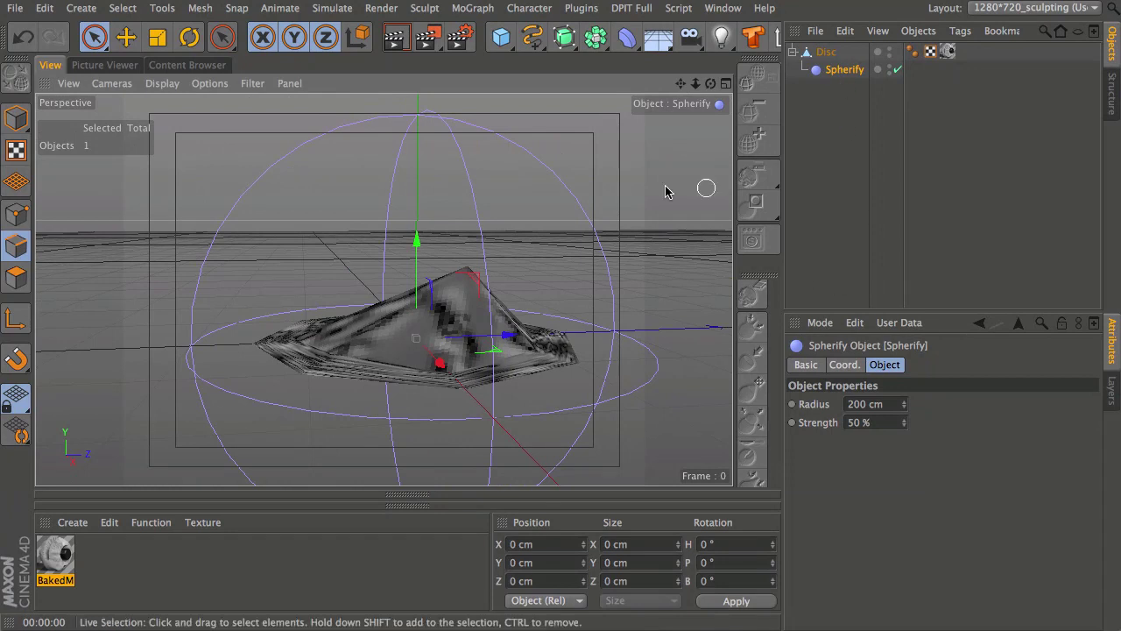
pyautogui.moveTo(415, 243); pyautogui.dragTo(429, 457)
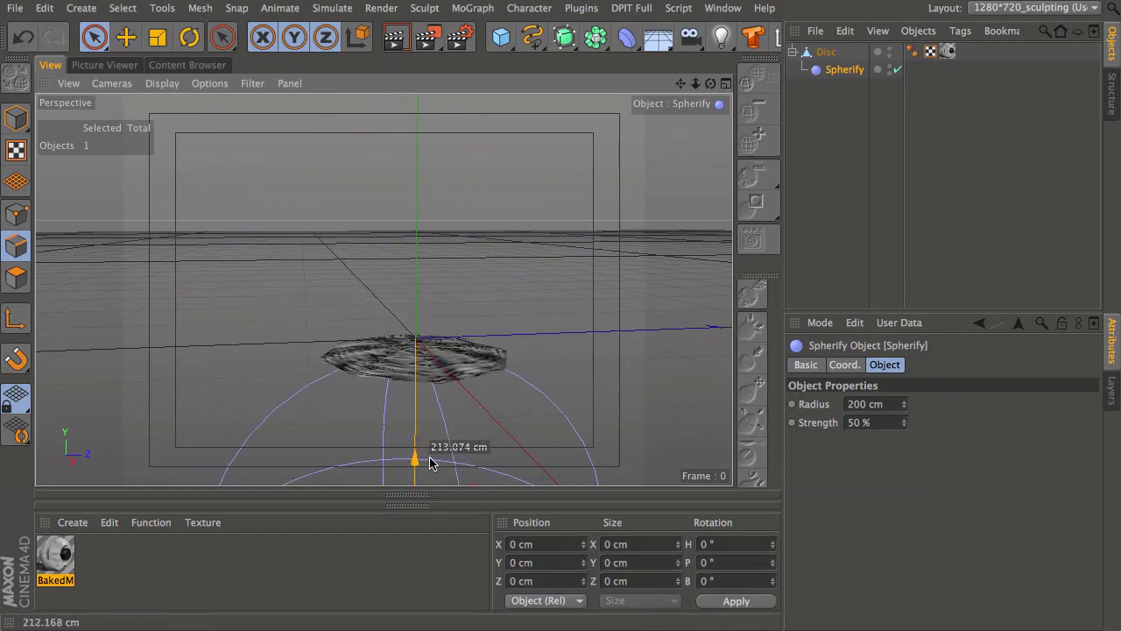
pyautogui.keyDown('alt'); pyautogui.moveTo(418, 348); pyautogui.dragTo(410, 309); pyautogui.keyUp('alt')
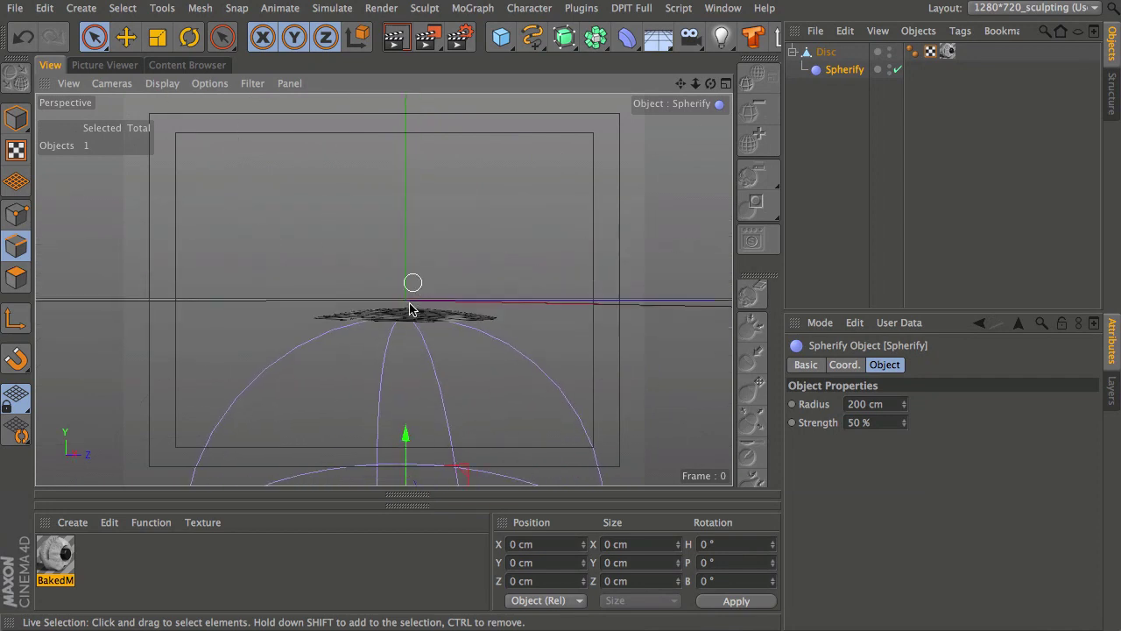
pyautogui.moveTo(412, 438); pyautogui.dragTo(406, 262)
pyautogui.keyDown('alt'); pyautogui.moveTo(412, 238); pyautogui.dragTo(418, 350); pyautogui.keyUp('alt')
pyautogui.keyDown('alt'); pyautogui.moveTo(410, 200); pyautogui.dragTo(452, 192, button='right'); pyautogui.keyUp('alt')
pyautogui.moveTo(451, 211)
pyautogui.keyDown('alt'); pyautogui.mouseDown()
pyautogui.moveTo(430, 343)
pyautogui.moveTo(395, 190)
pyautogui.moveTo(403, 180)
pyautogui.moveTo(378, 278)
pyautogui.moveTo(372, 267)
pyautogui.mouseUp(); pyautogui.keyUp('alt')
# Set the viewport display to Gouraud Shading (Lines) and examine the domed Disc's polygon edges and baked relief from several angles
pyautogui.click(162, 83)
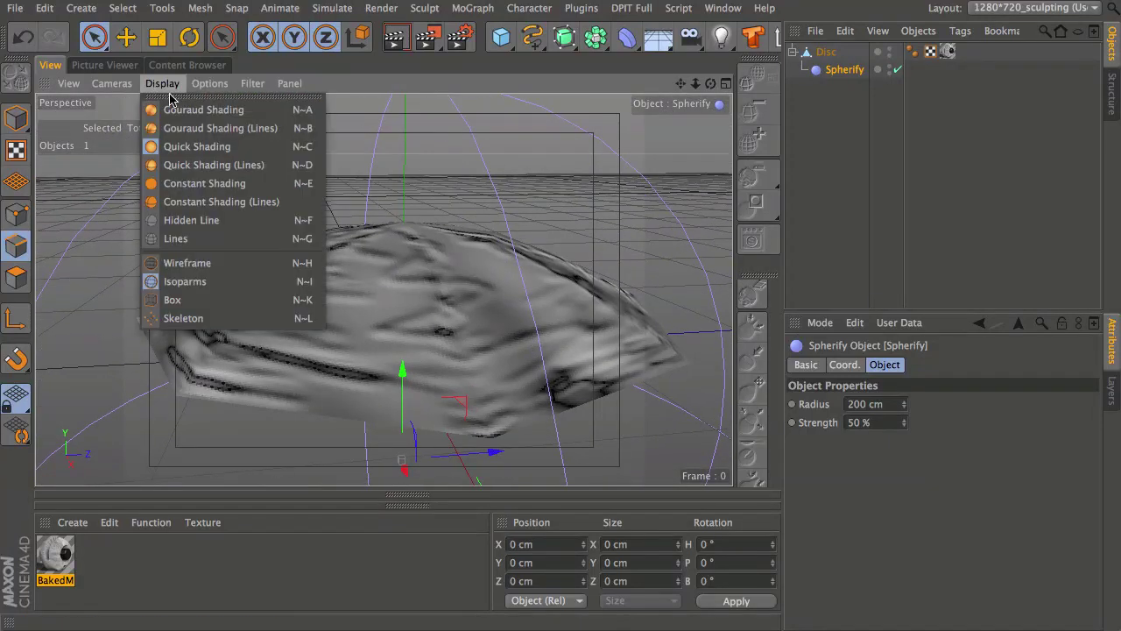
pyautogui.click(200, 128)
pyautogui.moveTo(355, 100)
pyautogui.keyDown('alt'); pyautogui.mouseDown()
pyautogui.moveTo(483, 305)
pyautogui.moveTo(436, 370)
pyautogui.moveTo(540, 382)
pyautogui.mouseUp(); pyautogui.keyUp('alt')
pyautogui.keyDown('alt'); pyautogui.moveTo(452, 289); pyautogui.dragTo(455, 250); pyautogui.keyUp('alt')
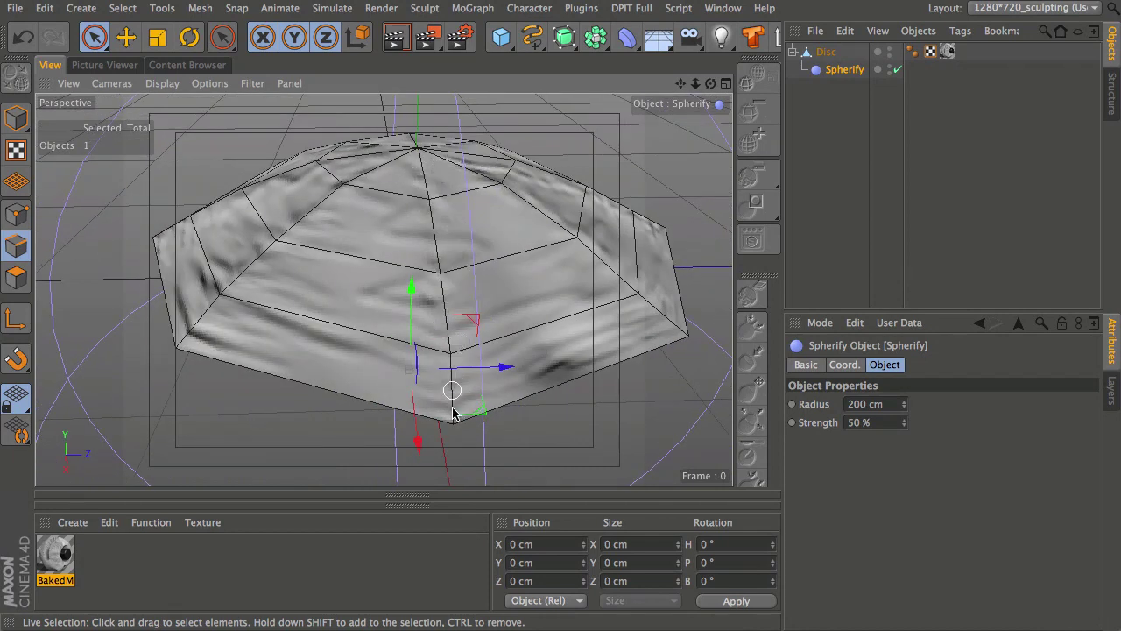
pyautogui.keyDown('alt'); pyautogui.moveTo(453, 333); pyautogui.dragTo(443, 295); pyautogui.keyUp('alt')
pyautogui.keyDown('alt'); pyautogui.moveTo(423, 322); pyautogui.dragTo(435, 416); pyautogui.keyUp('alt')
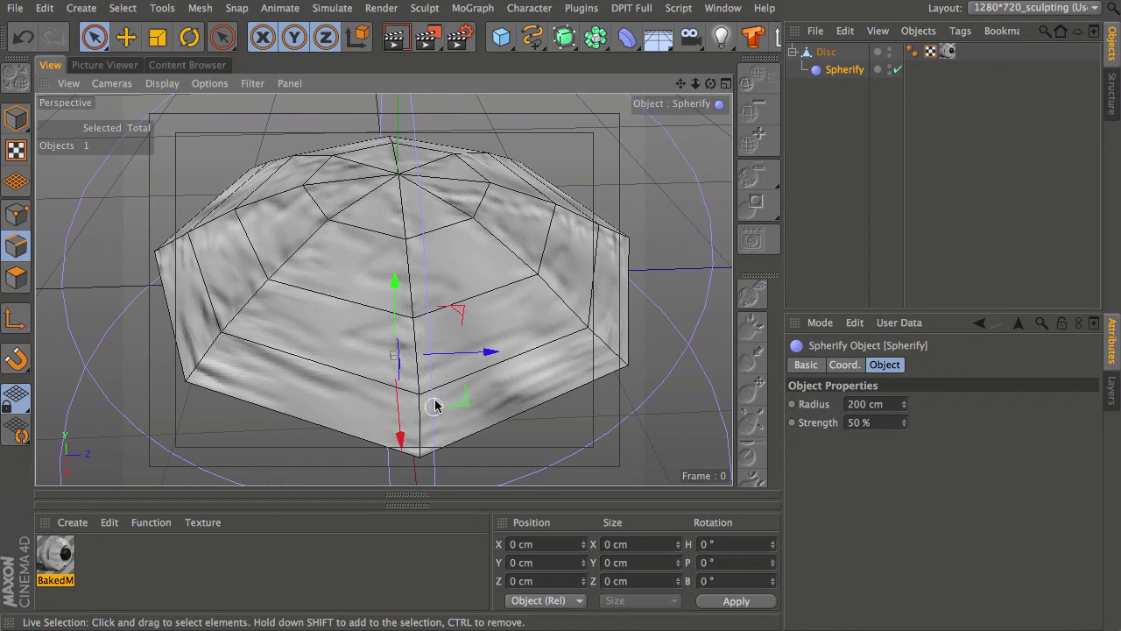
pyautogui.keyDown('alt'); pyautogui.moveTo(436, 406); pyautogui.dragTo(418, 358); pyautogui.keyUp('alt')
pyautogui.keyDown('alt'); pyautogui.moveTo(417, 415); pyautogui.dragTo(416, 399); pyautogui.keyUp('alt')
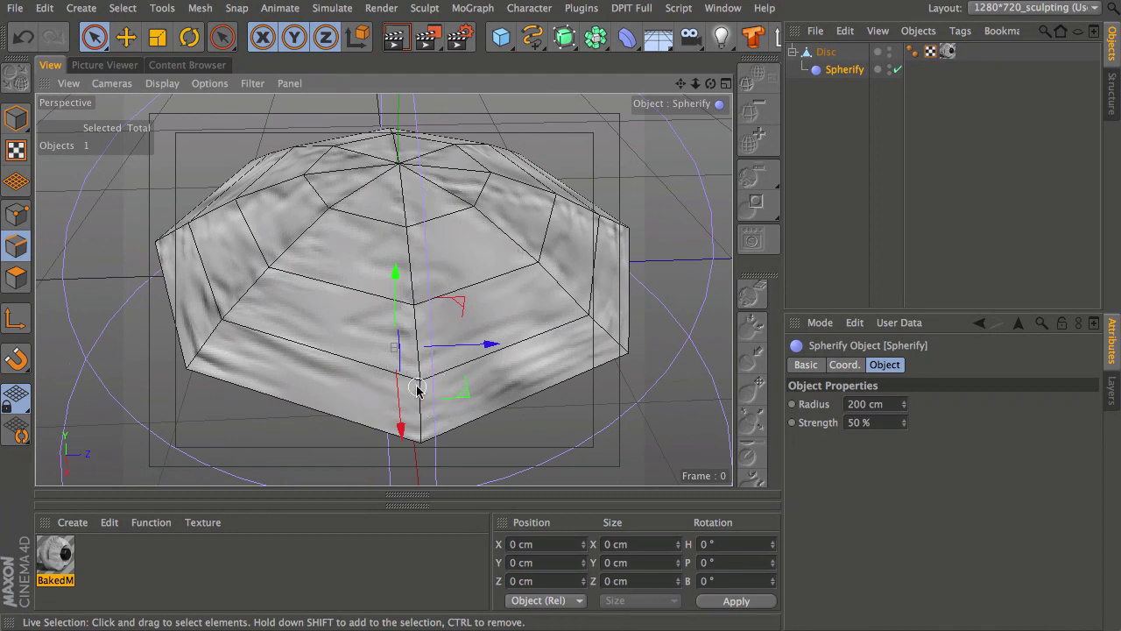
pyautogui.keyDown('alt'); pyautogui.moveTo(417, 391); pyautogui.dragTo(381, 385); pyautogui.keyUp('alt')
pyautogui.keyDown('alt'); pyautogui.moveTo(399, 162); pyautogui.dragTo(385, 315); pyautogui.keyUp('alt')
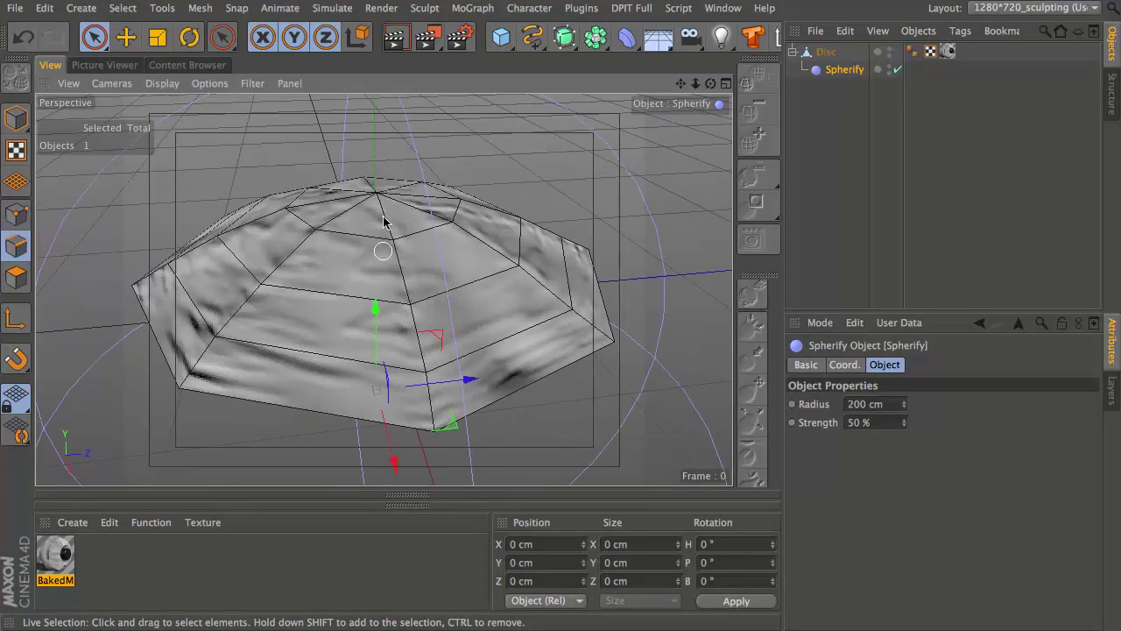
# Preview-render the domed Disc with a temporary raised Light using Shadow Maps (Soft), and delete the Light
pyautogui.click(720, 37)
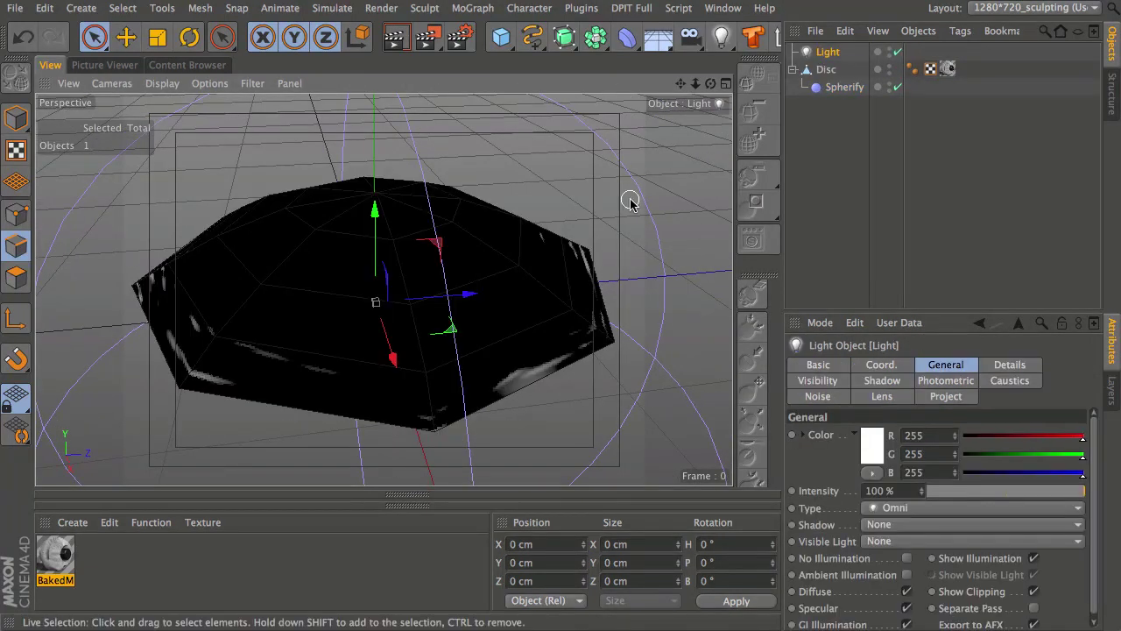
pyautogui.moveTo(393, 243); pyautogui.dragTo(562, 169)
pyautogui.click(394, 39)
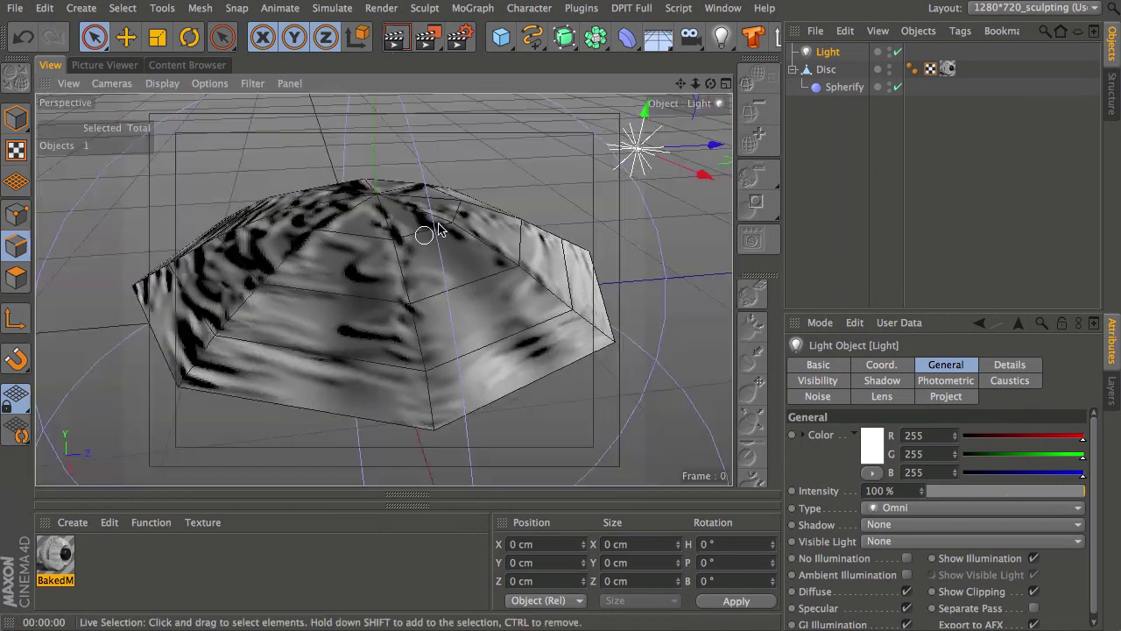
pyautogui.click(902, 525)
pyautogui.click(911, 560)
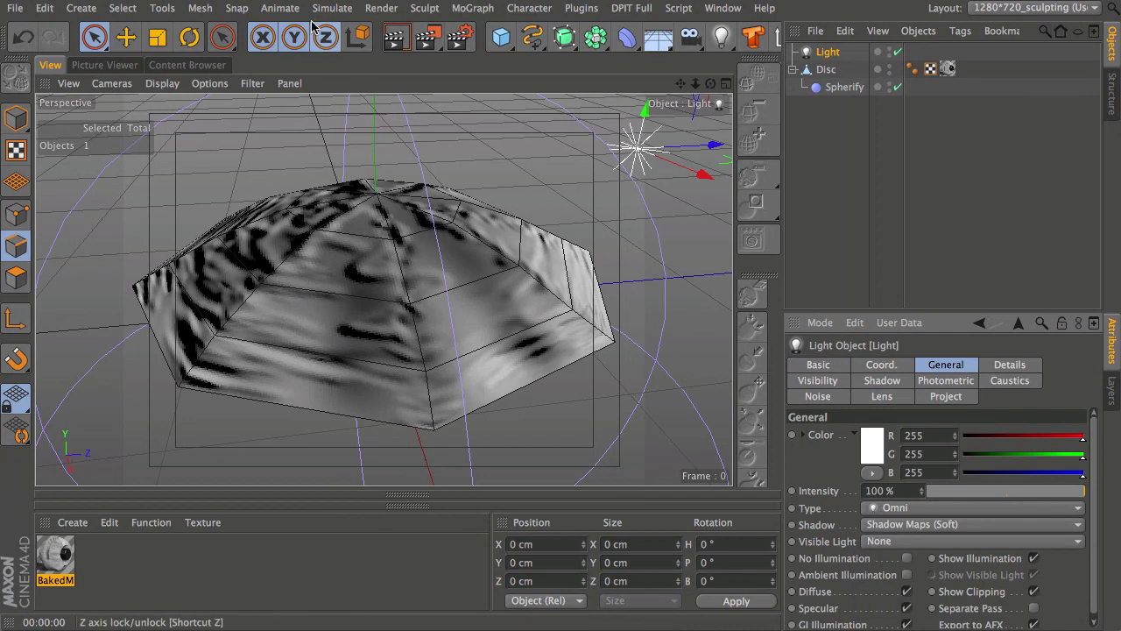
pyautogui.click(393, 39)
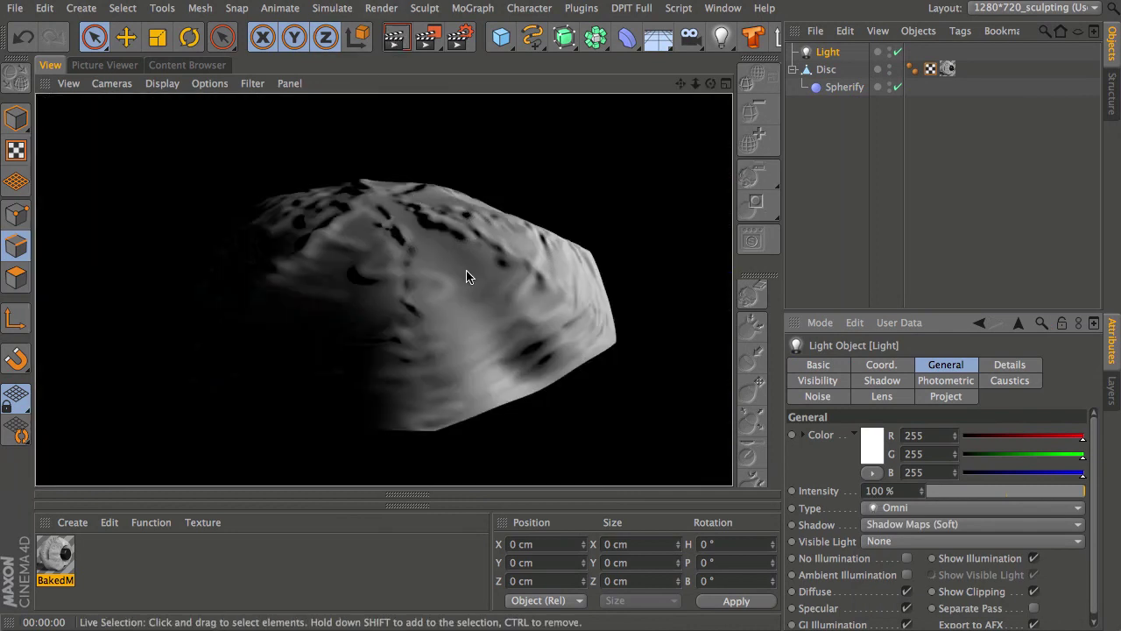
pyautogui.keyDown('alt'); pyautogui.moveTo(344, 368); pyautogui.dragTo(385, 272); pyautogui.keyUp('alt')
pyautogui.press('Delete')
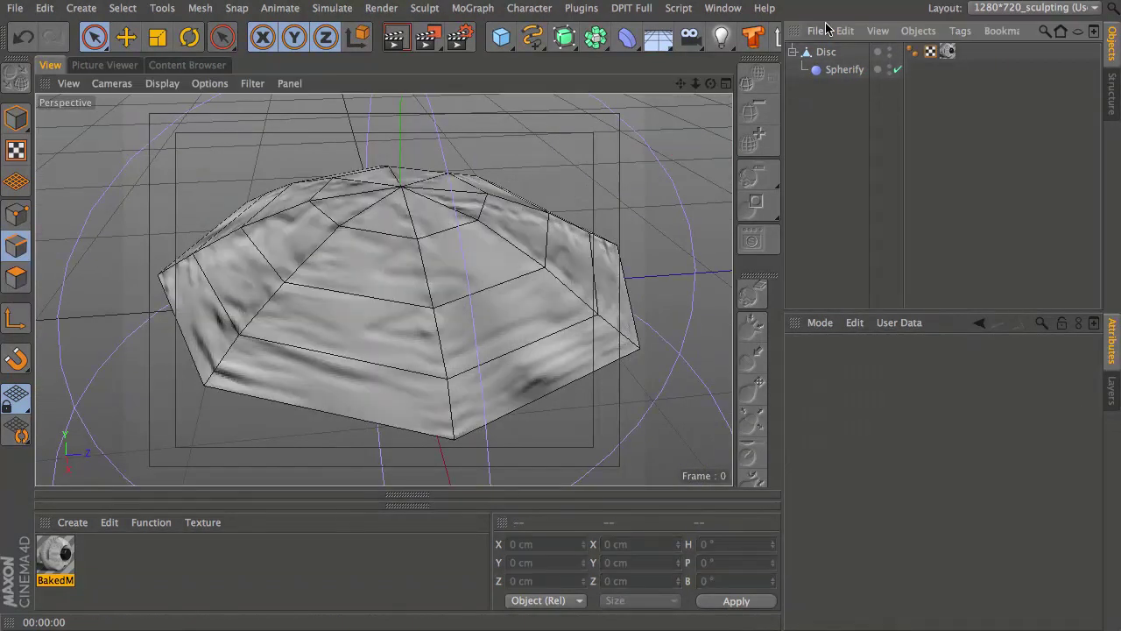
# Select the Disc with its hierarchy collapsed, and fold away the material and coordinate managers to enlarge the viewport
pyautogui.click(792, 53)
pyautogui.click(820, 52)
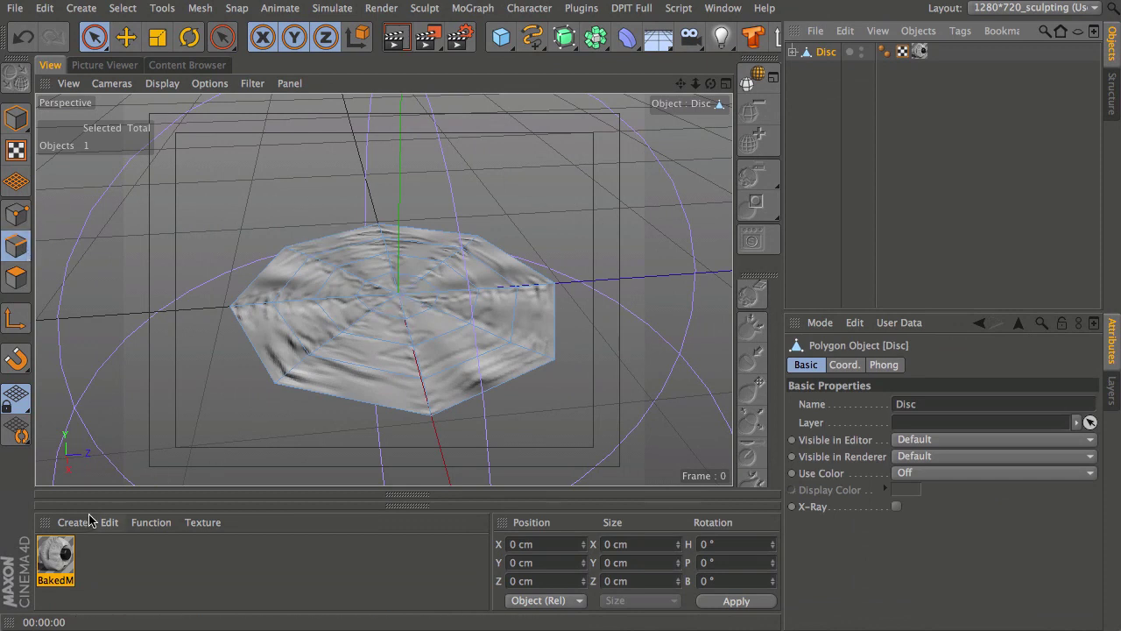
pyautogui.keyDown('ctrl'); pyautogui.click(46, 532); pyautogui.keyUp('ctrl')
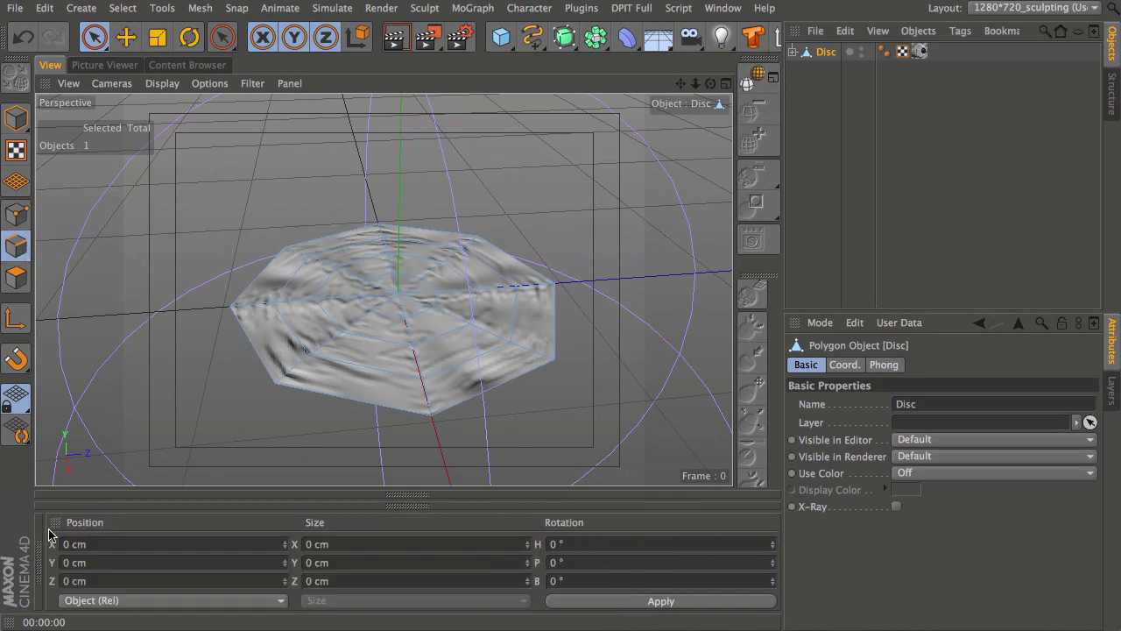
pyautogui.keyDown('ctrl'); pyautogui.click(50, 526); pyautogui.keyUp('ctrl')
# Hide the Spherify deformer's sphere guide and collapse the Disc's hierarchy
pyautogui.keyDown('alt'); pyautogui.moveTo(405, 353); pyautogui.dragTo(404, 401); pyautogui.keyUp('alt')
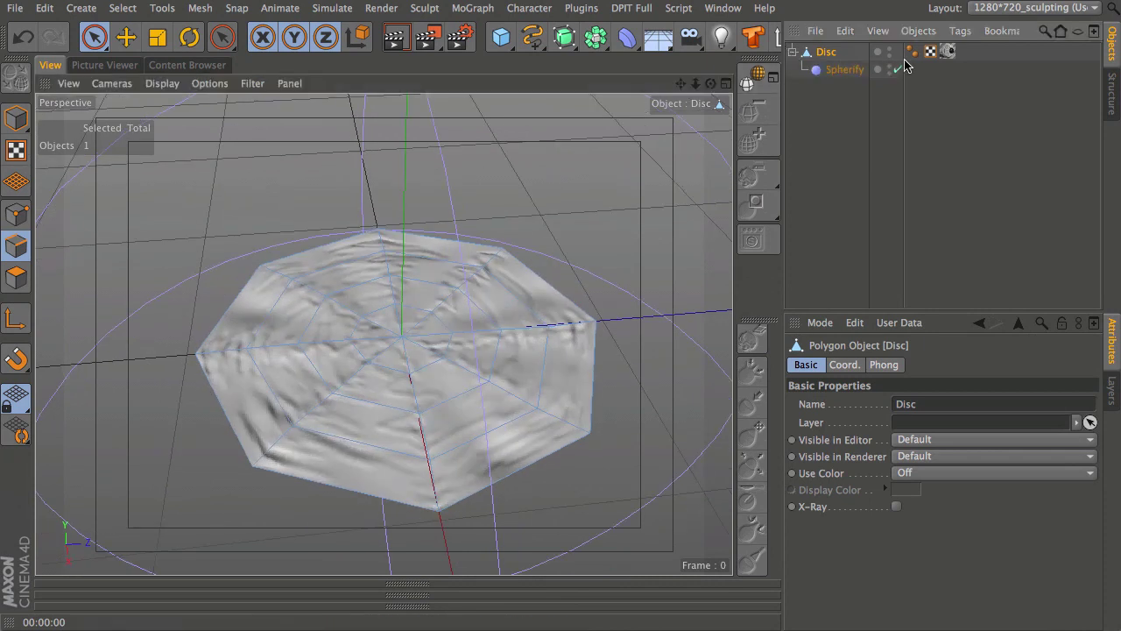
pyautogui.click(886, 68)
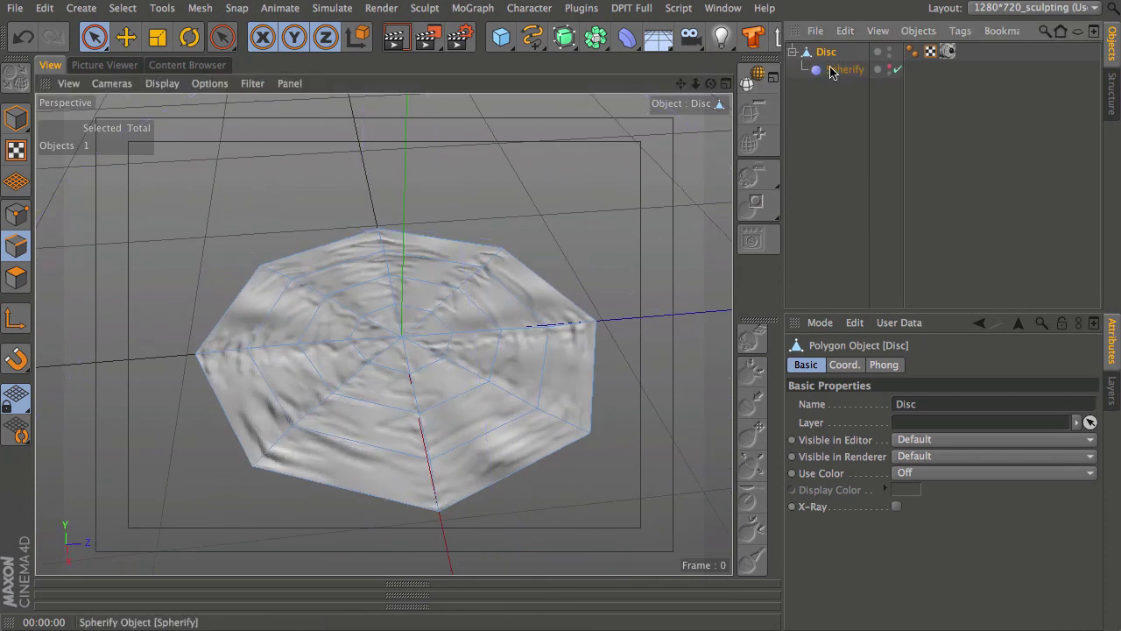
pyautogui.click(792, 52)
# Select the Disc's radial edges from center to rim along the four spokes on the near and right sides
pyautogui.scroll(2, 408, 355)
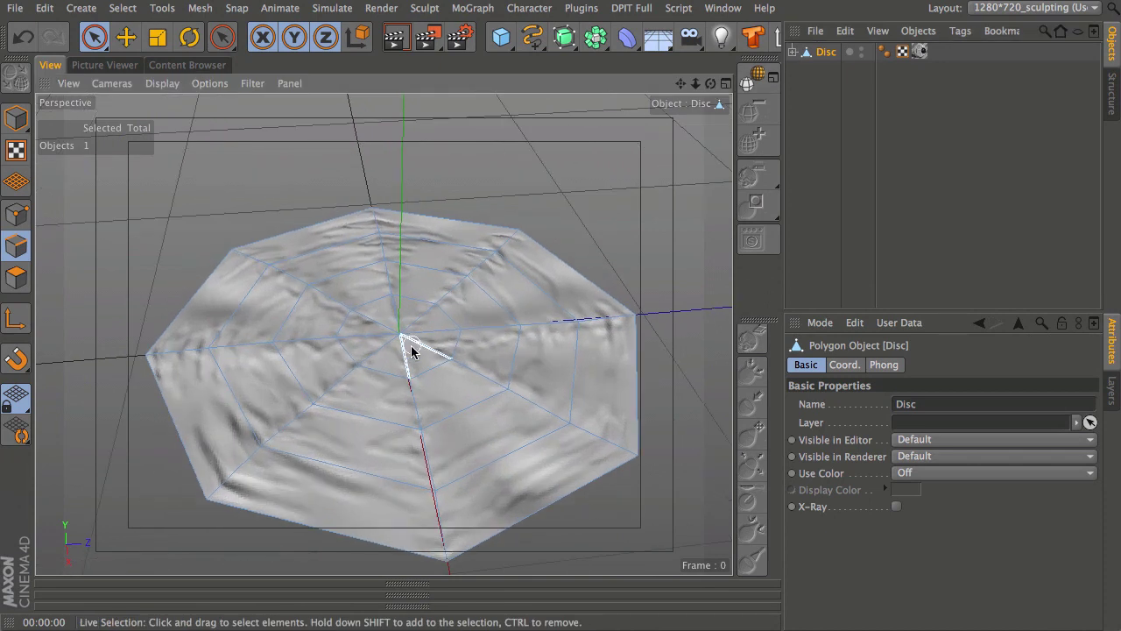
pyautogui.keyDown('alt'); pyautogui.moveTo(412, 348); pyautogui.dragTo(425, 302, button='middle'); pyautogui.keyUp('alt')
pyautogui.click(400, 320)
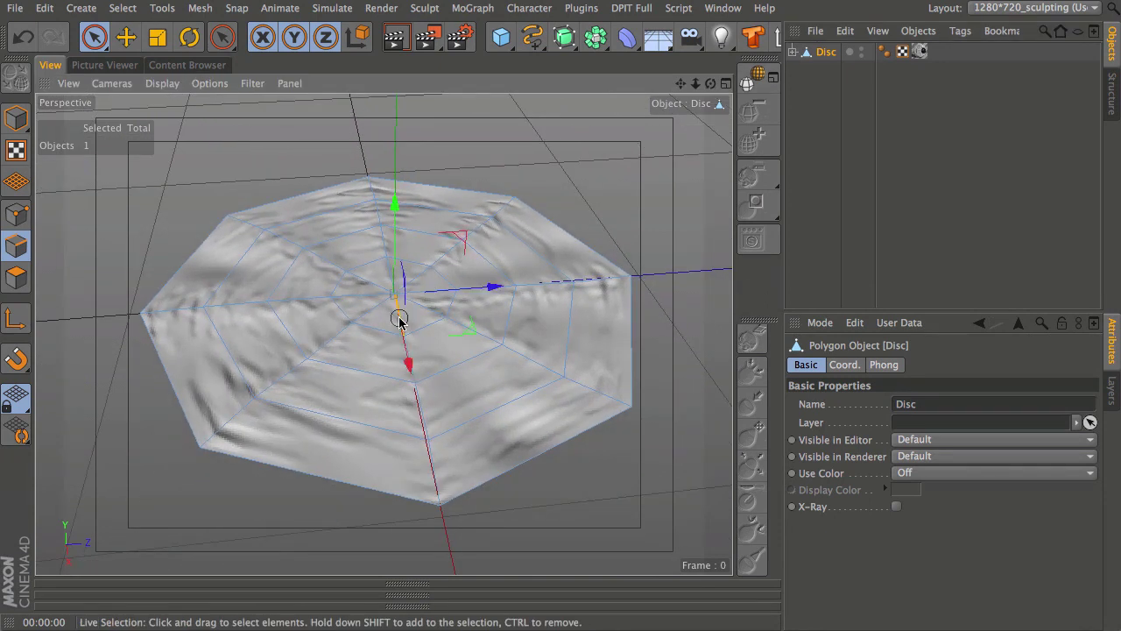
pyautogui.keyDown('shift'); pyautogui.click(413, 361); pyautogui.keyUp('shift')
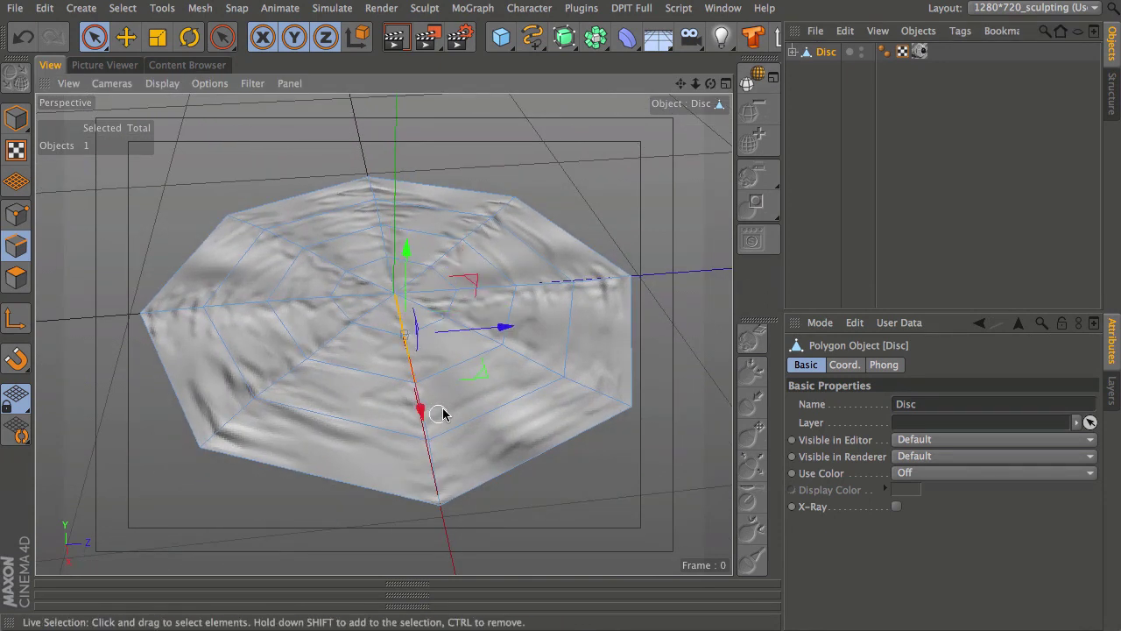
pyautogui.keyDown('shift'); pyautogui.click(248, 417); pyautogui.keyUp('shift')
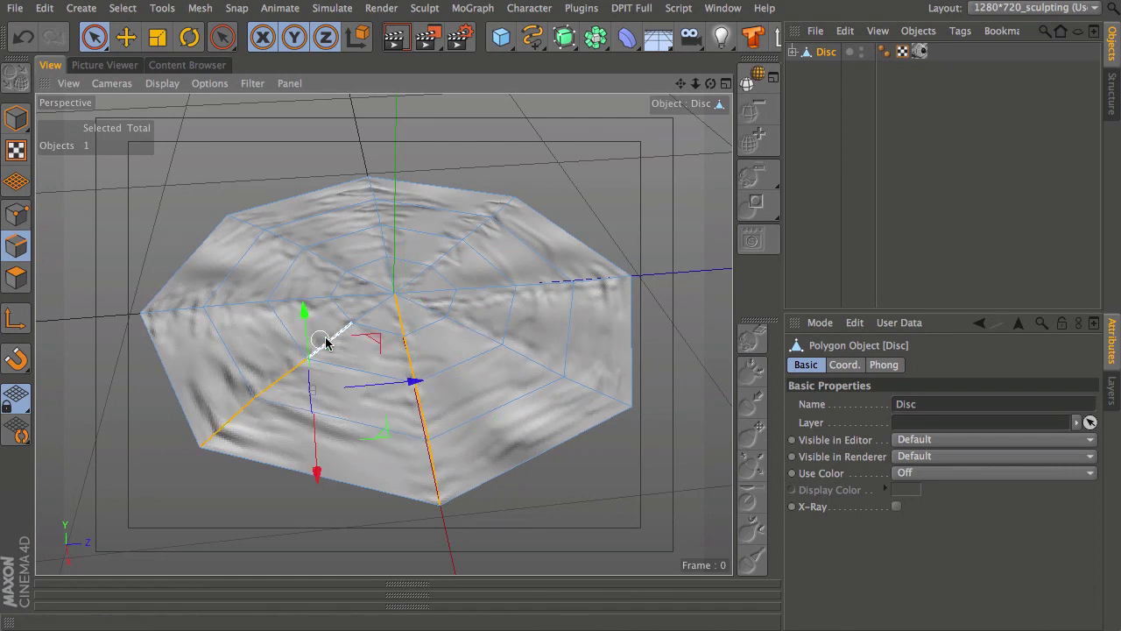
pyautogui.moveTo(374, 311)
pyautogui.keyDown('shift'); pyautogui.mouseDown()
pyautogui.moveTo(375, 300)
pyautogui.moveTo(451, 293)
pyautogui.moveTo(544, 296)
pyautogui.moveTo(578, 373)
pyautogui.moveTo(592, 378)
pyautogui.mouseUp(); pyautogui.keyUp('shift')
pyautogui.keyDown('shift'); pyautogui.moveTo(601, 286); pyautogui.dragTo(594, 280); pyautogui.keyUp('shift')
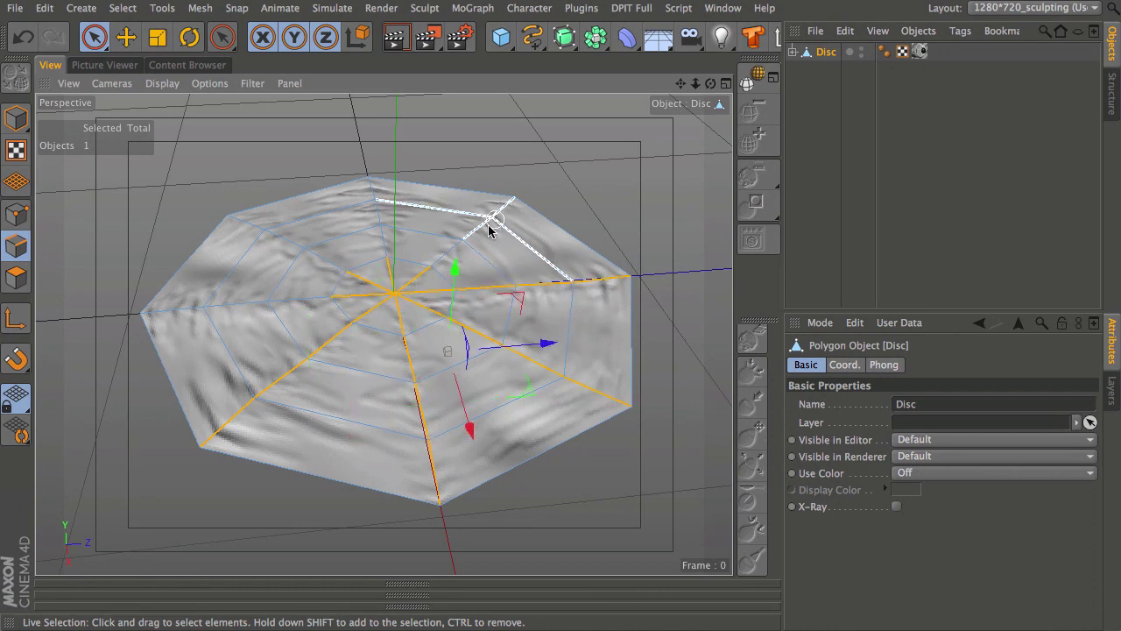
# Add the edges of the remaining four spokes to the selection so every radial line runs from center to rim
pyautogui.keyDown('alt'); pyautogui.moveTo(292, 324); pyautogui.dragTo(583, 461); pyautogui.keyUp('alt')
pyautogui.keyDown('shift'); pyautogui.moveTo(274, 291); pyautogui.dragTo(201, 278); pyautogui.keyUp('shift')
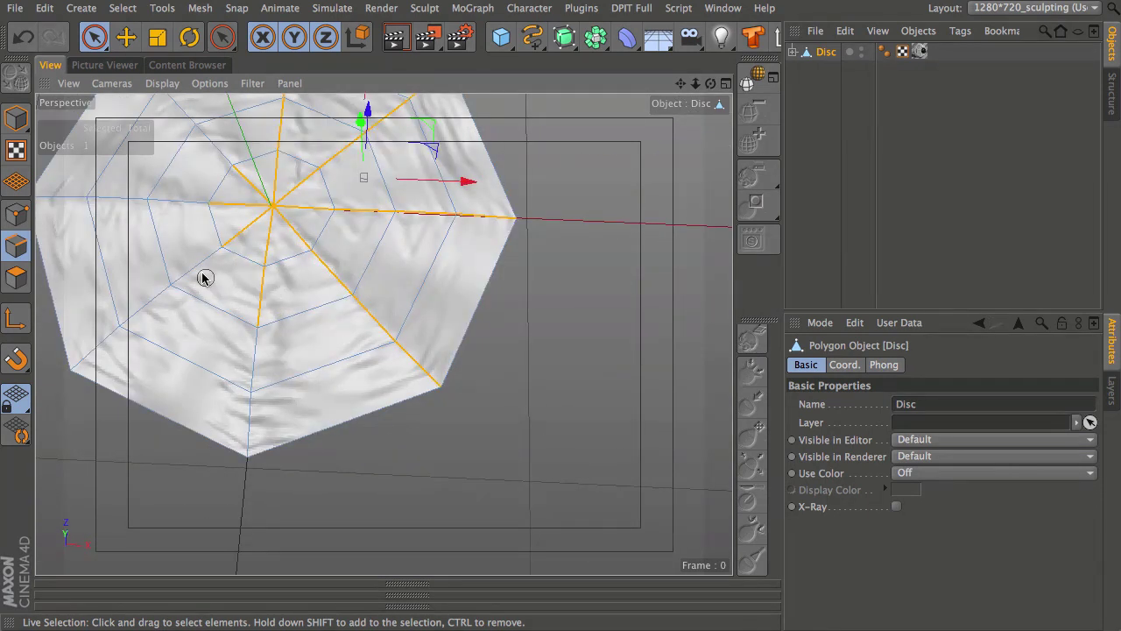
pyautogui.keyDown('shift'); pyautogui.moveTo(211, 158); pyautogui.dragTo(218, 170); pyautogui.keyUp('shift')
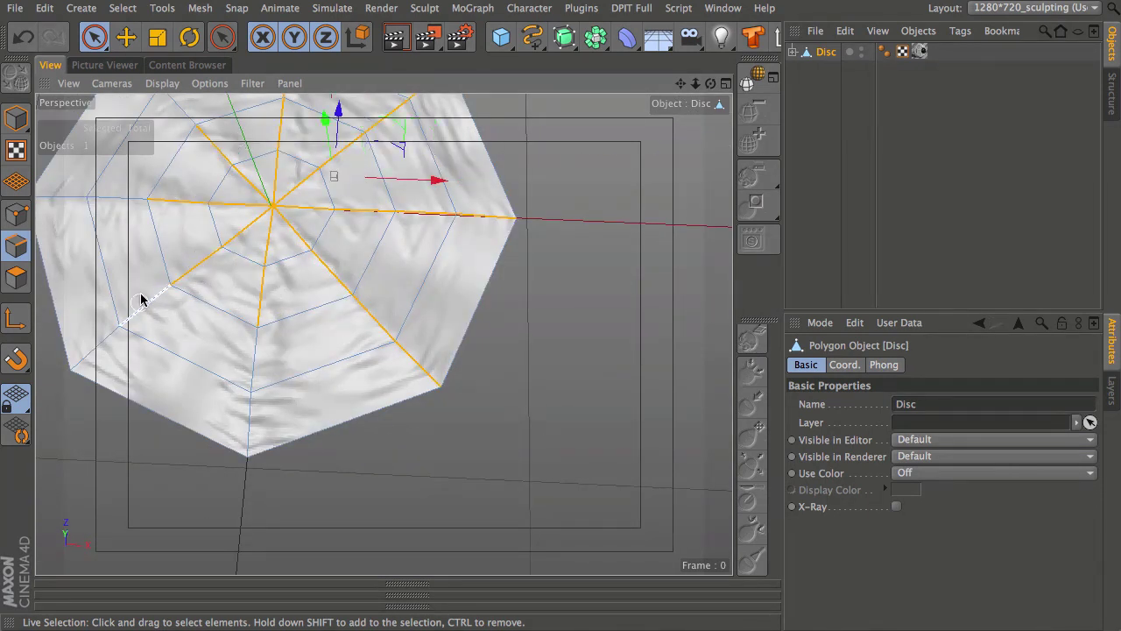
pyautogui.keyDown('shift'); pyautogui.click(252, 361); pyautogui.keyUp('shift')
pyautogui.keyDown('shift'); pyautogui.click(247, 429); pyautogui.keyUp('shift')
pyautogui.keyDown('shift'); pyautogui.click(100, 343); pyautogui.keyUp('shift')
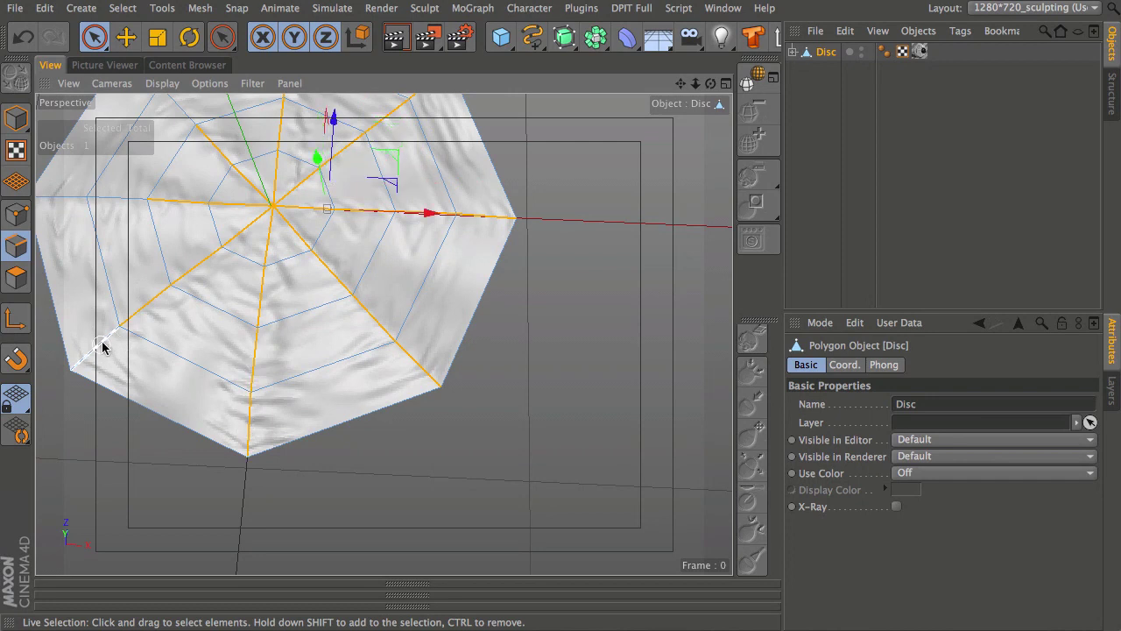
pyautogui.keyDown('alt'); pyautogui.moveTo(295, 299); pyautogui.dragTo(298, 327); pyautogui.keyUp('alt')
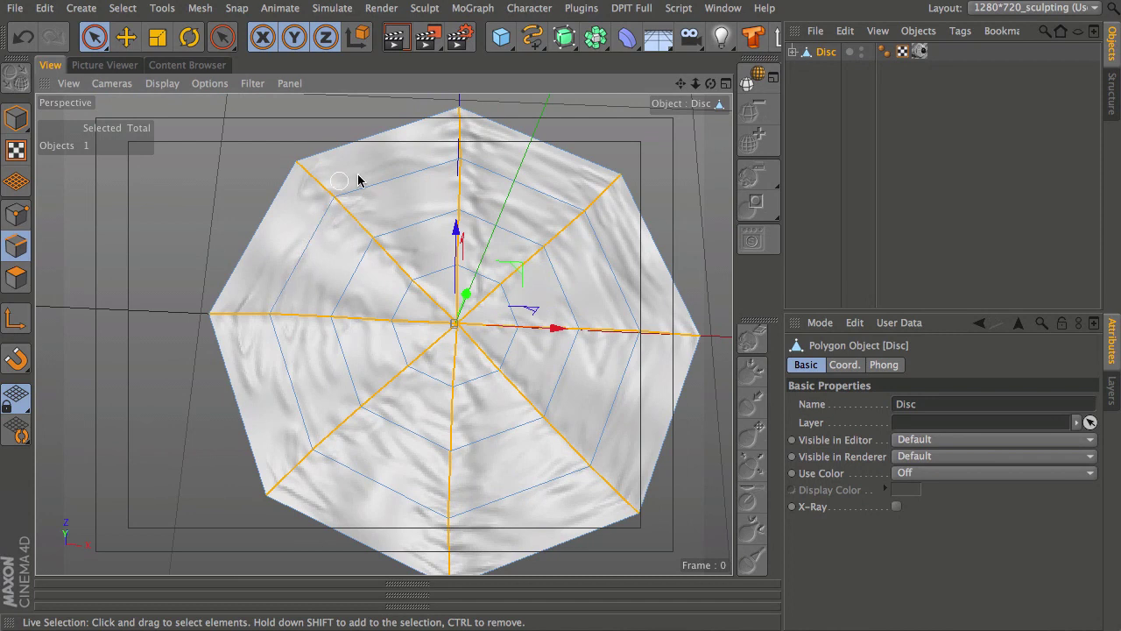
# Convert the selected radial edges of the Disc into a spline with Edge to Spline
pyautogui.keyDown('alt'); pyautogui.moveTo(405, 310); pyautogui.dragTo(394, 274); pyautogui.keyUp('alt')
pyautogui.keyDown('alt'); pyautogui.moveTo(372, 346); pyautogui.dragTo(368, 77); pyautogui.keyUp('alt')
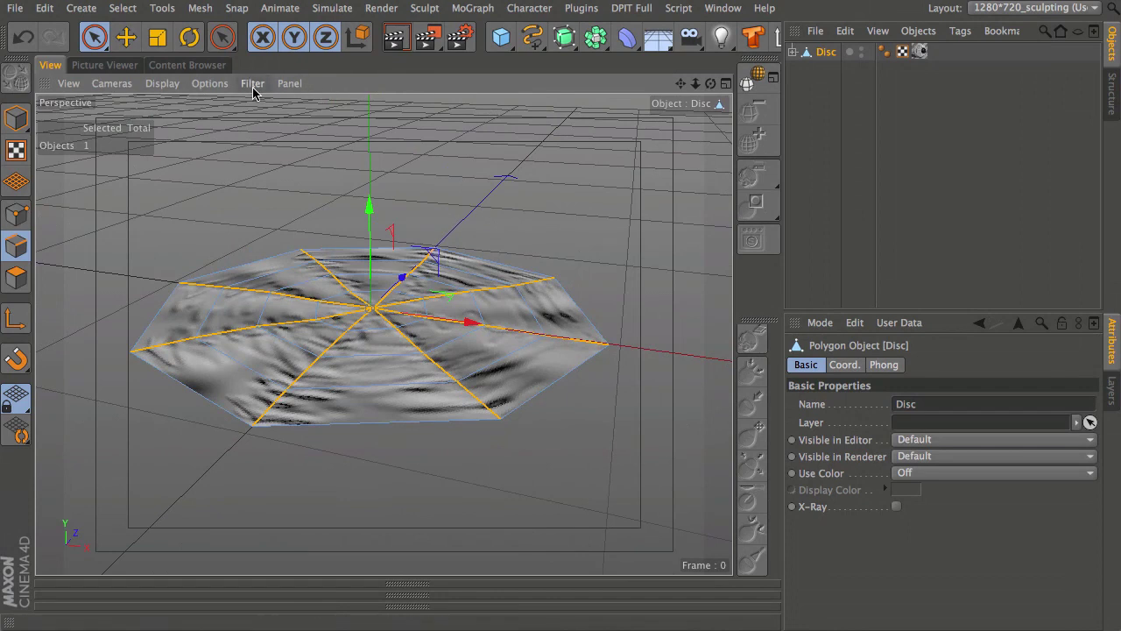
pyautogui.click(196, 10)
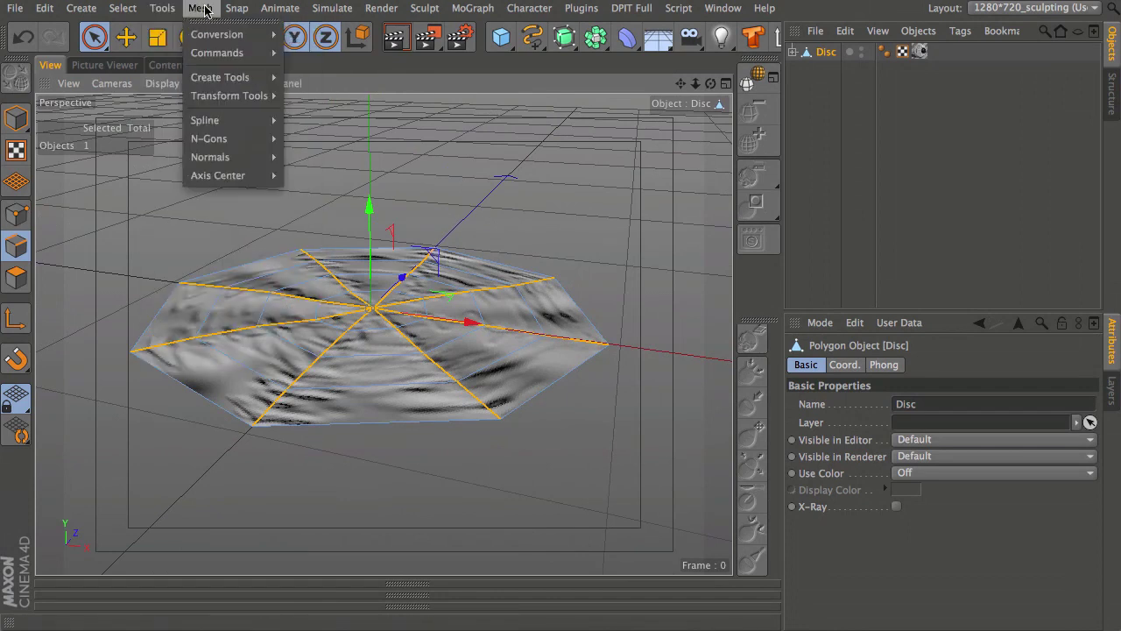
pyautogui.moveTo(237, 61)
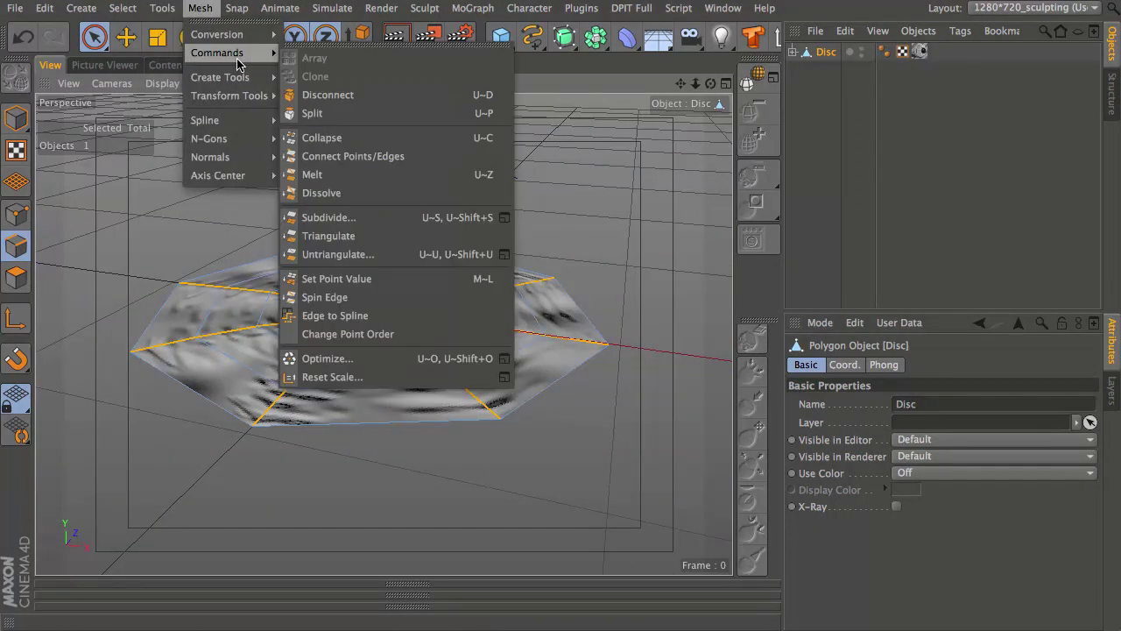
pyautogui.click(329, 317)
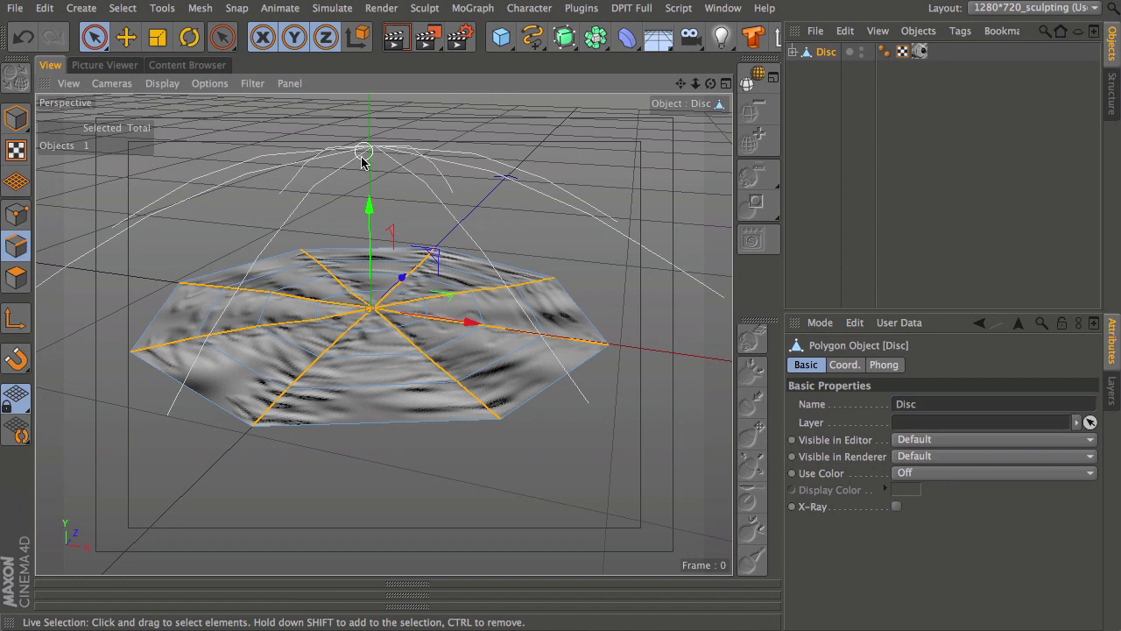
# Switch to point mode, move Disc.Spline out of the Disc's hierarchy, and hide the Disc
pyautogui.click(16, 213)
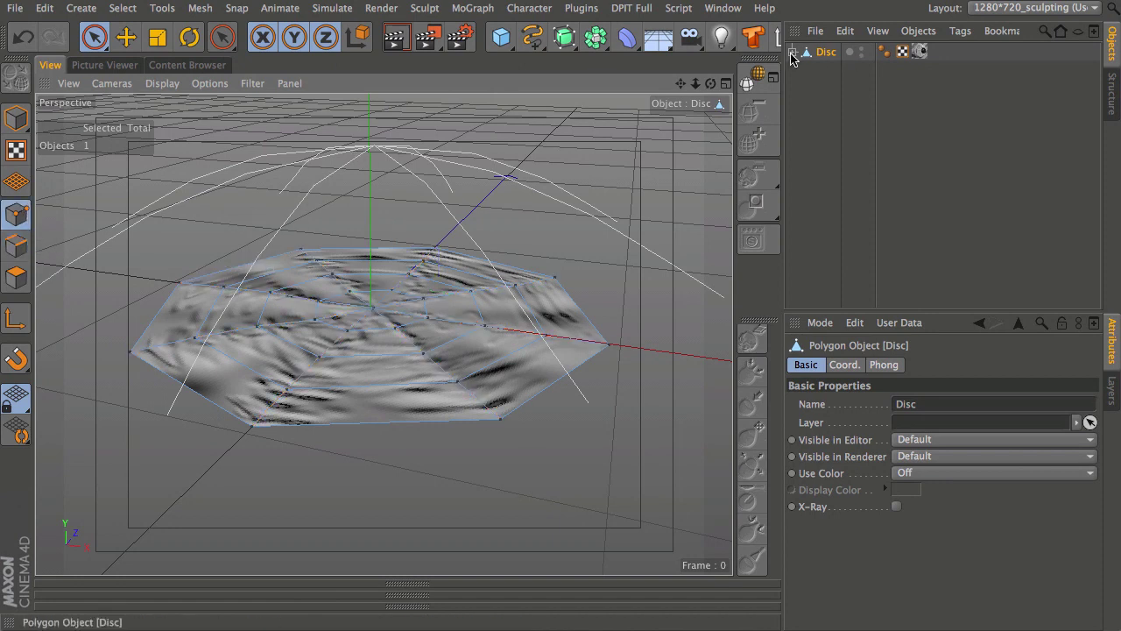
pyautogui.click(793, 52)
pyautogui.click(848, 70)
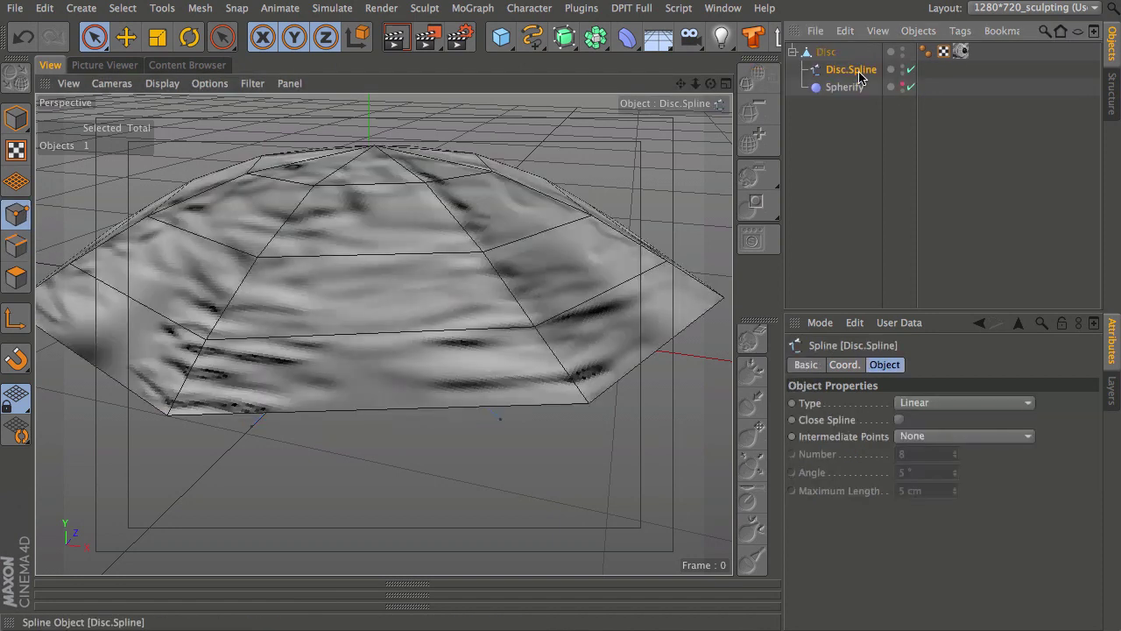
pyautogui.moveTo(867, 111); pyautogui.dragTo(834, 150)
pyautogui.click(791, 51)
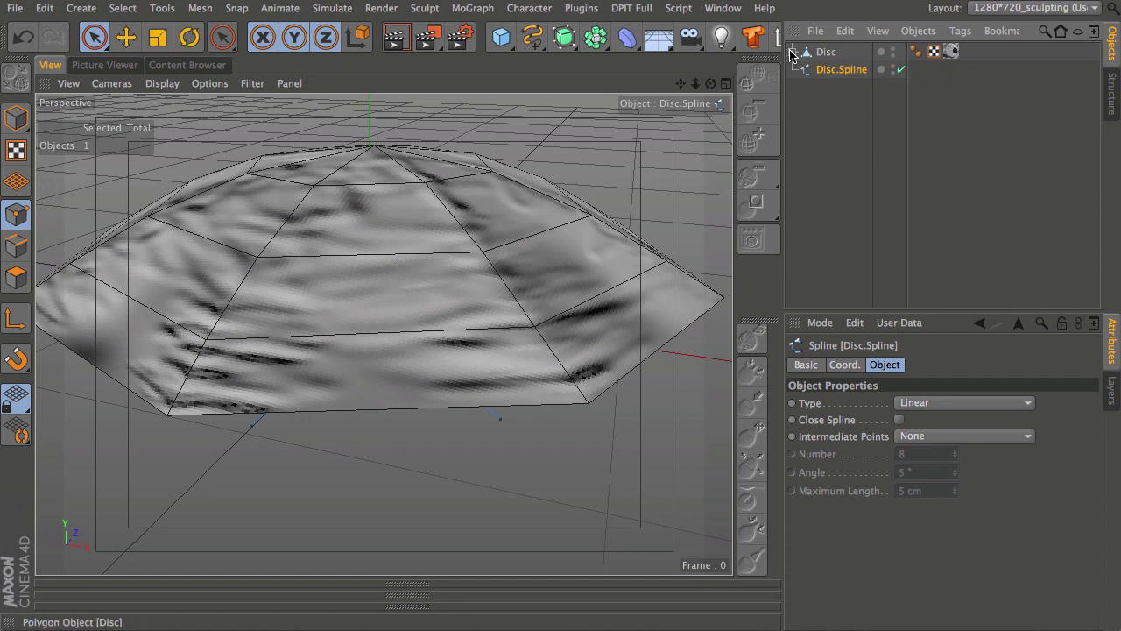
pyautogui.click(893, 49)
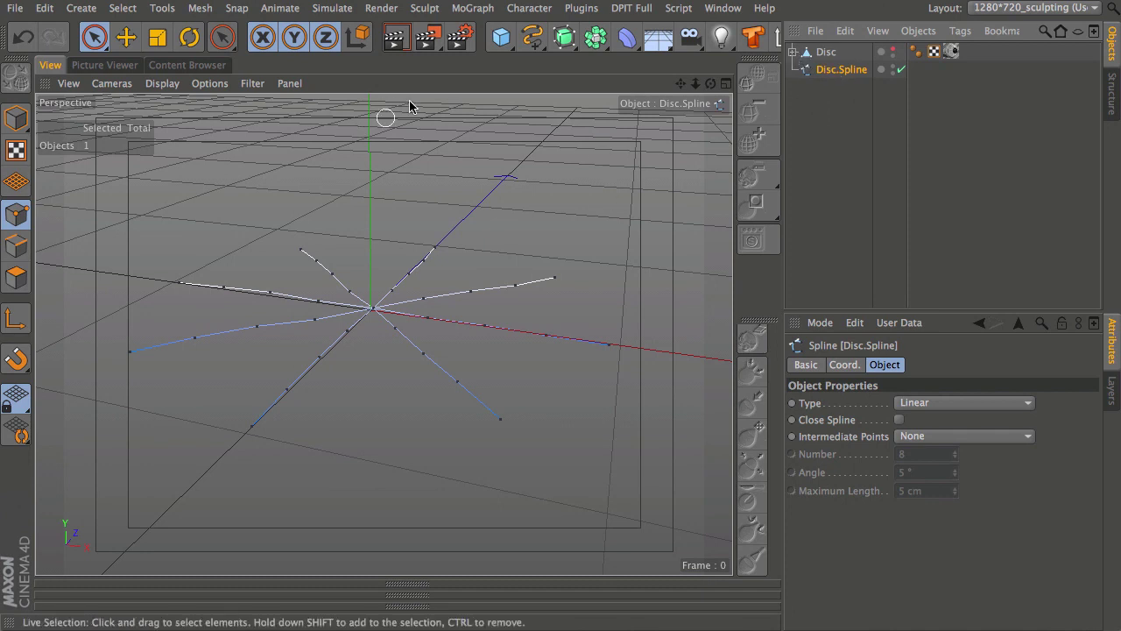
# Add a Circle spline to the scene and open its radius for editing
pyautogui.click(533, 37)
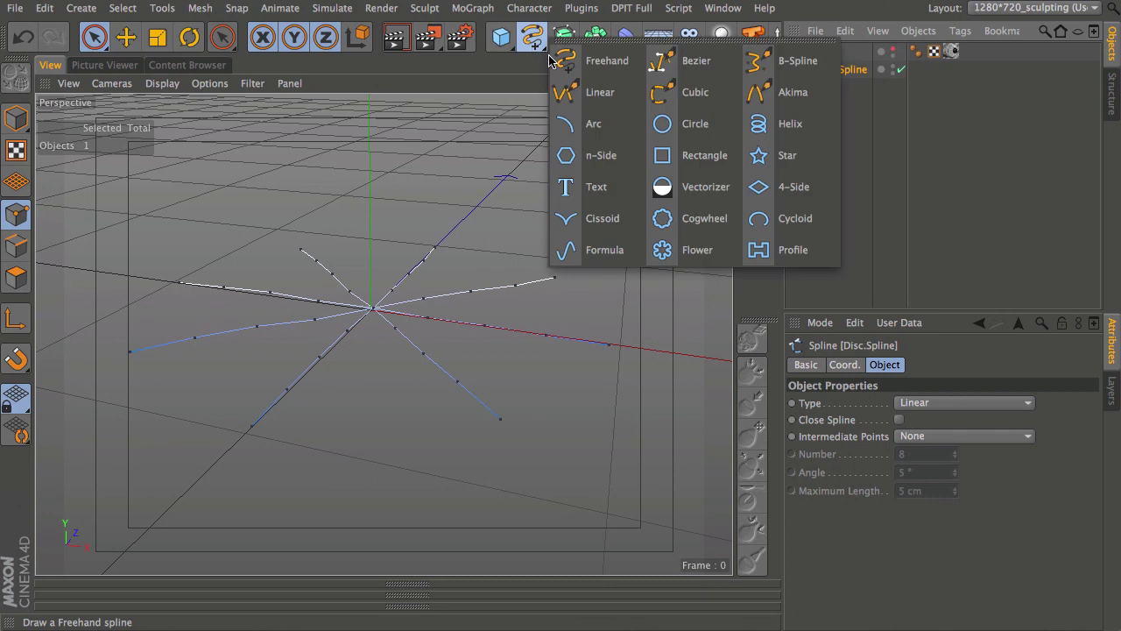
pyautogui.click(681, 127)
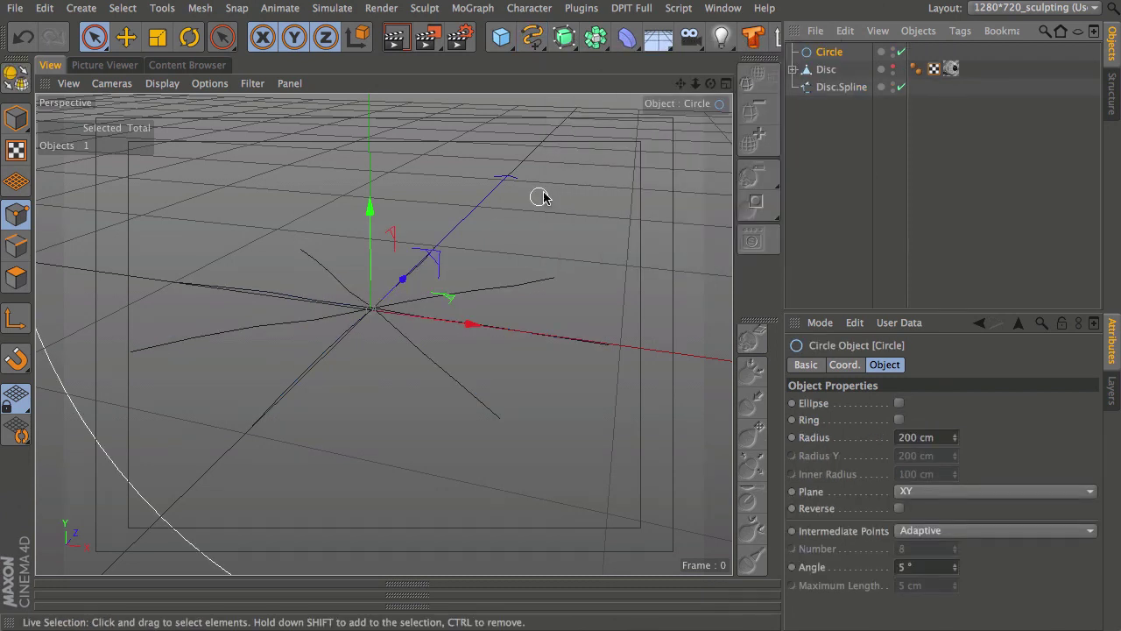
pyautogui.click(915, 437)
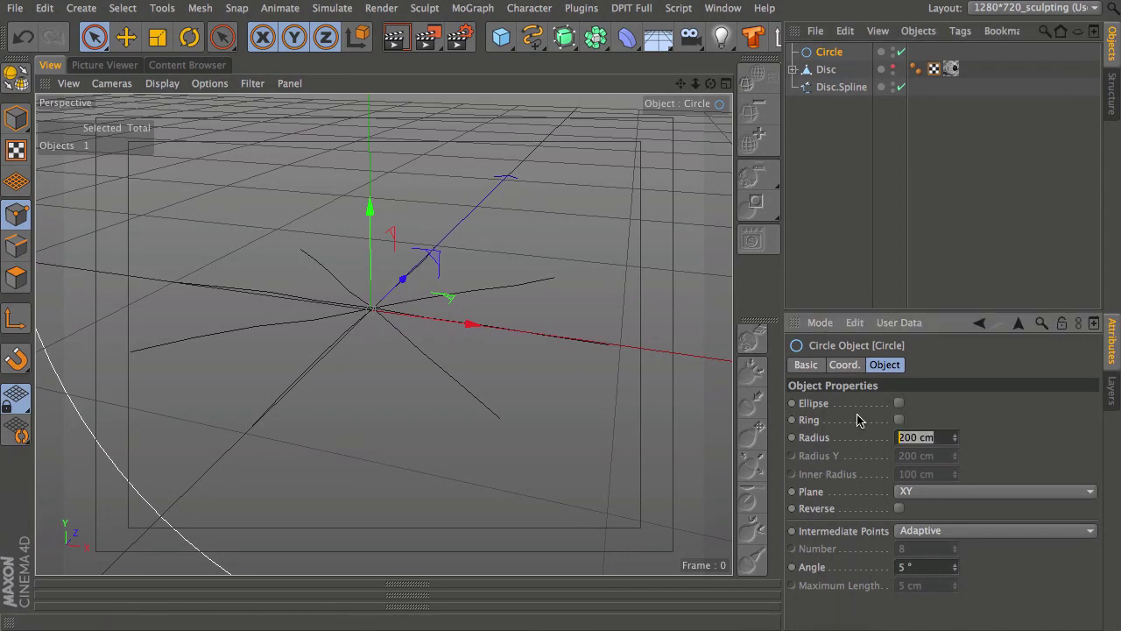
# Set the circle's radius to 1 cm and sweep it along Disc.Spline with a new Sweep NURBS
pyautogui.press('Return')
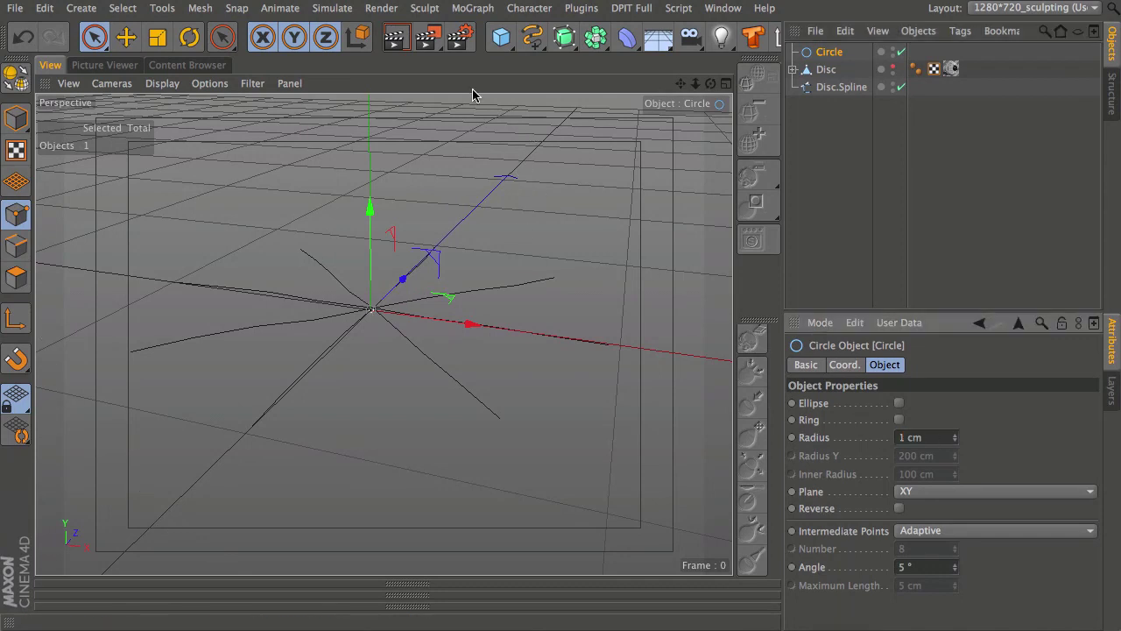
pyautogui.moveTo(564, 37); pyautogui.dragTo(609, 117)
pyautogui.moveTo(839, 106); pyautogui.dragTo(857, 78)
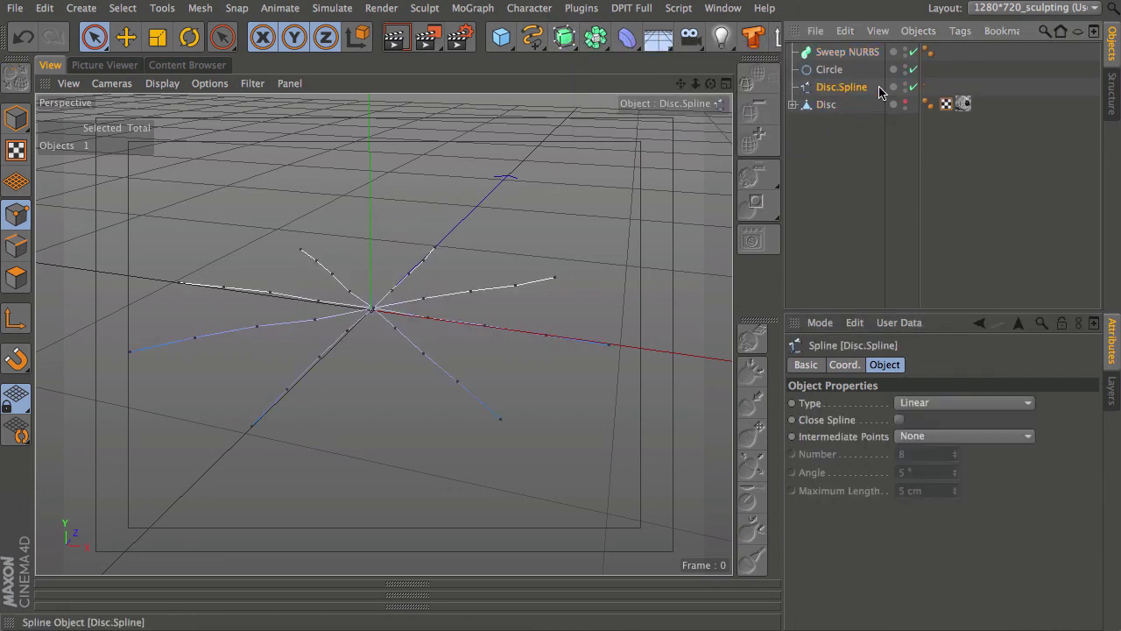
pyautogui.keyDown('ctrl'); pyautogui.click(829, 70); pyautogui.keyUp('ctrl')
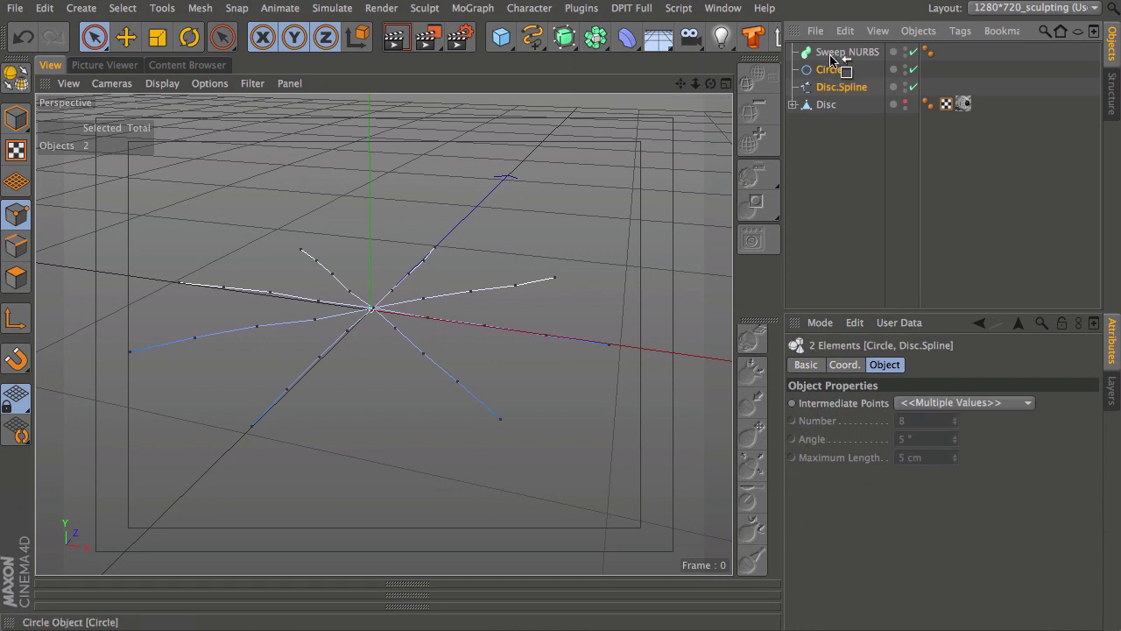
pyautogui.moveTo(834, 56); pyautogui.dragTo(836, 55)
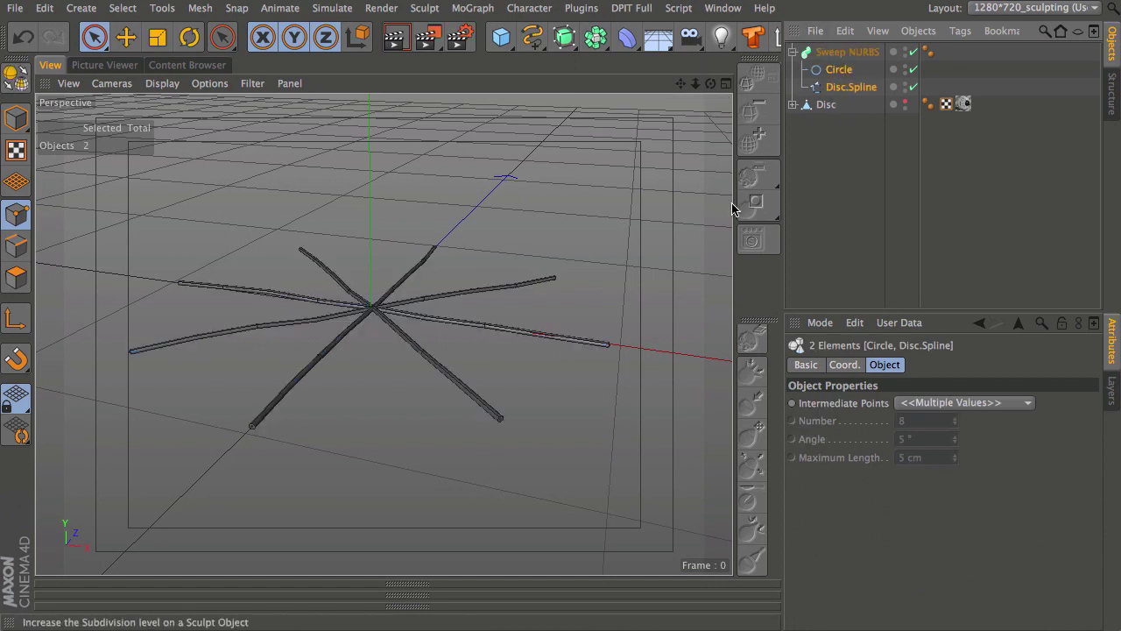
# Set the radius of the Sweep NURBS's profile circle to 0.5 cm
pyautogui.click(839, 69)
pyautogui.moveTo(933, 436); pyautogui.dragTo(873, 444)
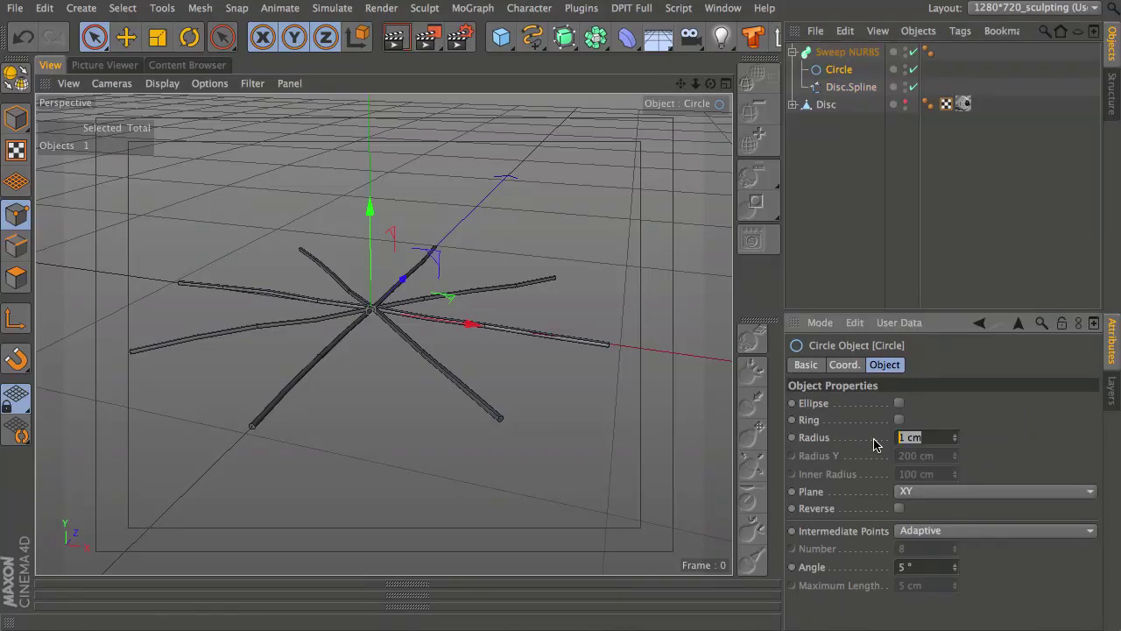
pyautogui.press('Return')
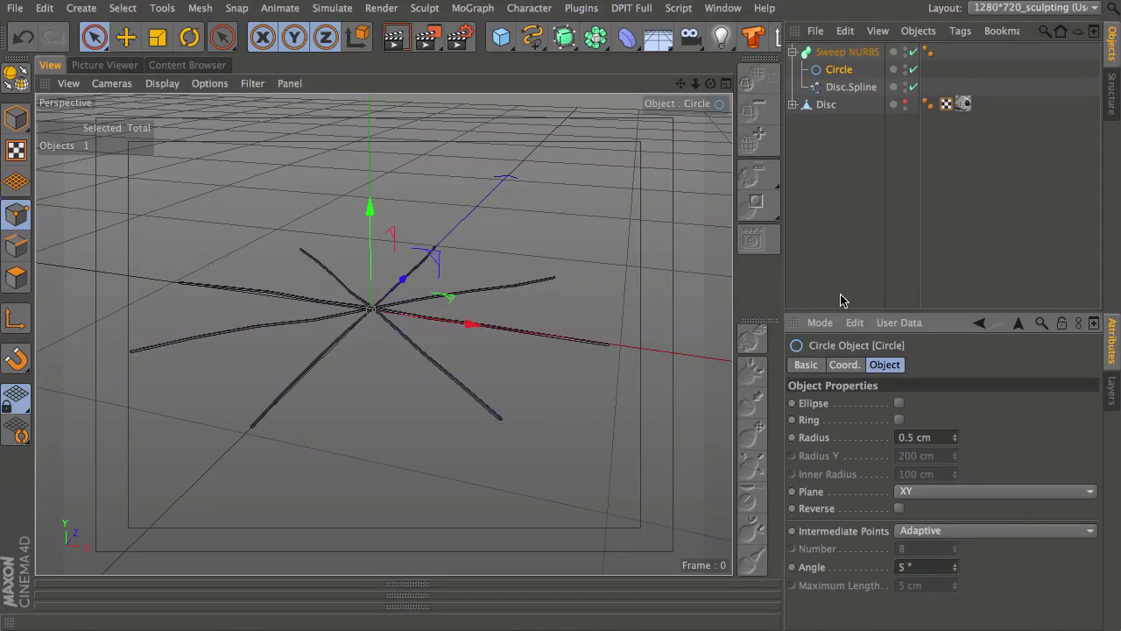
# Try nesting the Sweep NURBS under the hidden Disc, and undo the move
pyautogui.moveTo(826, 54); pyautogui.dragTo(837, 107)
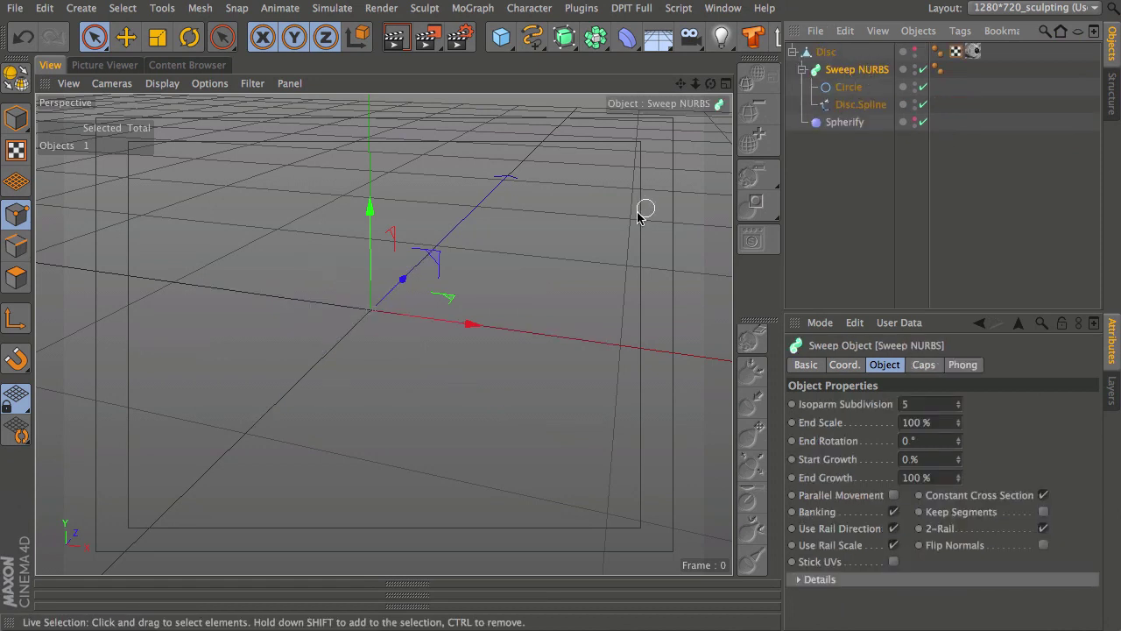
pyautogui.keyDown('alt'); pyautogui.moveTo(507, 229); pyautogui.dragTo(359, 337, button='right'); pyautogui.keyUp('alt')
pyautogui.keyDown('alt'); pyautogui.moveTo(475, 230); pyautogui.dragTo(453, 269, button='middle'); pyautogui.keyUp('alt')
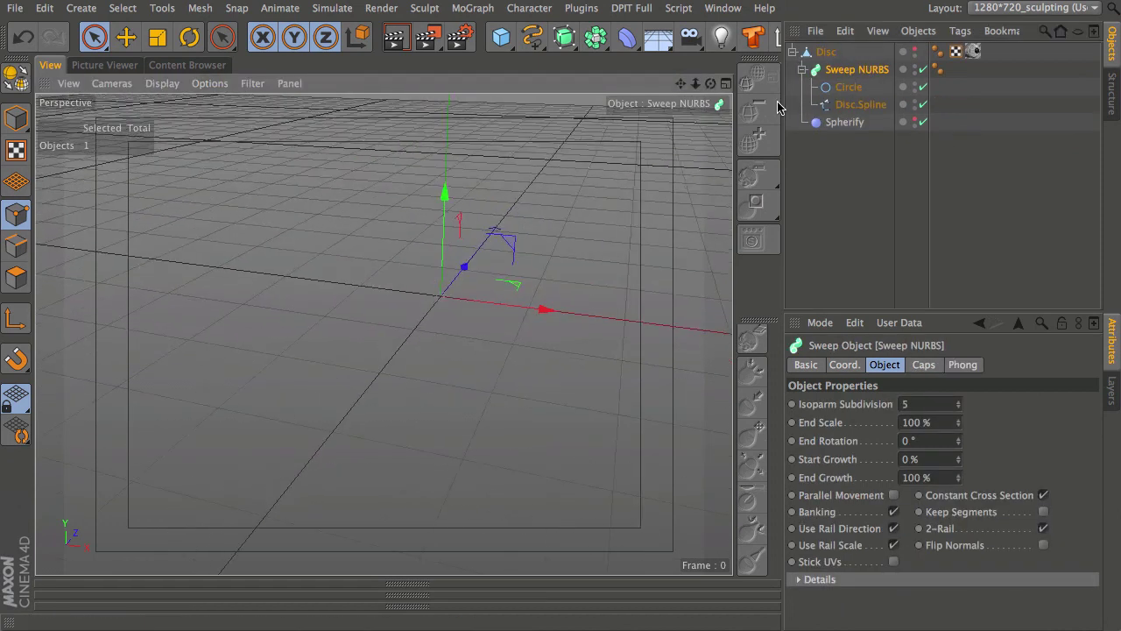
pyautogui.hotkey('ctrl', 'z')
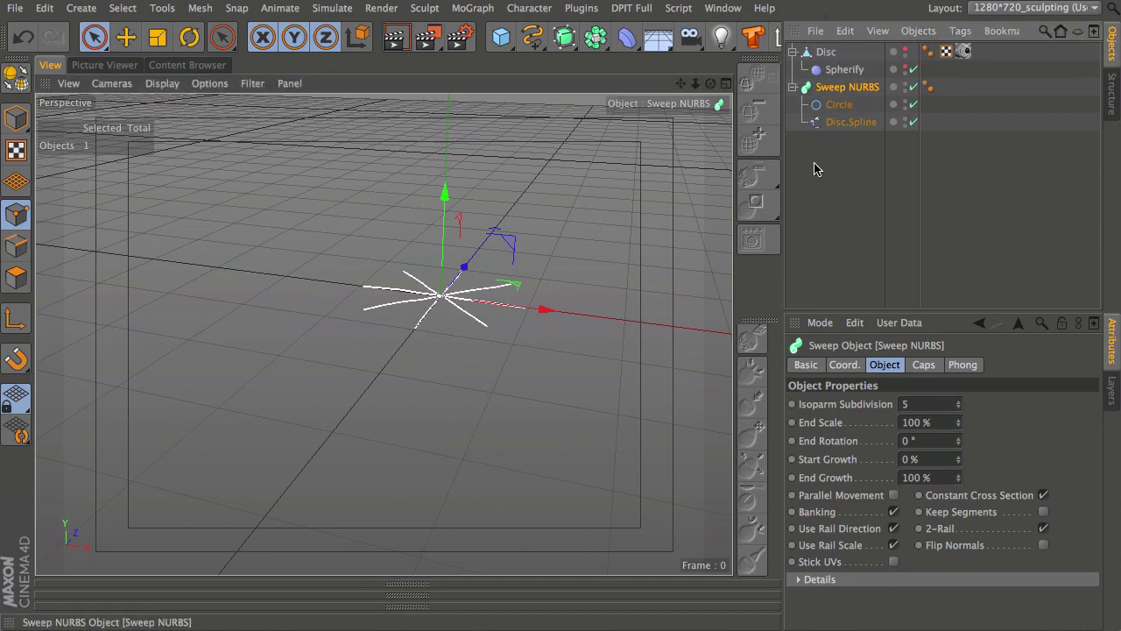
# Make the hidden Disc visible again, together with its Spherify deformer
pyautogui.keyDown('alt'); pyautogui.moveTo(437, 254); pyautogui.dragTo(465, 201, button='right'); pyautogui.keyUp('alt')
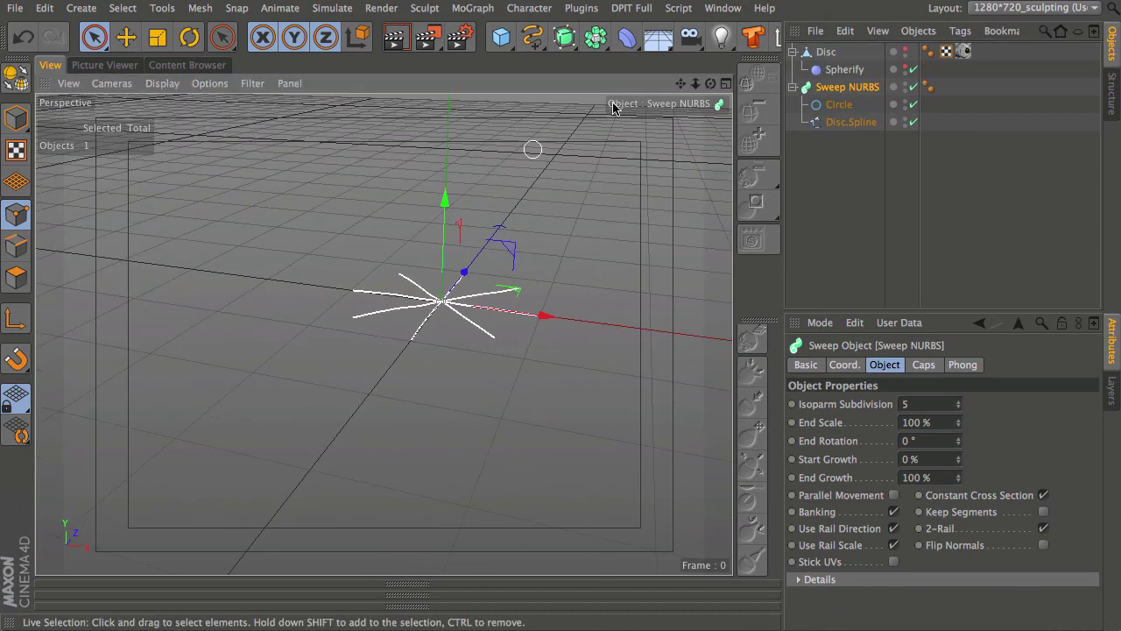
pyautogui.click(904, 51)
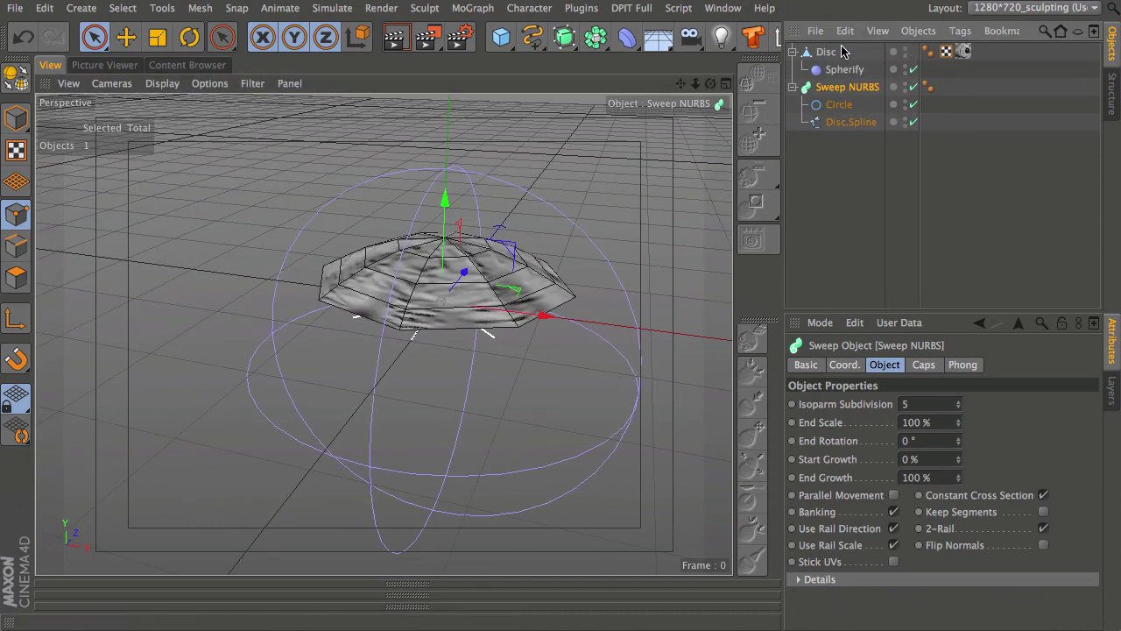
pyautogui.keyDown('alt'); pyautogui.moveTo(456, 295); pyautogui.dragTo(492, 215, button='right'); pyautogui.keyUp('alt')
pyautogui.keyDown('alt'); pyautogui.moveTo(473, 295); pyautogui.dragTo(445, 337, button='middle'); pyautogui.keyUp('alt')
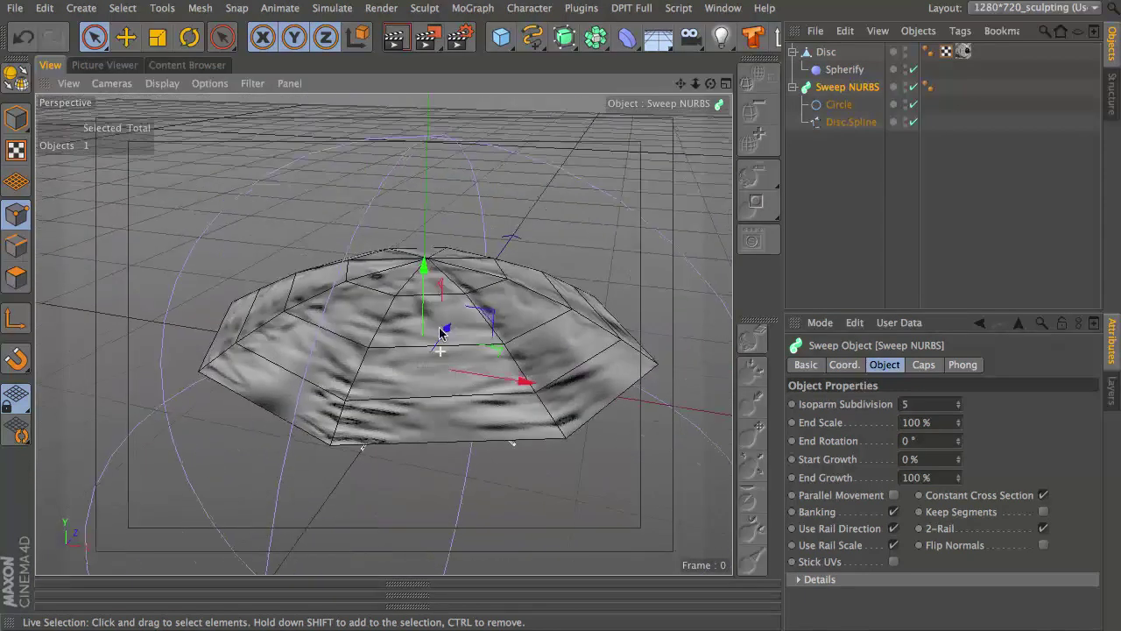
pyautogui.keyDown('alt'); pyautogui.moveTo(445, 337); pyautogui.dragTo(435, 239); pyautogui.keyUp('alt')
# Group the Disc and Sweep NURBS under a null, and nest the Sweep NURBS inside the Disc above Spherify
pyautogui.moveTo(809, 161); pyautogui.dragTo(811, 42)
pyautogui.hotkey('alt', 'g')
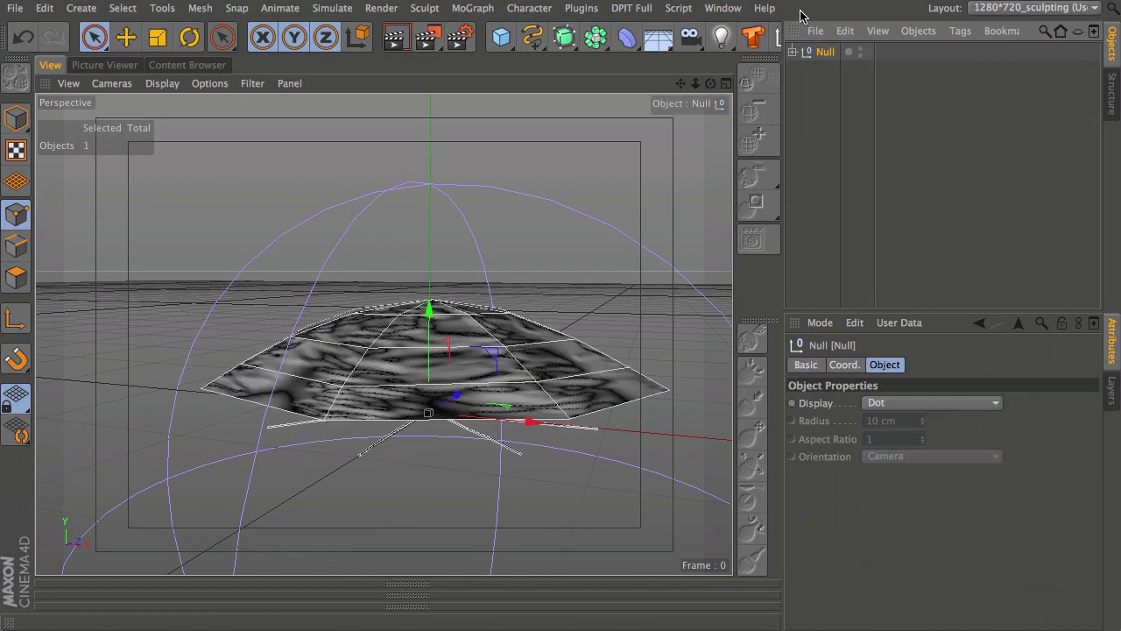
pyautogui.click(792, 54)
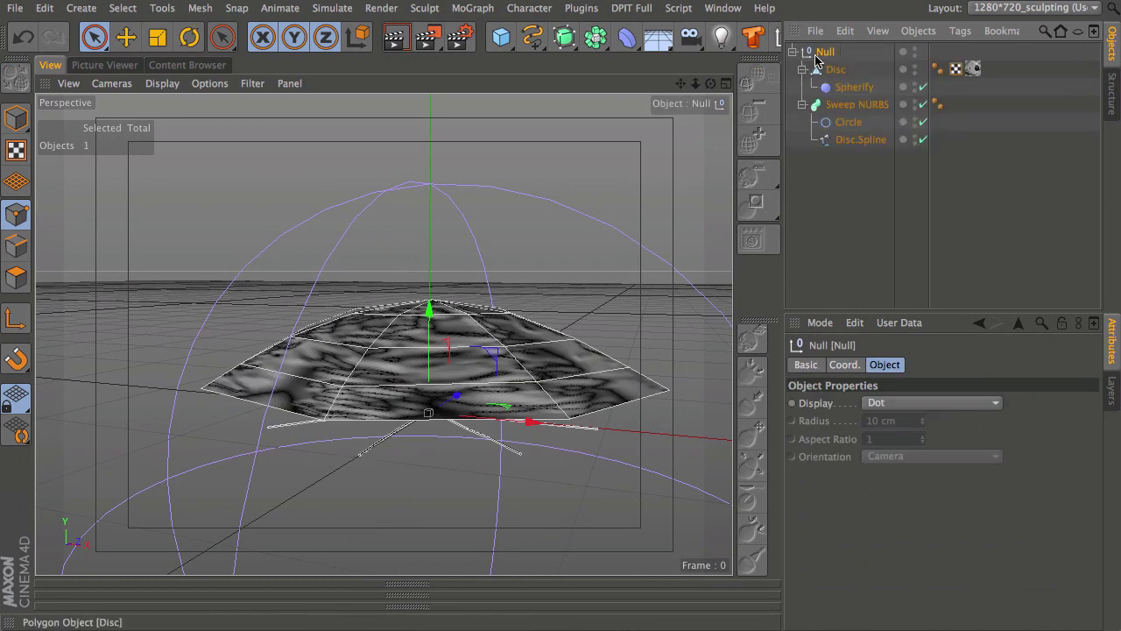
pyautogui.click(804, 105)
pyautogui.moveTo(845, 111)
pyautogui.mouseDown()
pyautogui.moveTo(832, 65)
pyautogui.moveTo(843, 89)
pyautogui.mouseUp()
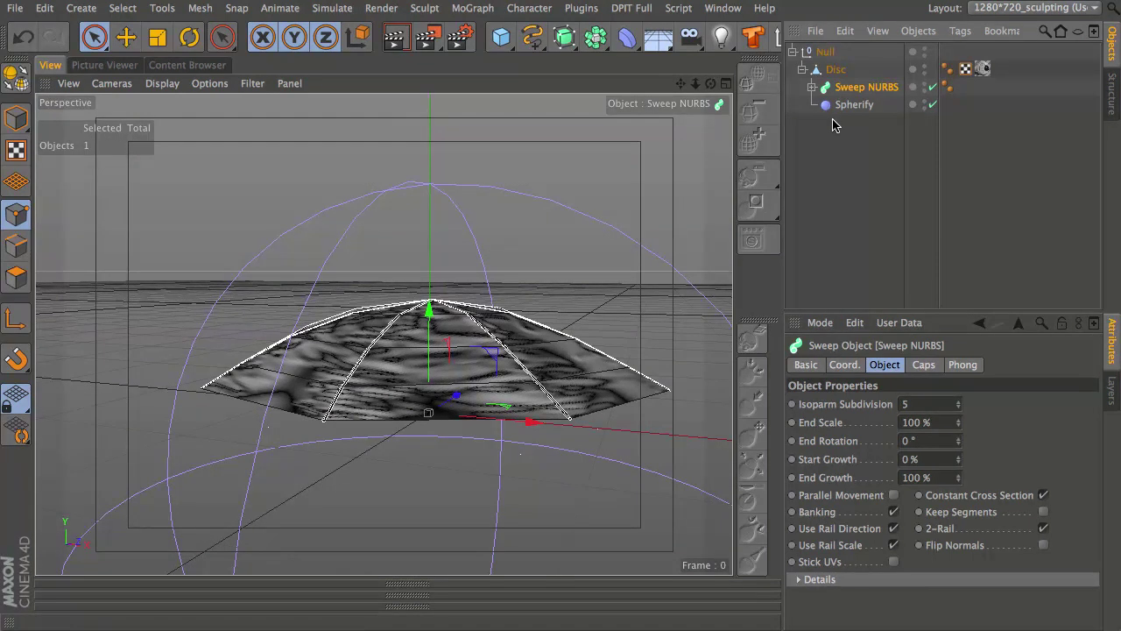
# Switch off the Normal channel of the Disc's BakedMaterial and close its material settings
pyautogui.keyDown('alt'); pyautogui.moveTo(462, 368); pyautogui.dragTo(436, 174); pyautogui.keyUp('alt')
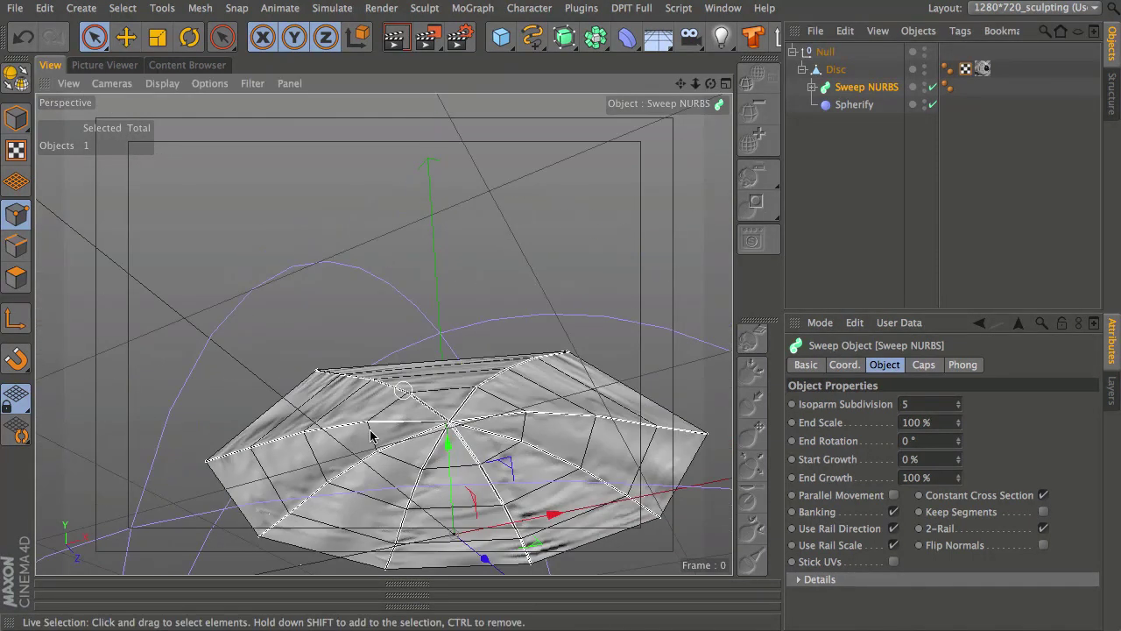
pyautogui.keyDown('alt'); pyautogui.moveTo(426, 395); pyautogui.dragTo(369, 383); pyautogui.keyUp('alt')
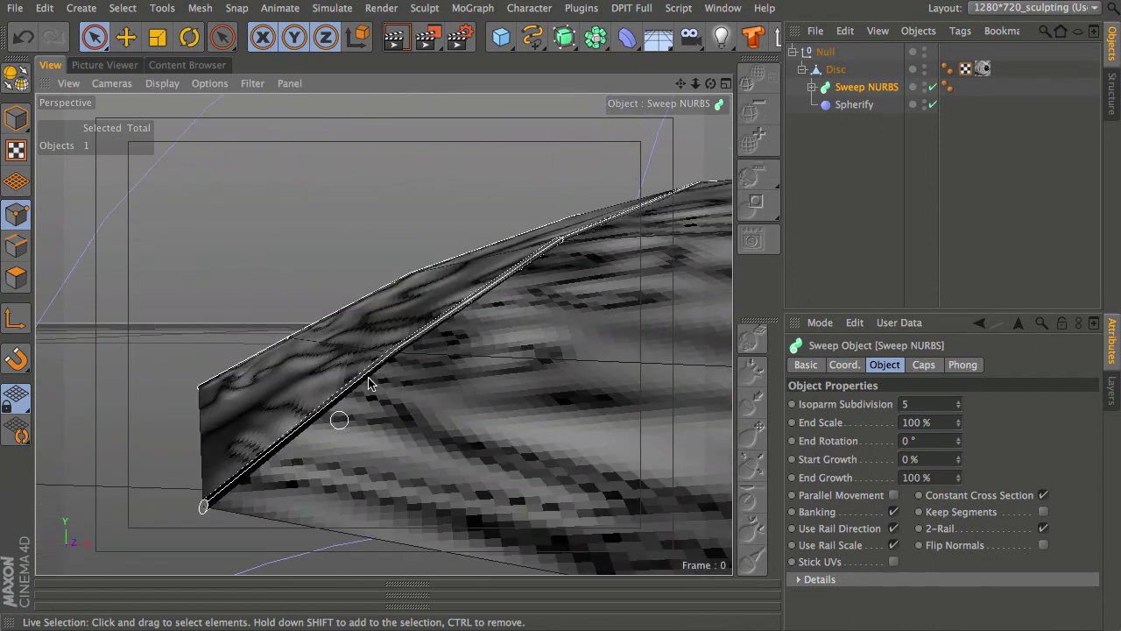
pyautogui.keyDown('alt'); pyautogui.moveTo(557, 263); pyautogui.dragTo(688, 313); pyautogui.keyUp('alt')
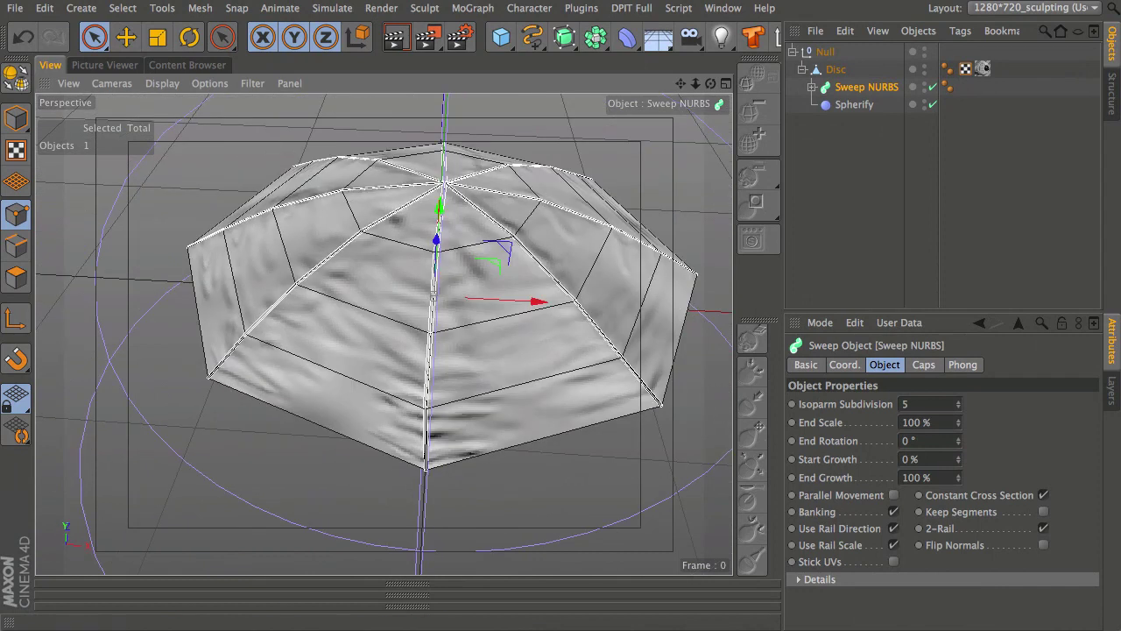
pyautogui.moveTo(802, 130); pyautogui.dragTo(759, 110)
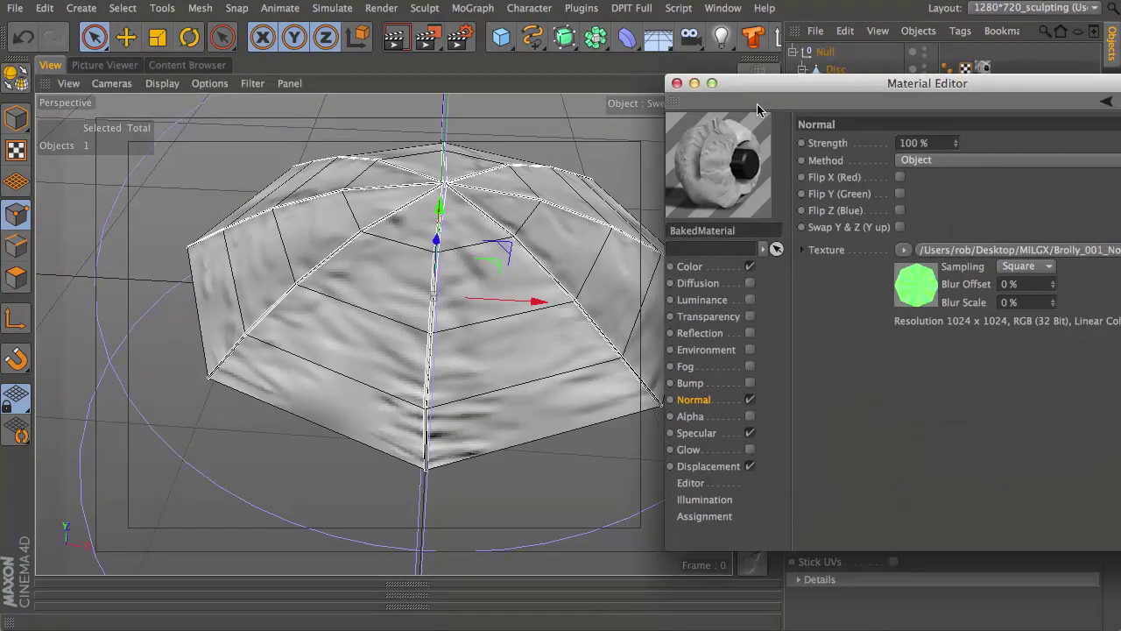
pyautogui.click(750, 400)
pyautogui.moveTo(784, 90); pyautogui.dragTo(1120, 445)
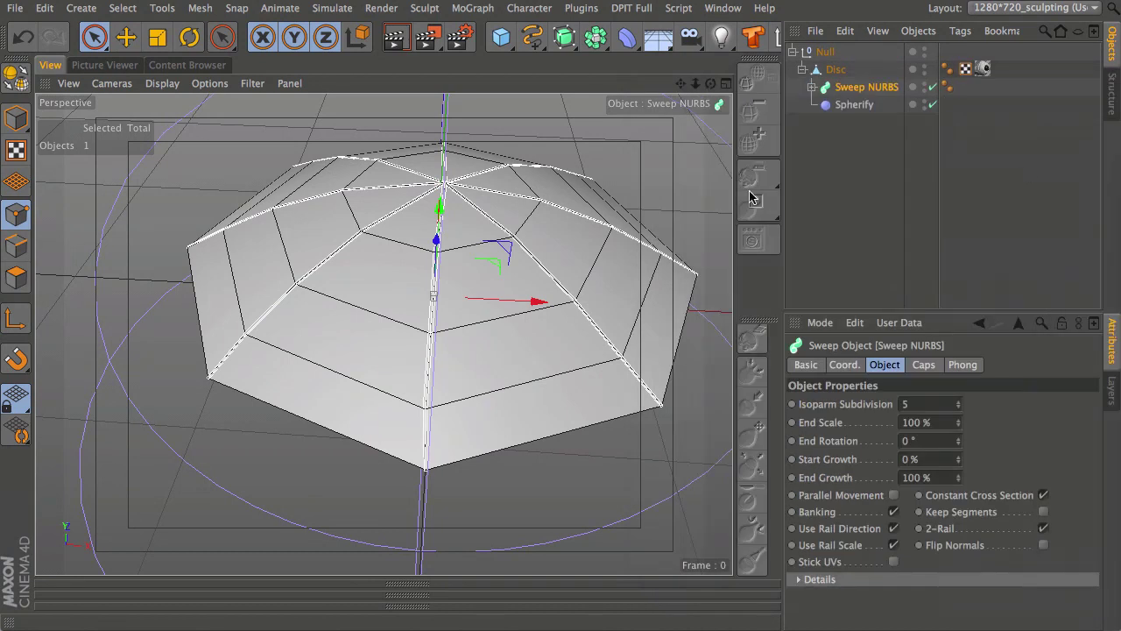
# Hide the Spherify deformer in the editor and renderer
pyautogui.keyDown('alt'); pyautogui.moveTo(438, 343); pyautogui.dragTo(608, 147); pyautogui.keyUp('alt')
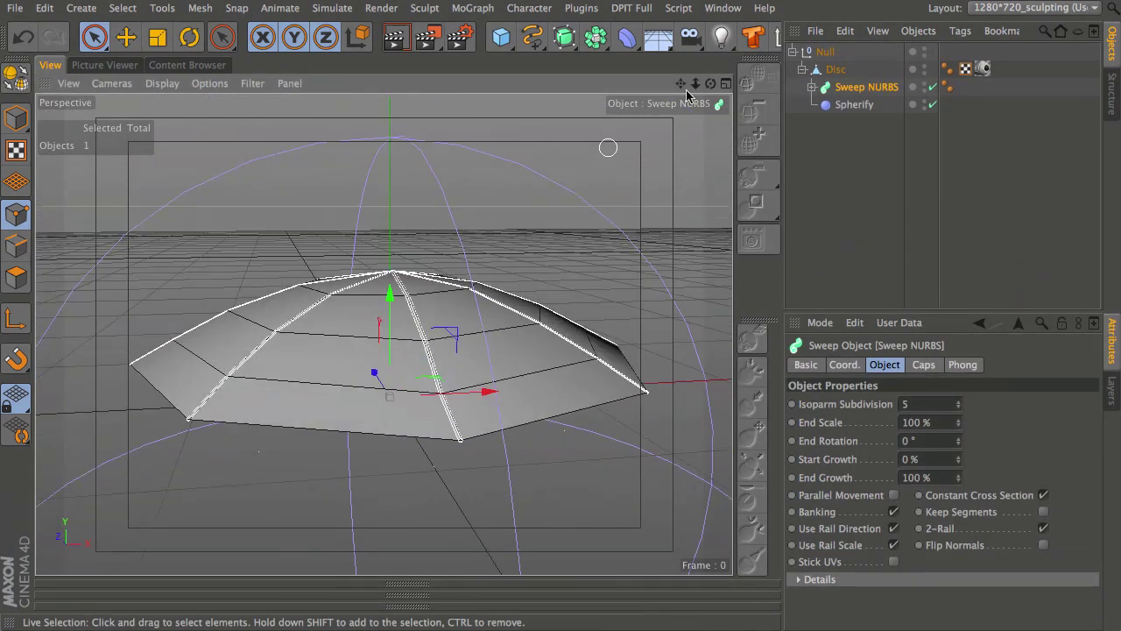
pyautogui.keyDown('alt'); pyautogui.click(924, 104); pyautogui.keyUp('alt')
pyautogui.keyDown('alt'); pyautogui.click(924, 104); pyautogui.keyUp('alt')
pyautogui.moveTo(400, 335)
pyautogui.keyDown('alt'); pyautogui.mouseDown()
pyautogui.moveTo(402, 397)
pyautogui.moveTo(380, 380)
pyautogui.moveTo(395, 365)
pyautogui.moveTo(393, 327)
pyautogui.mouseUp(); pyautogui.keyUp('alt')
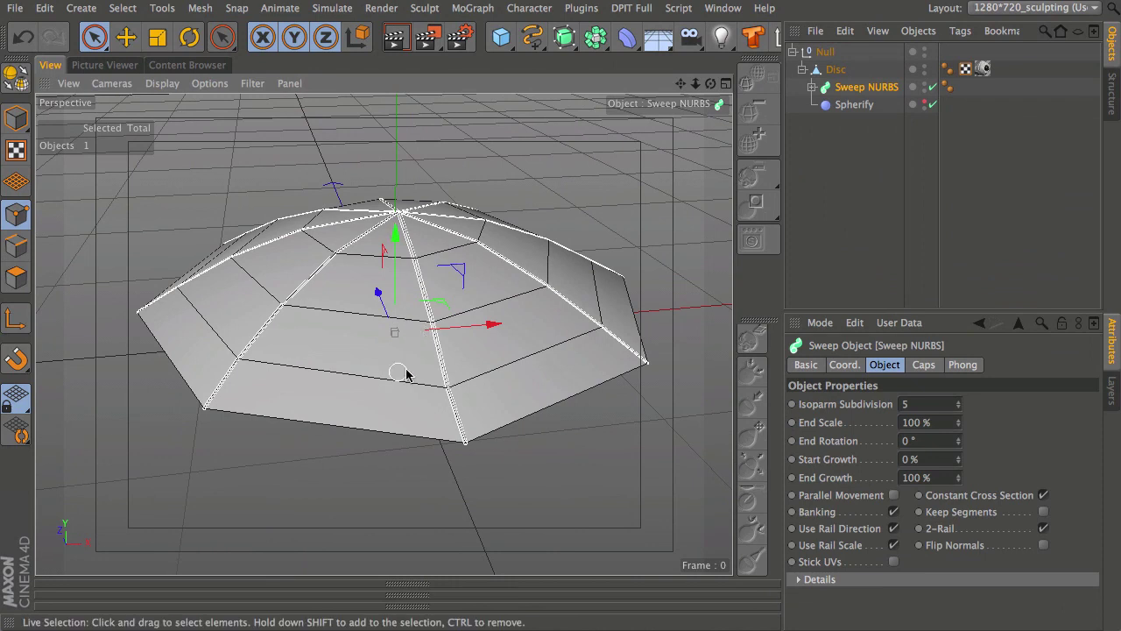
pyautogui.keyDown('alt'); pyautogui.moveTo(385, 313); pyautogui.dragTo(515, 298); pyautogui.keyUp('alt')
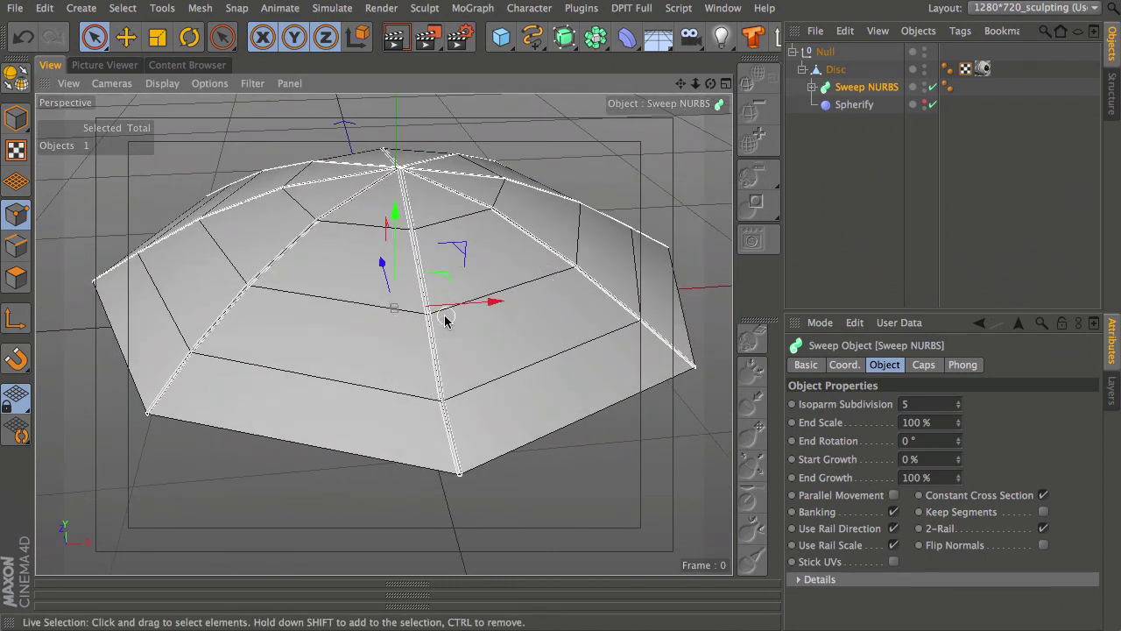
# Select the Disc in polygon mode and add a Cloth NURBS as its parent
pyautogui.click(834, 71)
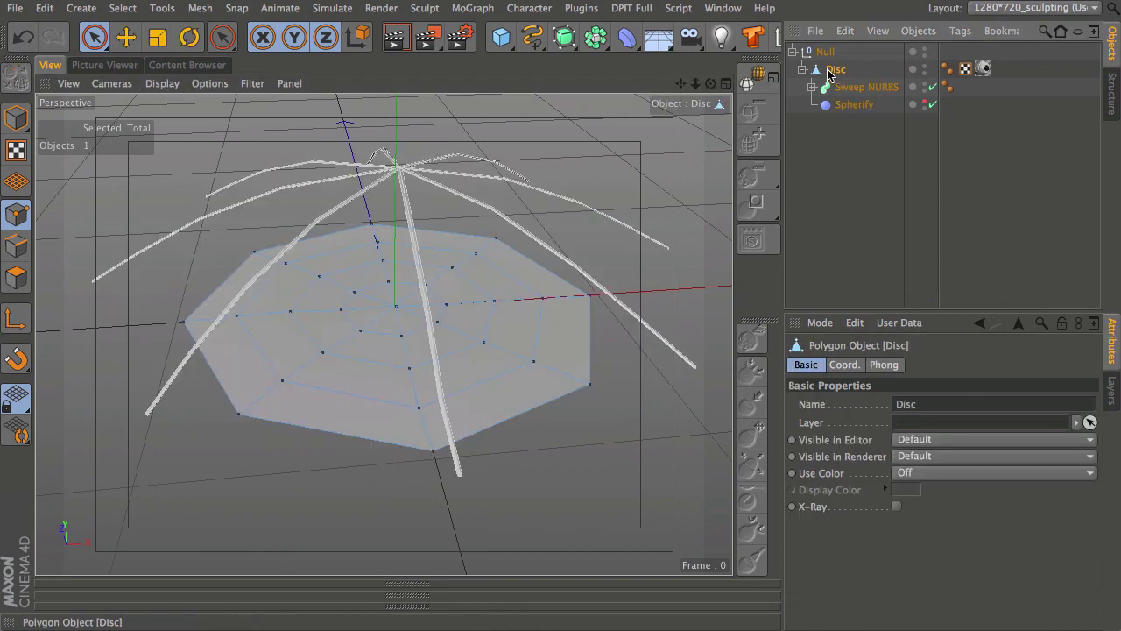
pyautogui.click(16, 277)
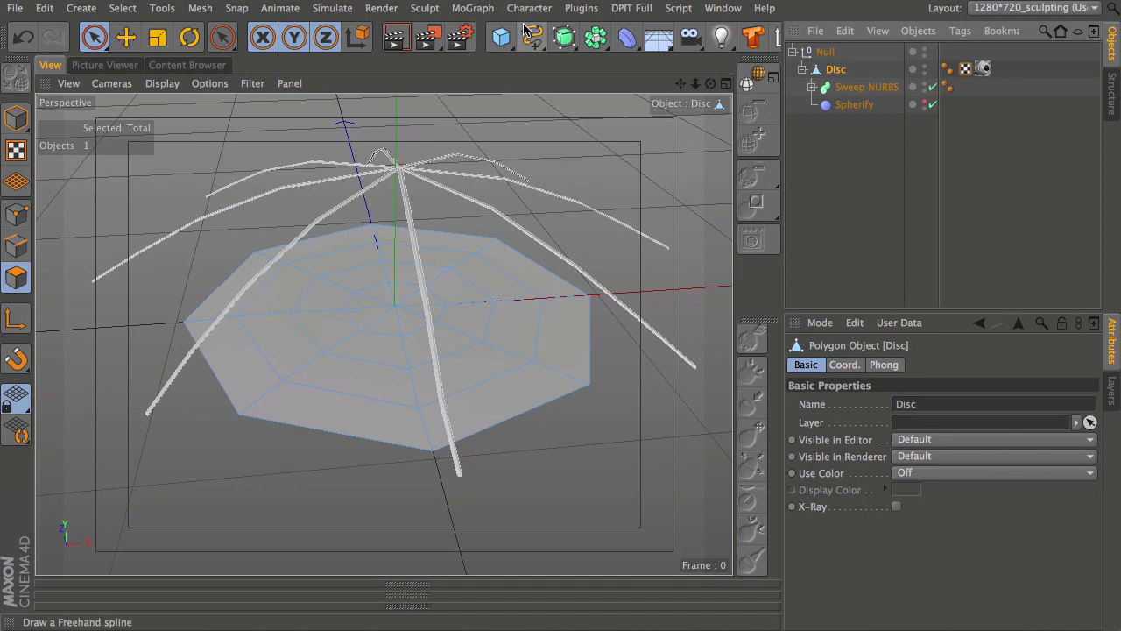
pyautogui.click(326, 9)
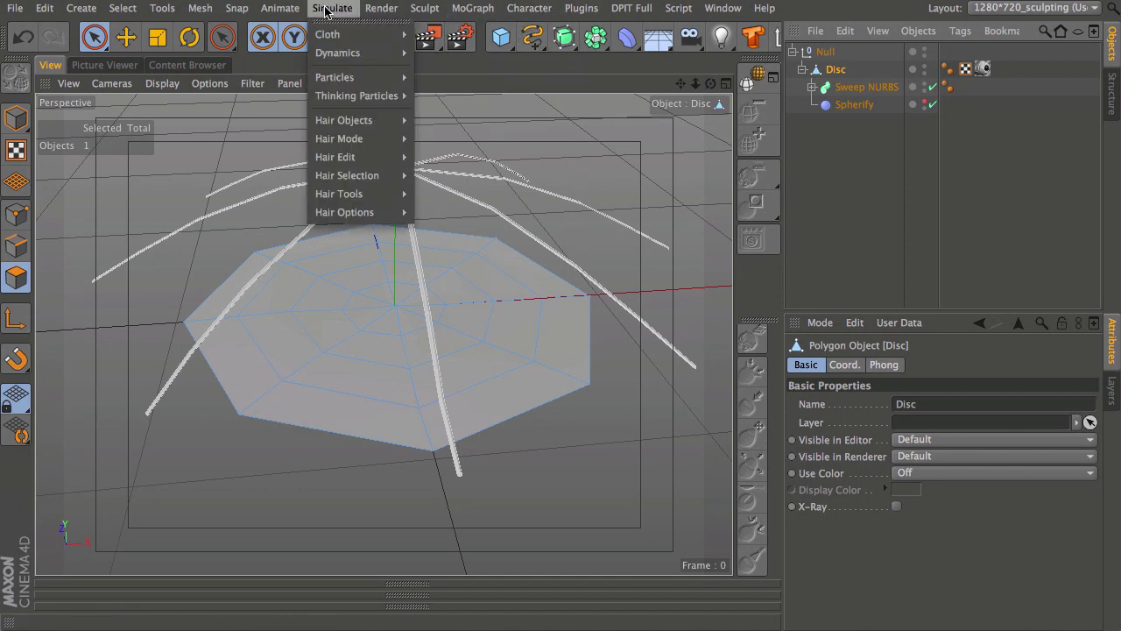
pyautogui.moveTo(335, 35)
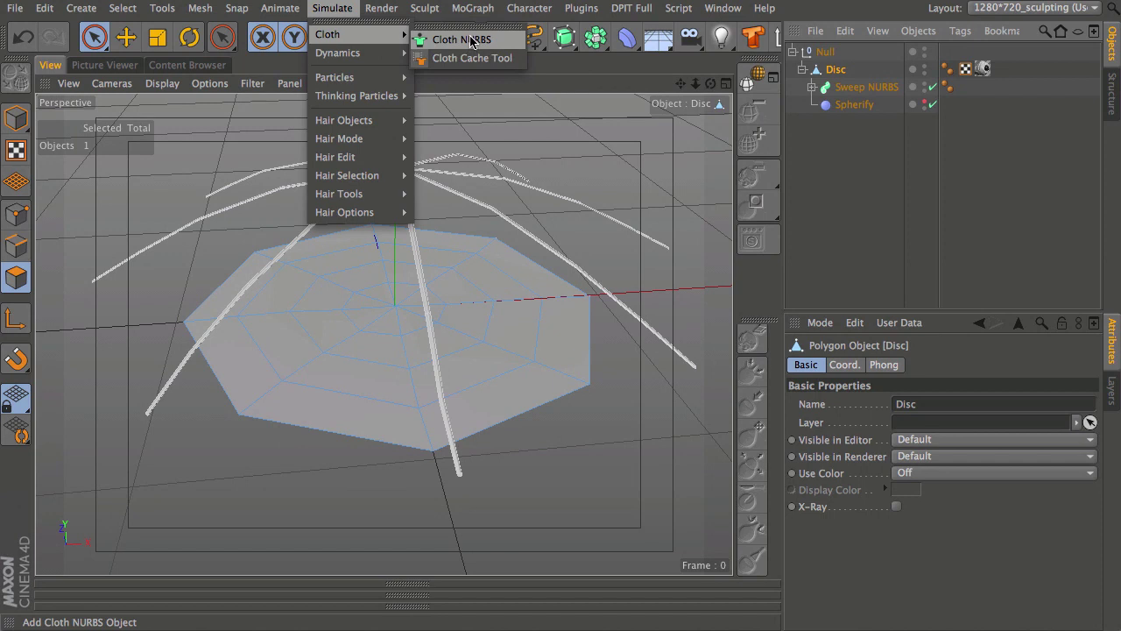
pyautogui.click(472, 43)
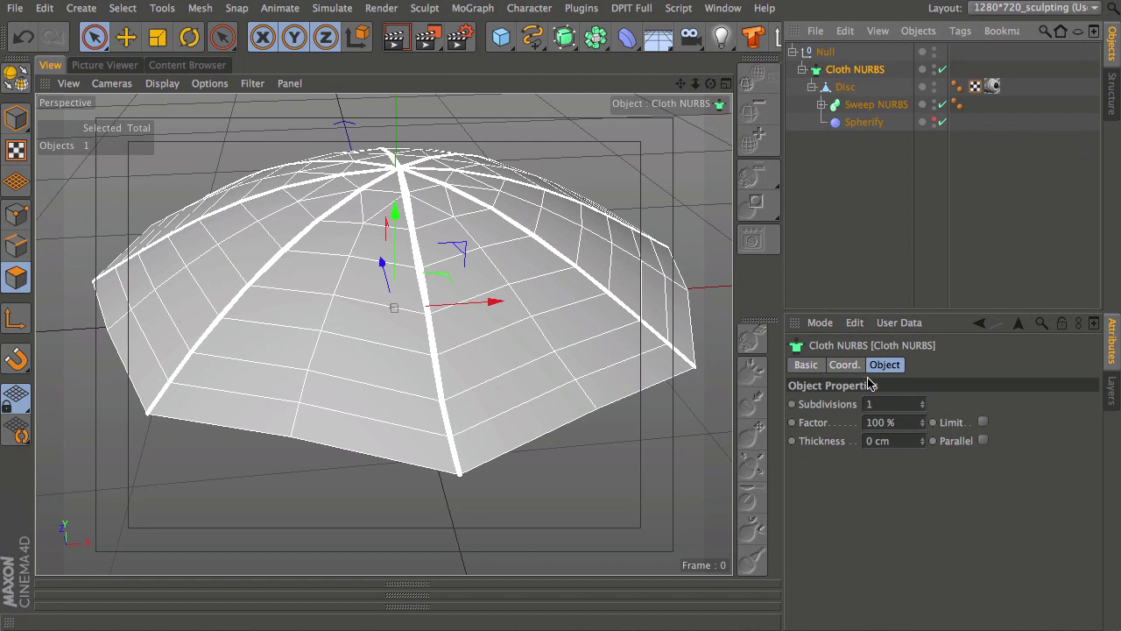
# Set the Cloth NURBS thickness to 1 cm
pyautogui.click(896, 441)
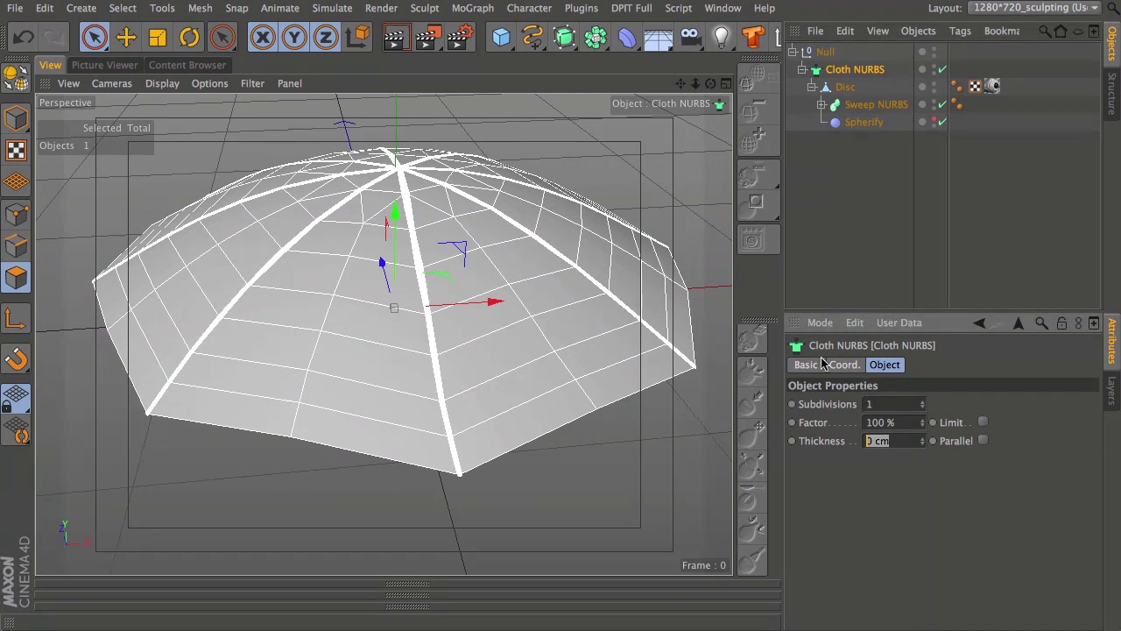
pyautogui.write('1')
pyautogui.press('Return')
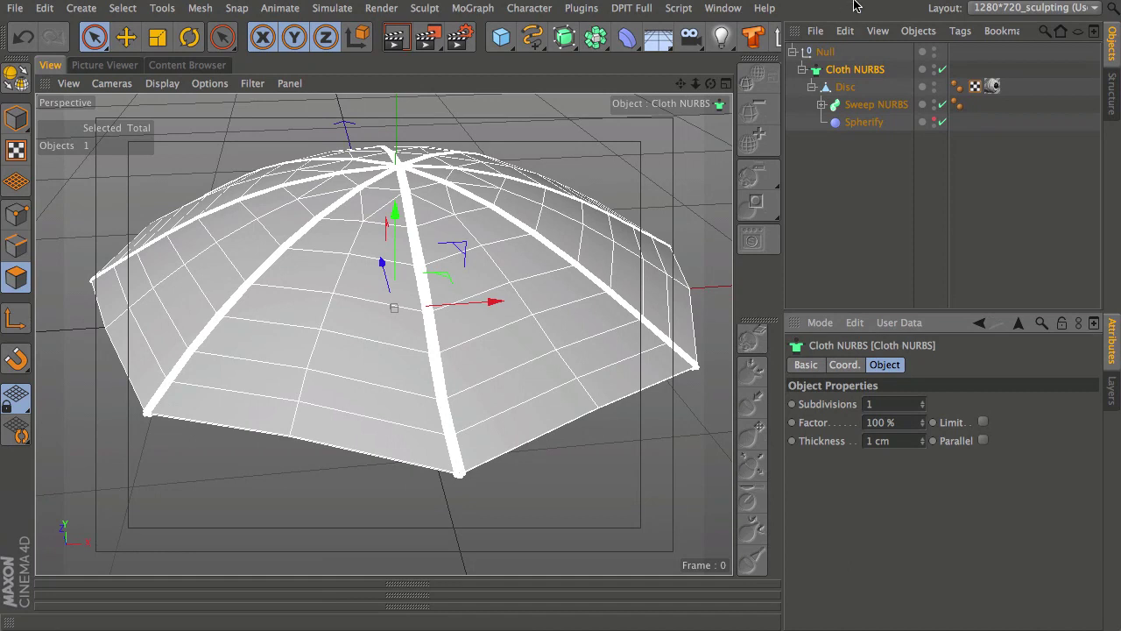
# Inspect the thickened canopy and rib ends from below, and undo the thickness change and the Cloth NURBS
pyautogui.keyDown('alt'); pyautogui.moveTo(431, 369); pyautogui.dragTo(430, 125); pyautogui.keyUp('alt')
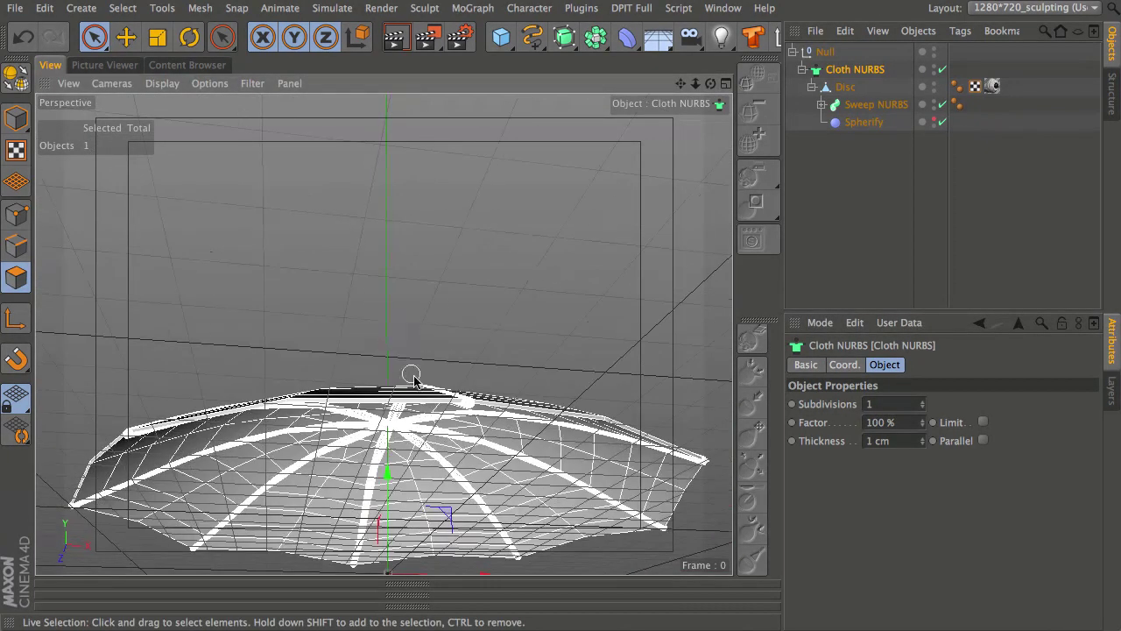
pyautogui.keyDown('alt'); pyautogui.moveTo(415, 378); pyautogui.dragTo(404, 328, button='middle'); pyautogui.keyUp('alt')
pyautogui.moveTo(458, 321)
pyautogui.keyDown('alt'); pyautogui.mouseDown(button='right')
pyautogui.moveTo(505, 225)
pyautogui.moveTo(440, 327)
pyautogui.mouseUp(button='right'); pyautogui.keyUp('alt')
pyautogui.moveTo(441, 328)
pyautogui.keyDown('alt'); pyautogui.mouseDown()
pyautogui.moveTo(418, 318)
pyautogui.moveTo(438, 305)
pyautogui.moveTo(423, 326)
pyautogui.mouseUp(); pyautogui.keyUp('alt')
pyautogui.scroll(10, 440, 245)
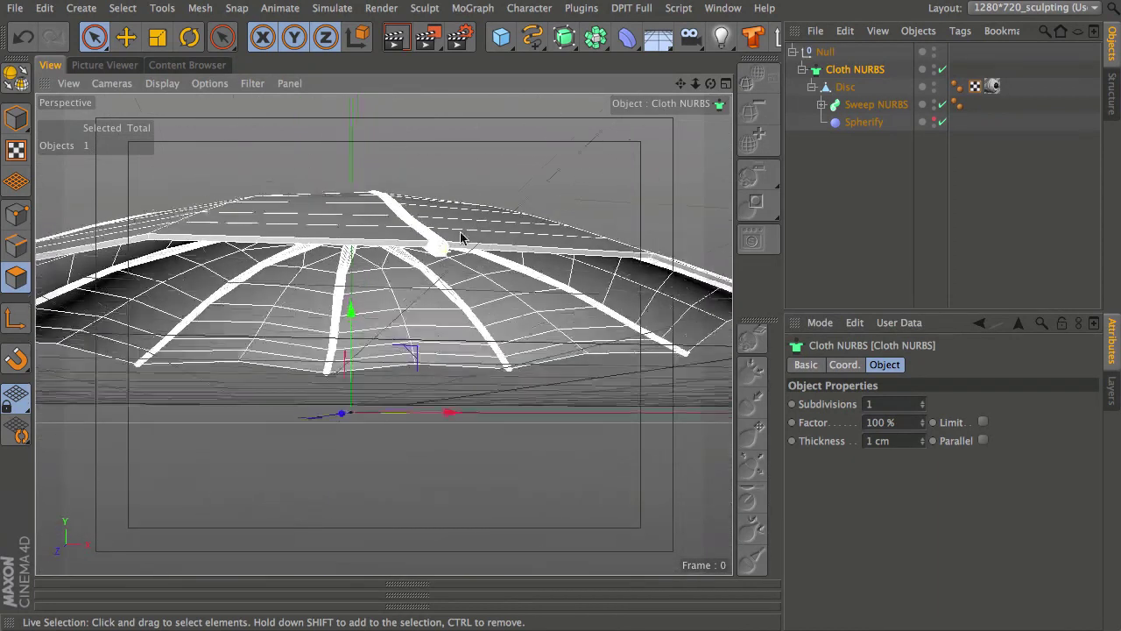
pyautogui.keyDown('alt'); pyautogui.moveTo(429, 274); pyautogui.dragTo(401, 366); pyautogui.keyUp('alt')
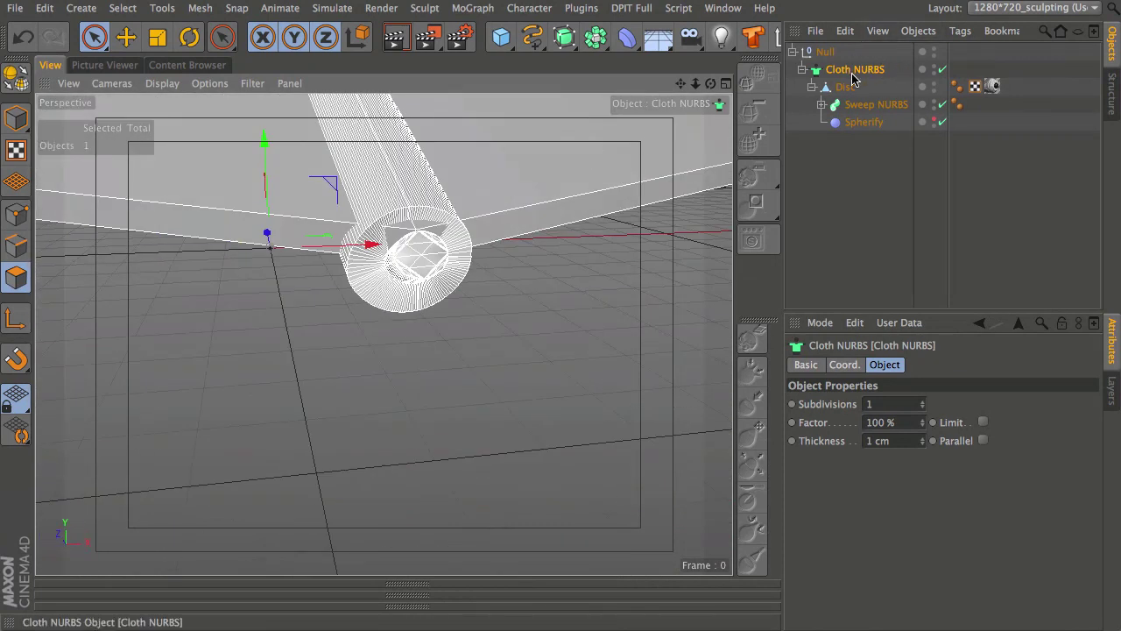
pyautogui.press('super+z')
pyautogui.press('super+z')
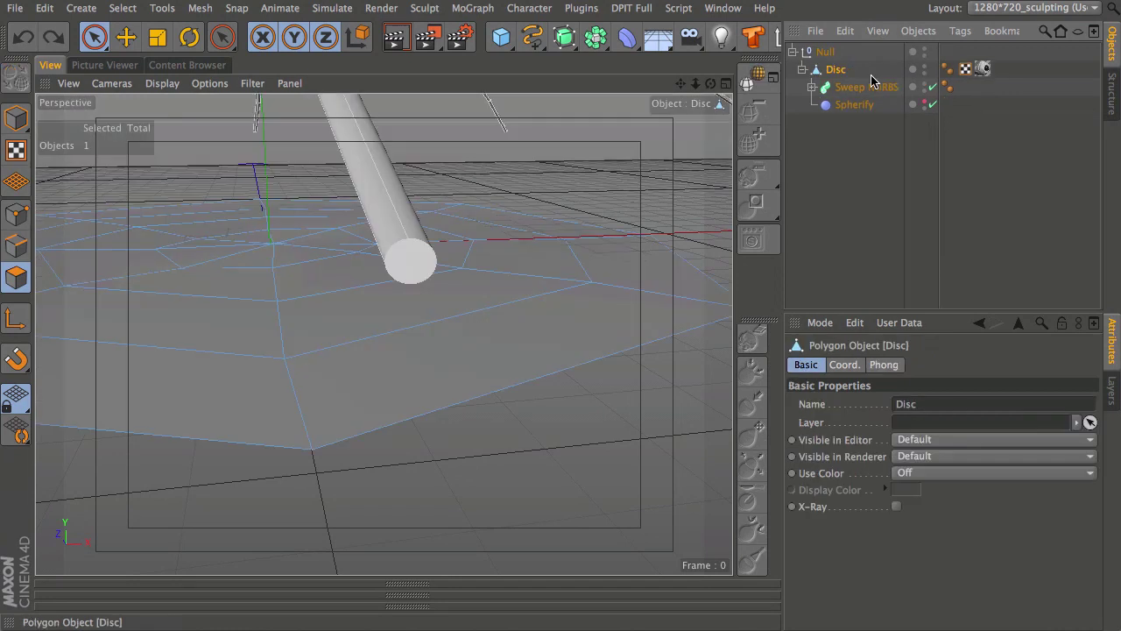
pyautogui.keyDown('alt'); pyautogui.moveTo(478, 272); pyautogui.dragTo(522, 343, button='middle'); pyautogui.keyUp('alt')
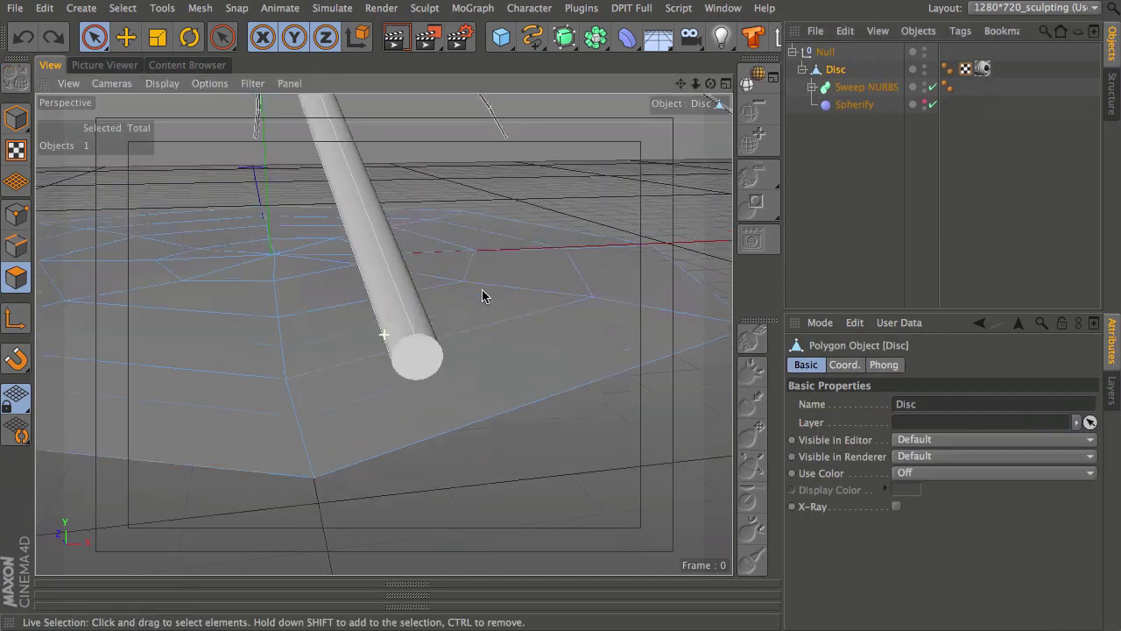
# Duplicate the whole Null group together with its Disc, Sweep NURBS and Spherify
pyautogui.keyDown('alt'); pyautogui.moveTo(530, 275); pyautogui.dragTo(496, 300, button='right'); pyautogui.keyUp('alt')
pyautogui.click(876, 126)
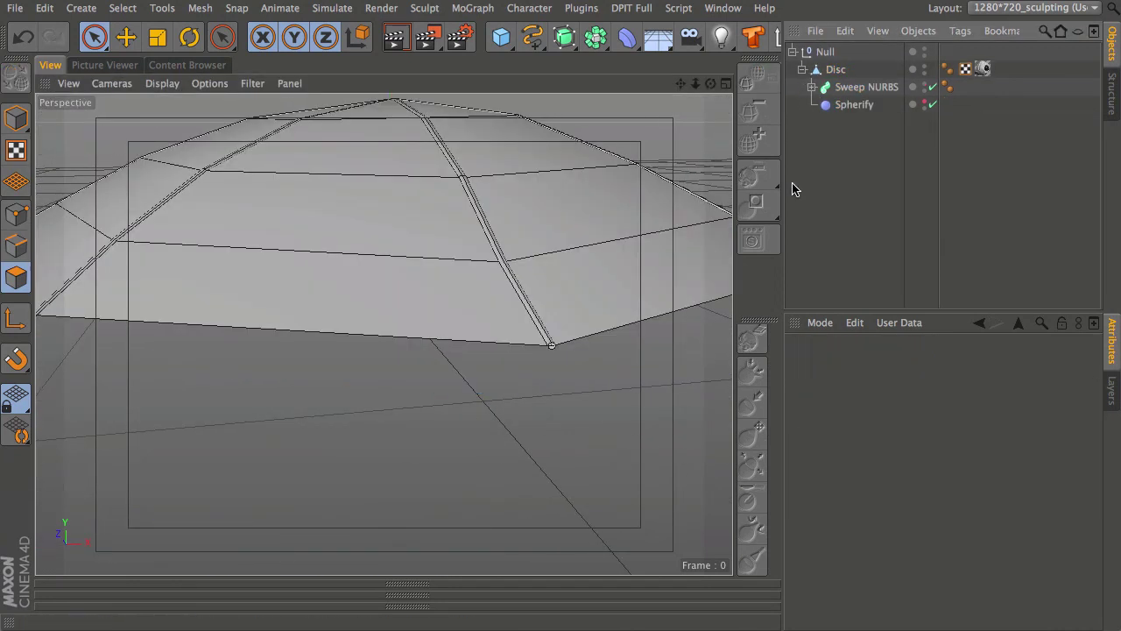
pyautogui.keyDown('alt'); pyautogui.moveTo(496, 247); pyautogui.dragTo(425, 402); pyautogui.keyUp('alt')
pyautogui.keyDown('alt'); pyautogui.moveTo(424, 402); pyautogui.dragTo(385, 335, button='middle'); pyautogui.keyUp('alt')
pyautogui.keyDown('alt'); pyautogui.moveTo(386, 335); pyautogui.dragTo(614, 182, button='right'); pyautogui.keyUp('alt')
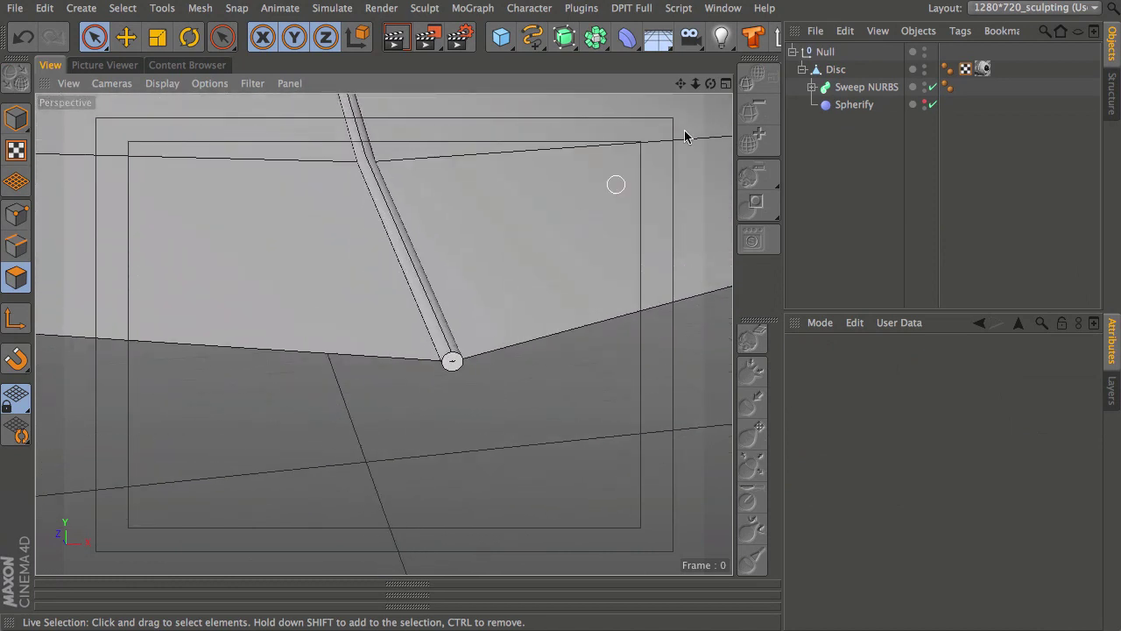
pyautogui.moveTo(865, 146); pyautogui.dragTo(829, 19)
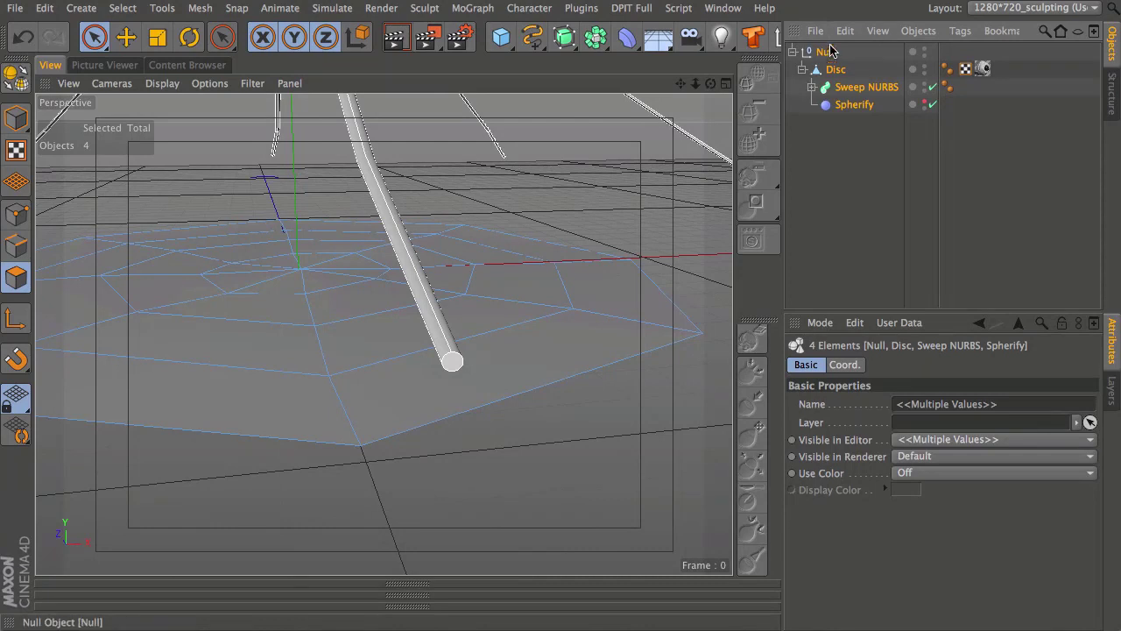
pyautogui.keyDown('ctrl'); pyautogui.moveTo(841, 107); pyautogui.dragTo(843, 109); pyautogui.keyUp('ctrl')
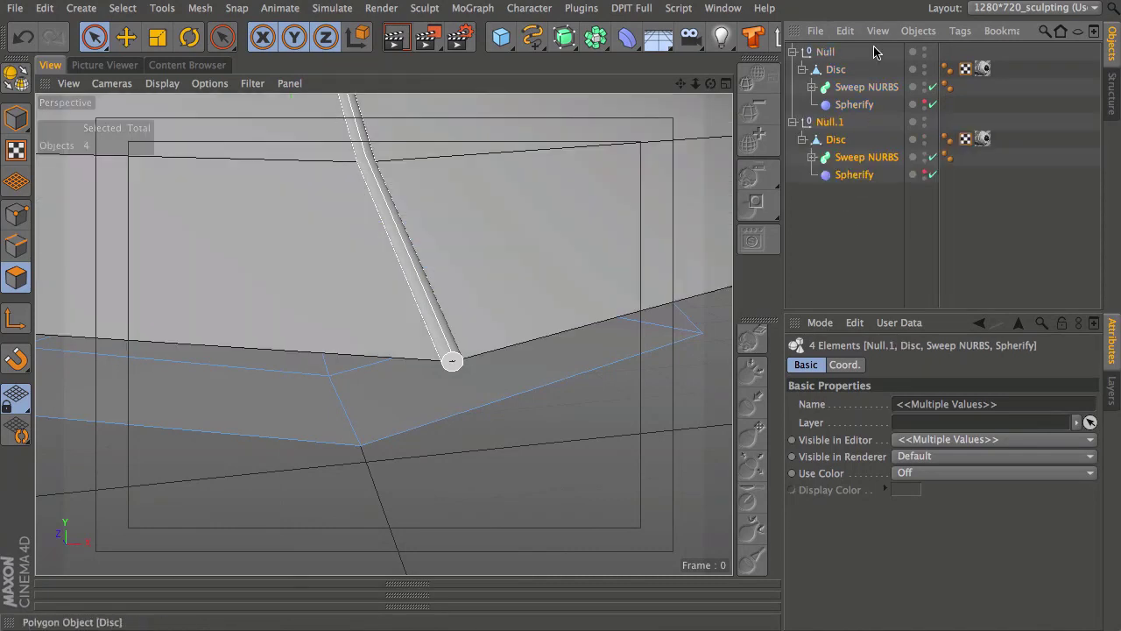
# Delete the Sweep NURBS from the original Null group and rename that group Cloth
pyautogui.click(868, 91)
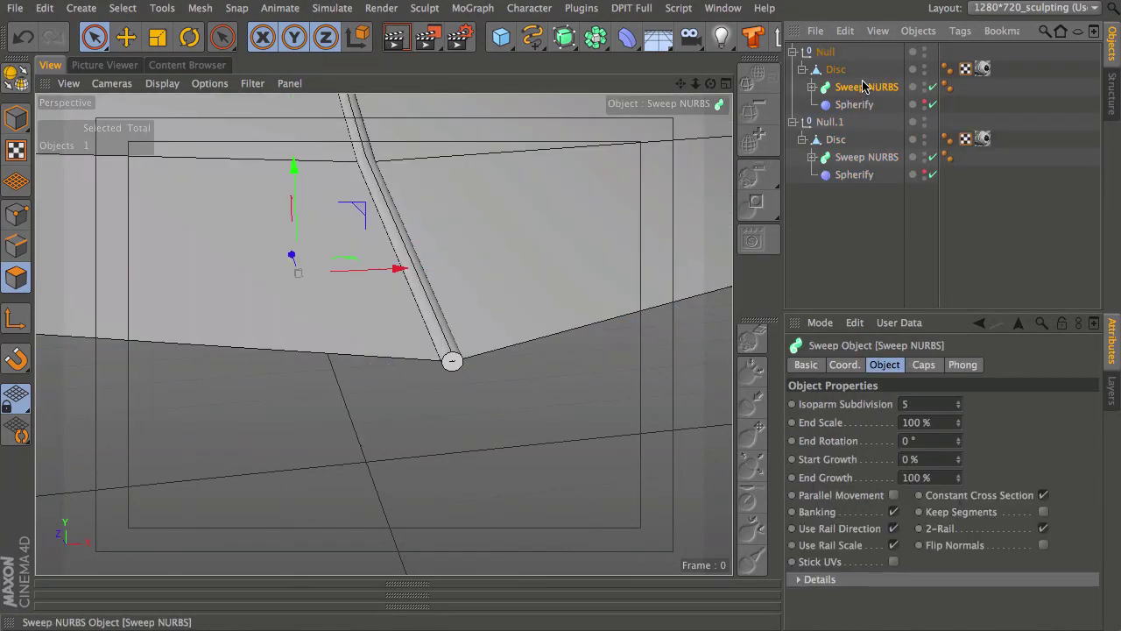
pyautogui.press('Delete')
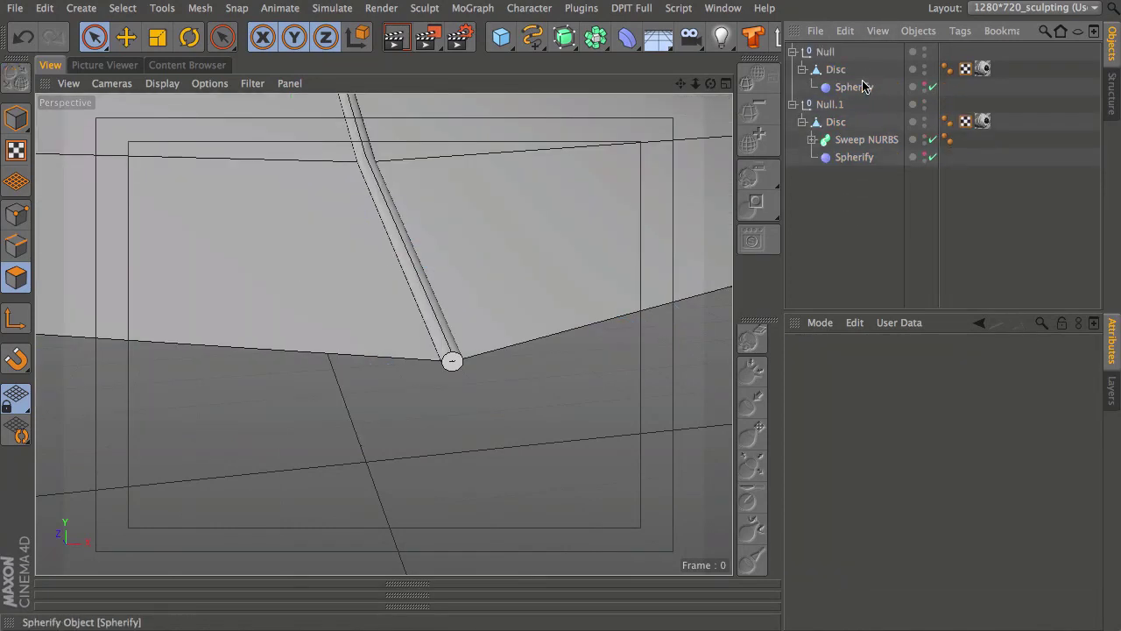
pyautogui.doubleClick(827, 51)
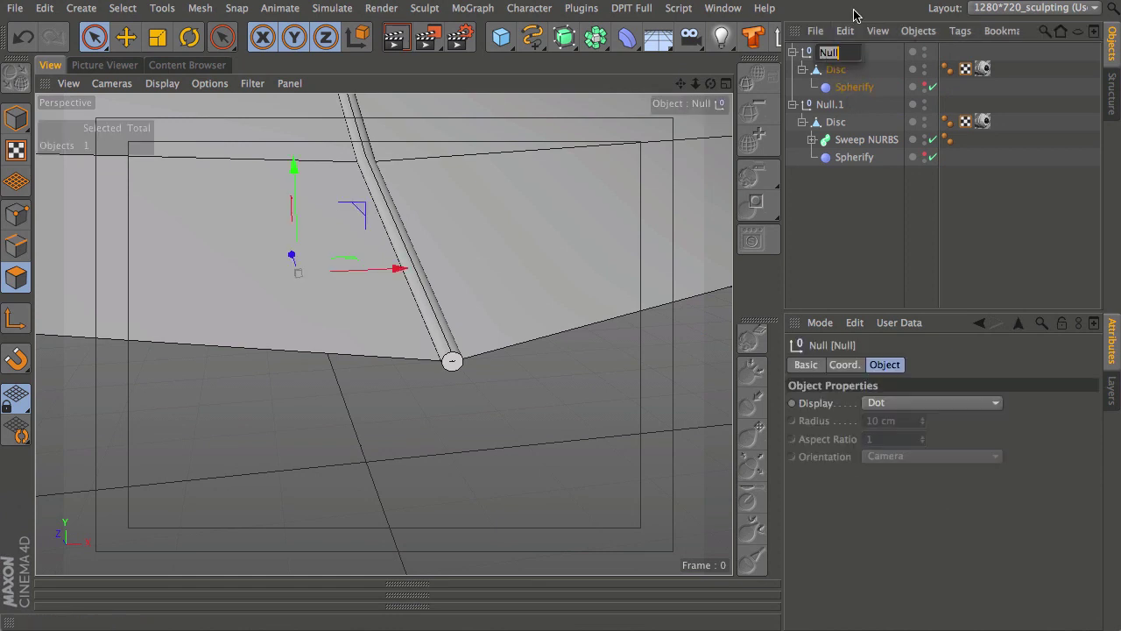
pyautogui.write('Cloth')
pyautogui.press('Return')
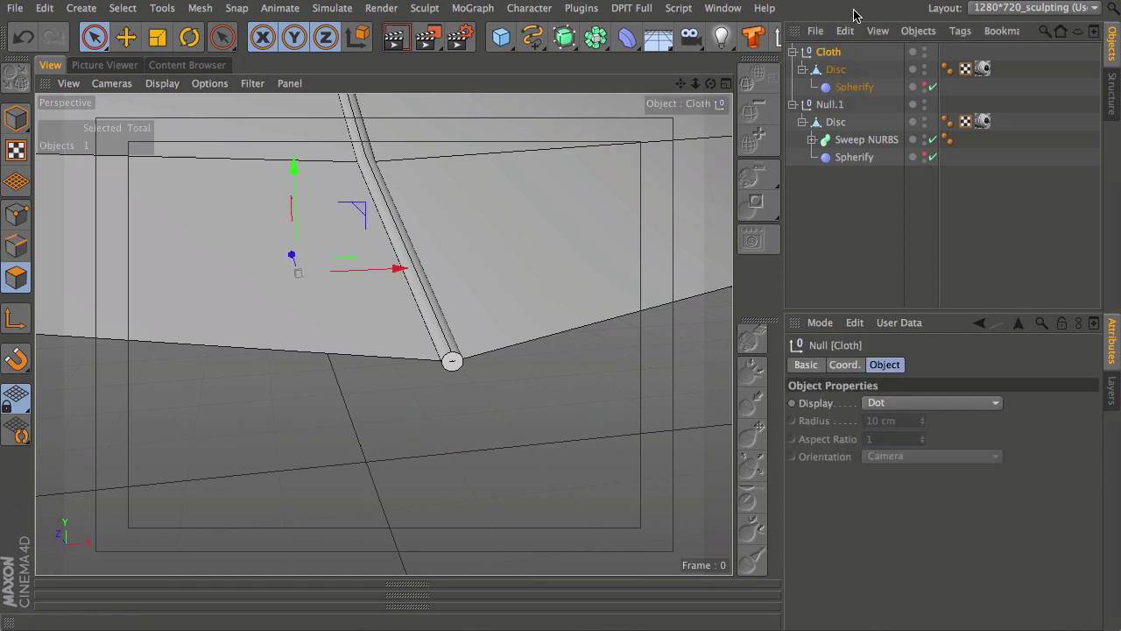
# Remove the Disc from the duplicated group, keeping the Sweep NURBS and Spherify as direct children of its null
pyautogui.moveTo(854, 145); pyautogui.dragTo(846, 168)
pyautogui.click(835, 121)
pyautogui.click(834, 117)
pyautogui.press('Delete')
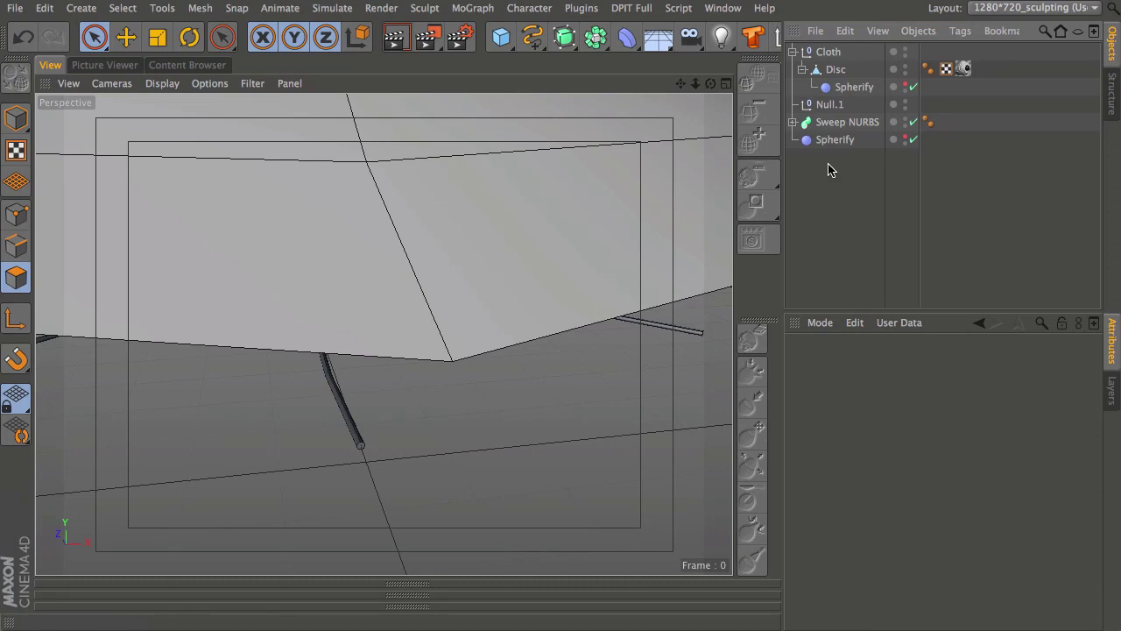
pyautogui.click(825, 125)
pyautogui.moveTo(832, 107); pyautogui.dragTo(832, 105)
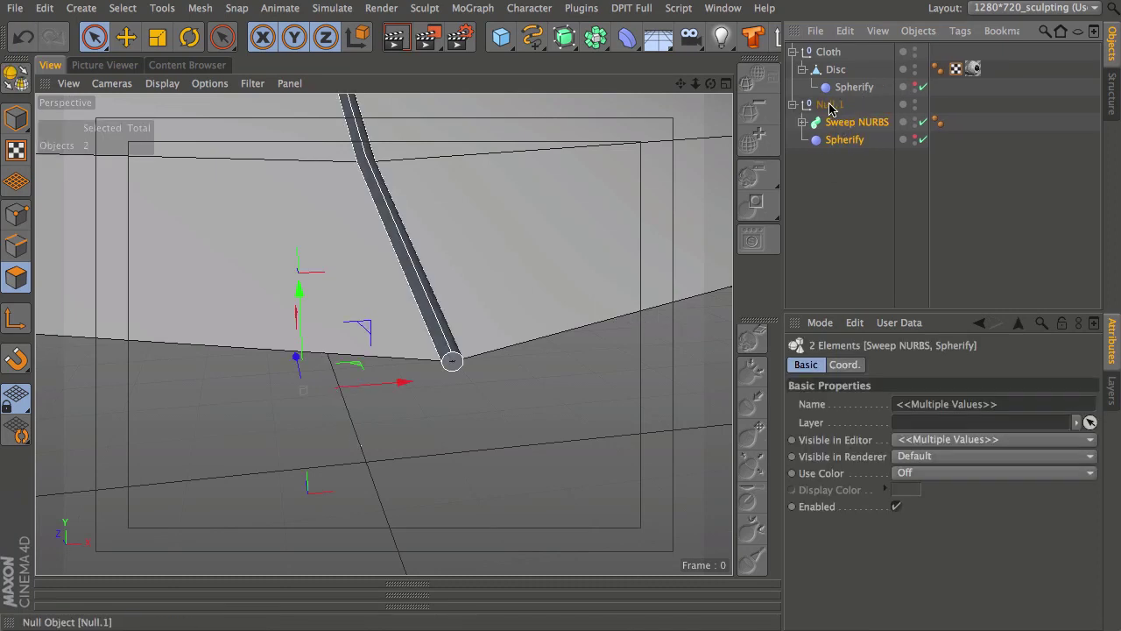
# Rename the duplicated null Spokes and collapse its hierarchy
pyautogui.doubleClick(834, 104)
pyautogui.write('Spoke')
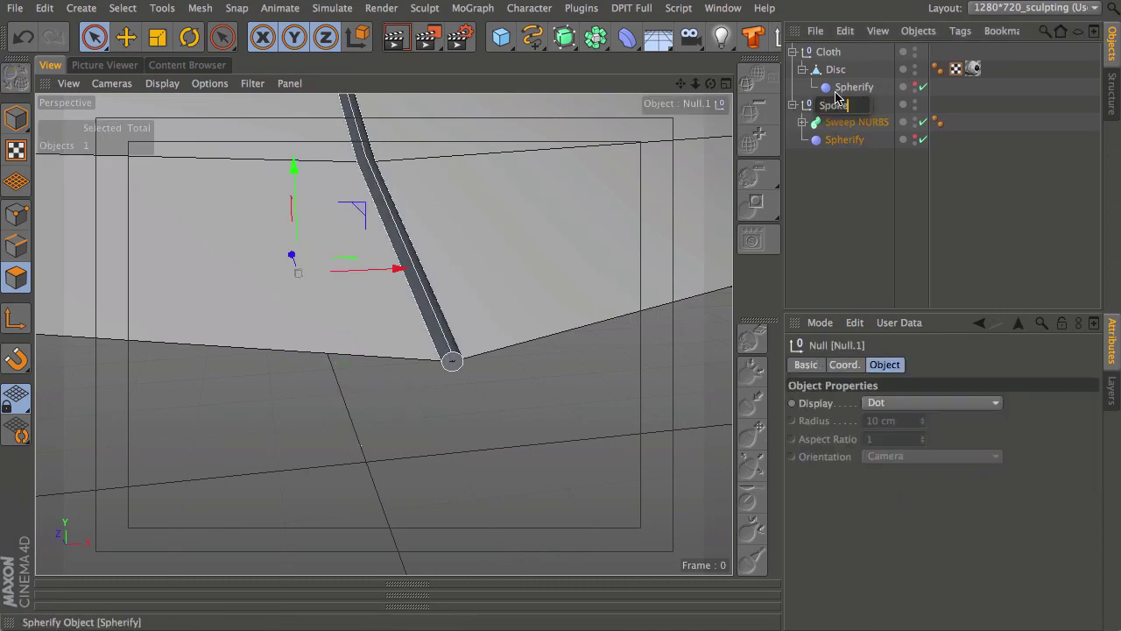
pyautogui.write('s')
pyautogui.press('Return')
pyautogui.click(793, 106)
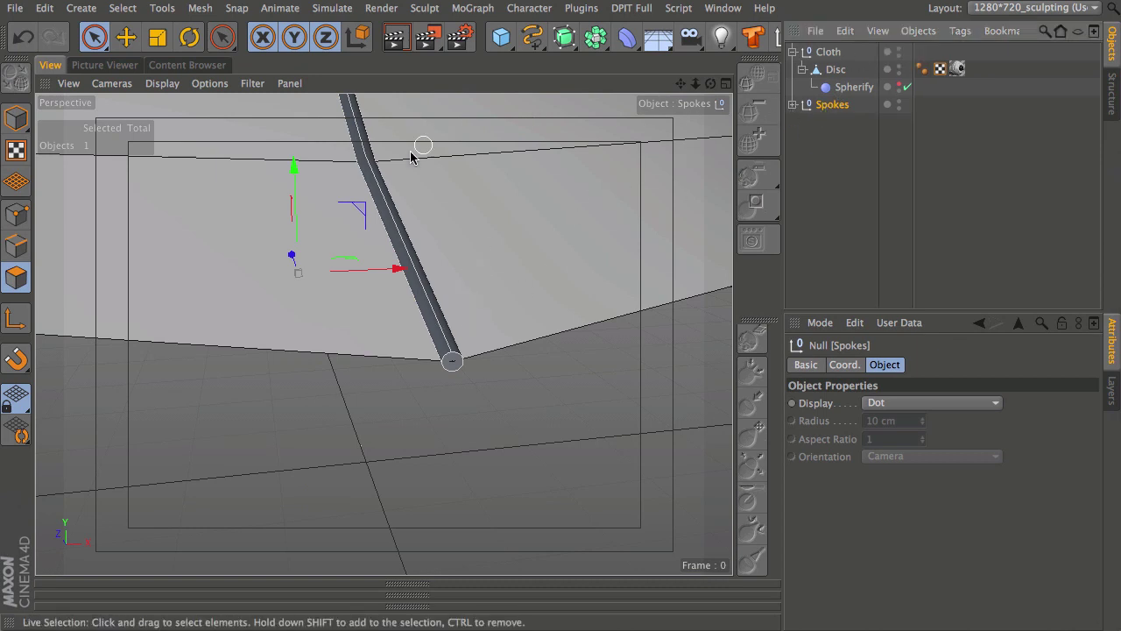
# Add a Cloth NURBS as the parent of the Disc in the Cloth group
pyautogui.moveTo(292, 171); pyautogui.dragTo(293, 171)
pyautogui.keyDown('alt'); pyautogui.moveTo(403, 341); pyautogui.dragTo(438, 140); pyautogui.keyUp('alt')
pyautogui.keyDown('alt'); pyautogui.moveTo(373, 368); pyautogui.dragTo(346, 321); pyautogui.keyUp('alt')
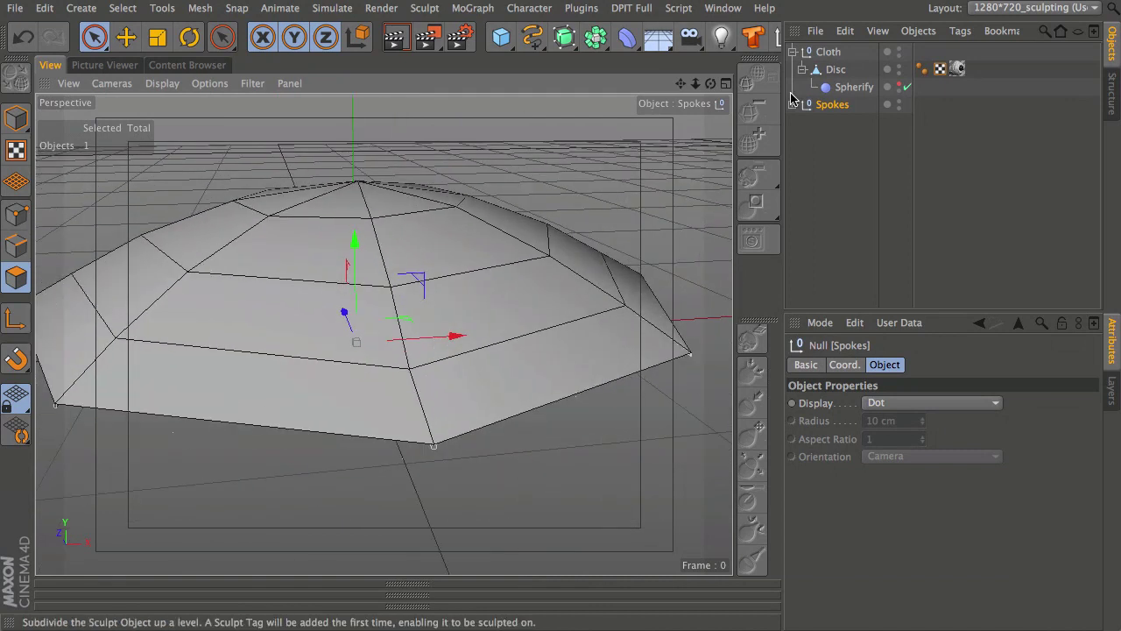
pyautogui.click(834, 72)
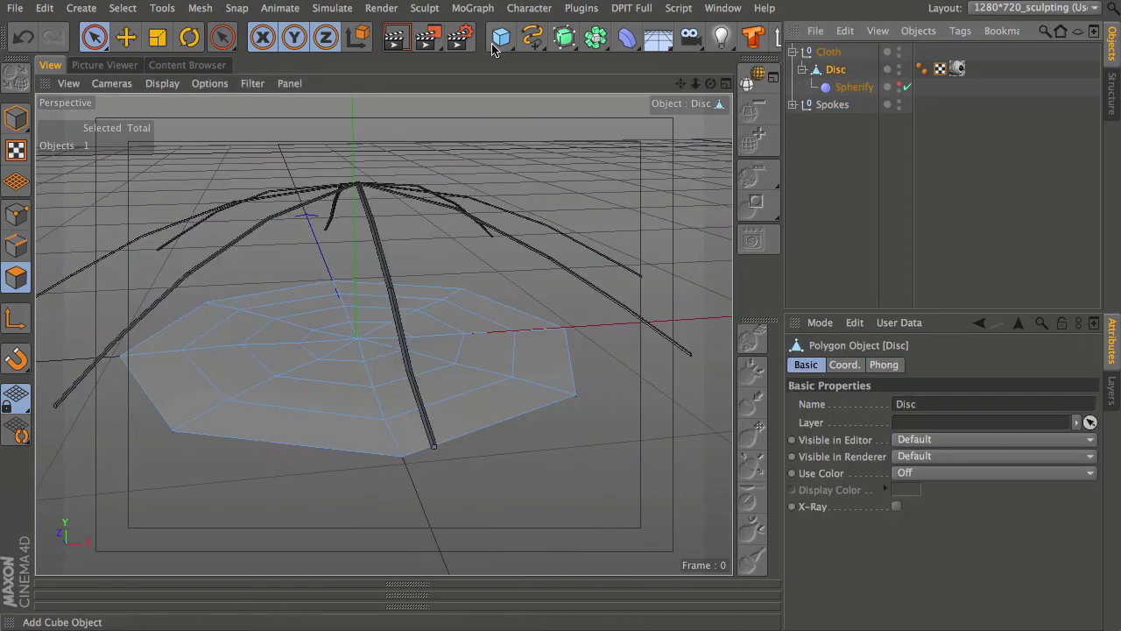
pyautogui.click(332, 9)
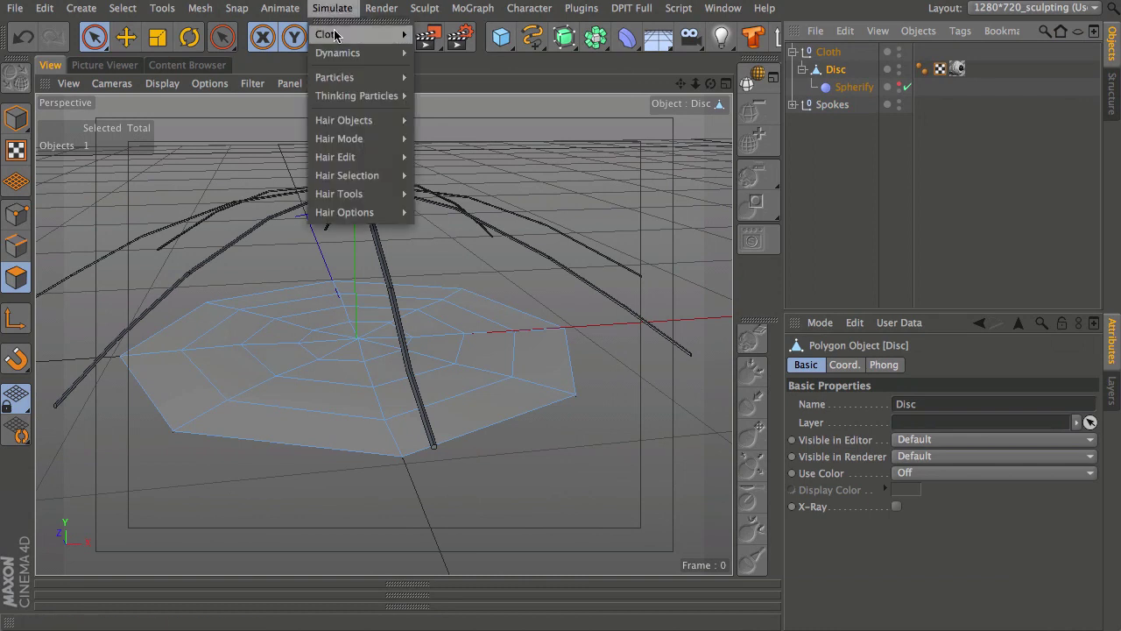
pyautogui.moveTo(377, 35)
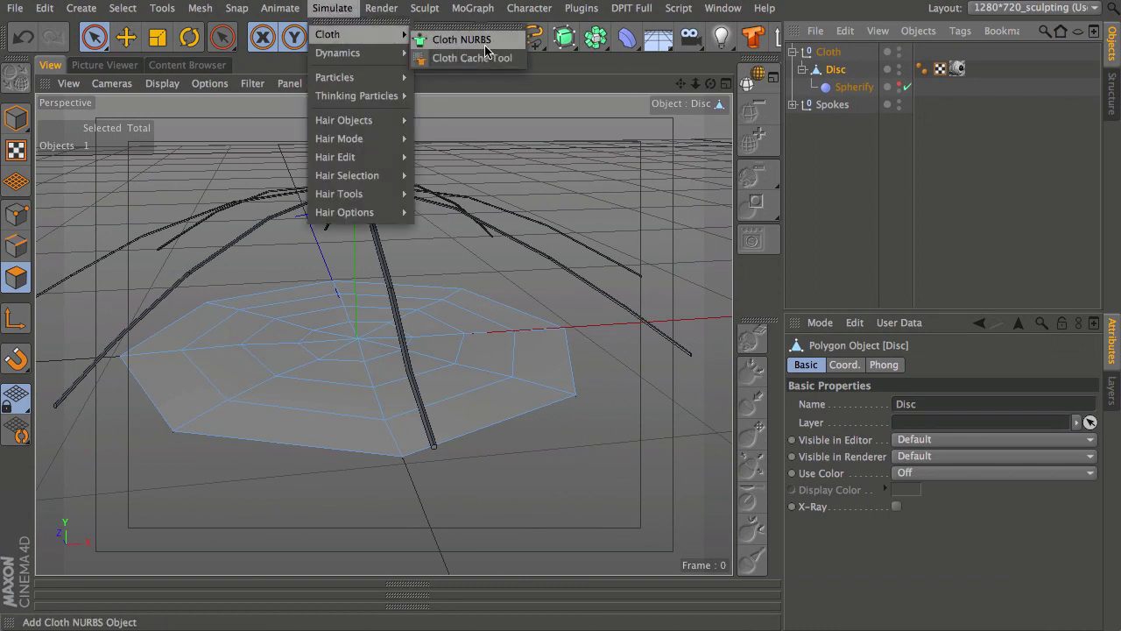
pyautogui.click(462, 39)
# Set the Cloth NURBS thickness to 0.3 cm, checking the canopy edge and rib end close up from below
pyautogui.keyDown('alt'); pyautogui.moveTo(428, 337); pyautogui.dragTo(438, 172); pyautogui.keyUp('alt')
pyautogui.scroll(10, 396, 449)
pyautogui.scroll(-3, 449, 230)
pyautogui.keyDown('alt'); pyautogui.moveTo(430, 382); pyautogui.dragTo(431, 278); pyautogui.keyUp('alt')
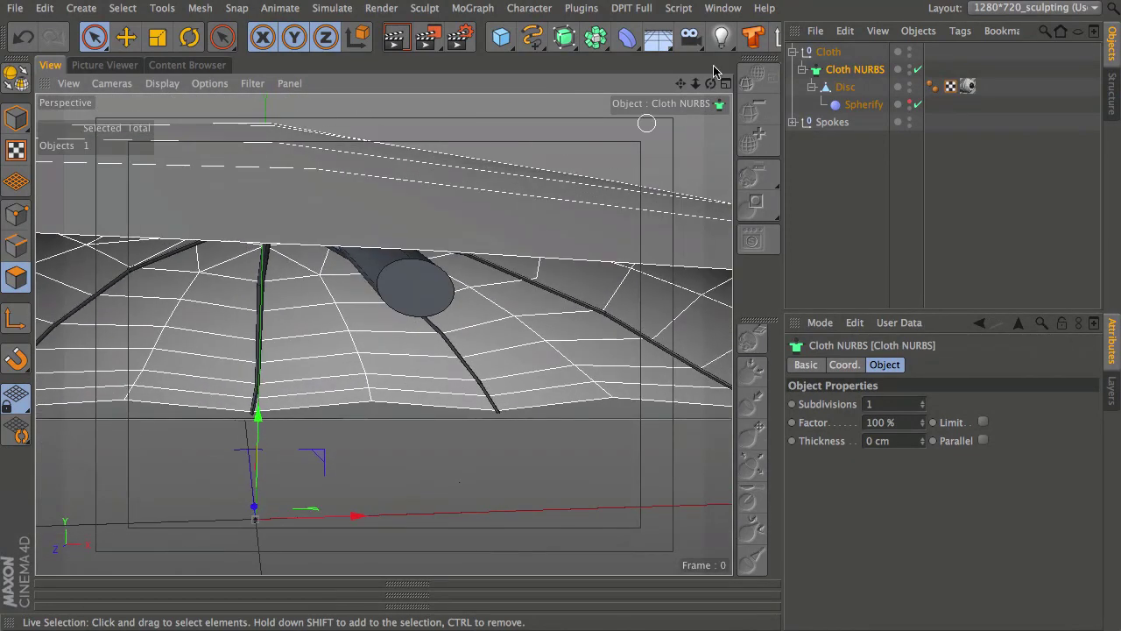
pyautogui.click(922, 437)
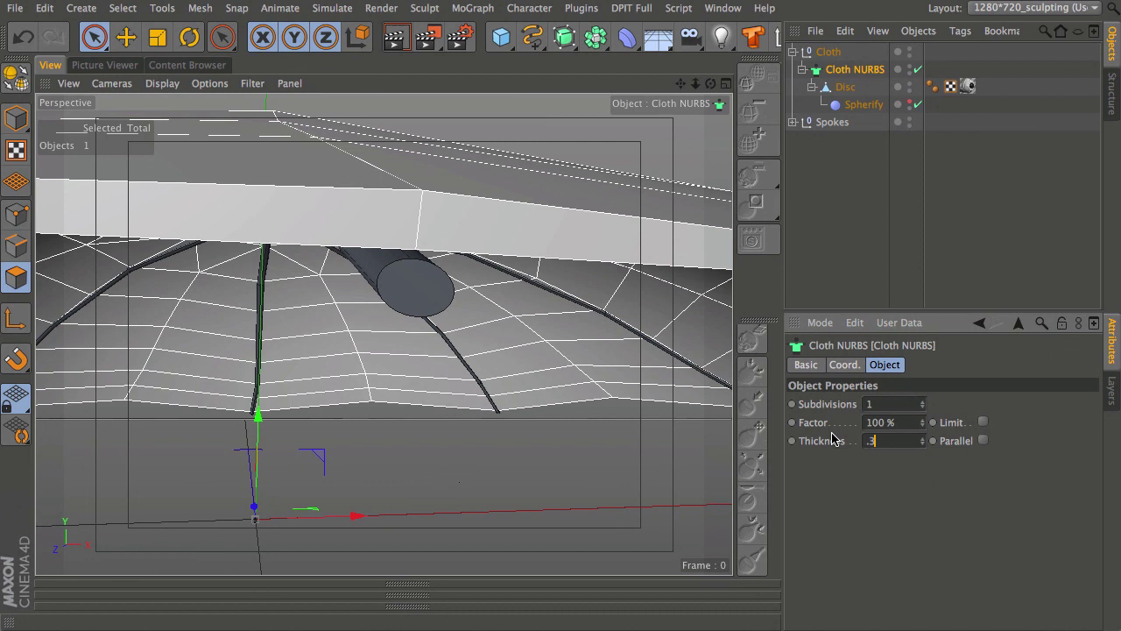
pyautogui.press('Return')
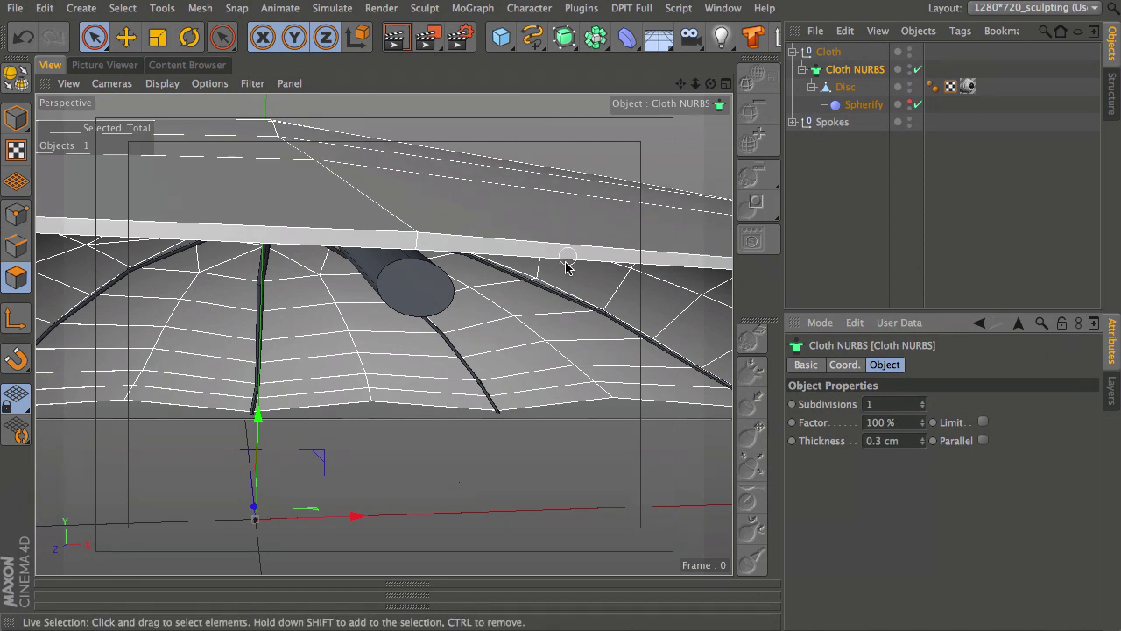
# Select the Spokes group and render the canopy from above to check whether the ribs poke through the cloth
pyautogui.click(830, 122)
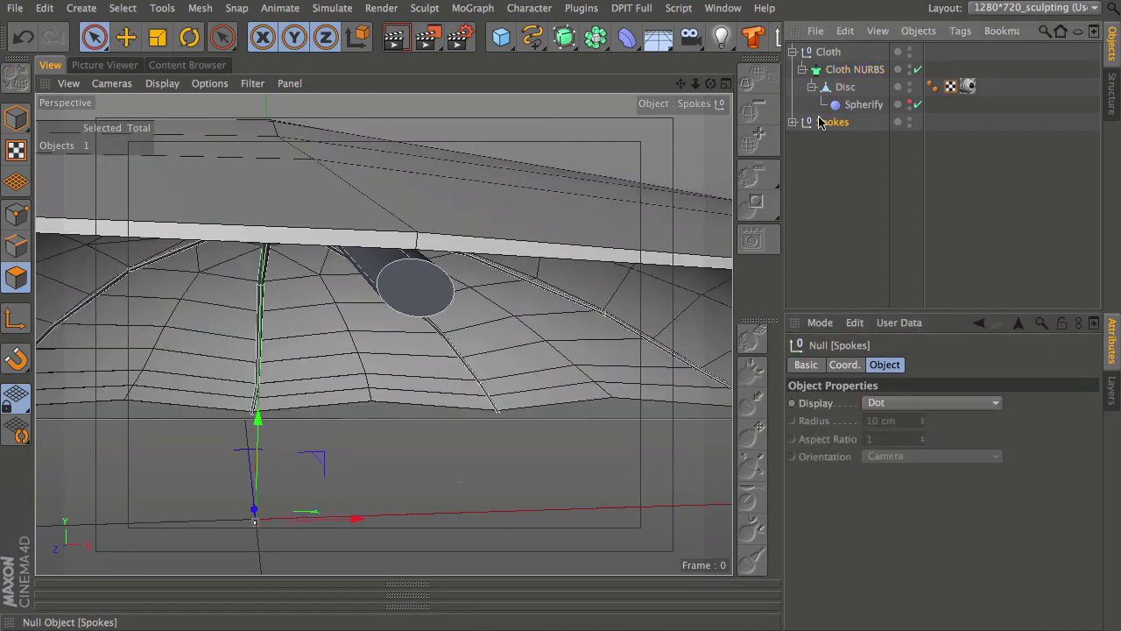
pyautogui.moveTo(257, 419); pyautogui.dragTo(258, 422)
pyautogui.keyDown('alt'); pyautogui.moveTo(390, 386); pyautogui.dragTo(444, 378); pyautogui.keyUp('alt')
pyautogui.keyDown('alt'); pyautogui.moveTo(425, 451); pyautogui.dragTo(380, 455, button='right'); pyautogui.keyUp('alt')
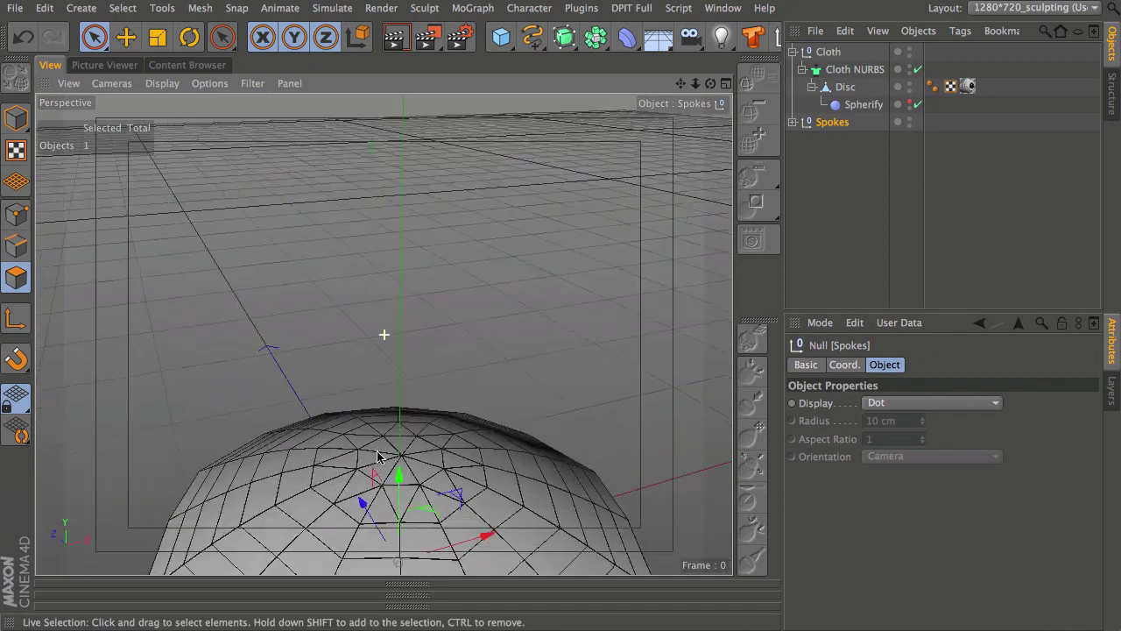
pyautogui.keyDown('alt'); pyautogui.moveTo(380, 456); pyautogui.dragTo(380, 296, button='middle'); pyautogui.keyUp('alt')
pyautogui.keyDown('alt'); pyautogui.moveTo(385, 375); pyautogui.dragTo(418, 413); pyautogui.keyUp('alt')
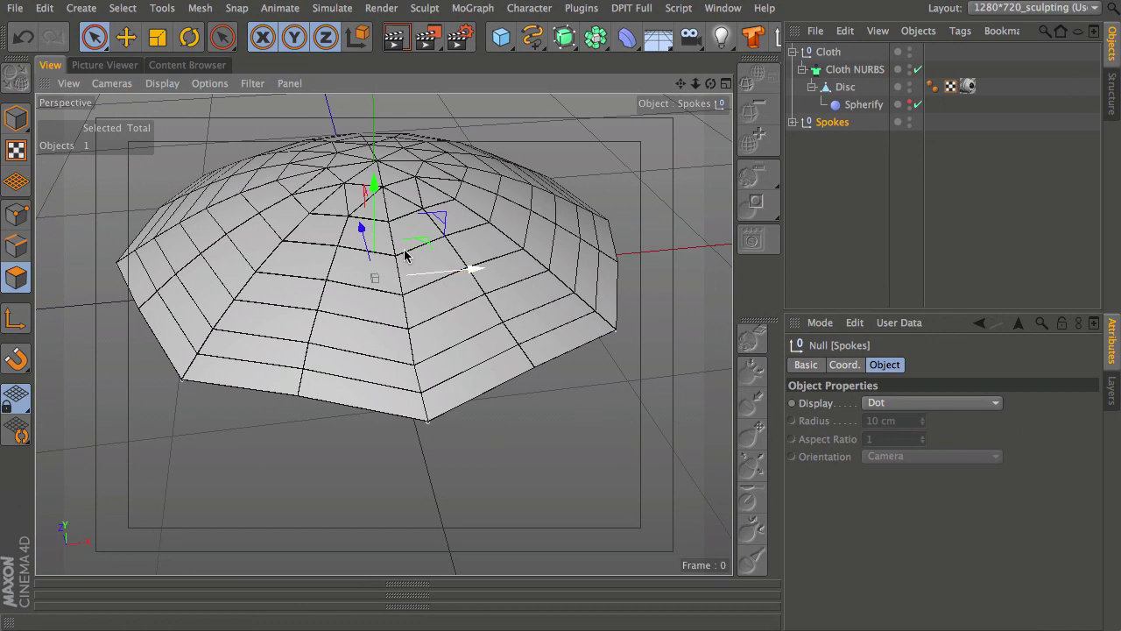
pyautogui.keyDown('alt'); pyautogui.moveTo(383, 286); pyautogui.dragTo(397, 331, button='middle'); pyautogui.keyUp('alt')
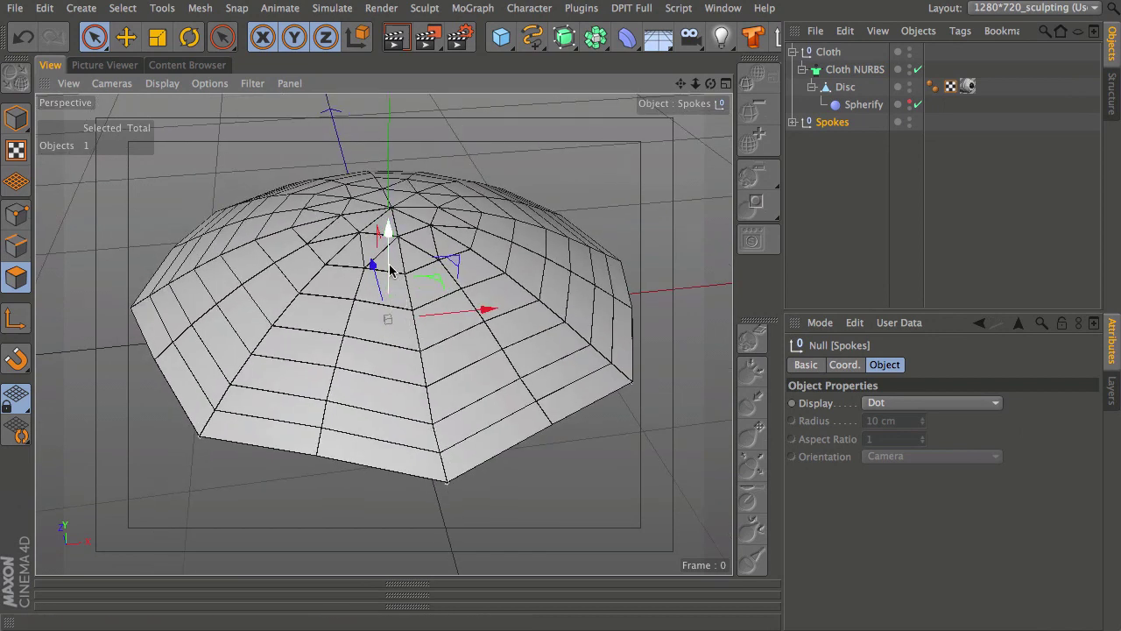
pyautogui.click(400, 38)
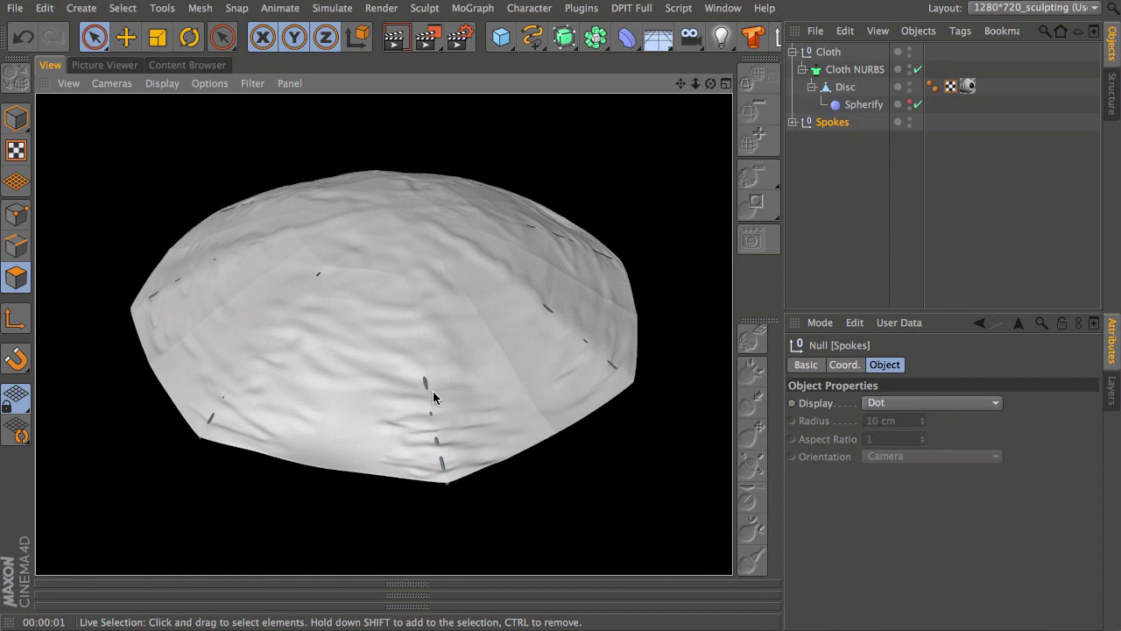
pyautogui.moveTo(434, 382)
pyautogui.keyDown('alt'); pyautogui.mouseDown(button='middle')
pyautogui.moveTo(435, 369)
pyautogui.moveTo(421, 387)
pyautogui.mouseUp(button='middle'); pyautogui.keyUp('alt')
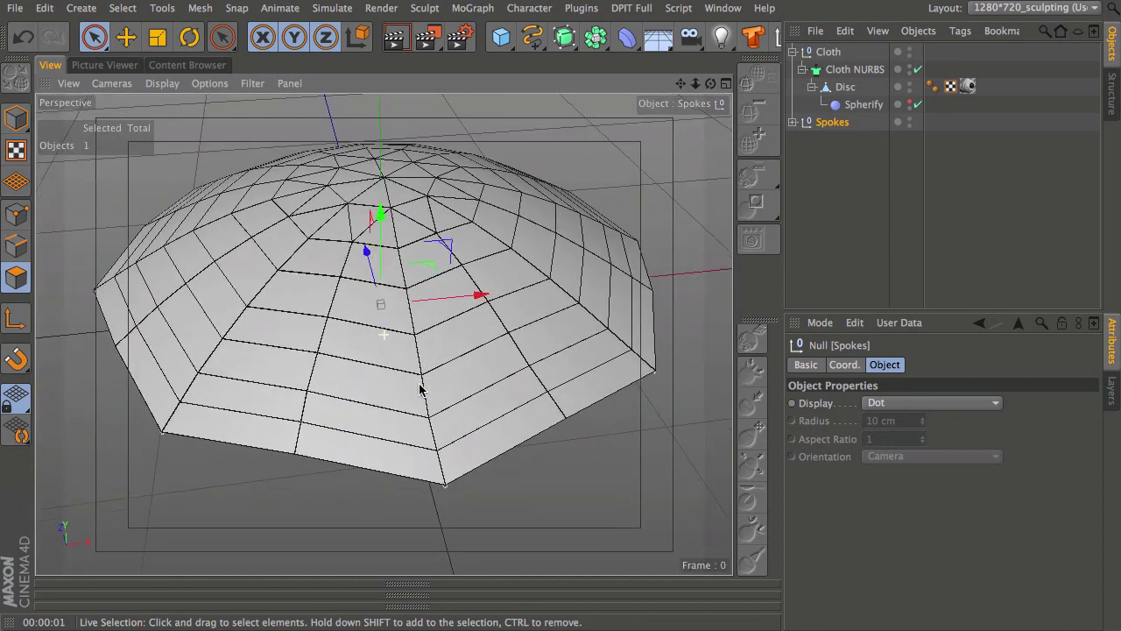
pyautogui.click(396, 37)
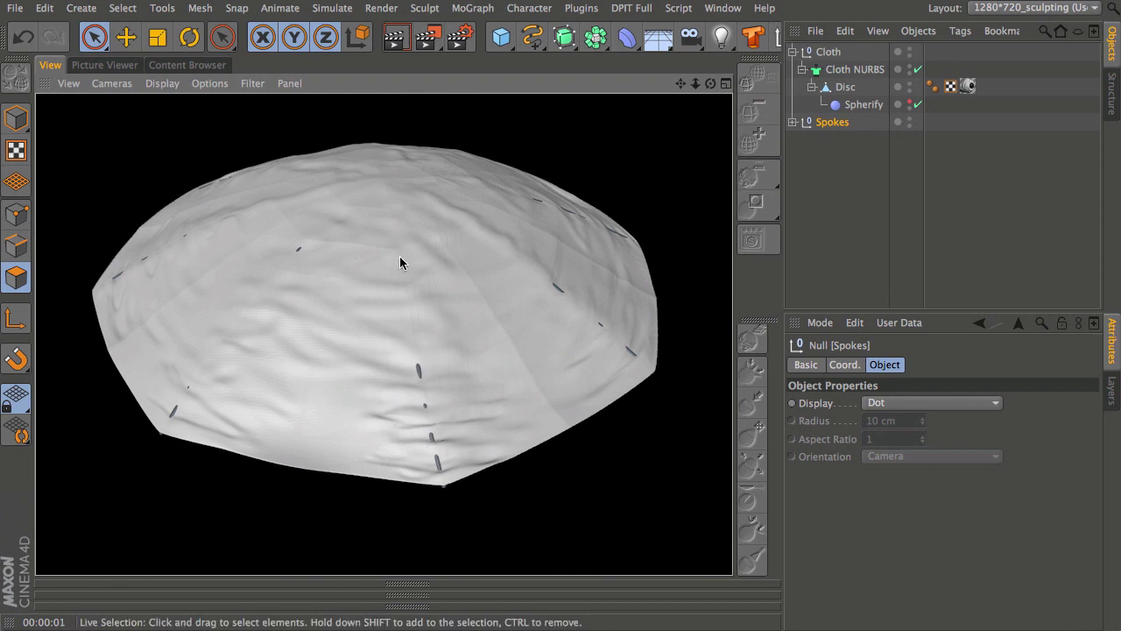
# Open the Displacement settings of BakedMaterial and set the height to 3 cm
pyautogui.keyDown('alt'); pyautogui.moveTo(423, 435); pyautogui.dragTo(440, 305); pyautogui.keyUp('alt')
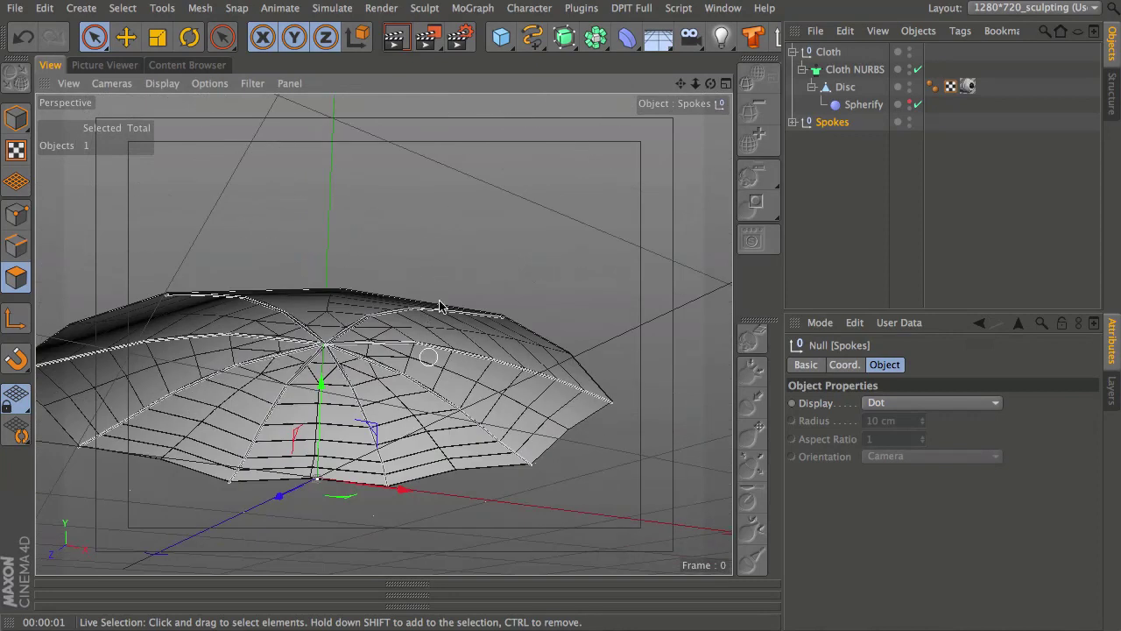
pyautogui.moveTo(1120, 153); pyautogui.dragTo(642, 103)
pyautogui.click(655, 486)
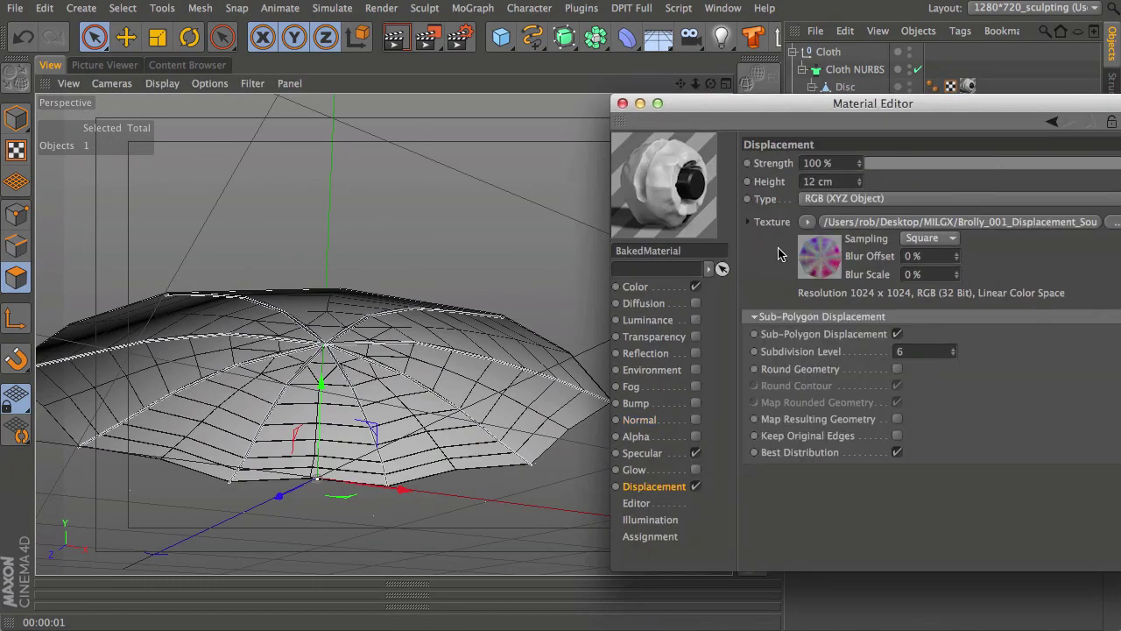
pyautogui.press('Return')
pyautogui.moveTo(788, 103); pyautogui.dragTo(1120, 128)
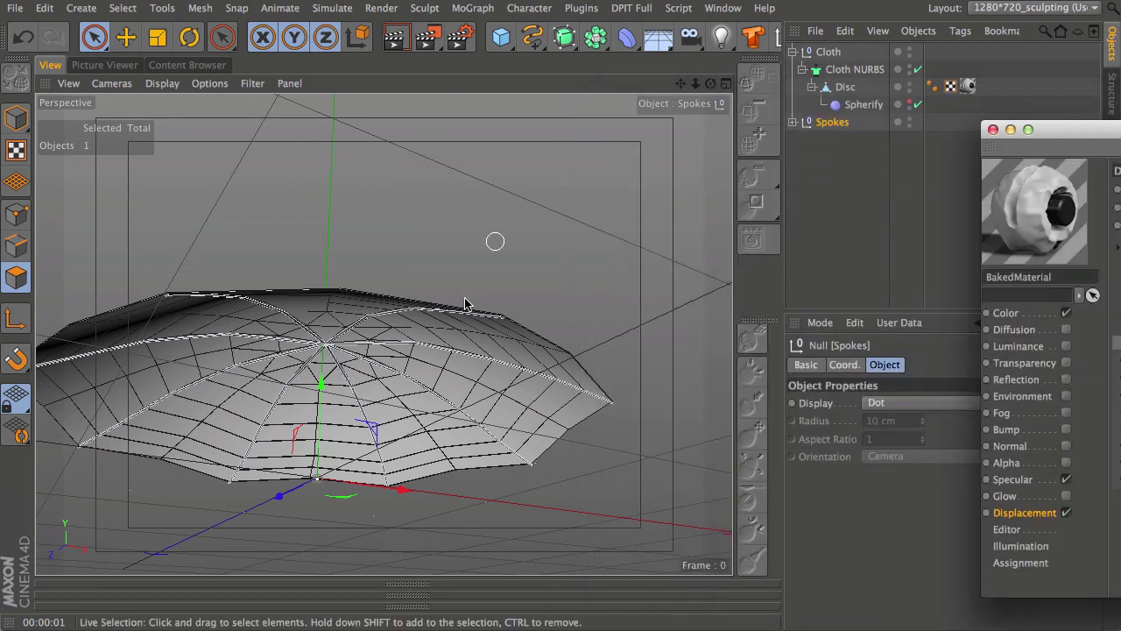
# Render the canopy from above to check the wrinkles at the 3 cm displacement height
pyautogui.moveTo(397, 356)
pyautogui.keyDown('alt'); pyautogui.mouseDown()
pyautogui.moveTo(395, 370)
pyautogui.moveTo(382, 333)
pyautogui.moveTo(421, 426)
pyautogui.moveTo(382, 359)
pyautogui.mouseUp(); pyautogui.keyUp('alt')
pyautogui.click(405, 33)
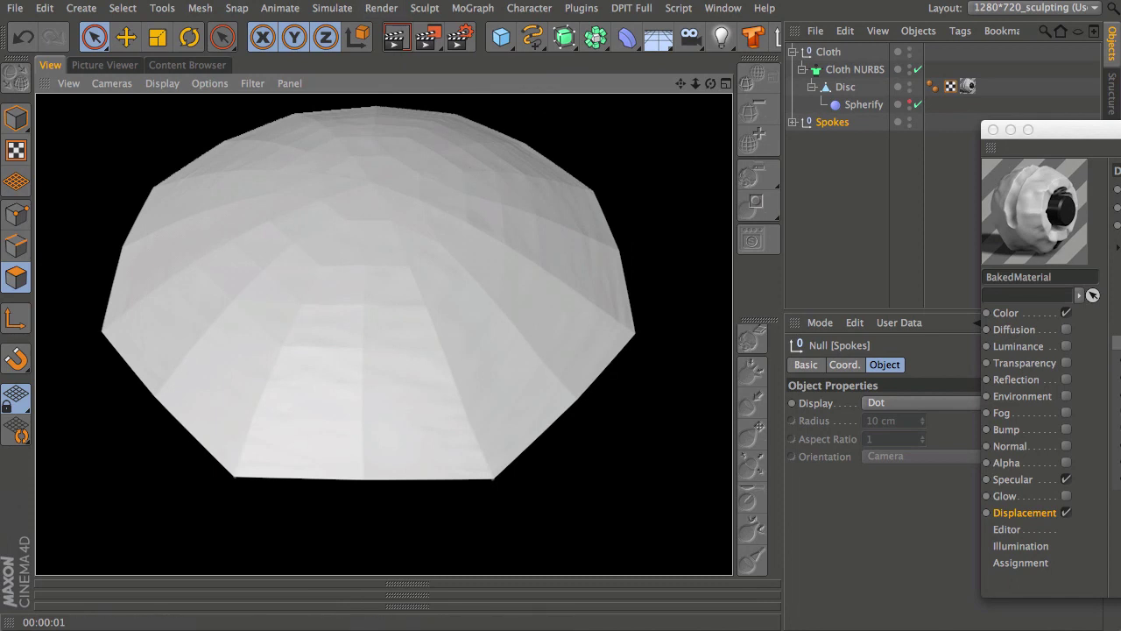
pyautogui.moveTo(1120, 129); pyautogui.dragTo(1021, 127)
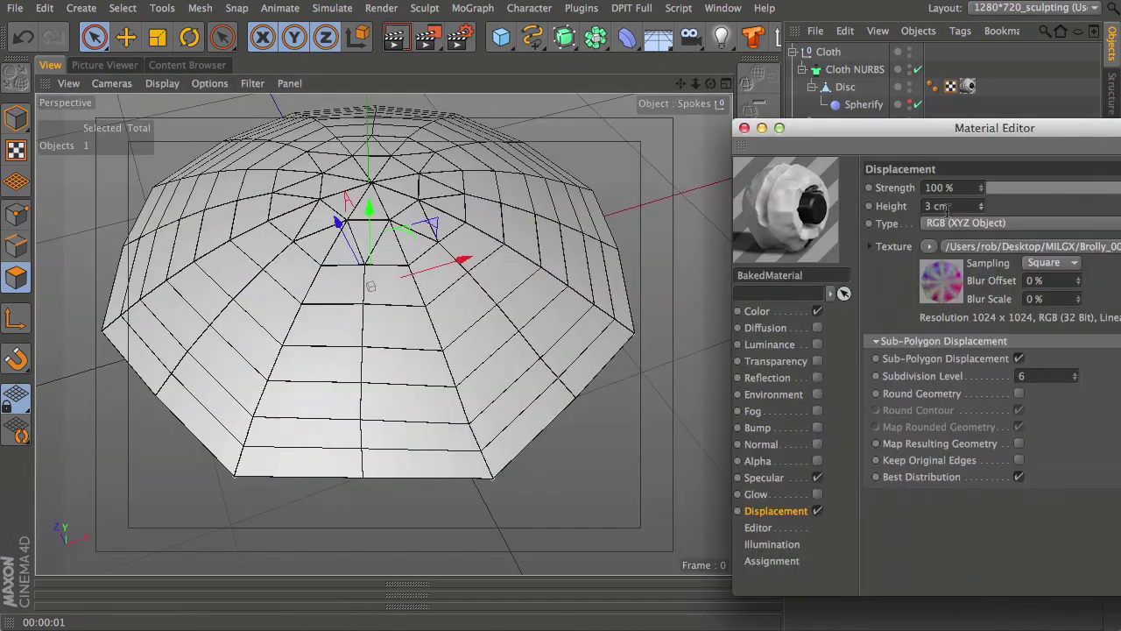
pyautogui.click(396, 40)
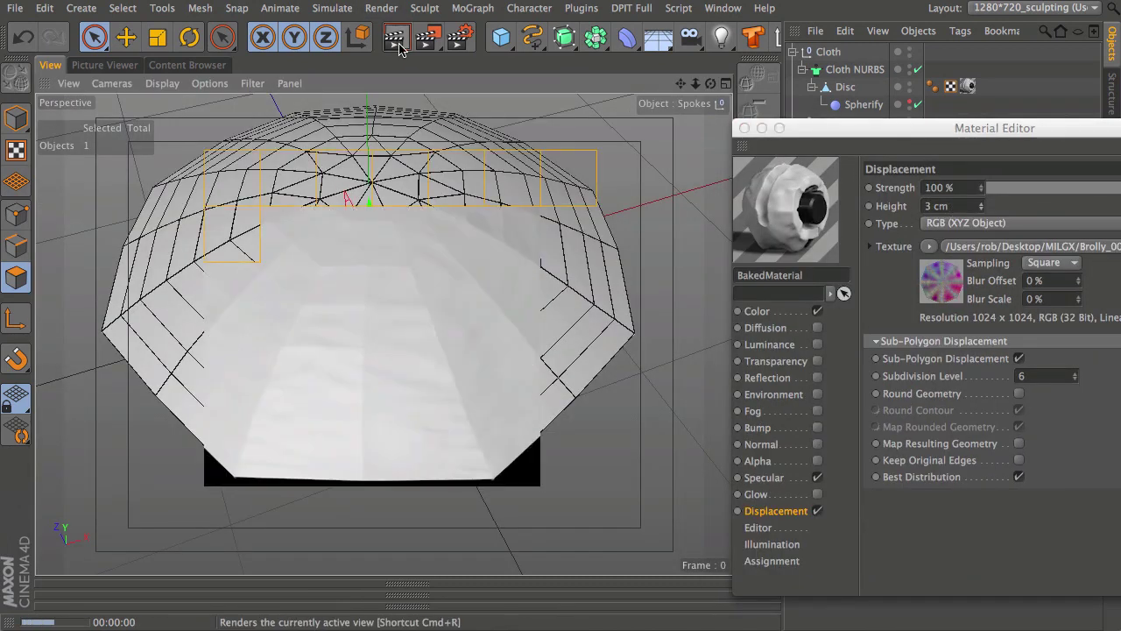
# Raise the displacement height to 4 cm, test-render the canopy, and increase the height to 5 cm
pyautogui.click(982, 203)
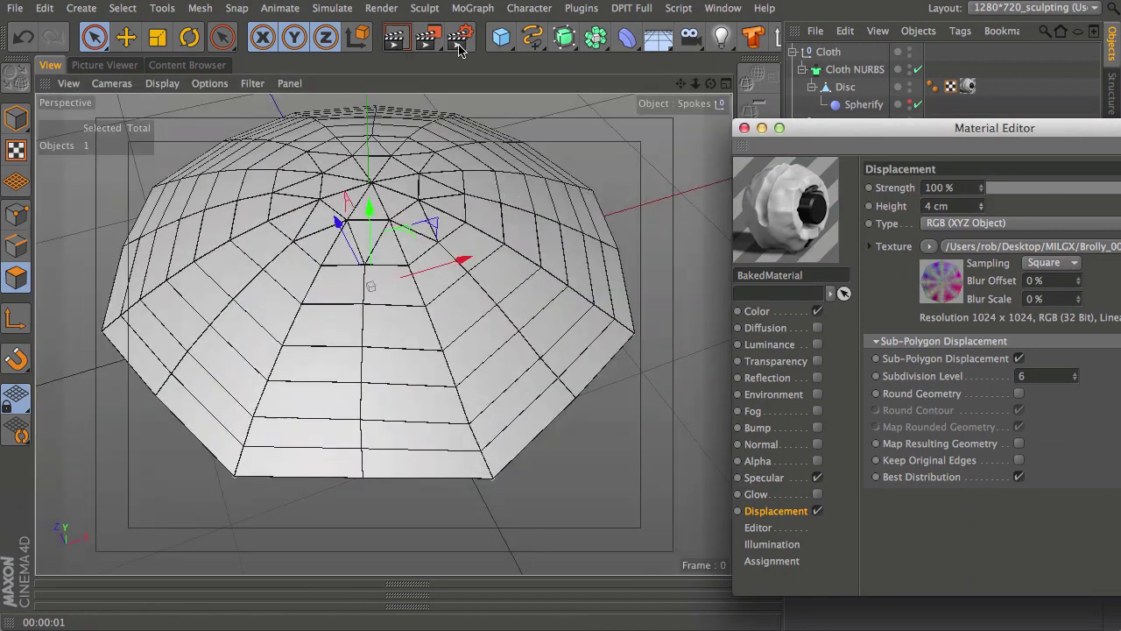
pyautogui.click(395, 42)
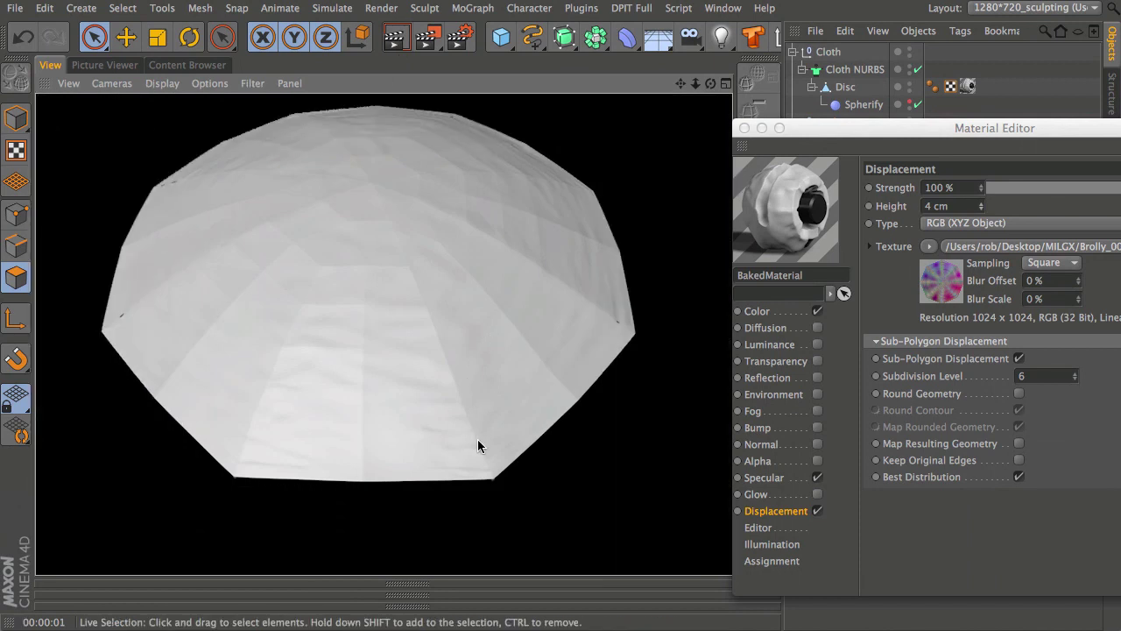
pyautogui.click(982, 203)
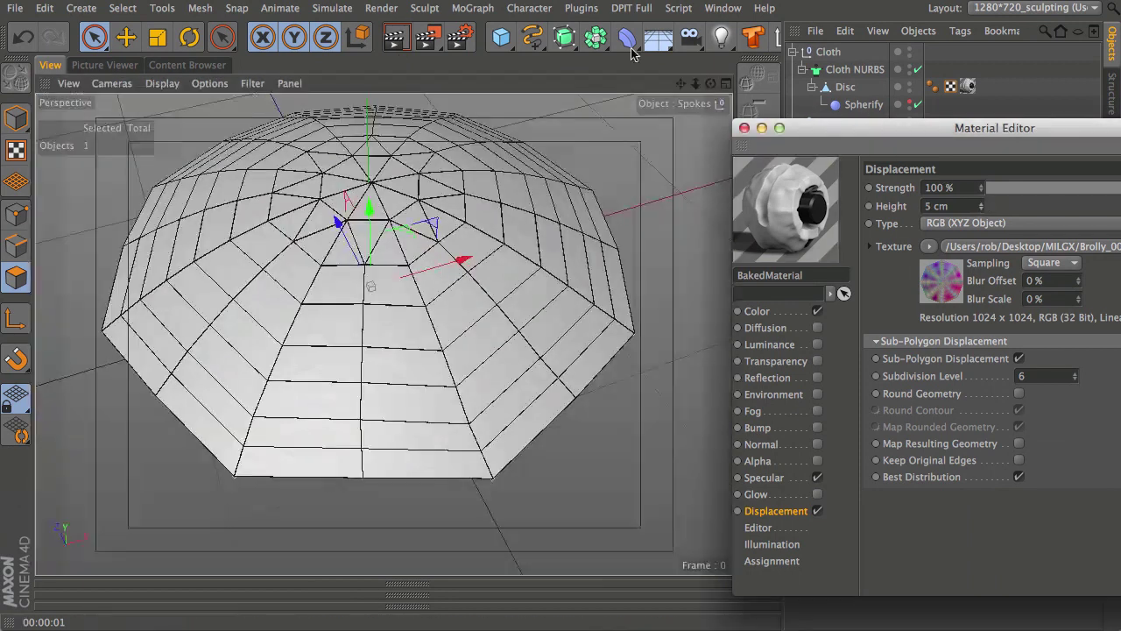
# Test-render the canopy at the current displacement height, set the height to 4.5 cm, and render again
pyautogui.click(403, 46)
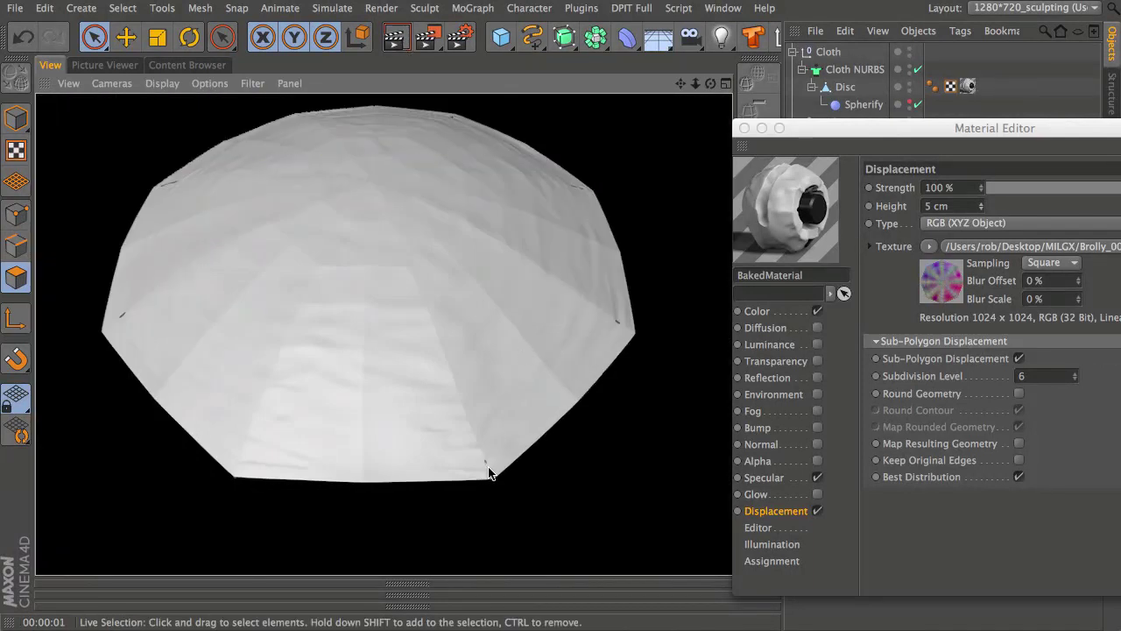
pyautogui.click(959, 206)
pyautogui.write('4.5')
pyautogui.press('Return')
pyautogui.click(397, 39)
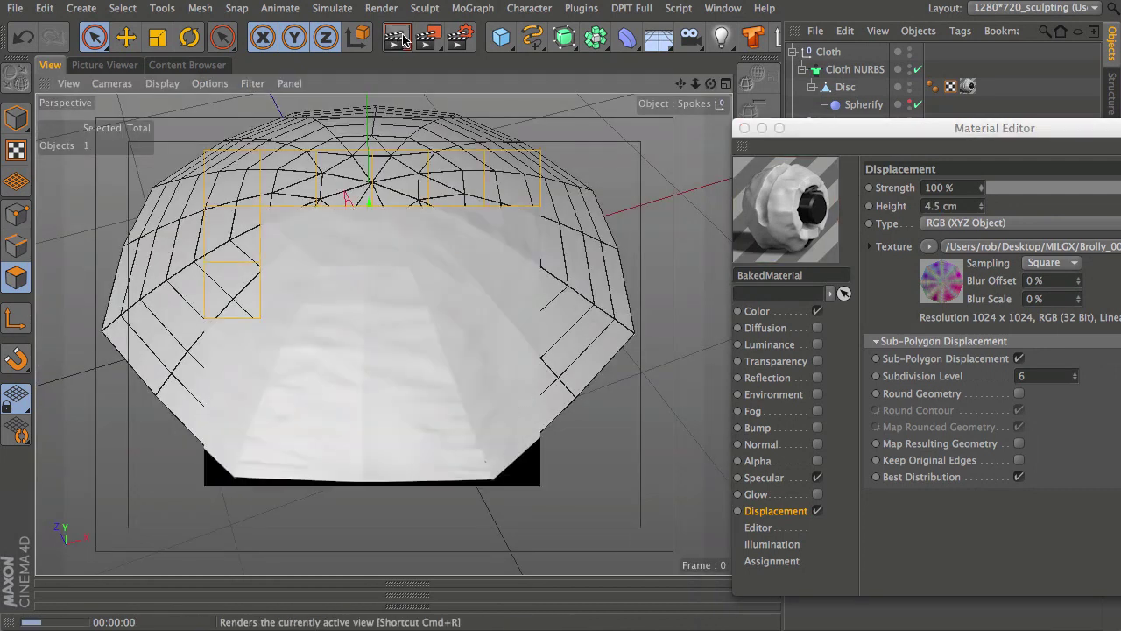
pyautogui.click(429, 282)
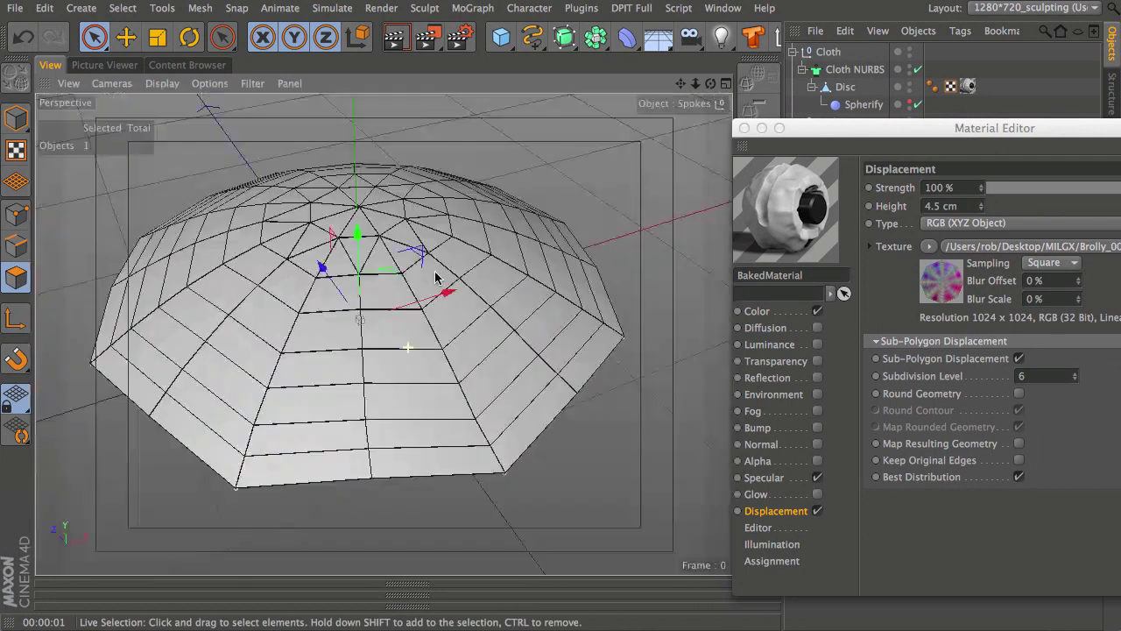
# Group the Cloth and Spokes nulls under a single null named BROLLY
pyautogui.keyDown('alt'); pyautogui.moveTo(432, 324); pyautogui.dragTo(368, 320); pyautogui.keyUp('alt')
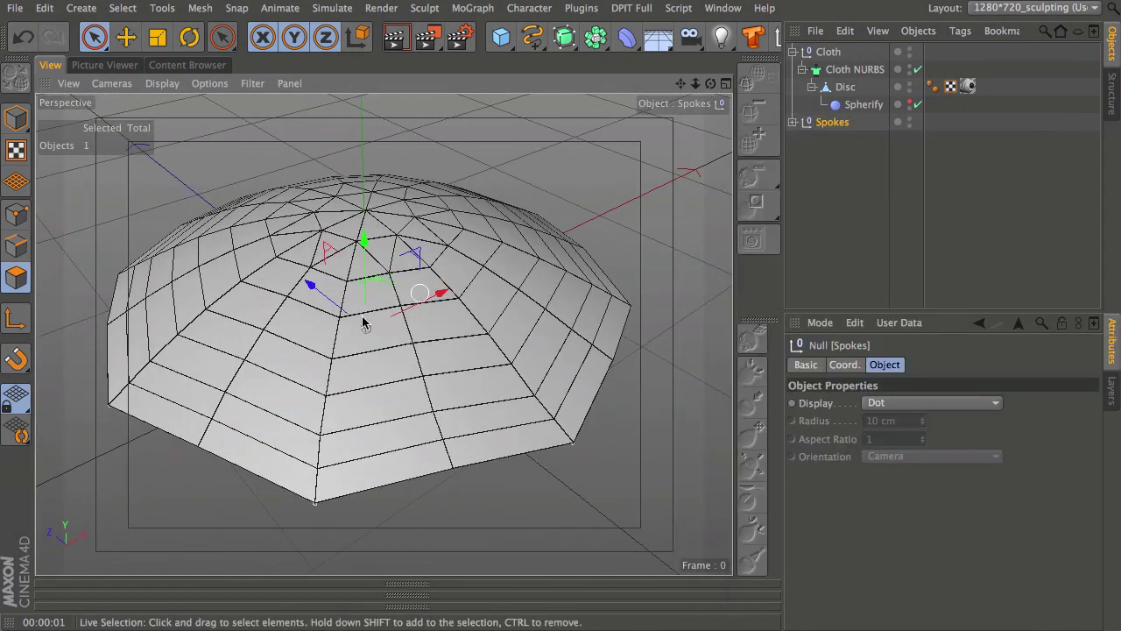
pyautogui.keyDown('alt'); pyautogui.moveTo(363, 321); pyautogui.dragTo(382, 291); pyautogui.keyUp('alt')
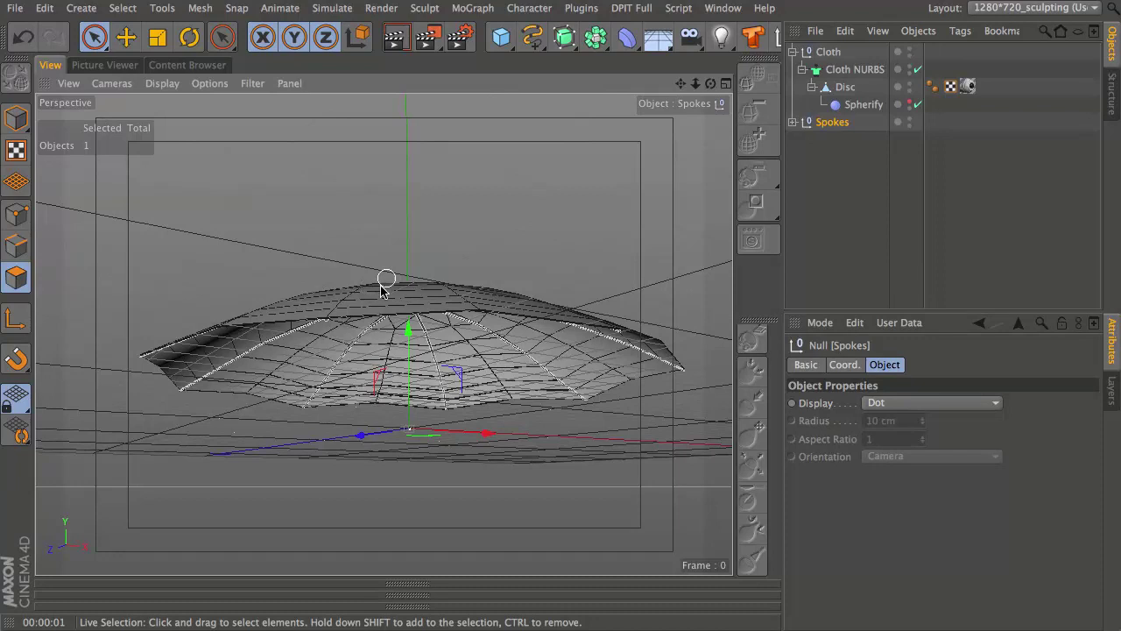
pyautogui.click(793, 52)
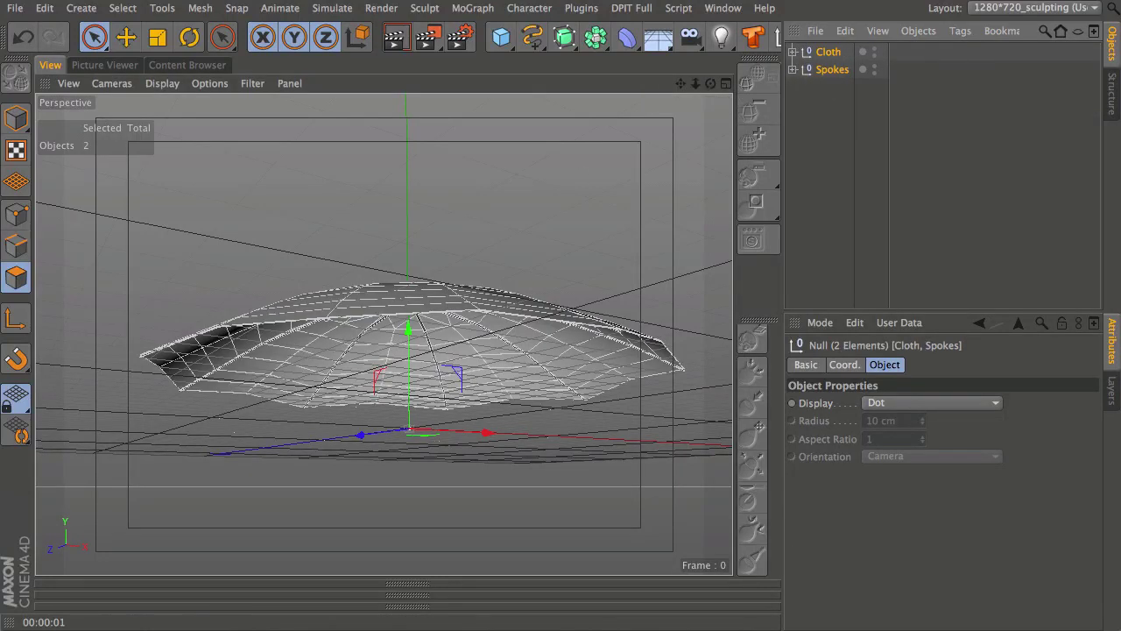
pyautogui.hotkey('alt', 'g')
pyautogui.doubleClick(827, 52)
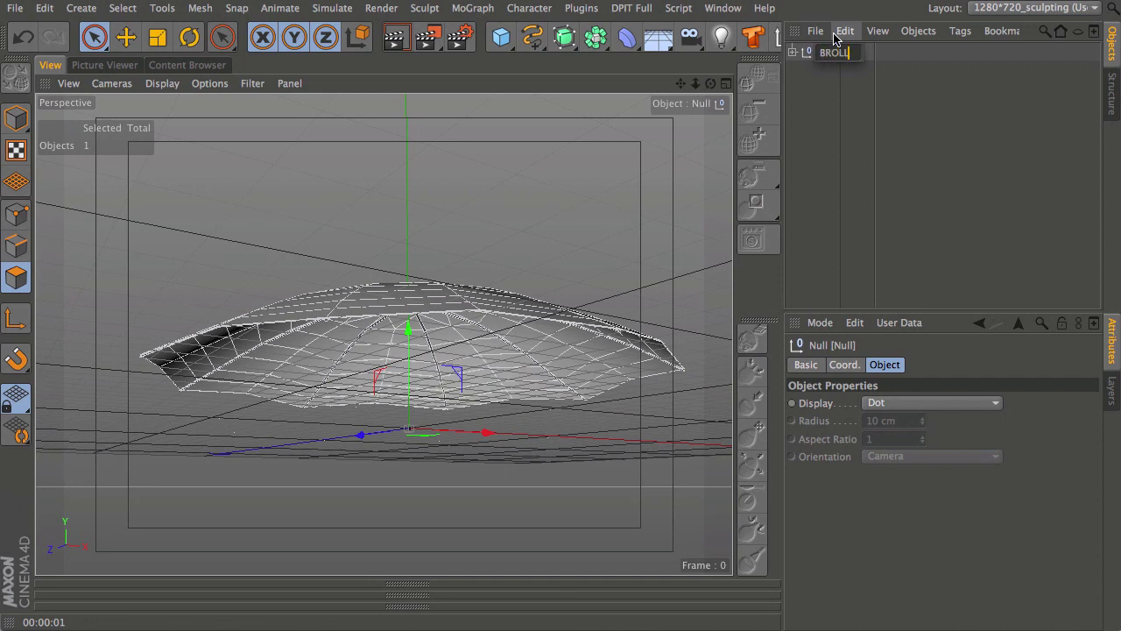
pyautogui.press('Return')
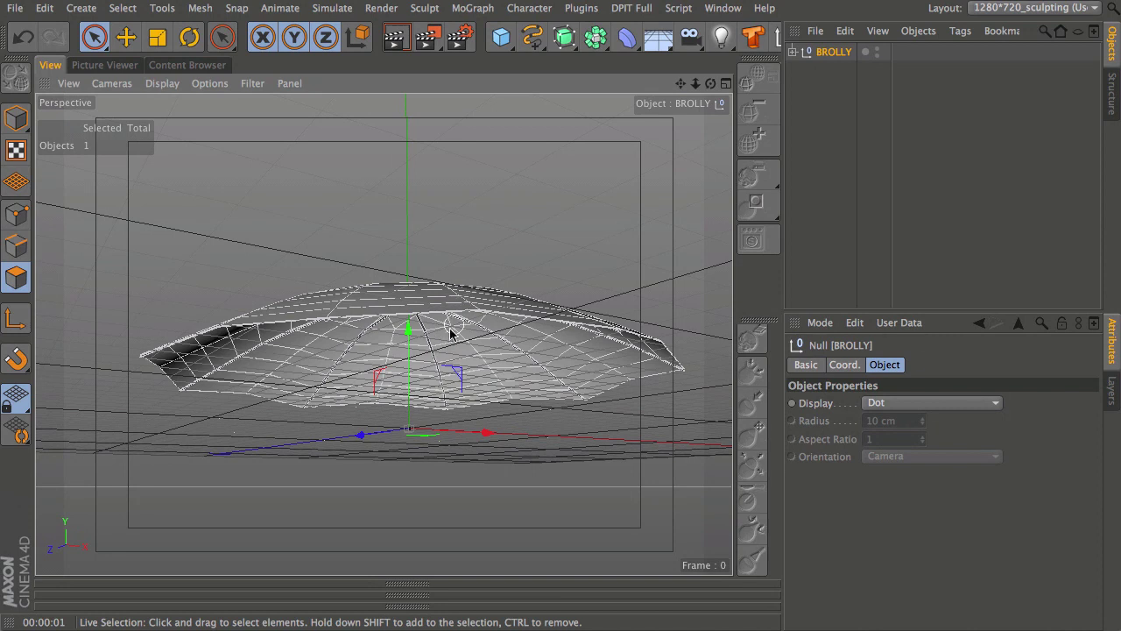
# Switch to the front view and enable snapping with Workplane Snap and Grid Point Snap turned on
pyautogui.middleClick(448, 333)
pyautogui.middleClick(462, 388)
pyautogui.moveTo(375, 377)
pyautogui.keyDown('alt'); pyautogui.mouseDown(button='middle')
pyautogui.moveTo(395, 314)
pyautogui.moveTo(412, 301)
pyautogui.mouseUp(button='middle'); pyautogui.keyUp('alt')
pyautogui.keyDown('alt'); pyautogui.moveTo(413, 301); pyautogui.dragTo(448, 275, button='right'); pyautogui.keyUp('alt')
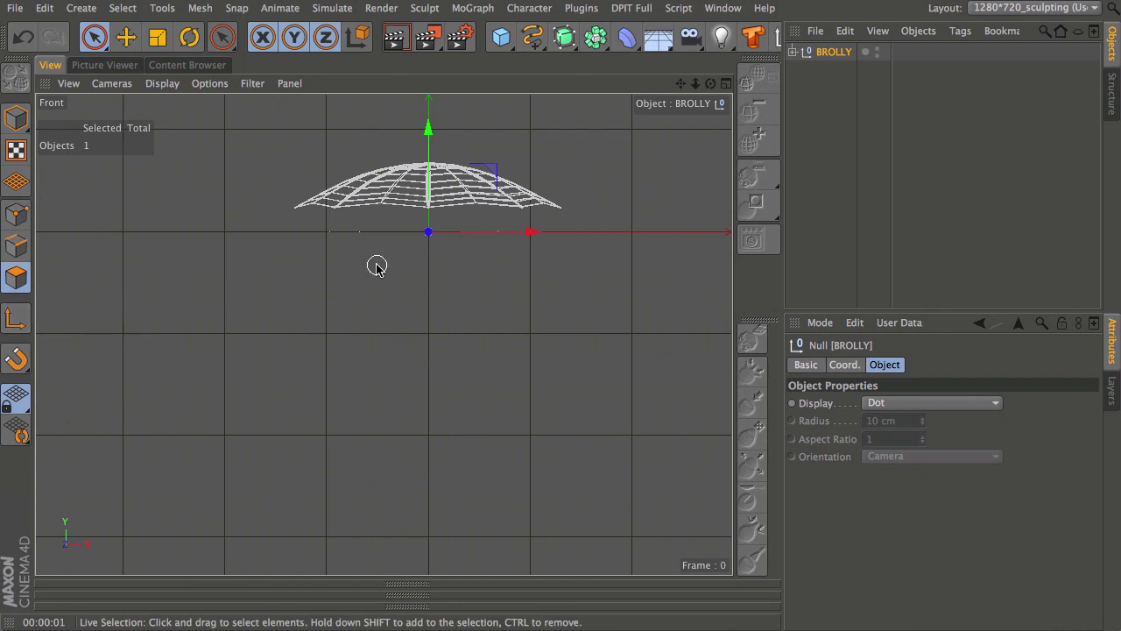
pyautogui.hotkey('shift', 's')
pyautogui.click(444, 280)
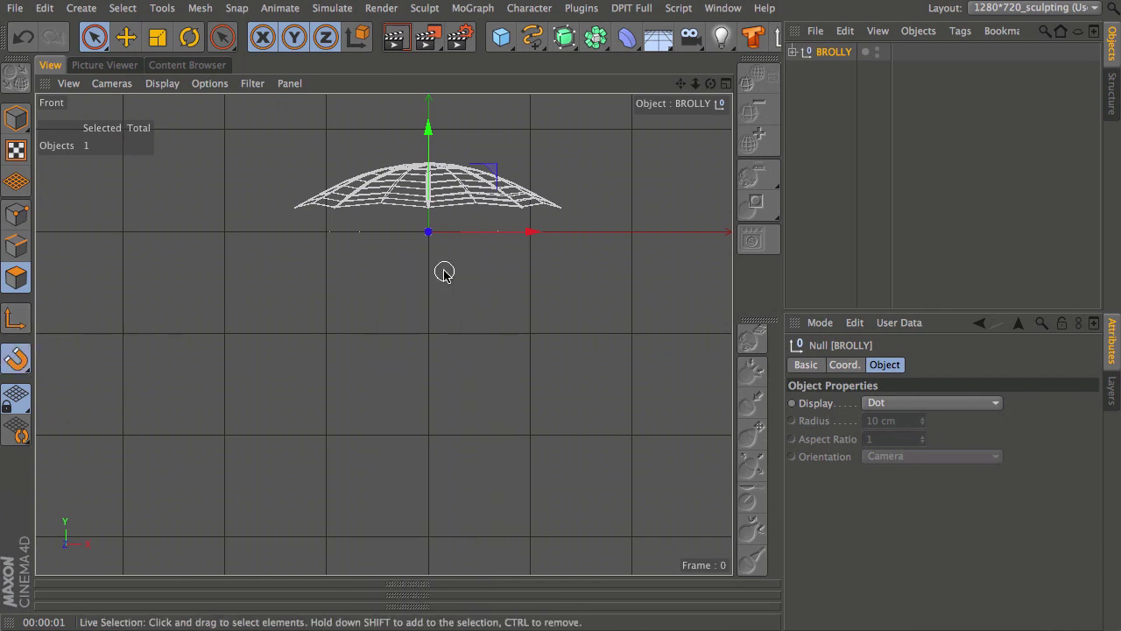
pyautogui.hotkey('shift', 's')
pyautogui.click(531, 274)
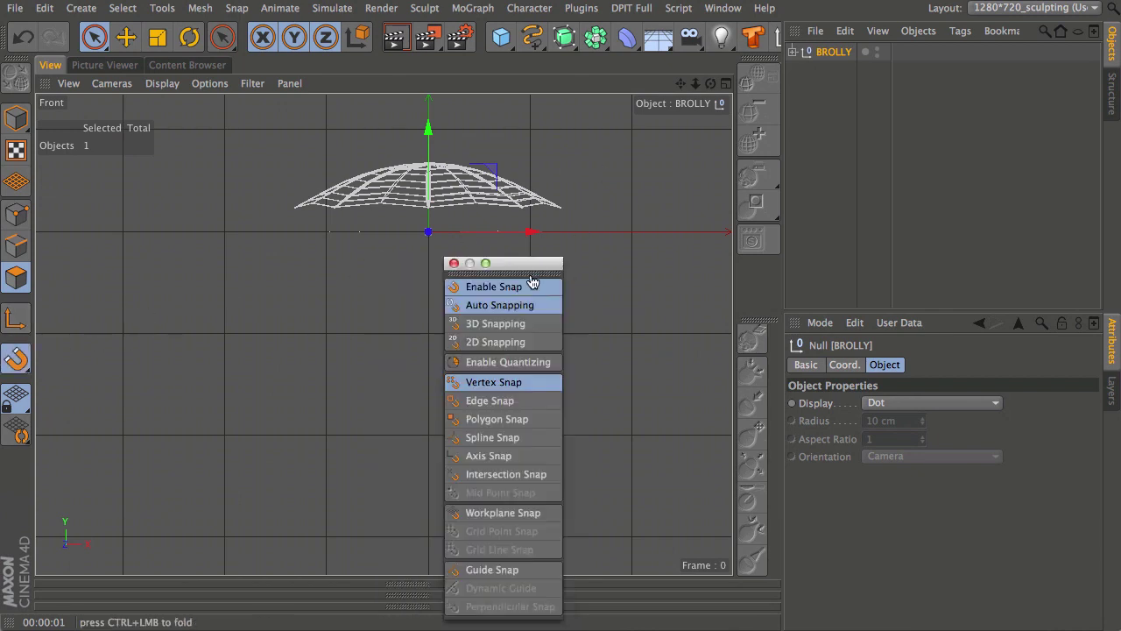
pyautogui.moveTo(536, 269); pyautogui.dragTo(702, 139)
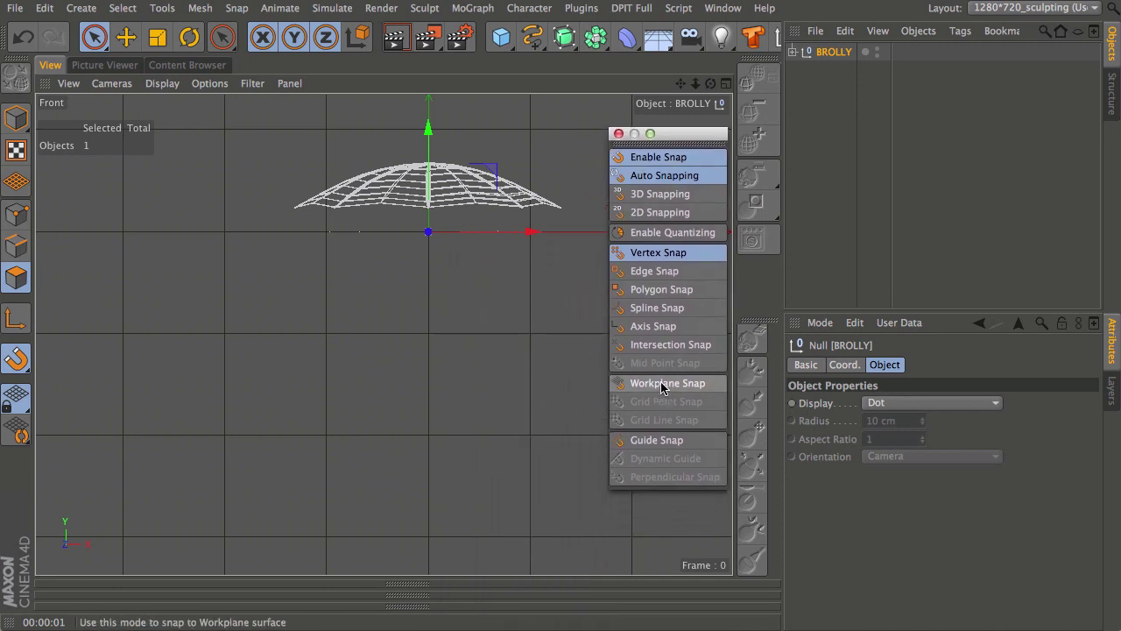
pyautogui.click(662, 386)
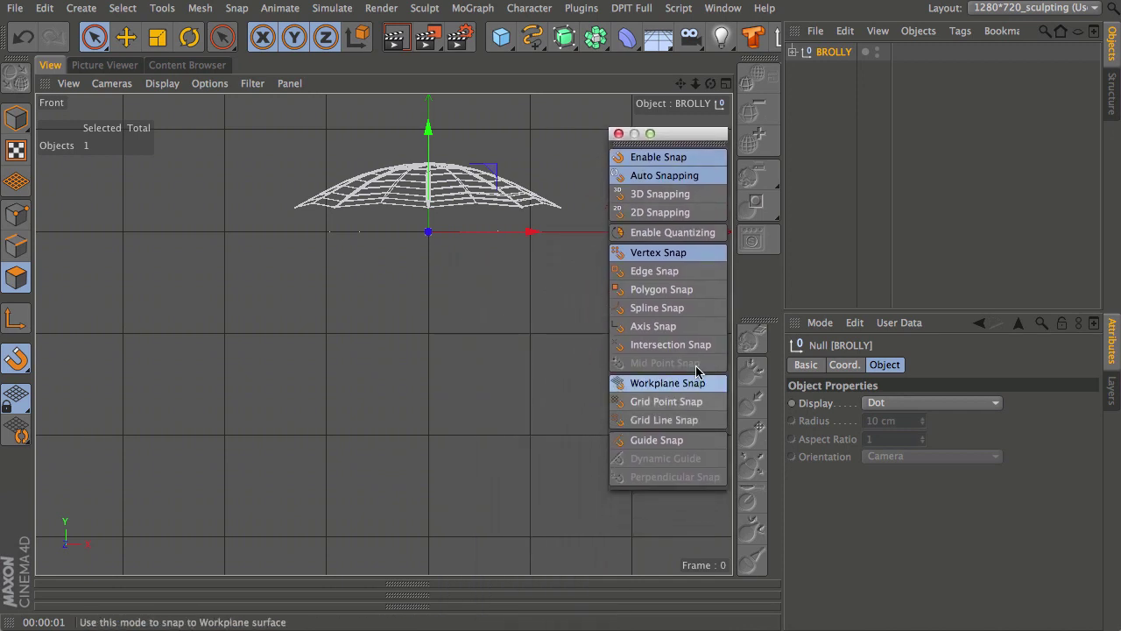
pyautogui.click(660, 404)
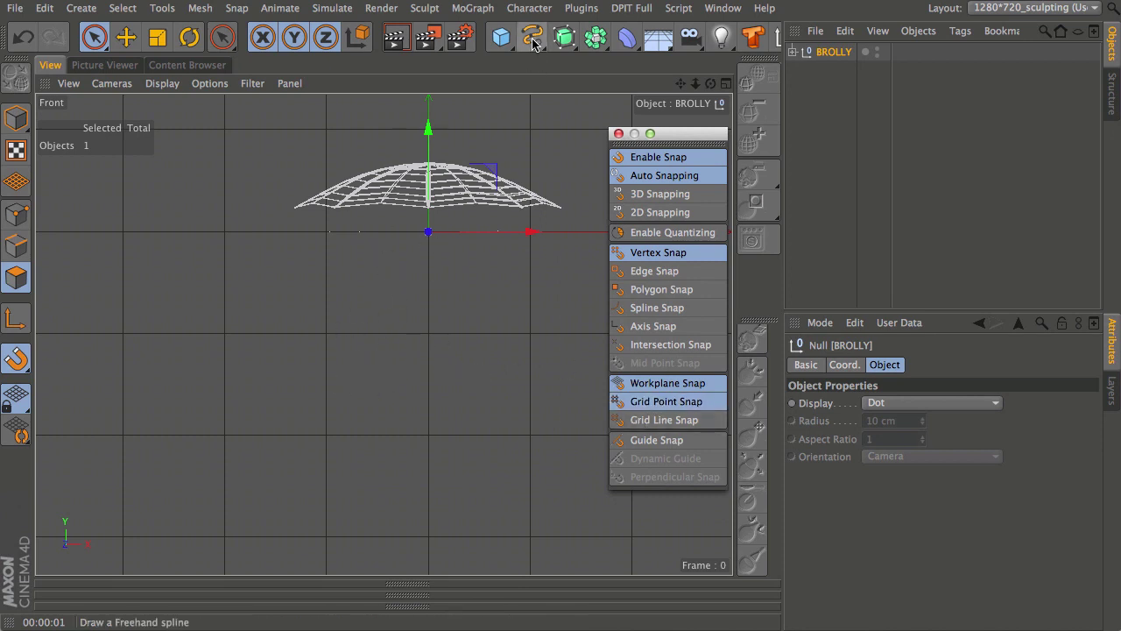
pyautogui.click(621, 134)
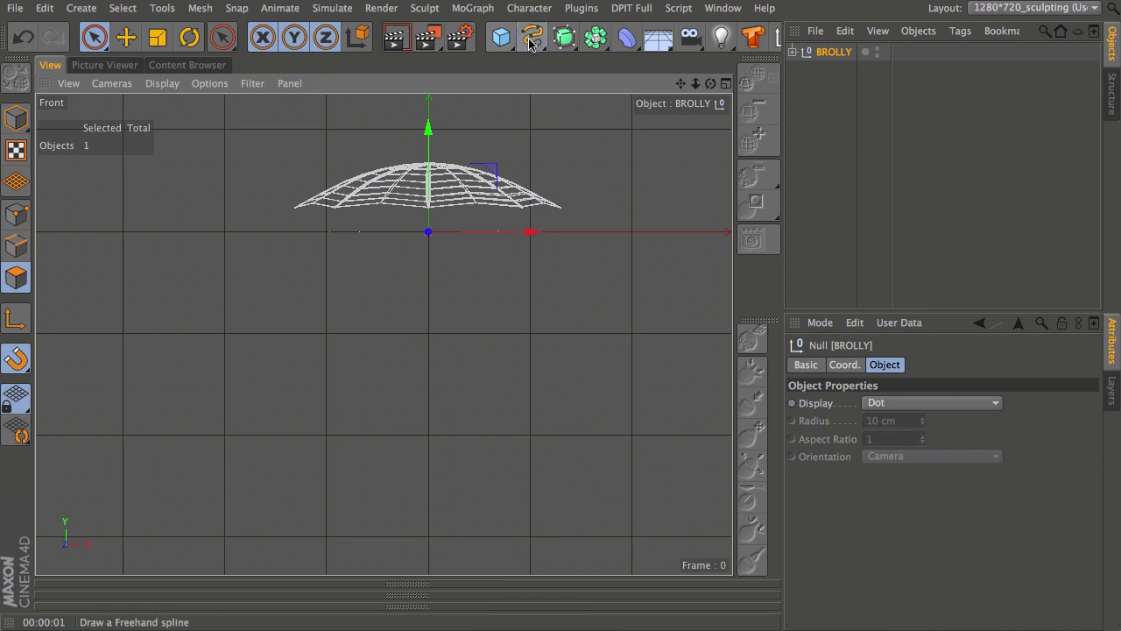
# Draw a linear spline from just above the canopy straight down its centre axis, ending in a small squared hook for the handle
pyautogui.click(532, 39)
pyautogui.click(588, 91)
pyautogui.scroll(2, 473, 120)
pyautogui.scroll(3, 463, 220)
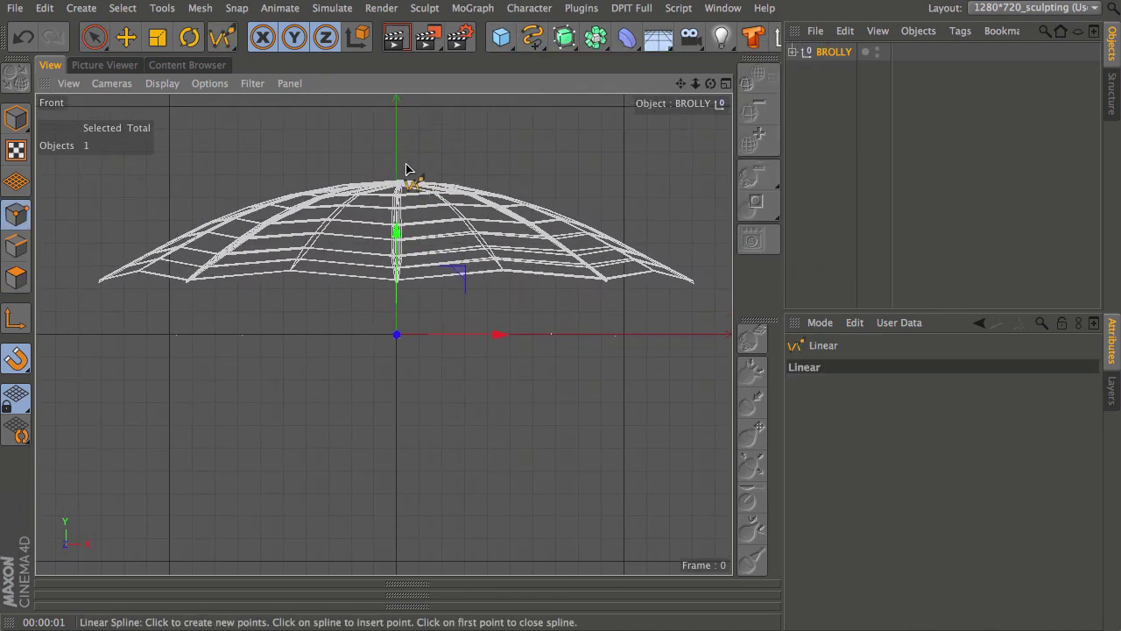
pyautogui.click(401, 168)
pyautogui.moveTo(401, 165); pyautogui.dragTo(397, 154)
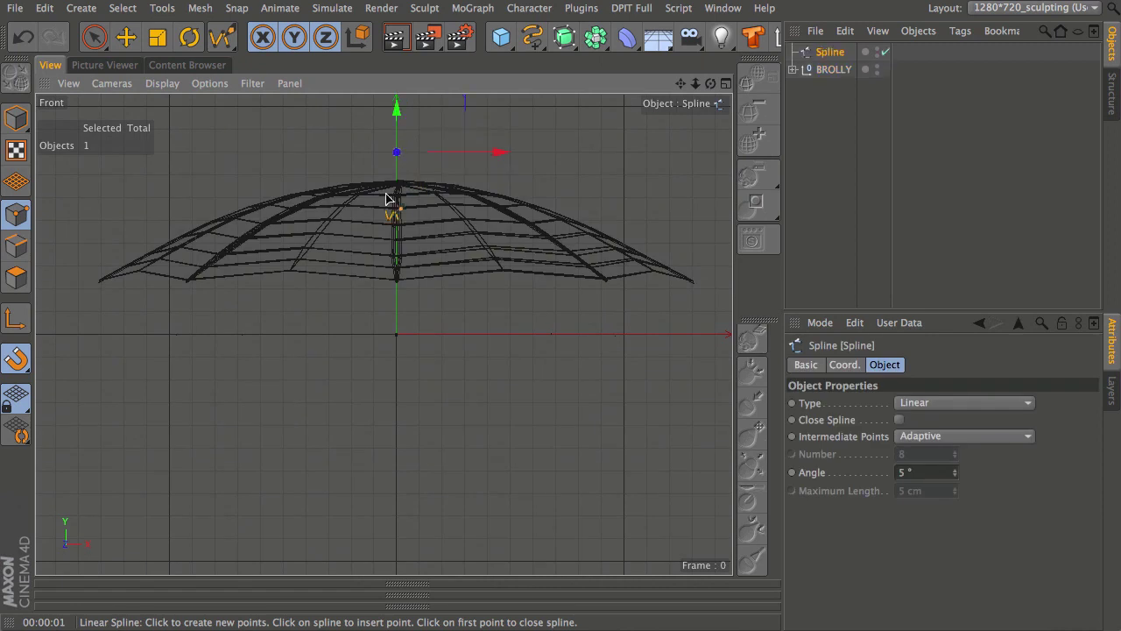
pyautogui.moveTo(401, 541)
pyautogui.mouseDown()
pyautogui.moveTo(396, 559)
pyautogui.moveTo(462, 478)
pyautogui.moveTo(455, 508)
pyautogui.moveTo(400, 538)
pyautogui.moveTo(399, 561)
pyautogui.mouseUp()
pyautogui.moveTo(438, 510); pyautogui.dragTo(420, 536)
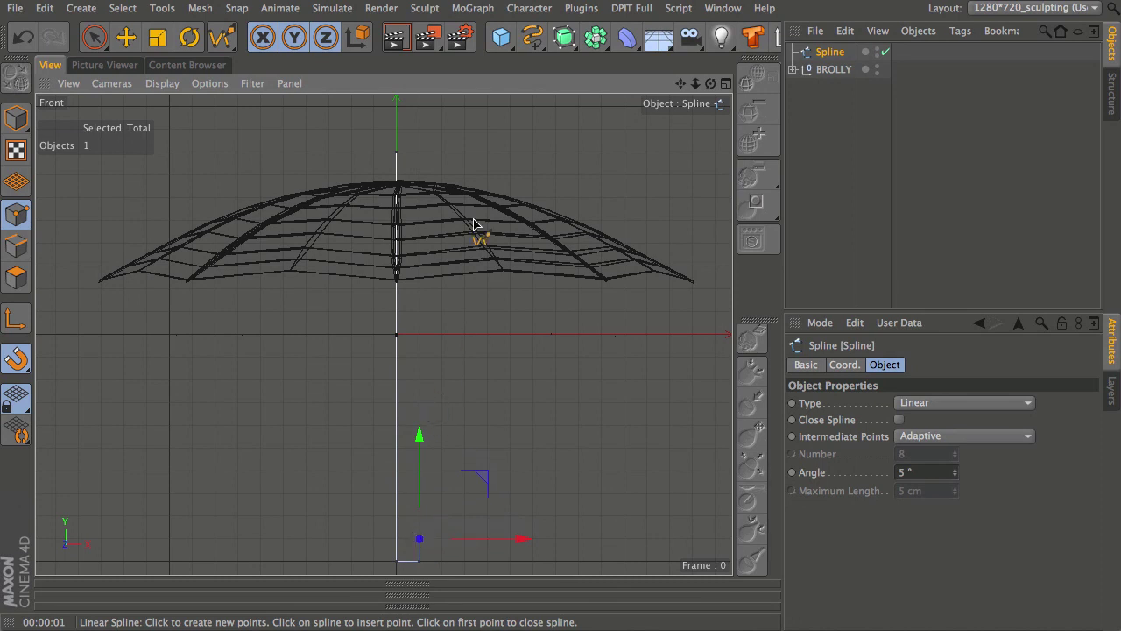
# Chamfer the two lower corner points of the handle spline with a radius of 8.763 cm to form a rounded hook
pyautogui.press('space')
pyautogui.keyDown('alt'); pyautogui.moveTo(435, 450); pyautogui.dragTo(426, 298, button='middle'); pyautogui.keyUp('alt')
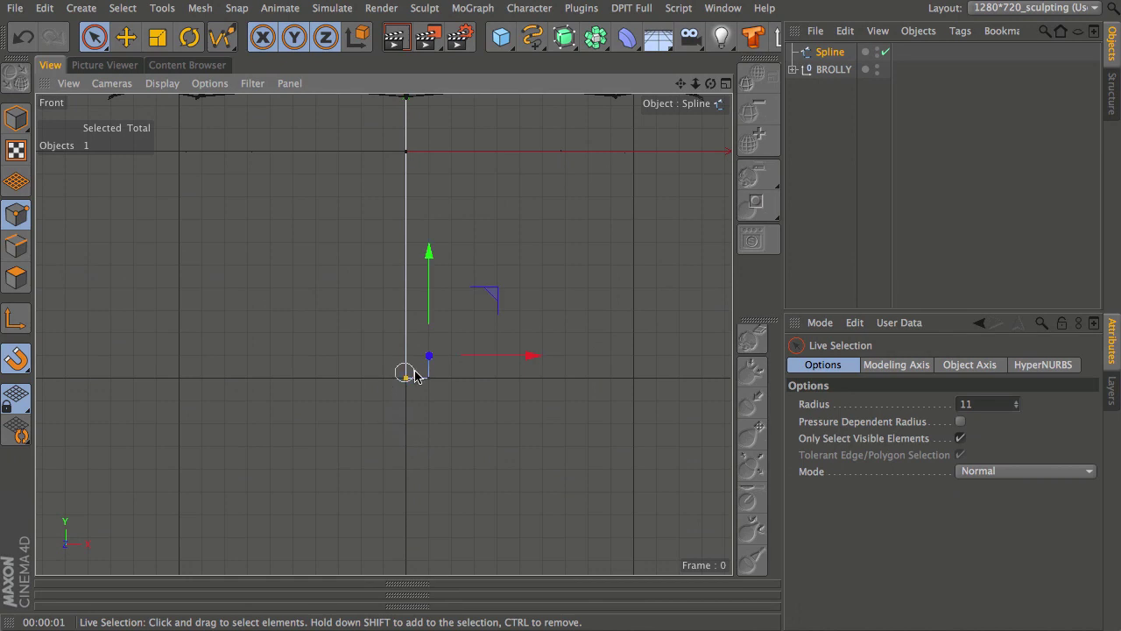
pyautogui.keyDown('alt'); pyautogui.moveTo(413, 366); pyautogui.dragTo(473, 323, button='right'); pyautogui.keyUp('alt')
pyautogui.keyDown('alt'); pyautogui.moveTo(473, 323); pyautogui.dragTo(450, 214, button='middle'); pyautogui.keyUp('alt')
pyautogui.rightClick(416, 151)
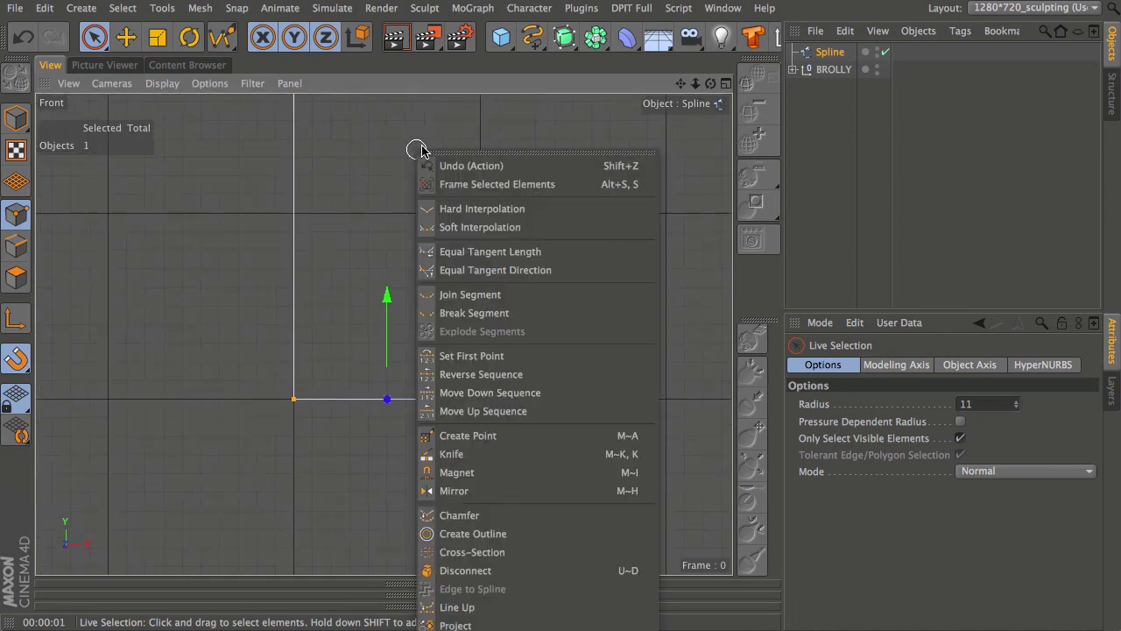
pyautogui.click(461, 515)
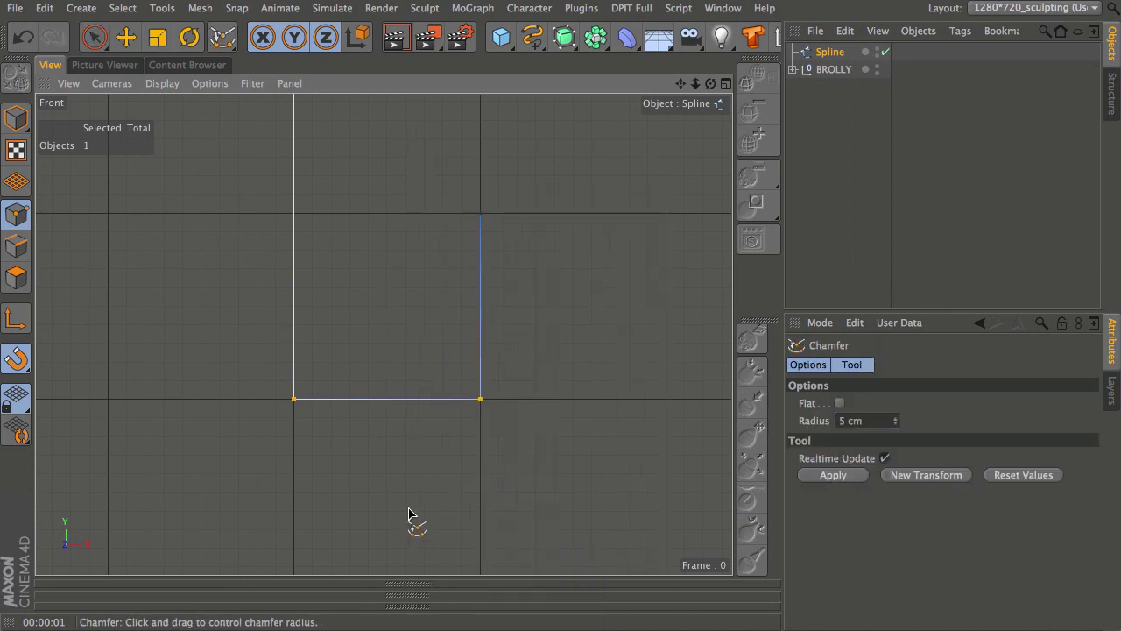
pyautogui.moveTo(398, 508); pyautogui.dragTo(1040, 88)
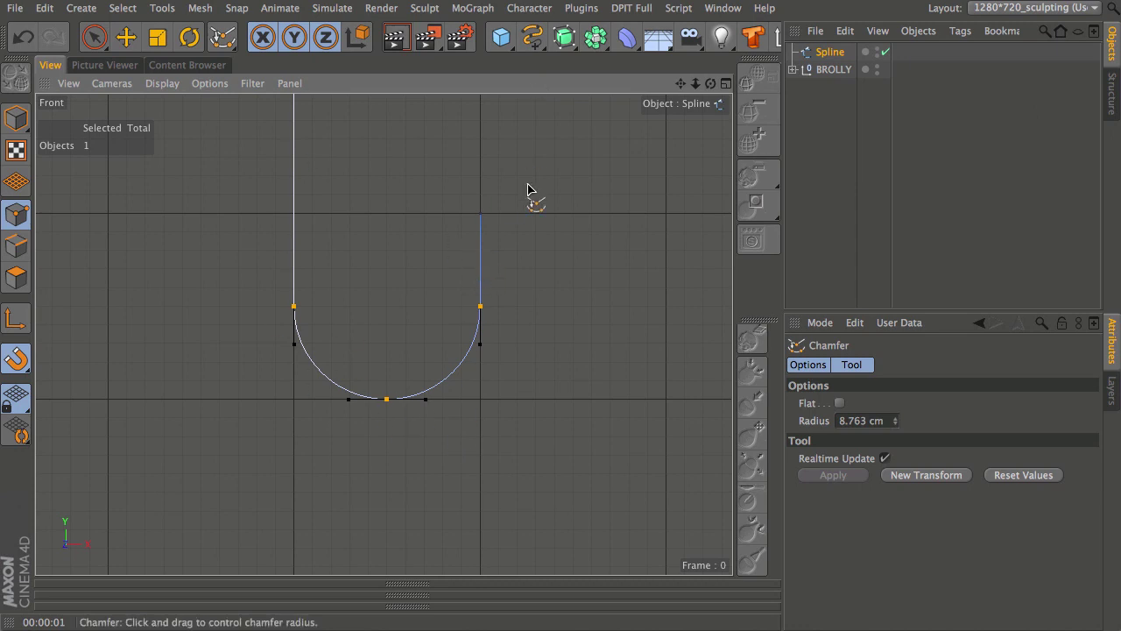
pyautogui.press('space')
pyautogui.keyDown('alt'); pyautogui.moveTo(524, 196); pyautogui.dragTo(534, 275, button='middle'); pyautogui.keyUp('alt')
pyautogui.keyDown('alt'); pyautogui.moveTo(533, 275); pyautogui.dragTo(489, 317, button='right'); pyautogui.keyUp('alt')
pyautogui.keyDown('alt'); pyautogui.moveTo(503, 257); pyautogui.dragTo(503, 330, button='middle'); pyautogui.keyUp('alt')
pyautogui.click(517, 260)
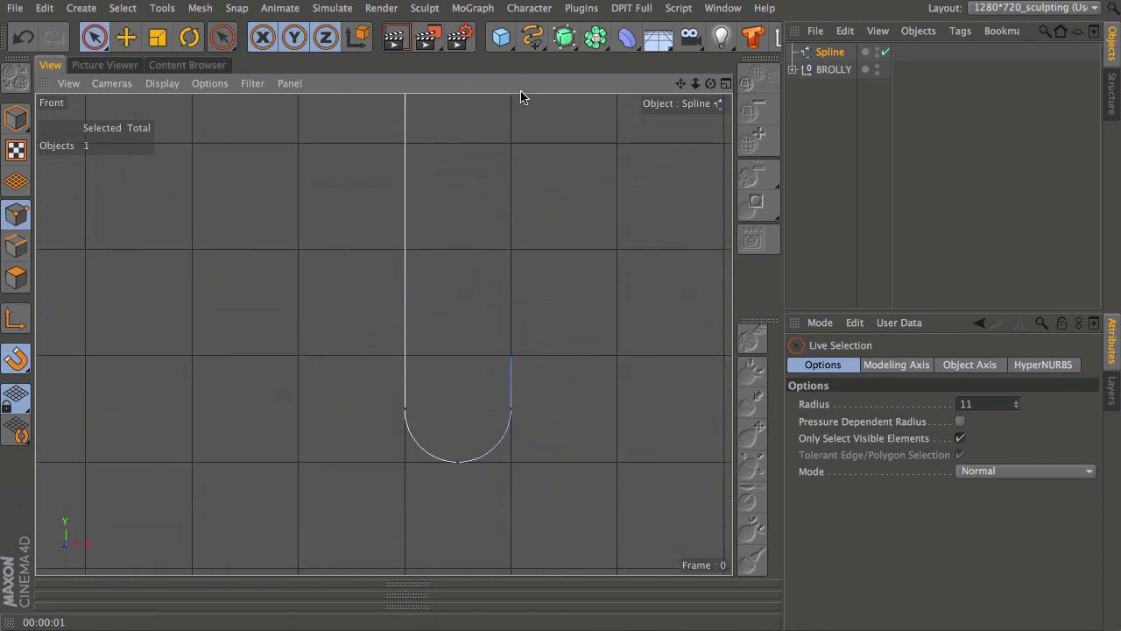
# Add a circle spline with a 2 cm radius as the shaft's profile
pyautogui.click(532, 42)
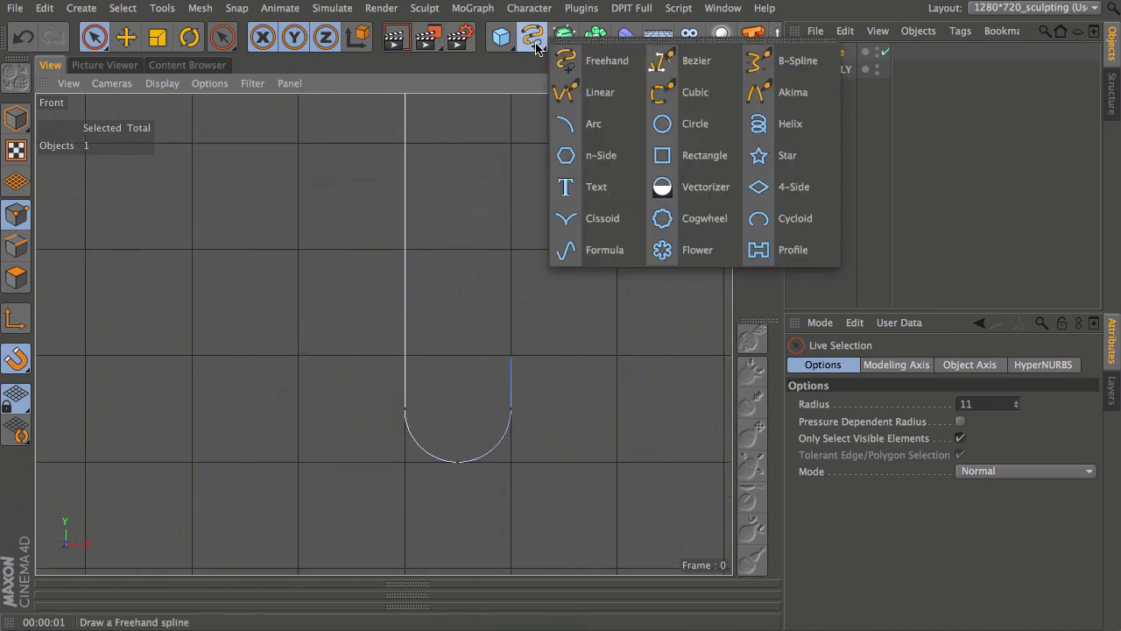
pyautogui.click(697, 122)
pyautogui.click(941, 436)
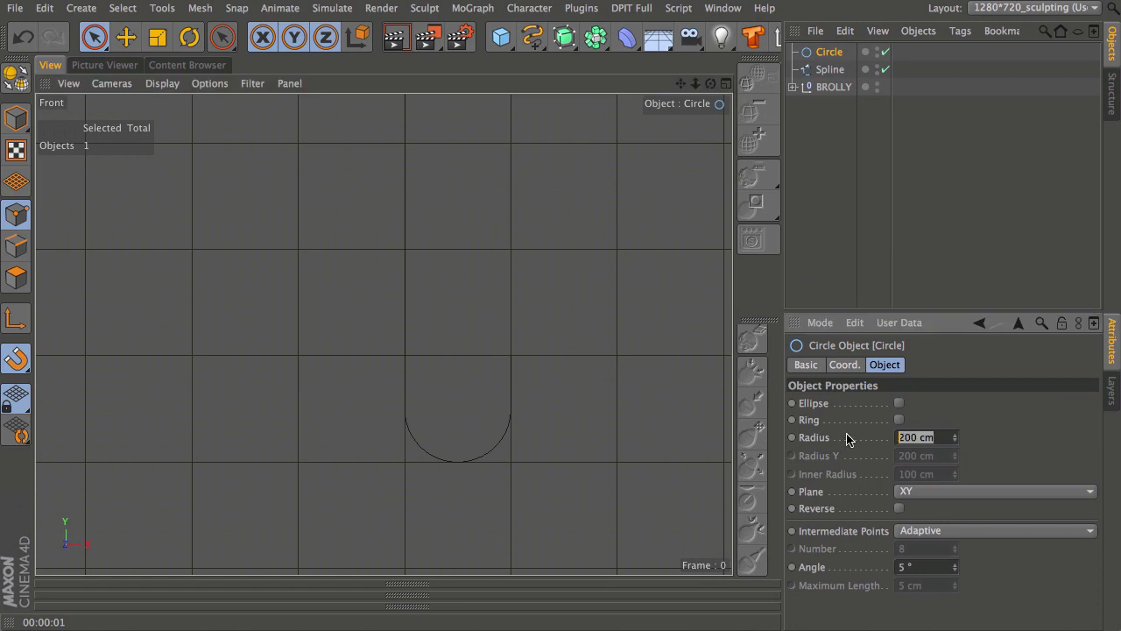
pyautogui.write('2')
pyautogui.press('Return')
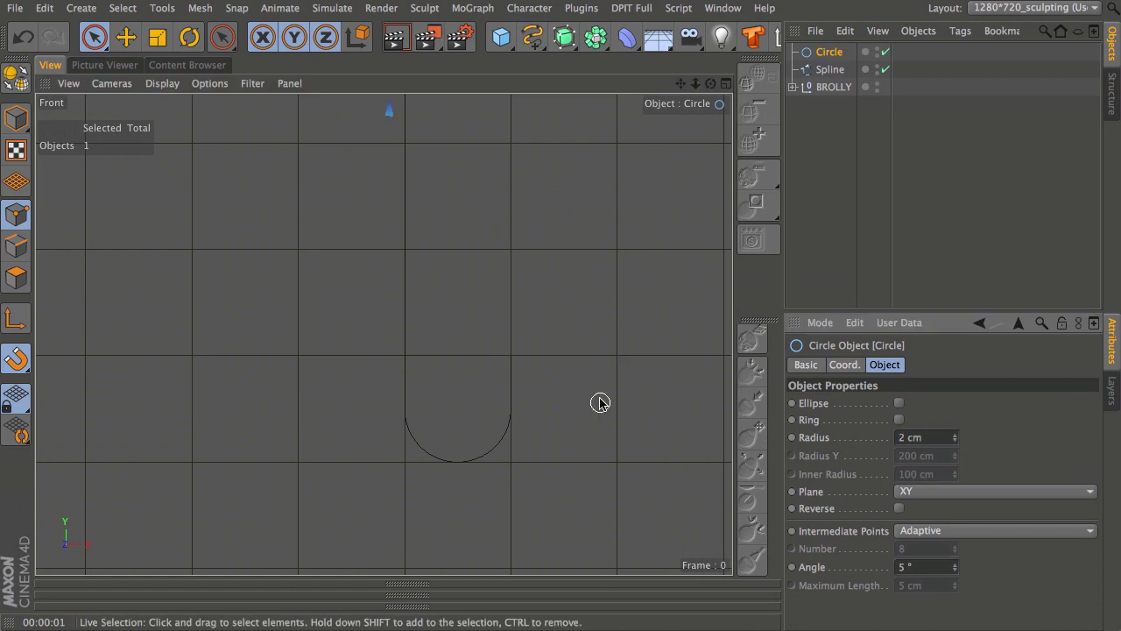
# Create a Sweep NURBS and nest the circle and the handle spline inside it
pyautogui.moveTo(554, 48); pyautogui.dragTo(616, 120)
pyautogui.click(854, 90)
pyautogui.keyDown('shift'); pyautogui.click(831, 73); pyautogui.keyUp('shift')
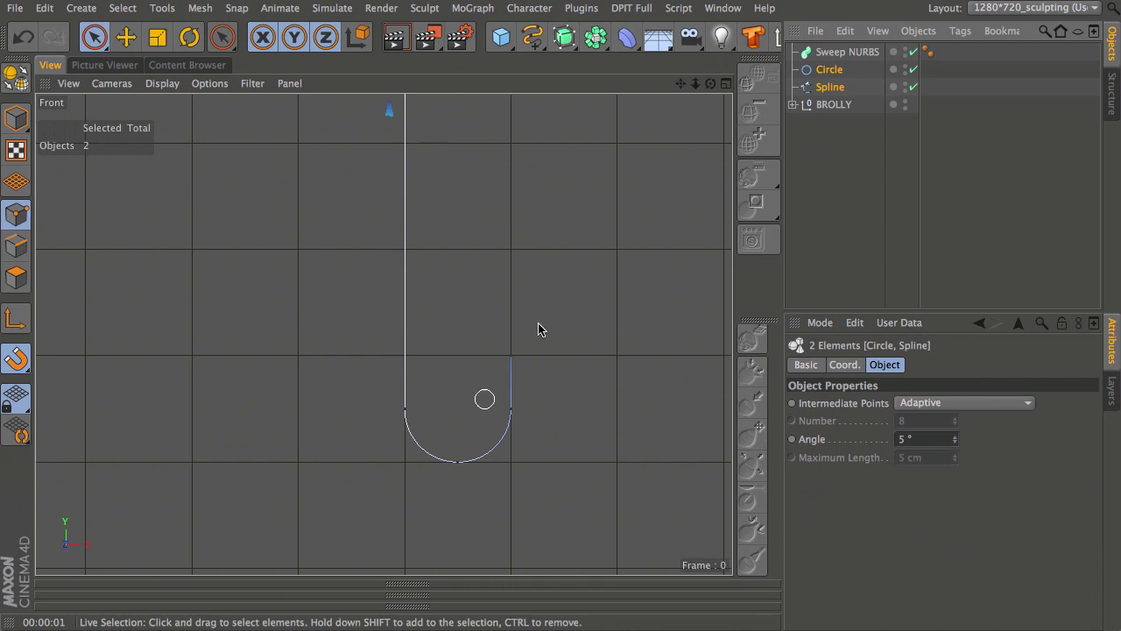
pyautogui.moveTo(830, 70); pyautogui.dragTo(848, 52)
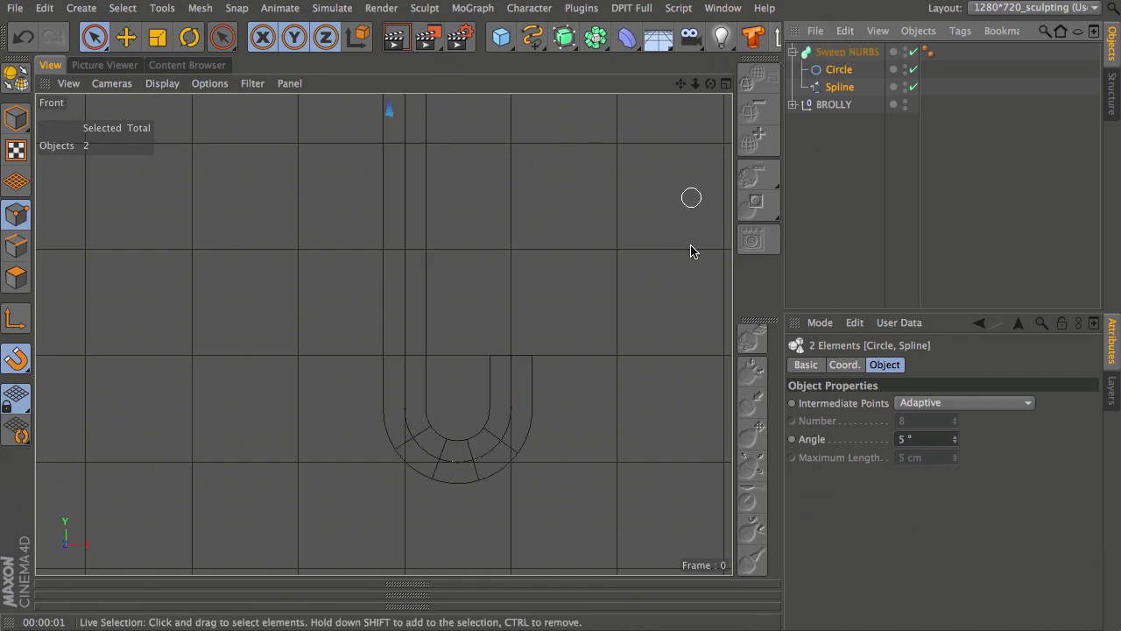
# Reduce the sweep's circle profile radius to 1 cm
pyautogui.click(841, 70)
pyautogui.click(932, 438)
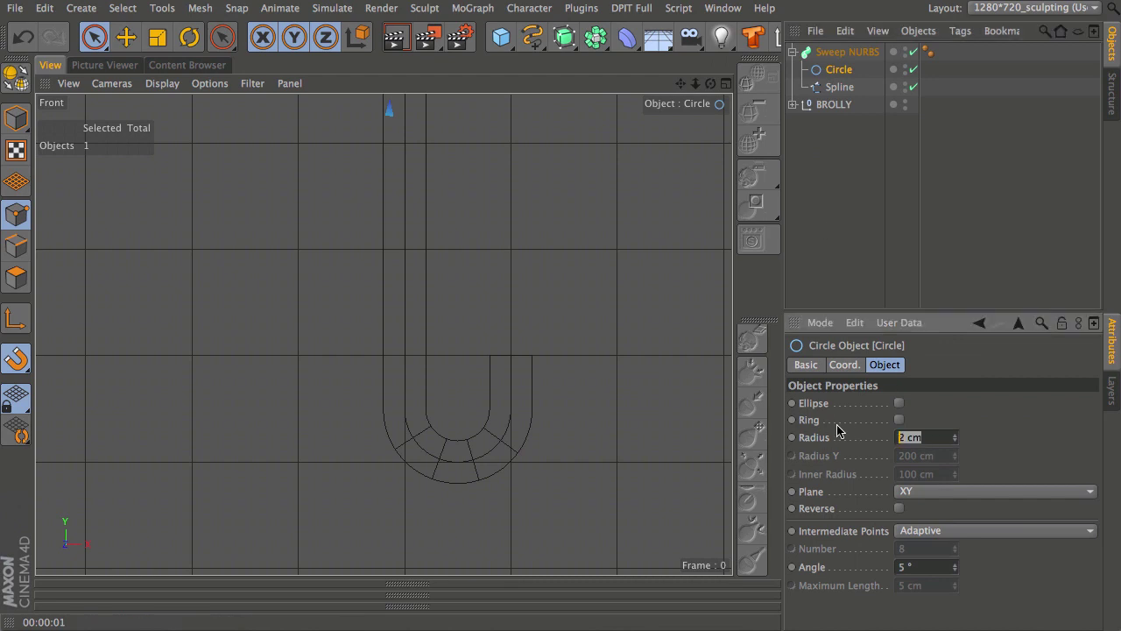
pyautogui.write('1')
pyautogui.press('Return')
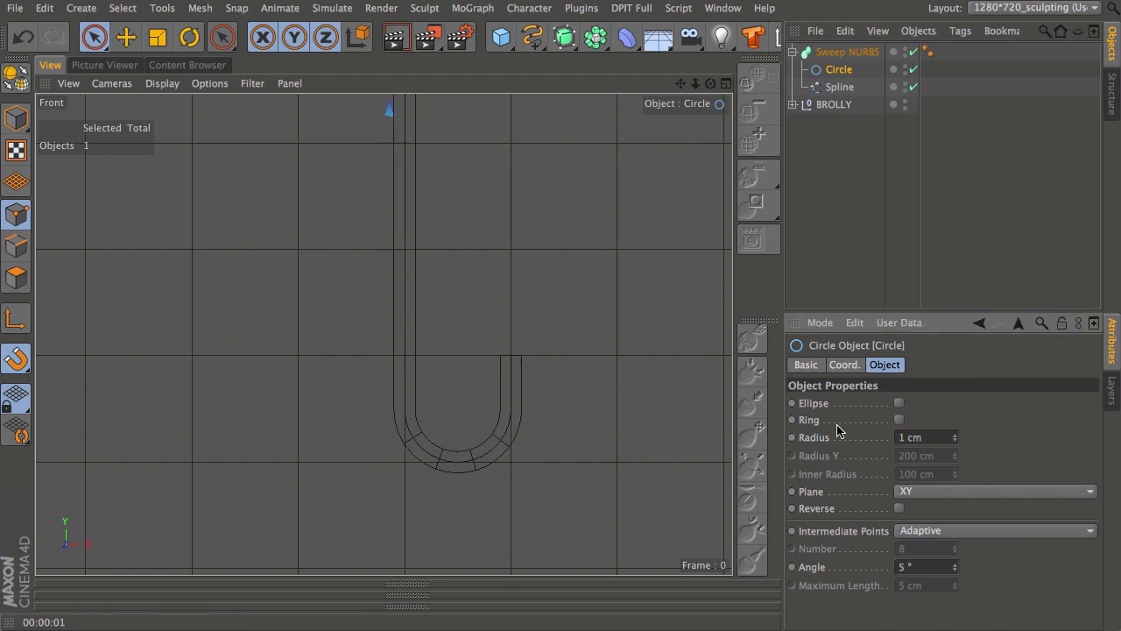
# Expand the Sweep NURBS's Details section and enlarge its Scale graph, keeping the whole umbrella shaft in view
pyautogui.click(846, 52)
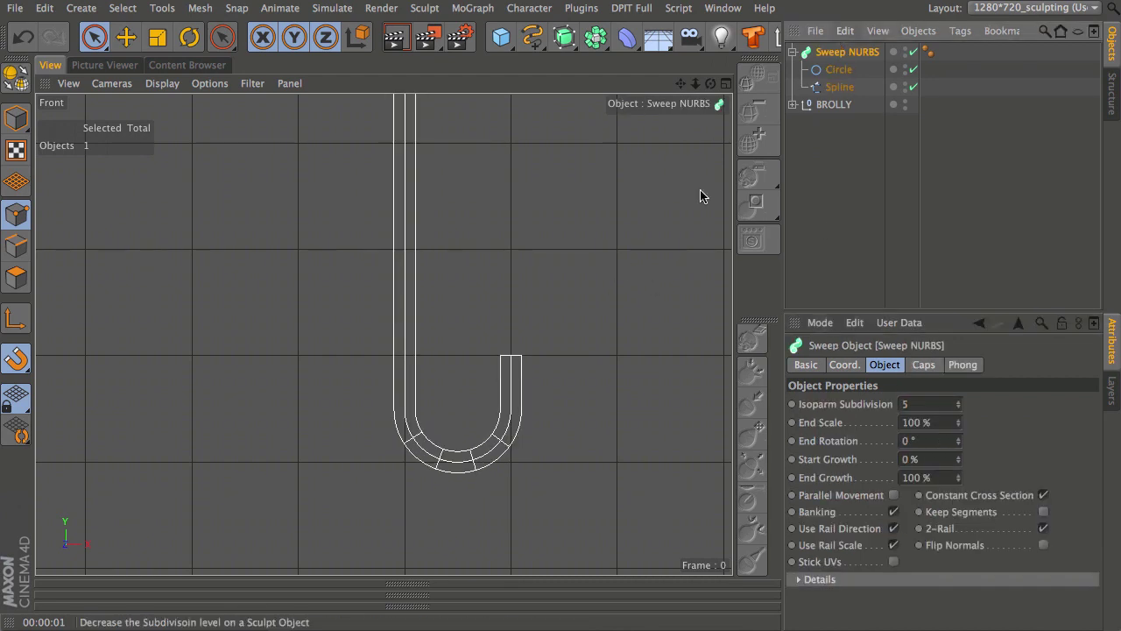
pyautogui.click(799, 579)
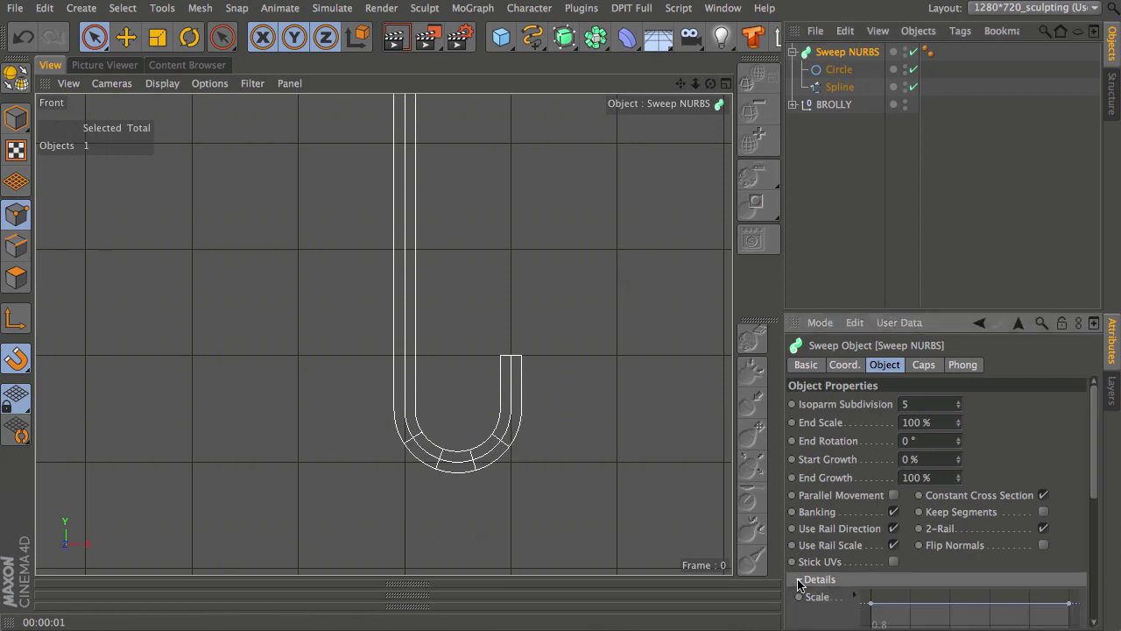
pyautogui.moveTo(951, 315); pyautogui.dragTo(942, 145)
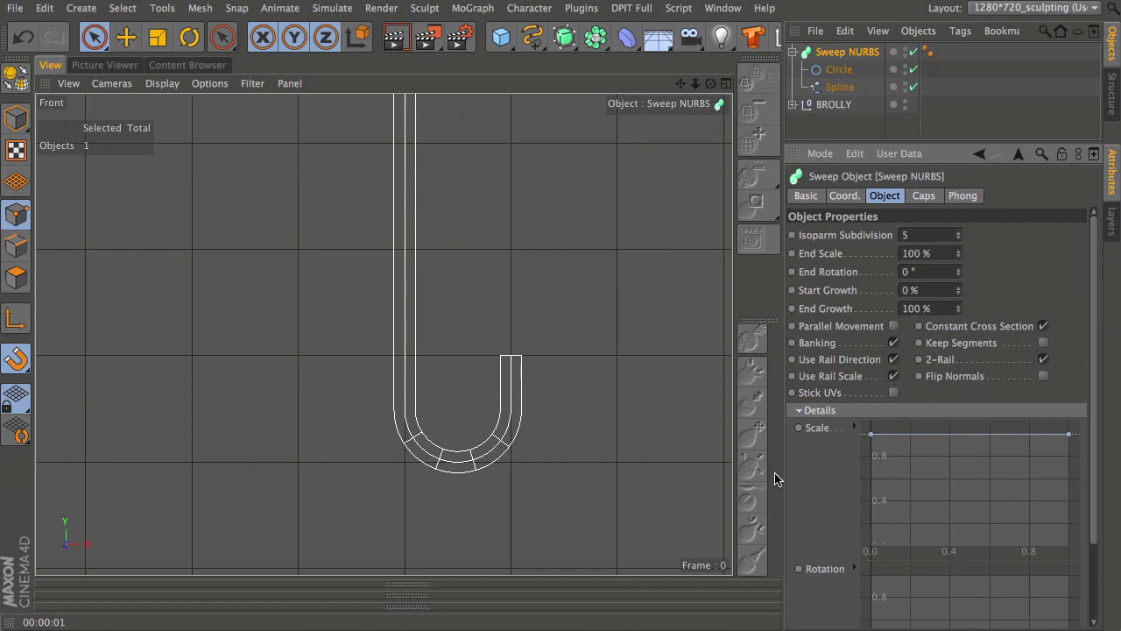
pyautogui.moveTo(782, 464); pyautogui.dragTo(481, 448)
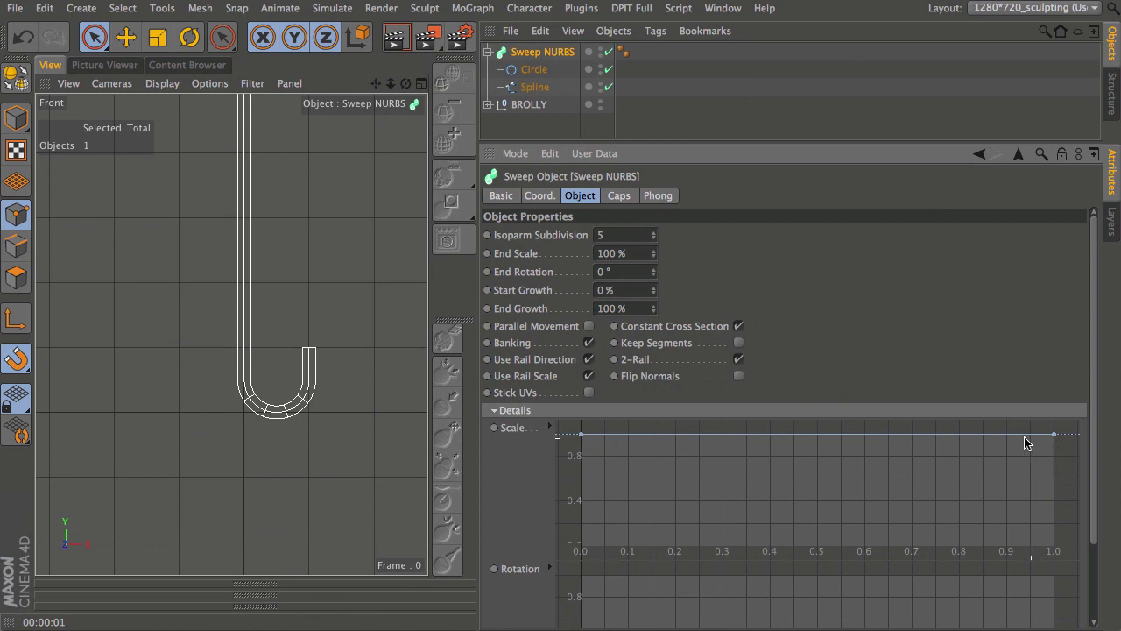
pyautogui.keyDown('alt'); pyautogui.moveTo(301, 339); pyautogui.dragTo(294, 431, button='middle'); pyautogui.keyUp('alt')
pyautogui.scroll(-6, 306, 298)
pyautogui.scroll(-5, 273, 322)
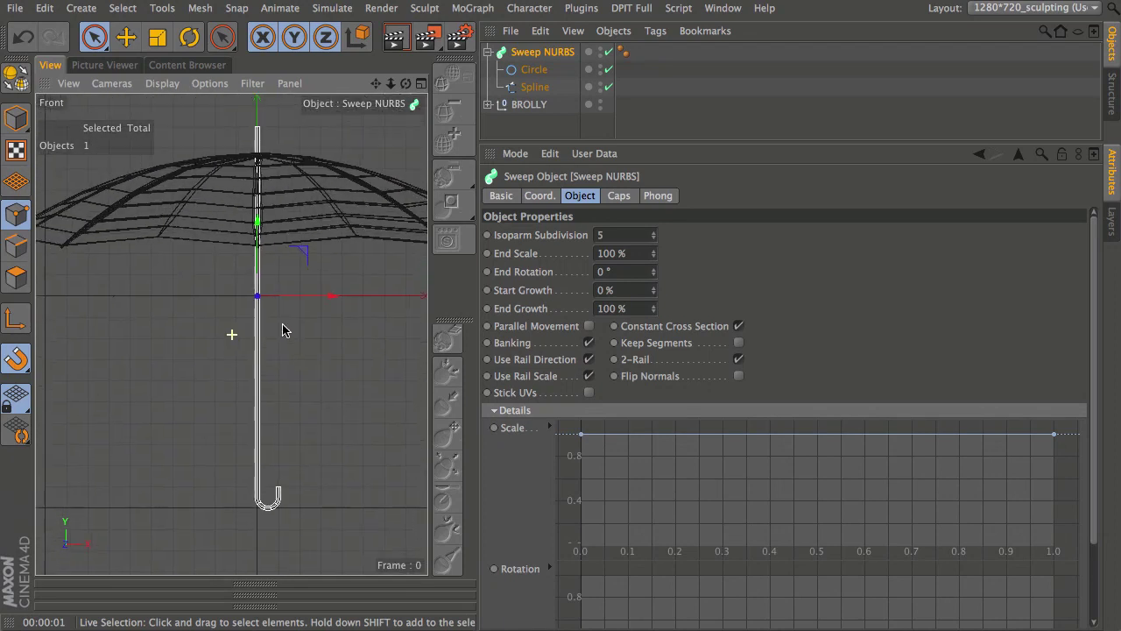
pyautogui.keyDown('alt'); pyautogui.moveTo(283, 329); pyautogui.dragTo(277, 350, button='middle'); pyautogui.keyUp('alt')
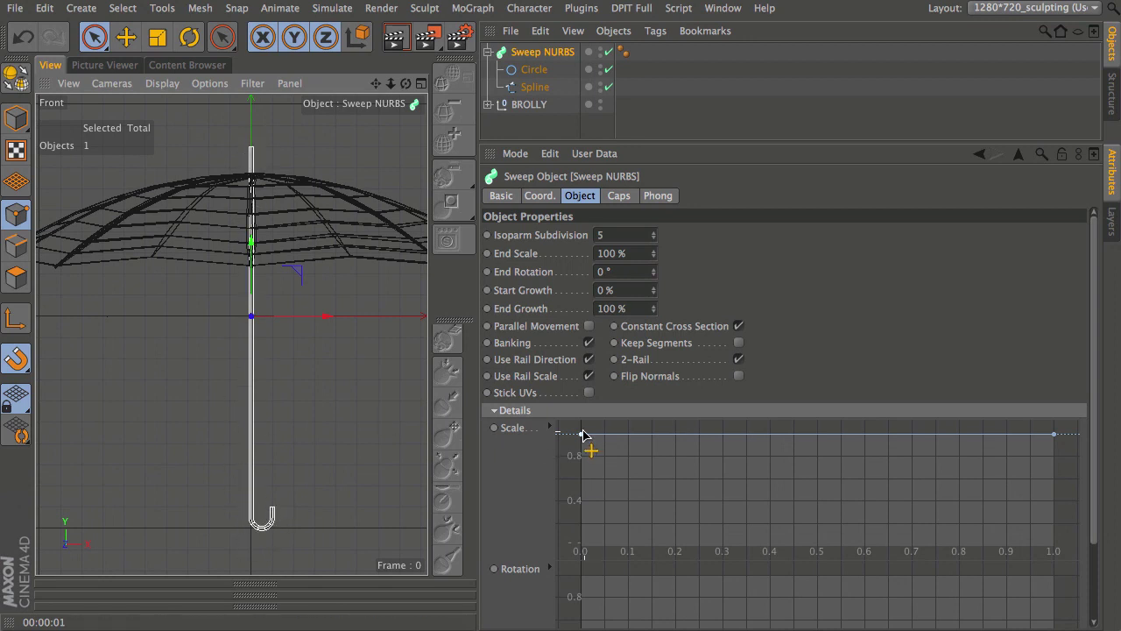
pyautogui.moveTo(580, 435)
pyautogui.mouseDown()
pyautogui.moveTo(577, 551)
pyautogui.moveTo(578, 412)
pyautogui.moveTo(588, 561)
pyautogui.moveTo(581, 431)
pyautogui.mouseUp()
pyautogui.moveTo(1056, 436); pyautogui.dragTo(1048, 398)
pyautogui.moveTo(1048, 447)
pyautogui.mouseDown()
pyautogui.moveTo(1052, 543)
pyautogui.moveTo(1059, 433)
pyautogui.mouseUp()
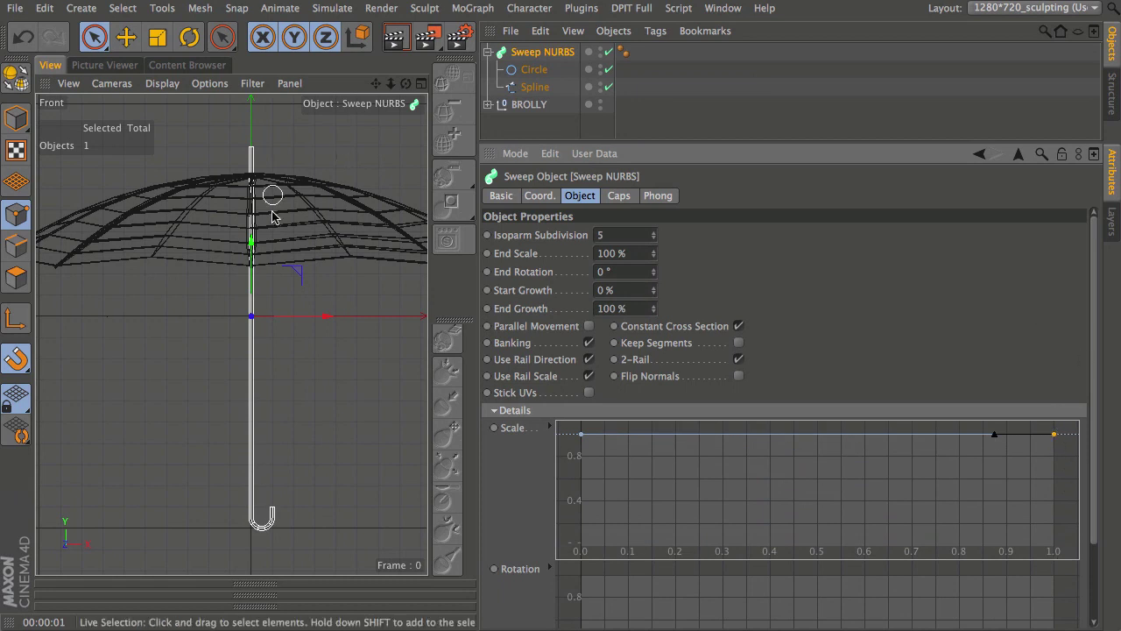
# Add a point near the start of the sweep's Scale curve and lower the curve's first point to about 0.2
pyautogui.keyDown('alt'); pyautogui.moveTo(255, 190); pyautogui.dragTo(250, 370, button='middle'); pyautogui.keyUp('alt')
pyautogui.keyDown('alt'); pyautogui.moveTo(250, 370); pyautogui.dragTo(348, 181, button='right'); pyautogui.keyUp('alt')
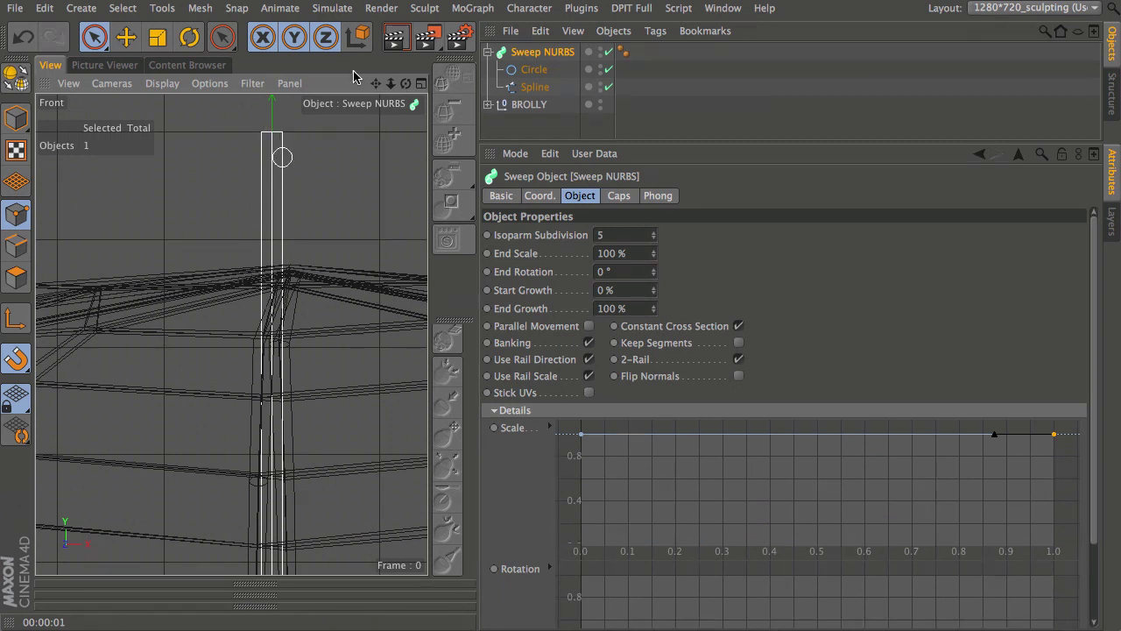
pyautogui.keyDown('ctrl'); pyautogui.click(604, 434); pyautogui.keyUp('ctrl')
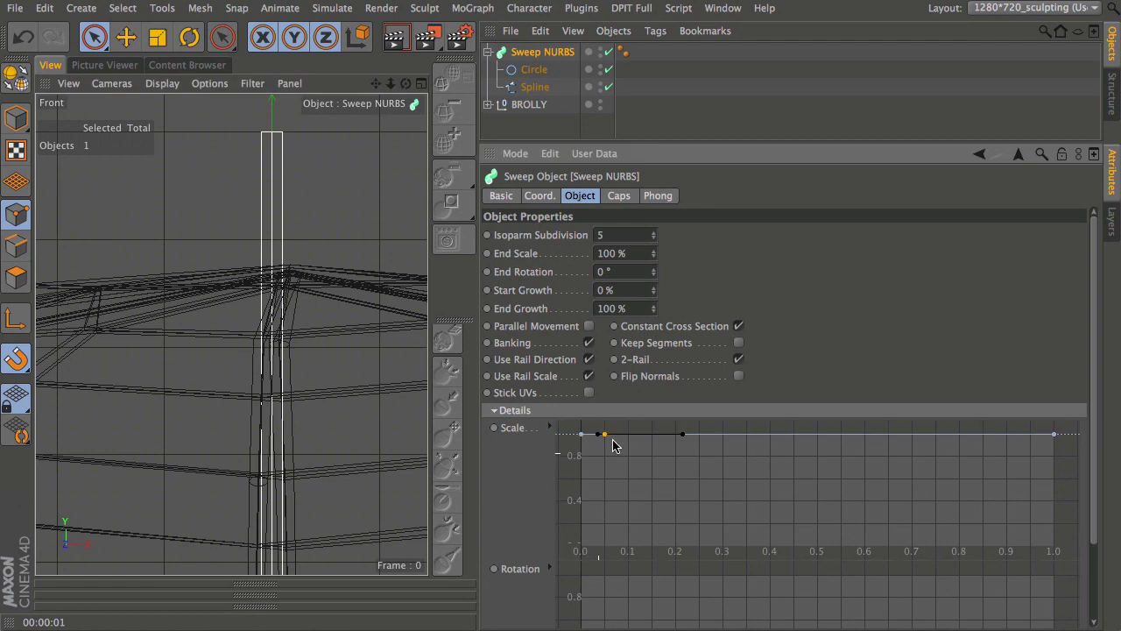
pyautogui.moveTo(582, 438); pyautogui.dragTo(565, 530)
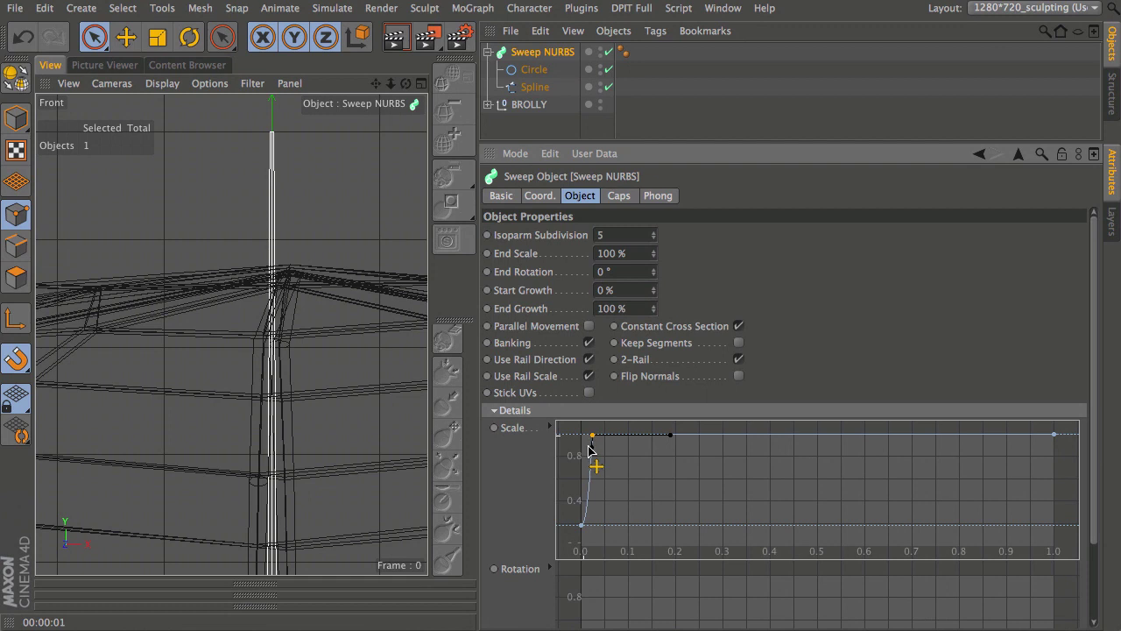
pyautogui.moveTo(587, 445)
pyautogui.keyDown('shift'); pyautogui.mouseDown()
pyautogui.moveTo(578, 449)
pyautogui.moveTo(593, 462)
pyautogui.mouseUp(); pyautogui.keyUp('shift')
pyautogui.keyDown('ctrl'); pyautogui.click(579, 524); pyautogui.keyUp('ctrl')
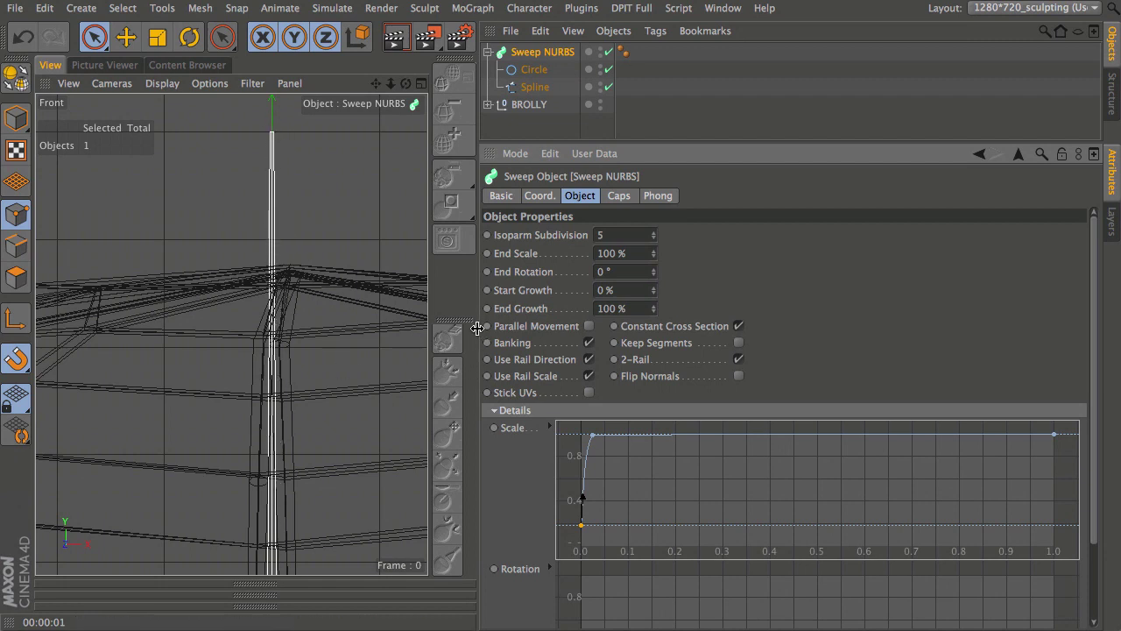
# Move the added Scale curve point almost to the curve's start, keeping it at full scale, to shorten the taper
pyautogui.moveTo(479, 326); pyautogui.dragTo(243, 317)
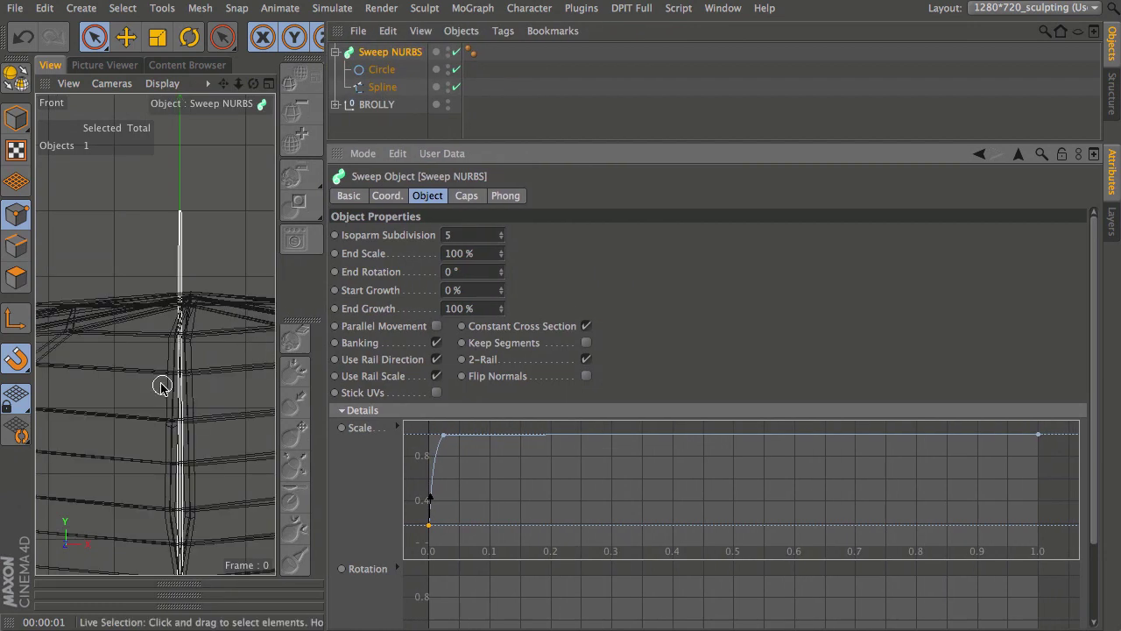
pyautogui.moveTo(442, 435); pyautogui.dragTo(436, 438)
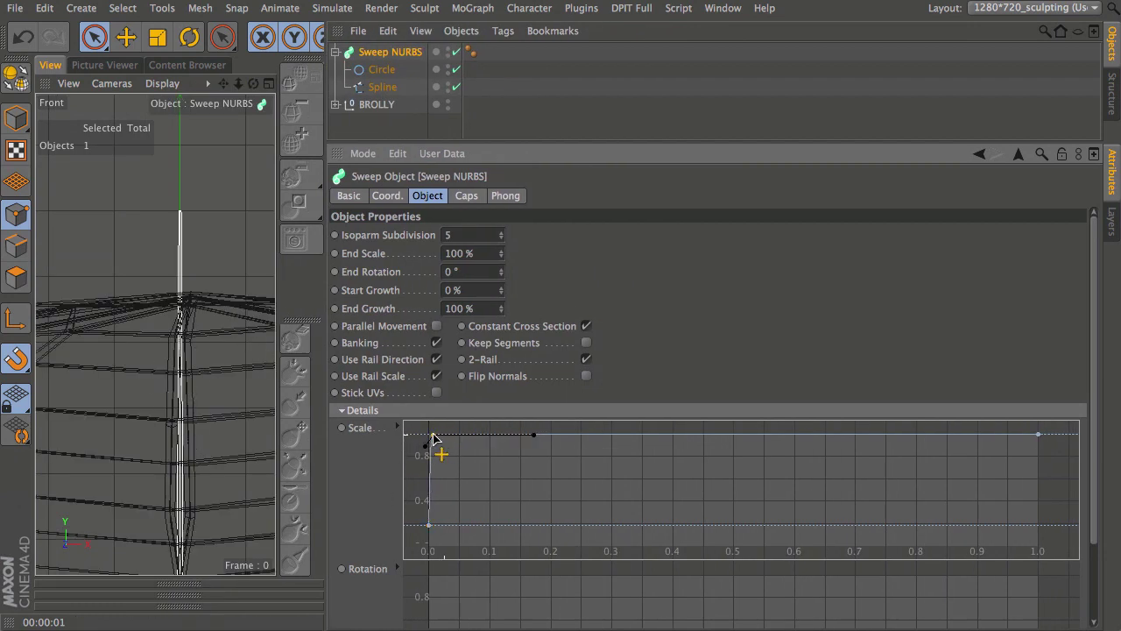
pyautogui.moveTo(429, 436); pyautogui.dragTo(432, 436)
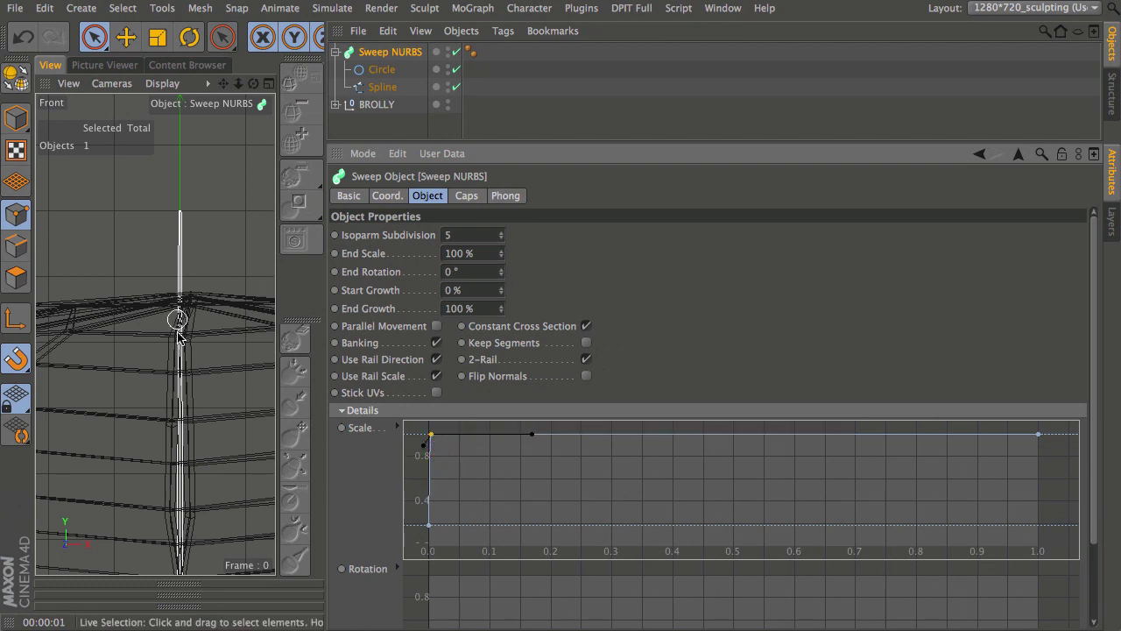
pyautogui.moveTo(328, 289); pyautogui.dragTo(695, 291)
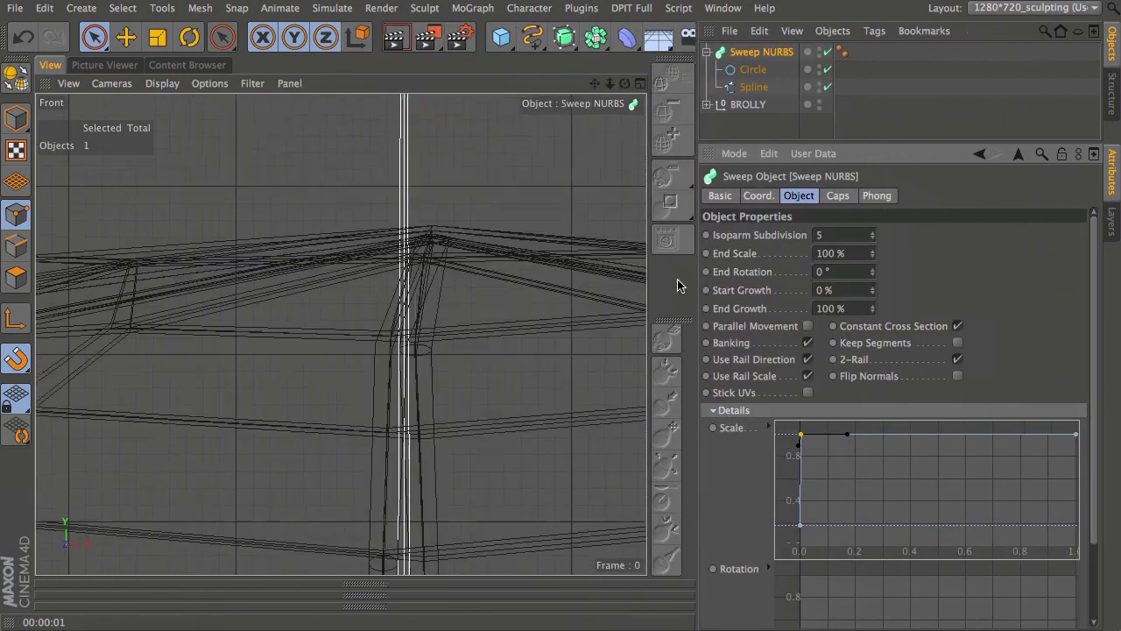
pyautogui.scroll(-10, 493, 319)
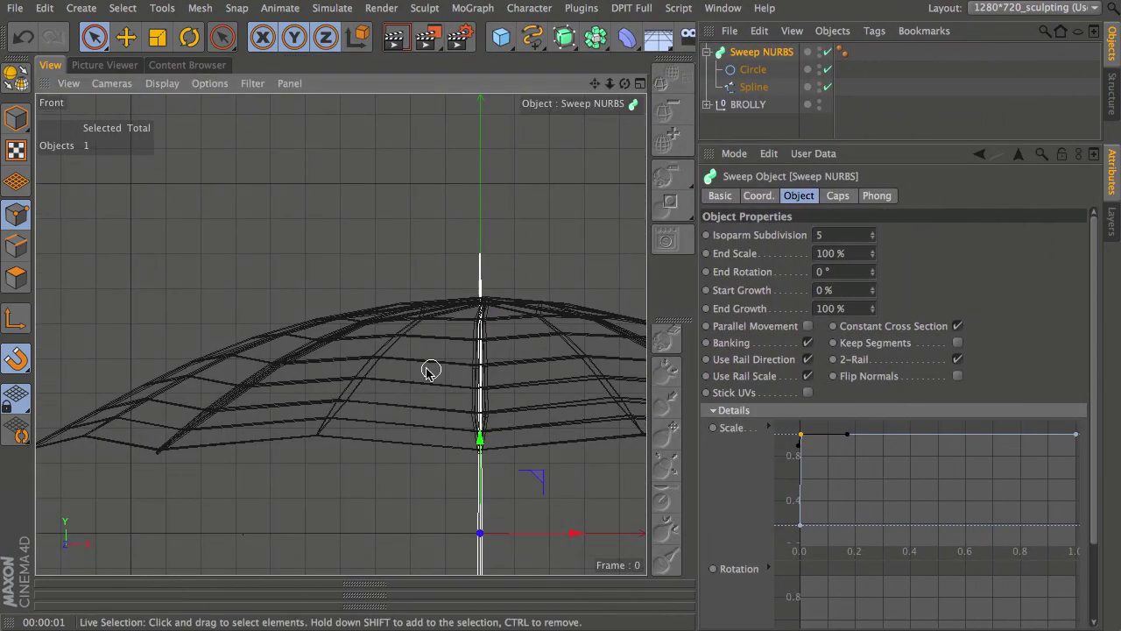
# In the perspective view, set the Sweep NURBS's End cap to Fillet Cap and enable Constrain
pyautogui.middleClick(438, 346)
pyautogui.click(767, 123)
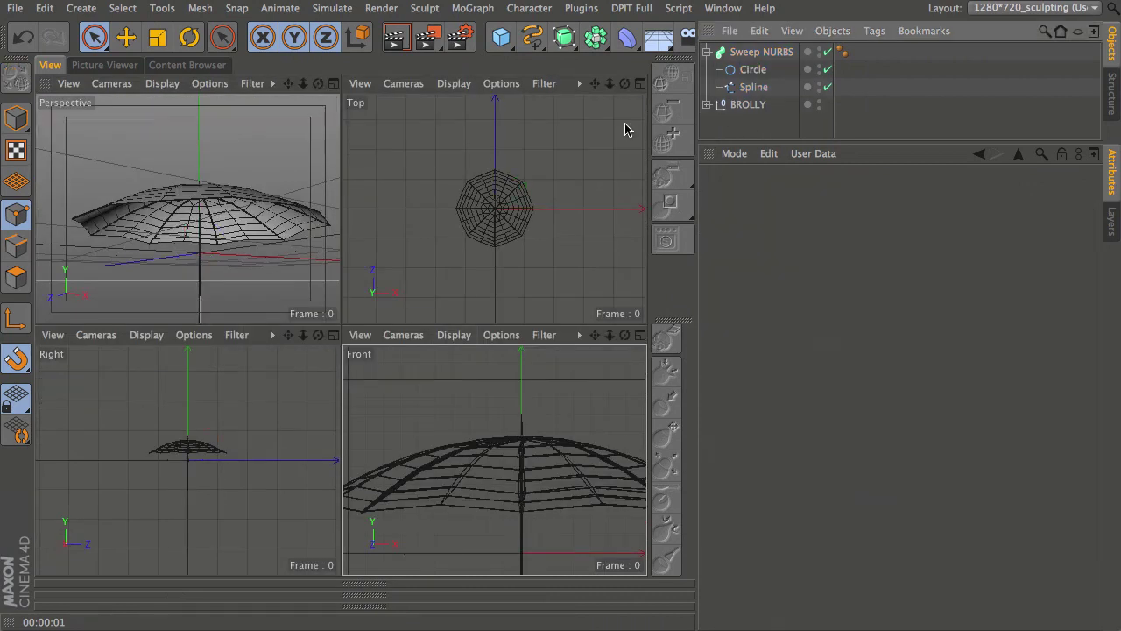
pyautogui.middleClick(272, 235)
pyautogui.keyDown('alt'); pyautogui.moveTo(405, 267); pyautogui.dragTo(346, 360); pyautogui.keyUp('alt')
pyautogui.keyDown('alt'); pyautogui.moveTo(346, 360); pyautogui.dragTo(464, 300, button='right'); pyautogui.keyUp('alt')
pyautogui.keyDown('alt'); pyautogui.moveTo(465, 294); pyautogui.dragTo(459, 307, button='middle'); pyautogui.keyUp('alt')
pyautogui.keyDown('alt'); pyautogui.moveTo(380, 324); pyautogui.dragTo(353, 394); pyautogui.keyUp('alt')
pyautogui.click(761, 52)
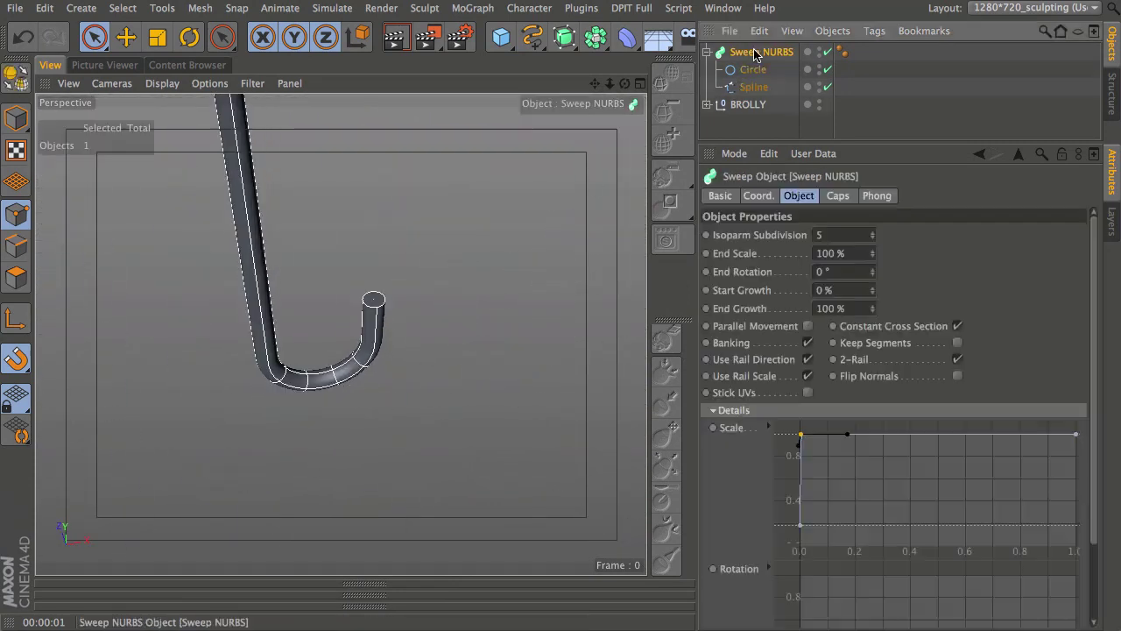
pyautogui.click(836, 195)
pyautogui.click(873, 296)
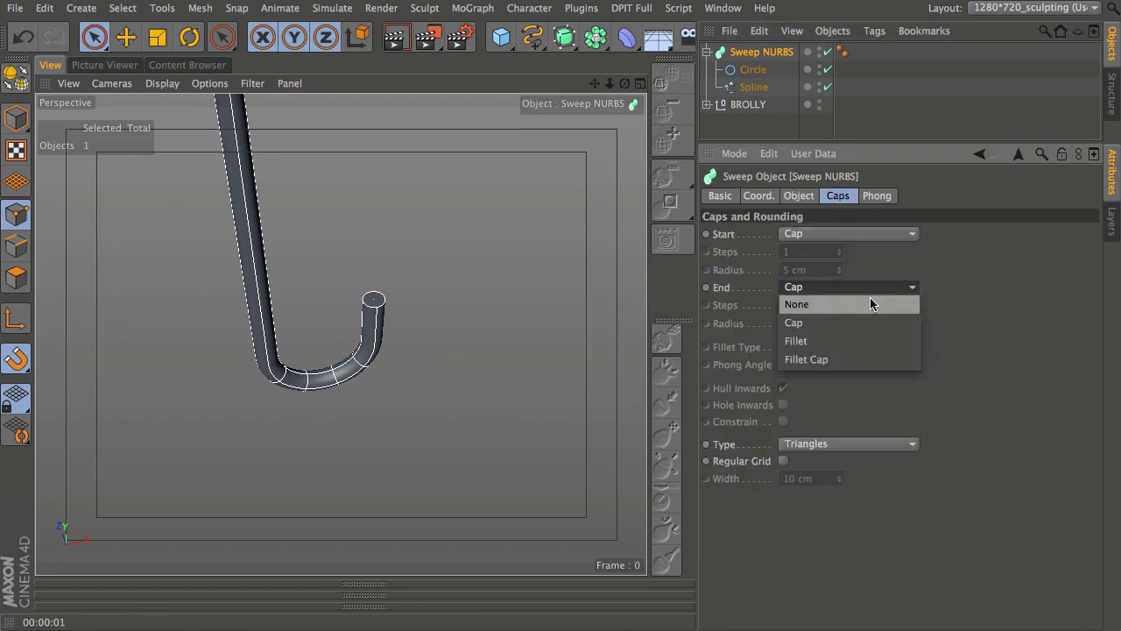
pyautogui.click(858, 360)
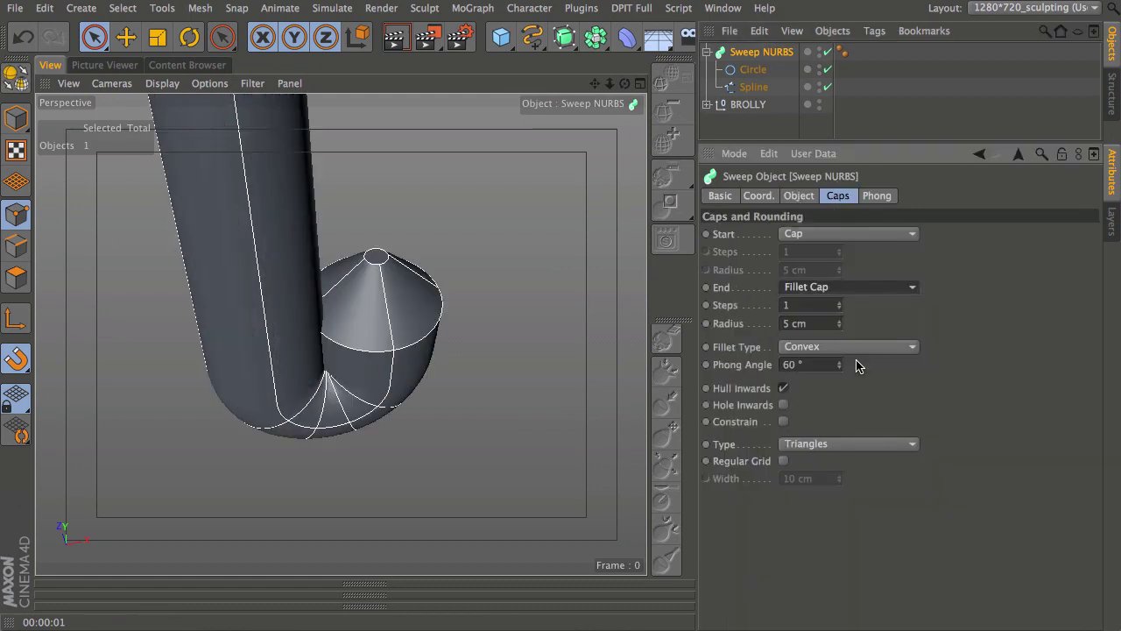
pyautogui.click(784, 423)
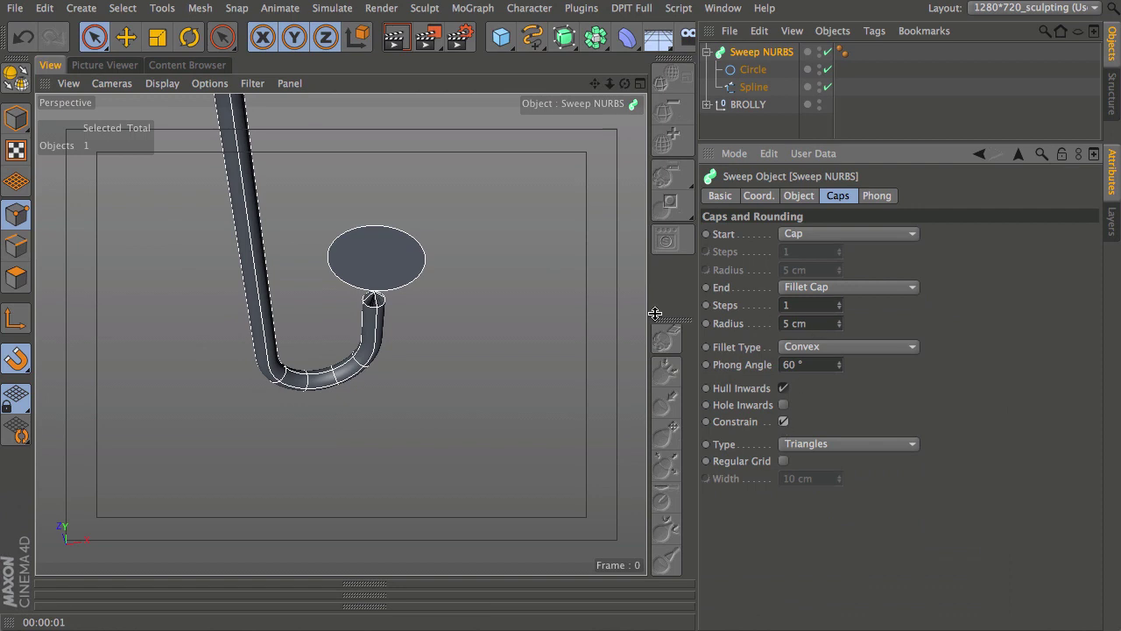
# Set the handle's end fillet to 3 steps with a radius of 0.2 cm
pyautogui.keyDown('alt'); pyautogui.moveTo(388, 335); pyautogui.dragTo(368, 309); pyautogui.keyUp('alt')
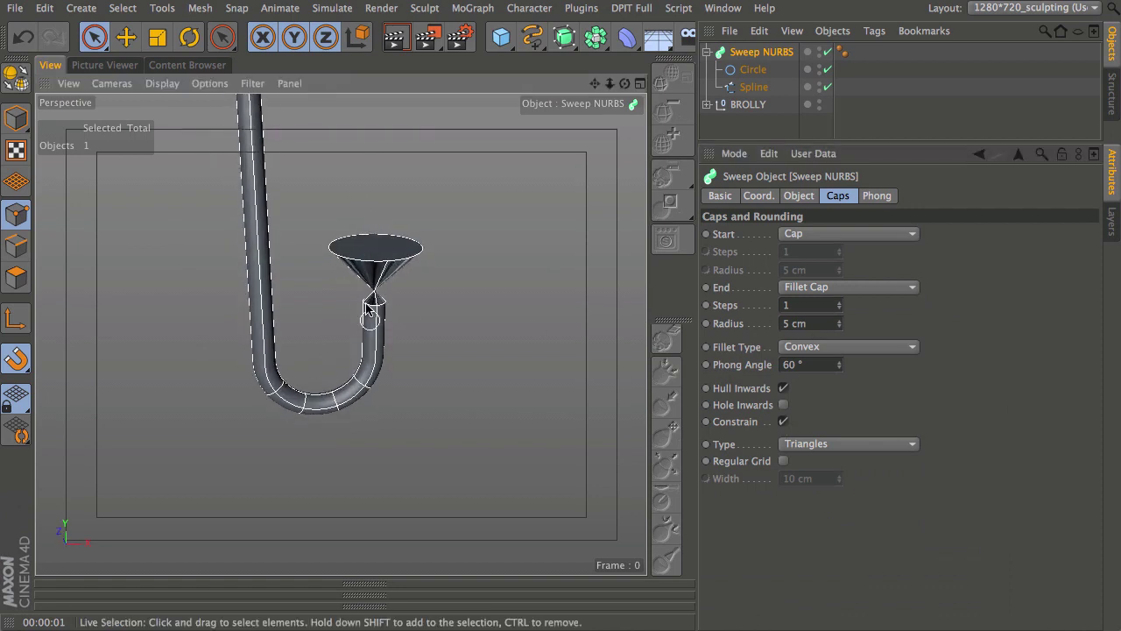
pyautogui.click(838, 306)
pyautogui.click(838, 306)
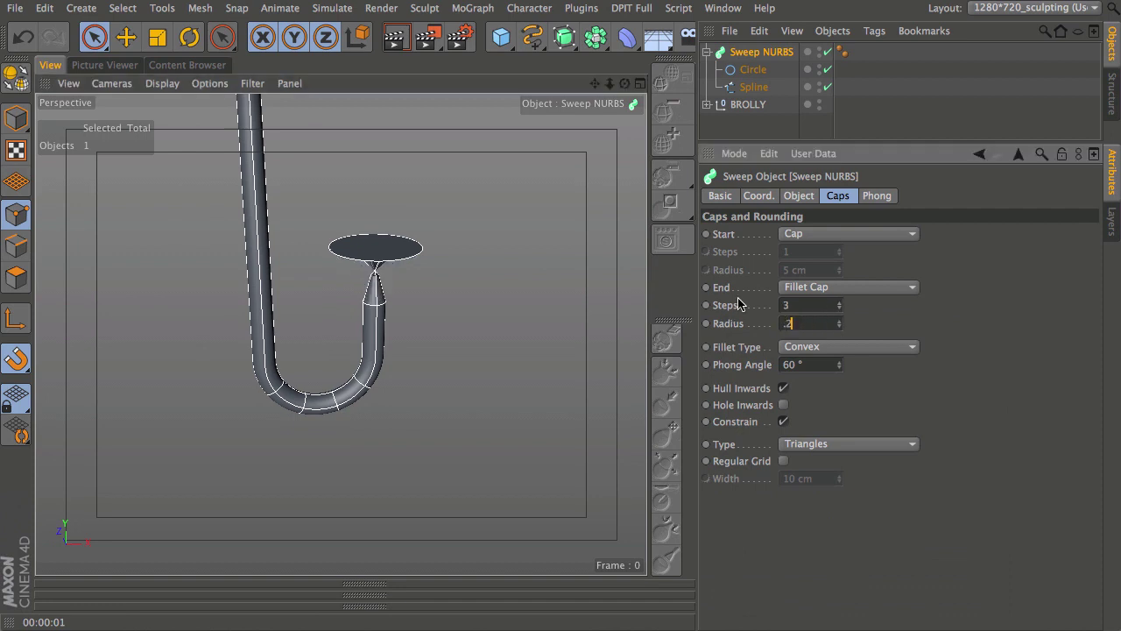
pyautogui.press('Return')
pyautogui.scroll(6, 357, 332)
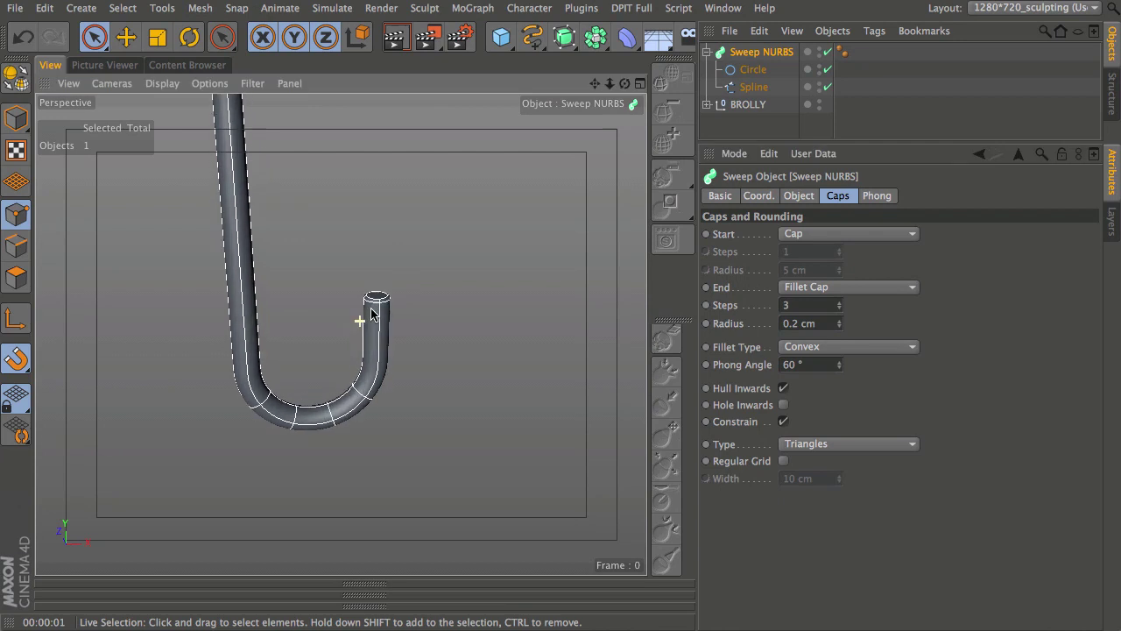
pyautogui.scroll(8, 400, 259)
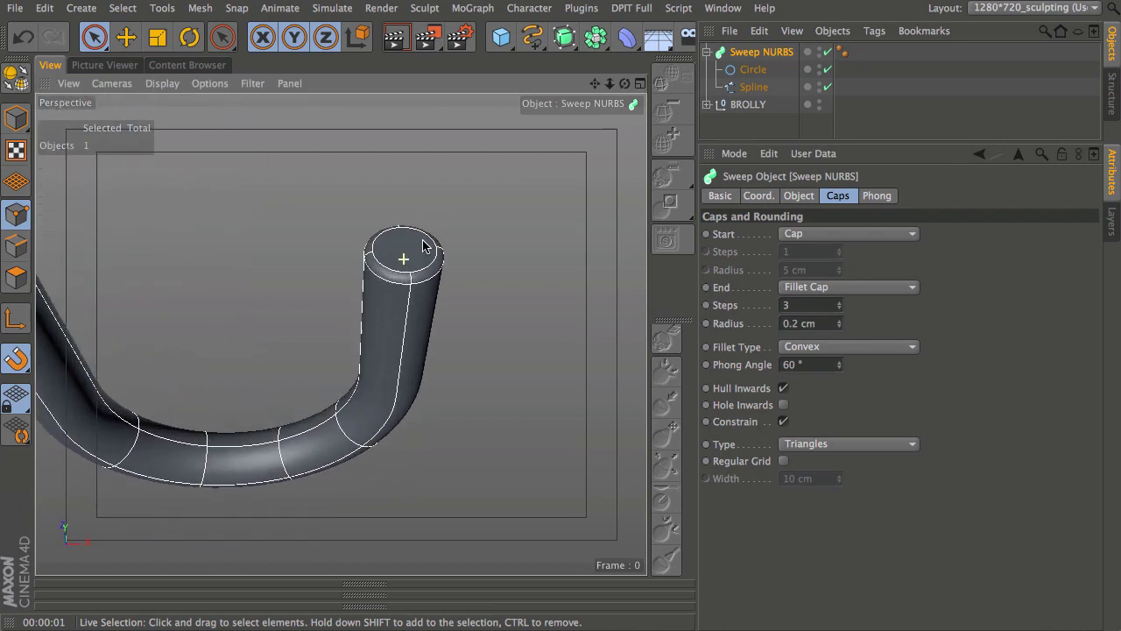
# Add a cylinder with a radius of 1 cm and a height of 1 cm
pyautogui.keyDown('alt'); pyautogui.moveTo(394, 160); pyautogui.dragTo(394, 235); pyautogui.keyUp('alt')
pyautogui.keyDown('alt'); pyautogui.moveTo(394, 235); pyautogui.dragTo(332, 394, button='right'); pyautogui.keyUp('alt')
pyautogui.scroll(-8, 413, 280)
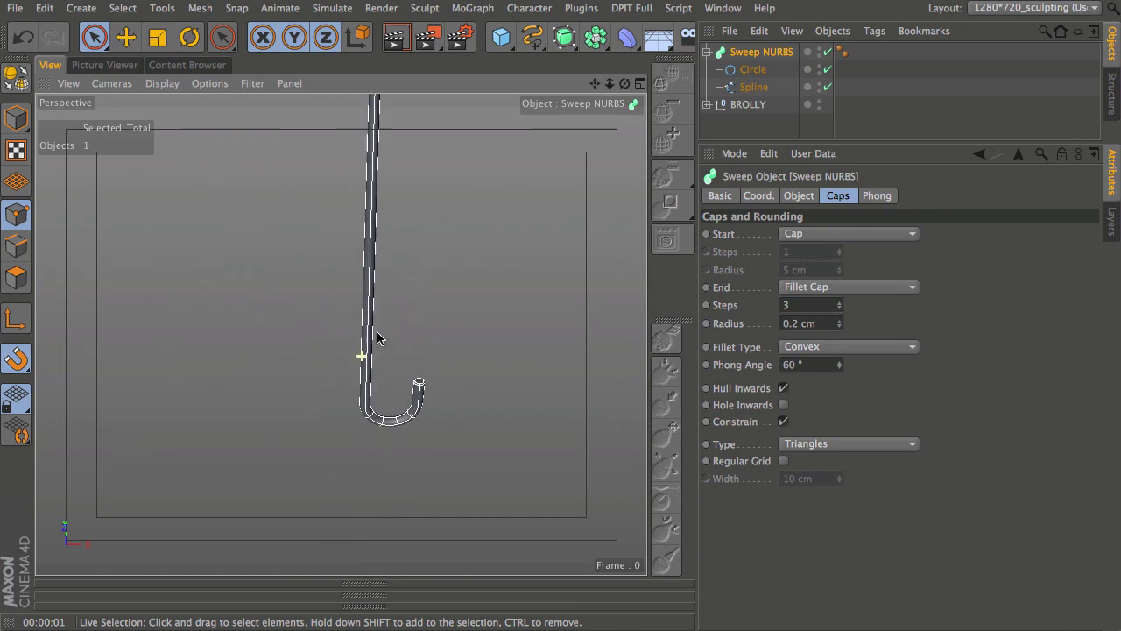
pyautogui.scroll(3, 376, 338)
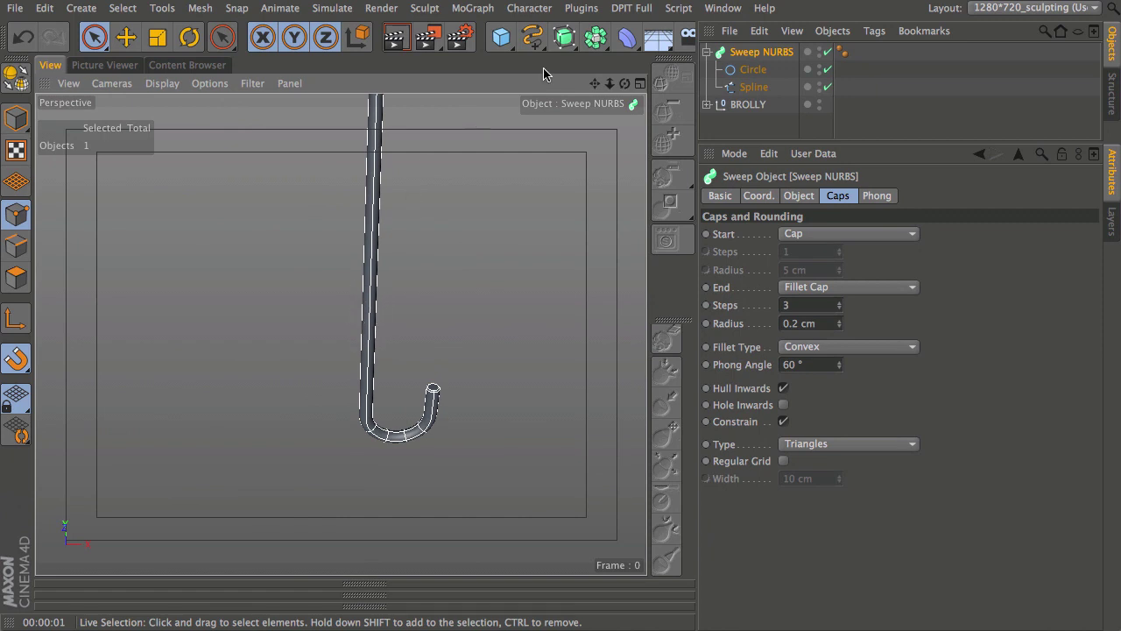
pyautogui.moveTo(501, 37); pyautogui.dragTo(873, 67)
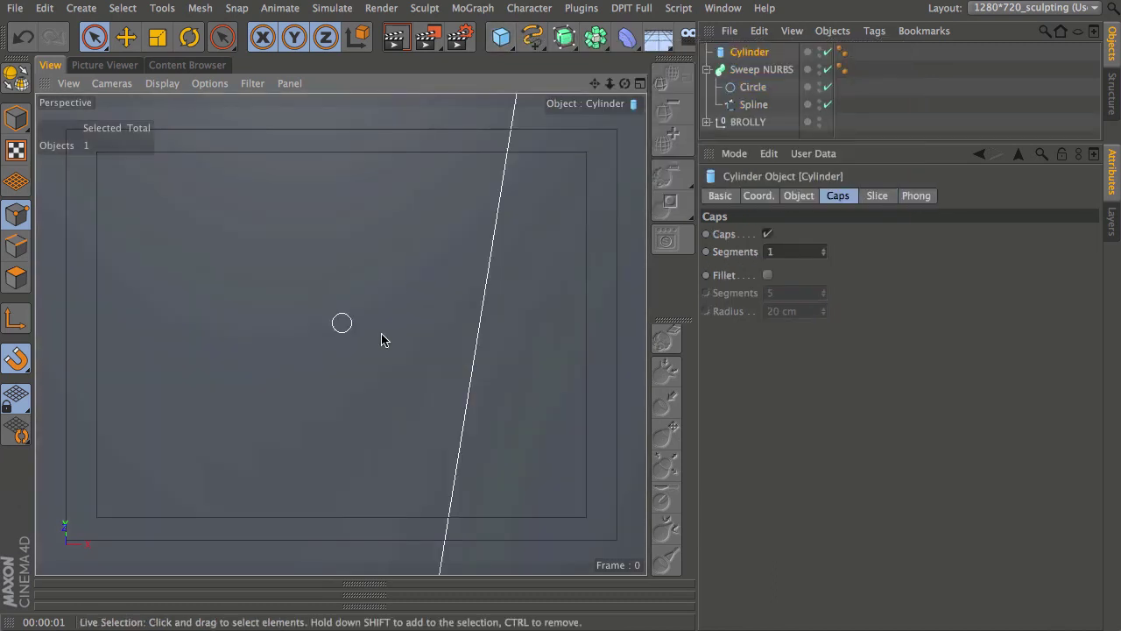
pyautogui.click(800, 195)
pyautogui.moveTo(850, 231); pyautogui.dragTo(751, 238)
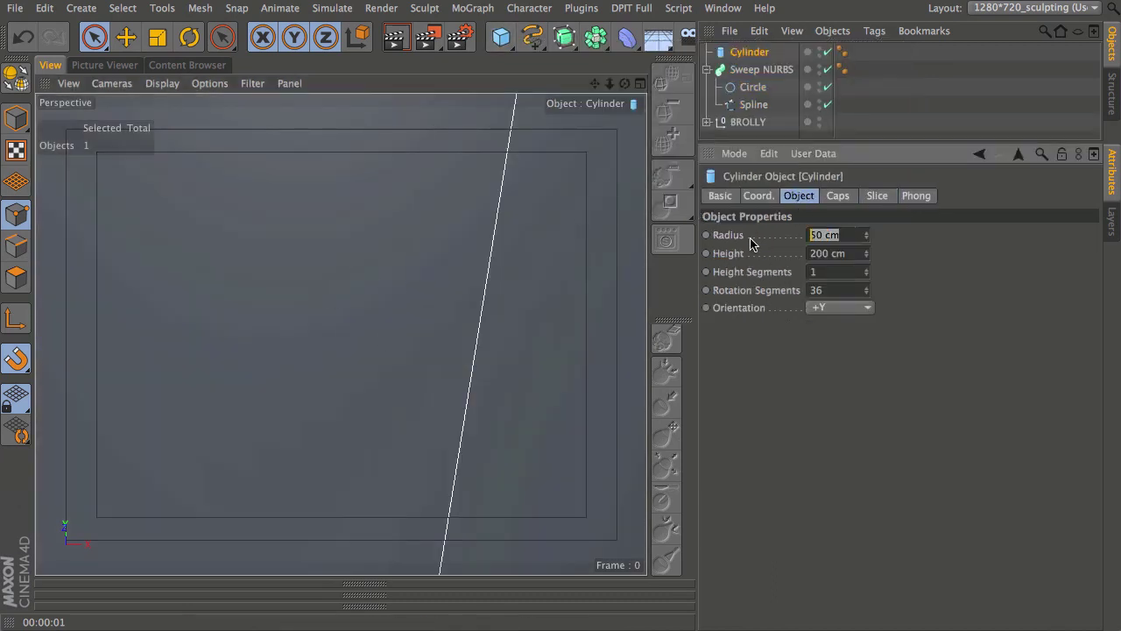
pyautogui.write('1')
pyautogui.press('Tab')
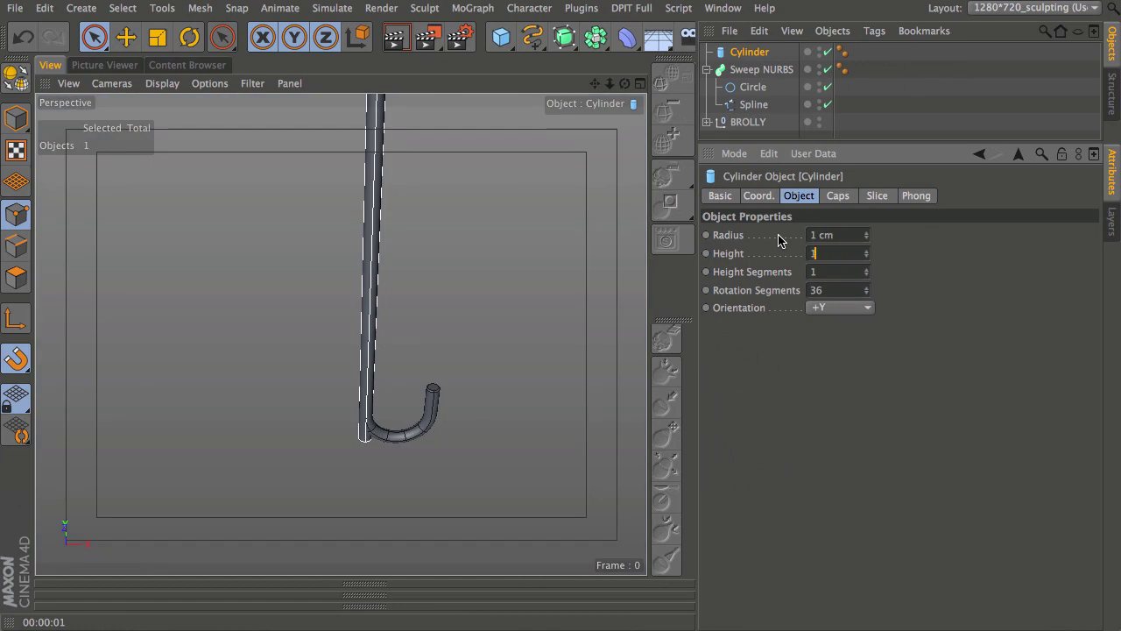
pyautogui.write('1')
pyautogui.press('Return')
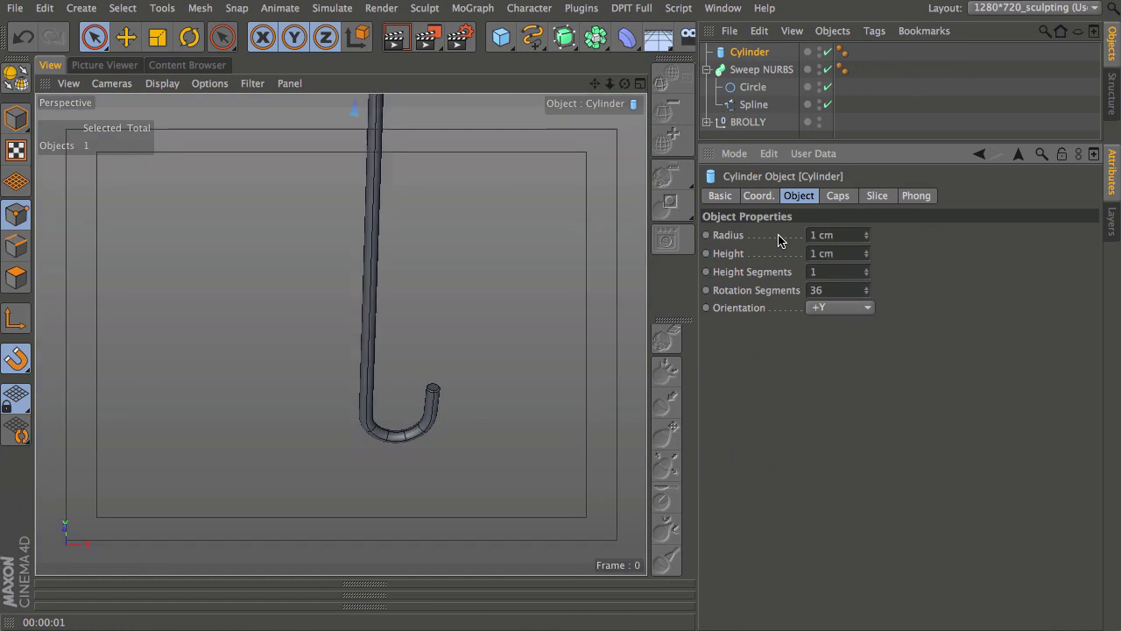
# Move the cylinder down along the shaft to a short distance above the hooked handle
pyautogui.keyDown('alt'); pyautogui.moveTo(464, 258); pyautogui.dragTo(383, 352, button='right'); pyautogui.keyUp('alt')
pyautogui.keyDown('alt'); pyautogui.moveTo(383, 352); pyautogui.dragTo(380, 436, button='middle'); pyautogui.keyUp('alt')
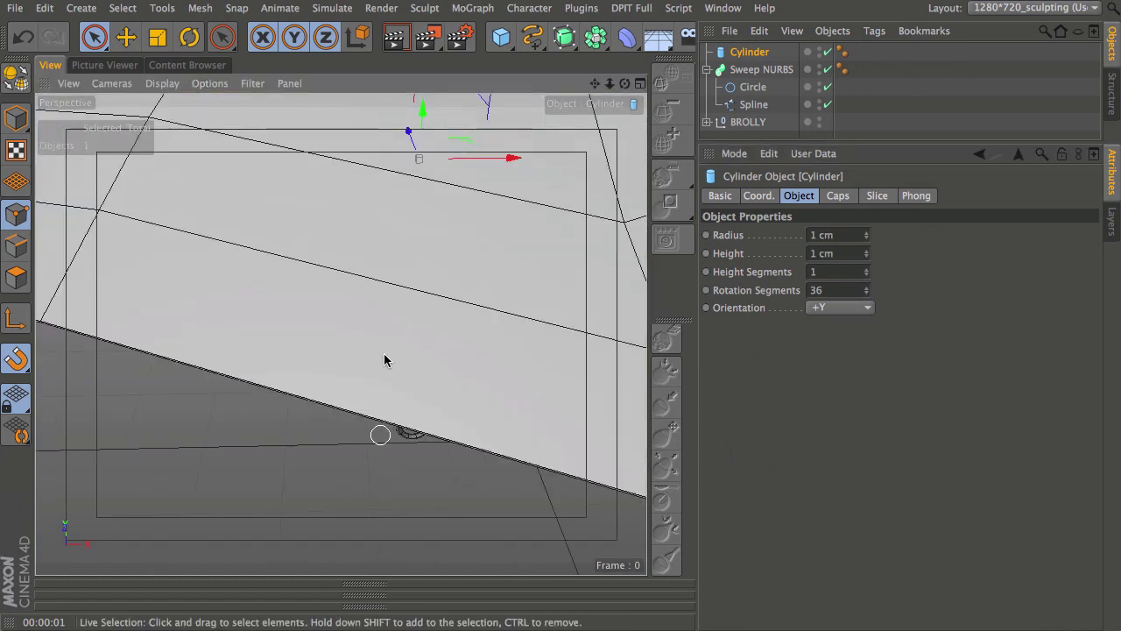
pyautogui.moveTo(417, 140); pyautogui.dragTo(418, 365)
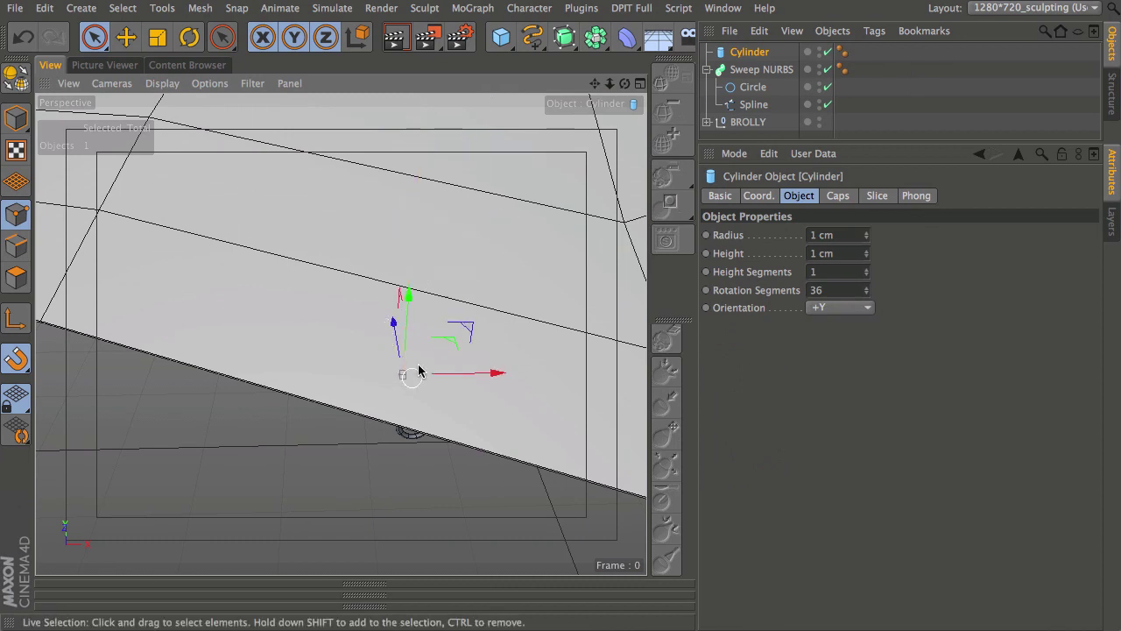
pyautogui.keyDown('alt'); pyautogui.moveTo(340, 336); pyautogui.dragTo(403, 205); pyautogui.keyUp('alt')
pyautogui.keyDown('alt'); pyautogui.moveTo(386, 356); pyautogui.dragTo(423, 291, button='right'); pyautogui.keyUp('alt')
pyautogui.scroll(6, 421, 295)
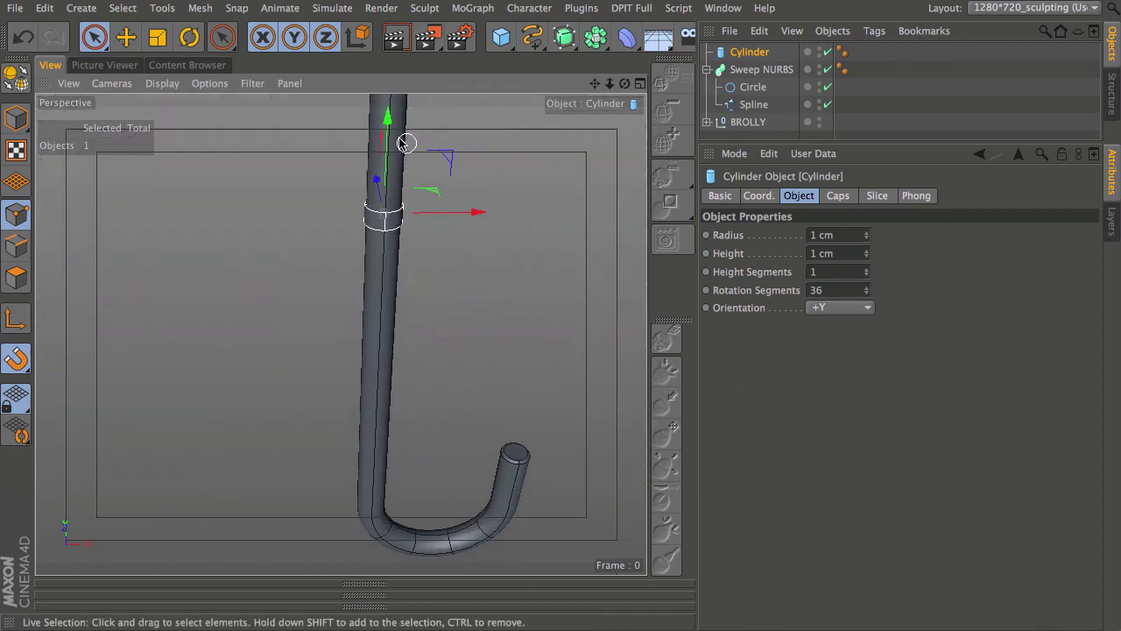
pyautogui.moveTo(388, 142); pyautogui.dragTo(382, 270)
pyautogui.keyDown('alt'); pyautogui.moveTo(391, 362); pyautogui.dragTo(355, 245); pyautogui.keyUp('alt')
pyautogui.keyDown('alt'); pyautogui.moveTo(366, 405); pyautogui.dragTo(367, 286, button='middle'); pyautogui.keyUp('alt')
pyautogui.keyDown('alt'); pyautogui.moveTo(369, 289); pyautogui.dragTo(360, 333, button='right'); pyautogui.keyUp('alt')
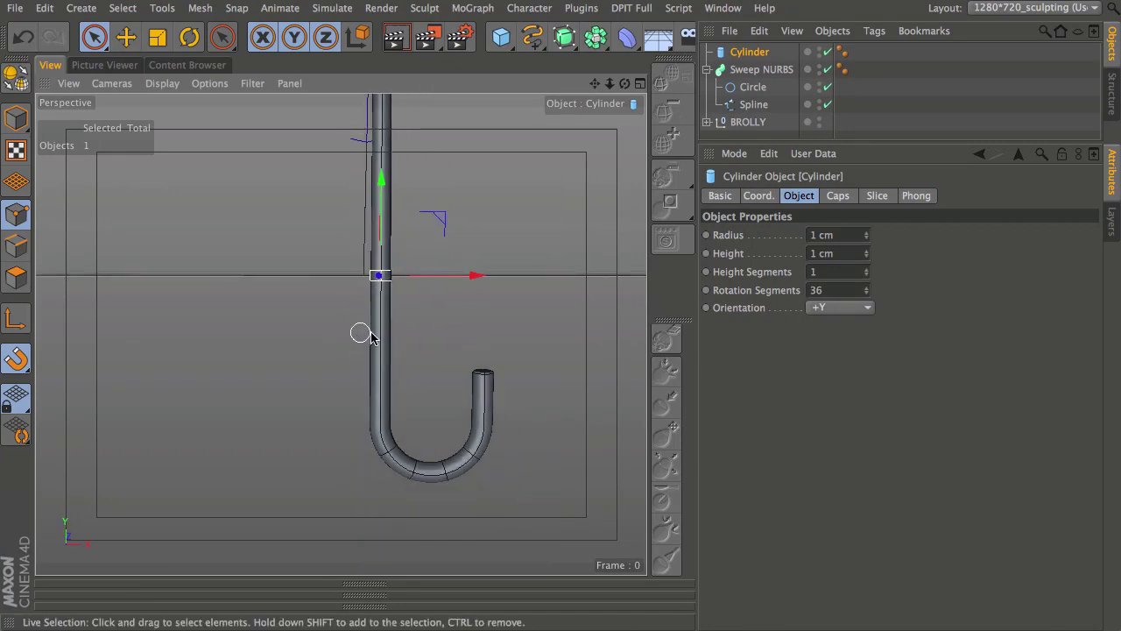
# Set the cylinder's radius to 1.2 cm and its height to 2 cm so it wraps around the shaft
pyautogui.keyDown('alt'); pyautogui.moveTo(380, 306); pyautogui.dragTo(343, 311, button='middle'); pyautogui.keyUp('alt')
pyautogui.keyDown('alt'); pyautogui.moveTo(344, 317); pyautogui.dragTo(326, 388); pyautogui.keyUp('alt')
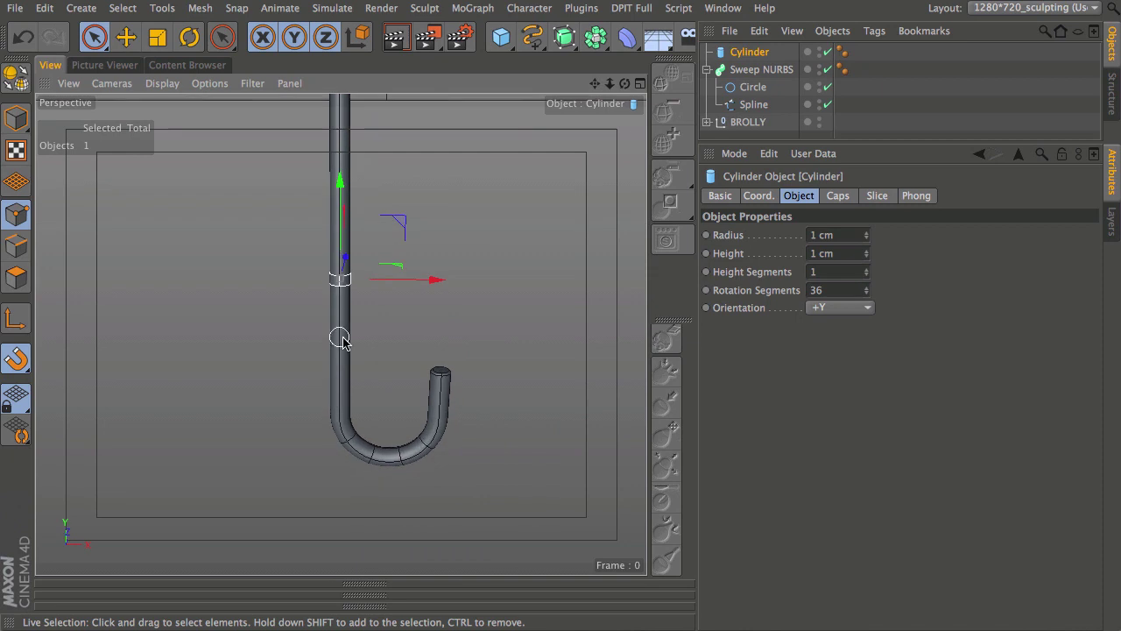
pyautogui.click(867, 233)
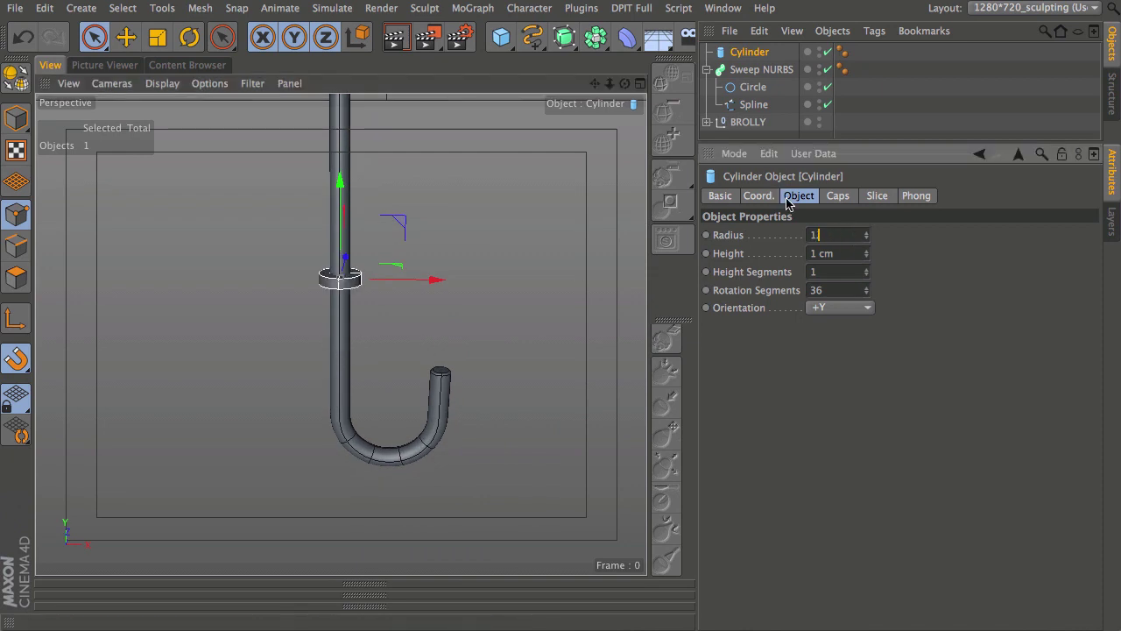
pyautogui.press('Return')
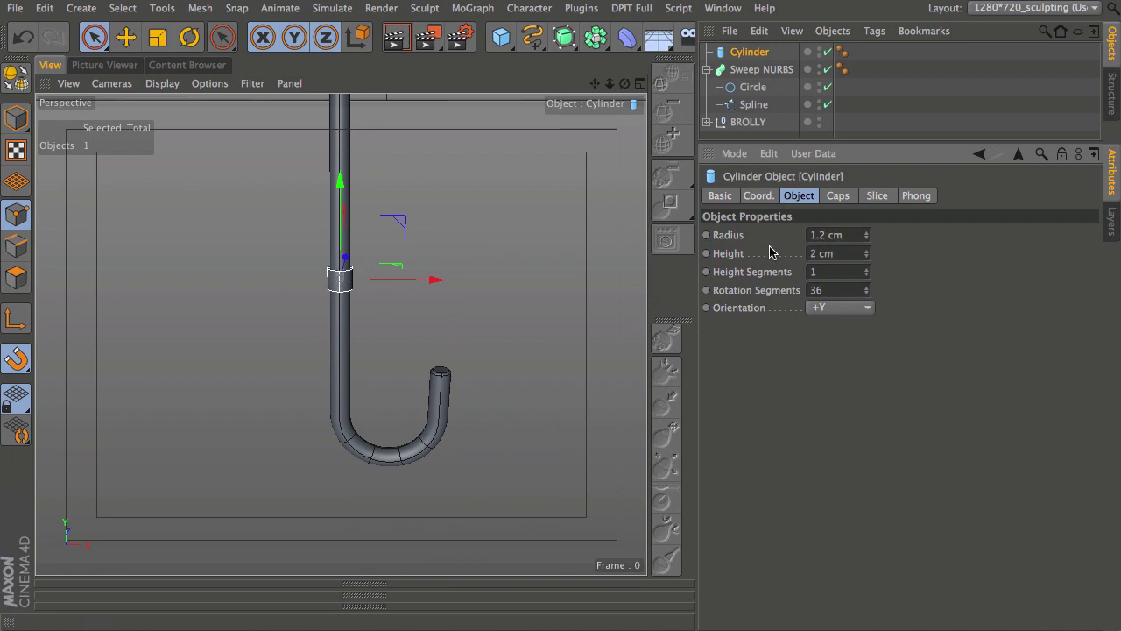
# Add a disc and raise it along the shaft to just inside the umbrella canopy
pyautogui.keyDown('alt'); pyautogui.moveTo(360, 284); pyautogui.dragTo(362, 360, button='middle'); pyautogui.keyUp('alt')
pyautogui.moveTo(348, 425)
pyautogui.keyDown('alt'); pyautogui.mouseDown()
pyautogui.moveTo(325, 185)
pyautogui.moveTo(326, 11)
pyautogui.moveTo(352, 408)
pyautogui.moveTo(380, 228)
pyautogui.moveTo(350, 333)
pyautogui.moveTo(367, 424)
pyautogui.mouseUp(); pyautogui.keyUp('alt')
pyautogui.keyDown('alt'); pyautogui.moveTo(383, 275); pyautogui.dragTo(375, 209); pyautogui.keyUp('alt')
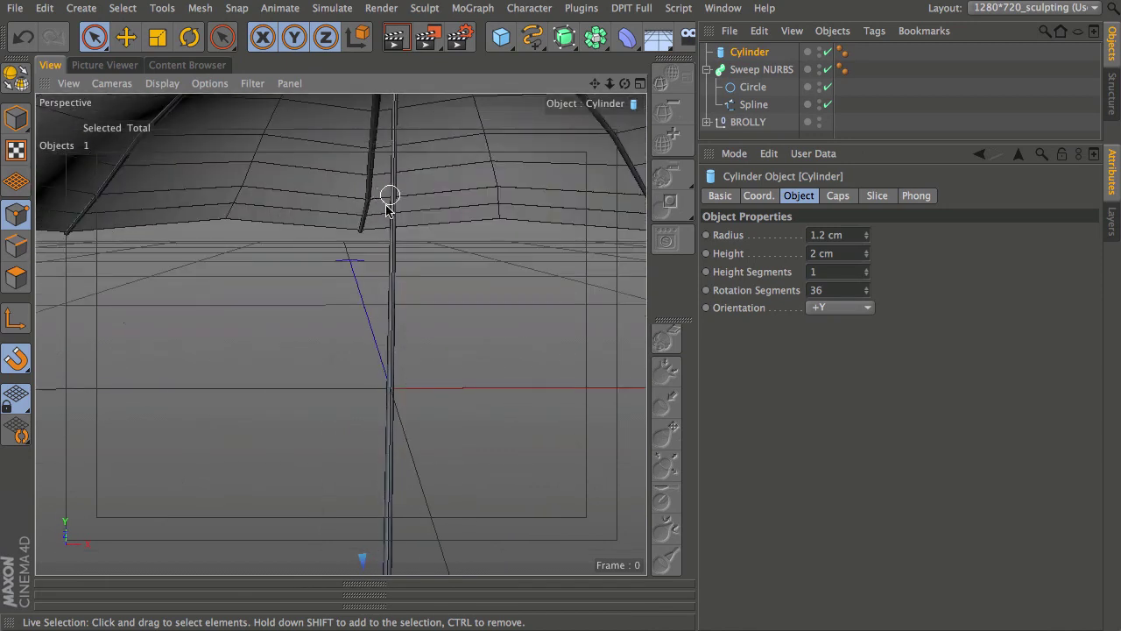
pyautogui.keyDown('alt'); pyautogui.moveTo(391, 287); pyautogui.dragTo(359, 374); pyautogui.keyUp('alt')
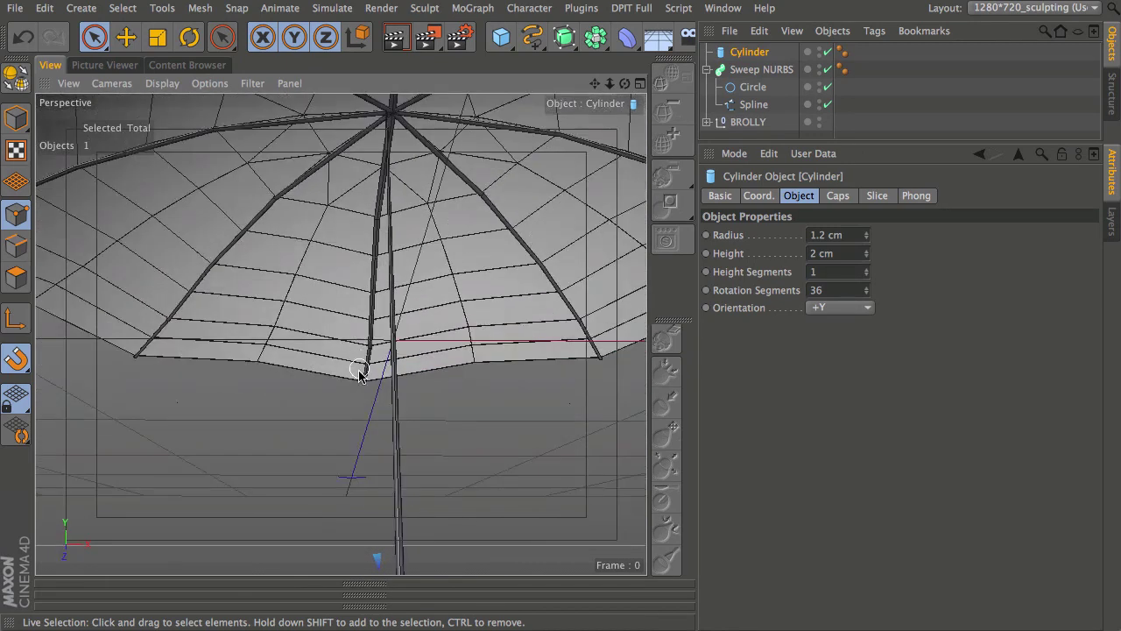
pyautogui.keyDown('alt'); pyautogui.moveTo(379, 233); pyautogui.dragTo(510, 149); pyautogui.keyUp('alt')
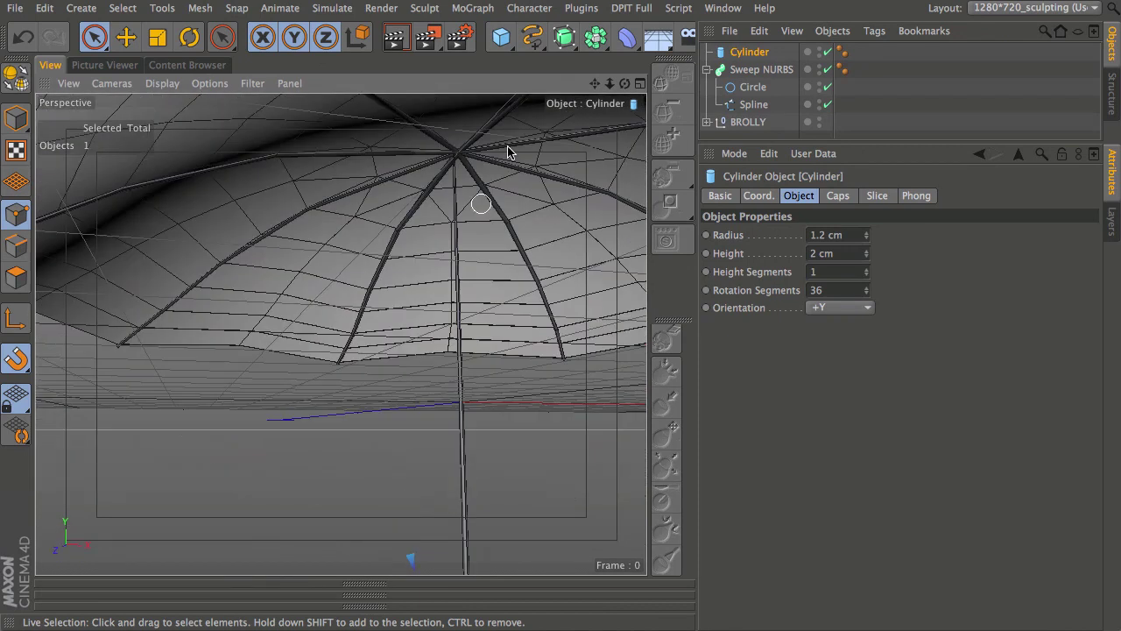
pyautogui.click(503, 39)
pyautogui.click(564, 92)
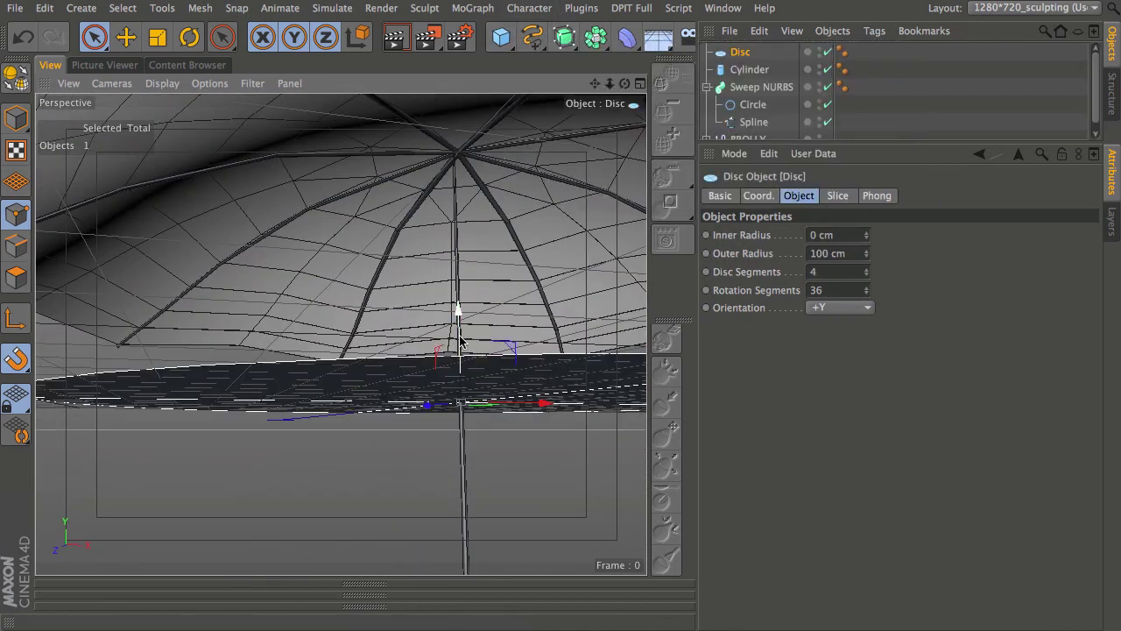
pyautogui.moveTo(456, 312); pyautogui.dragTo(456, 100)
# Give the disc 8 rotation segments, 1 disc segment and a 56 cm outer radius so its corners meet the spokes
pyautogui.moveTo(828, 290); pyautogui.dragTo(766, 300)
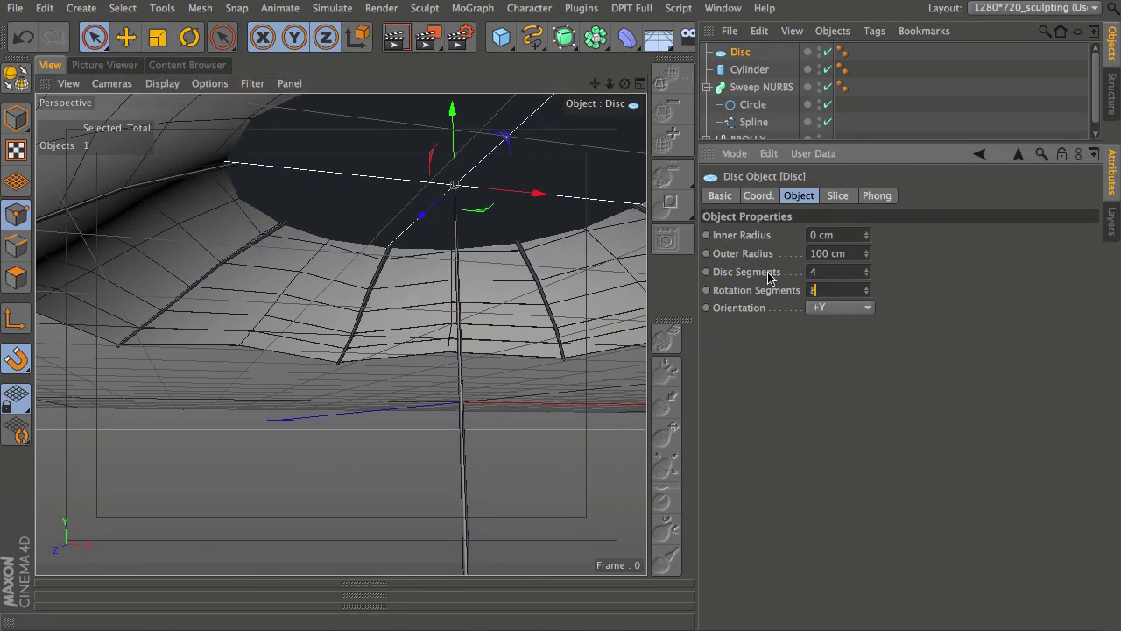
pyautogui.keyDown('alt'); pyautogui.moveTo(490, 275); pyautogui.dragTo(444, 383); pyautogui.keyUp('alt')
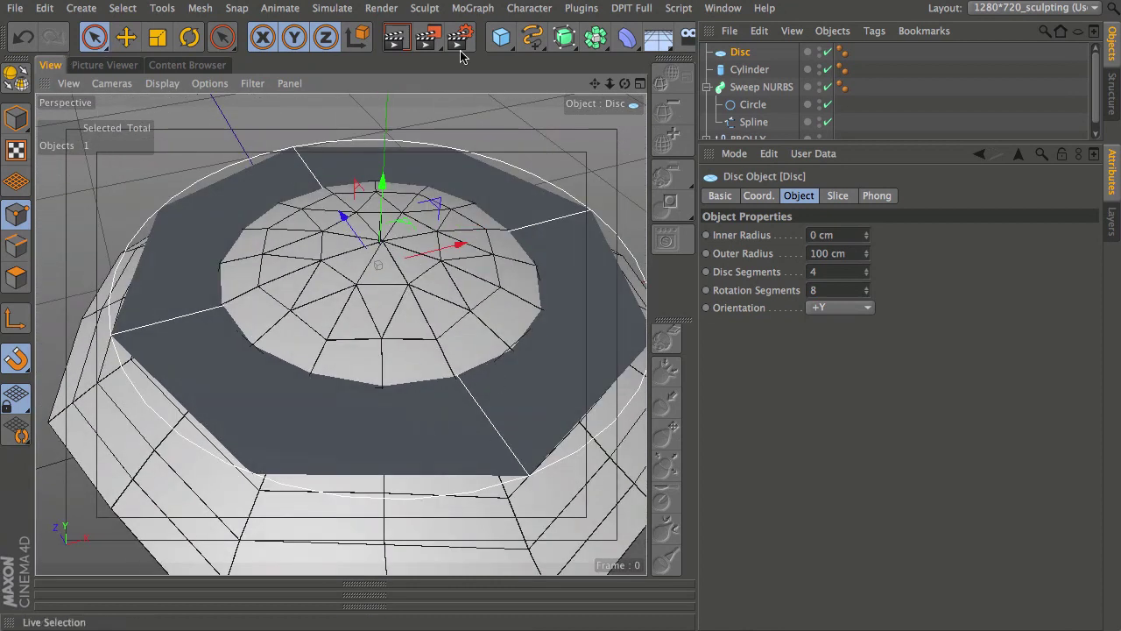
pyautogui.doubleClick(827, 272)
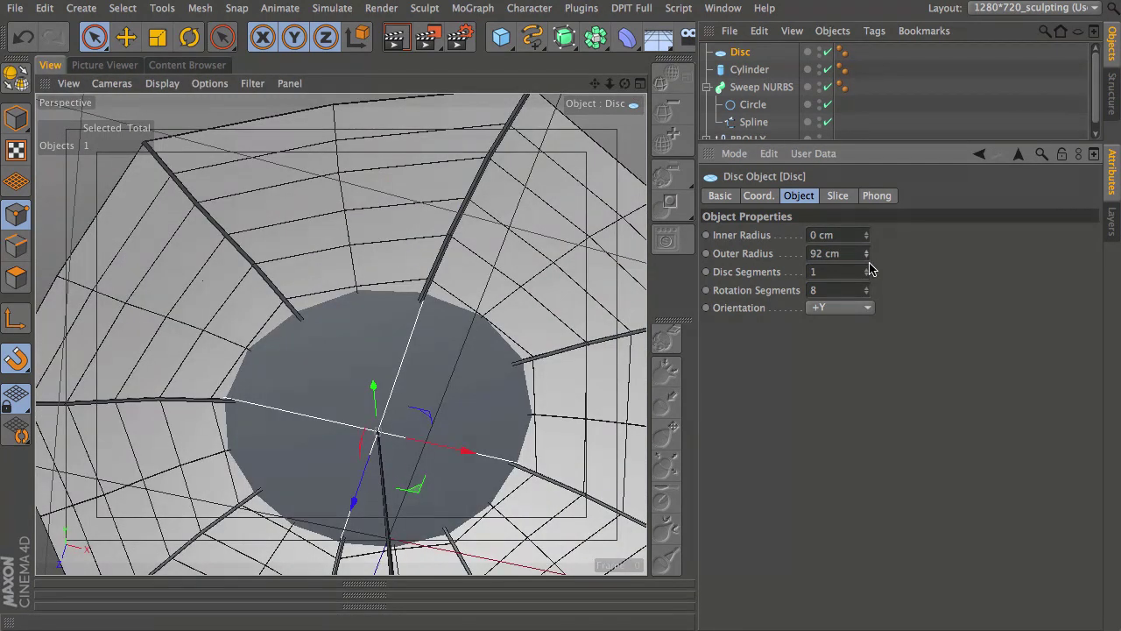
pyautogui.moveTo(870, 287); pyautogui.dragTo(867, 298)
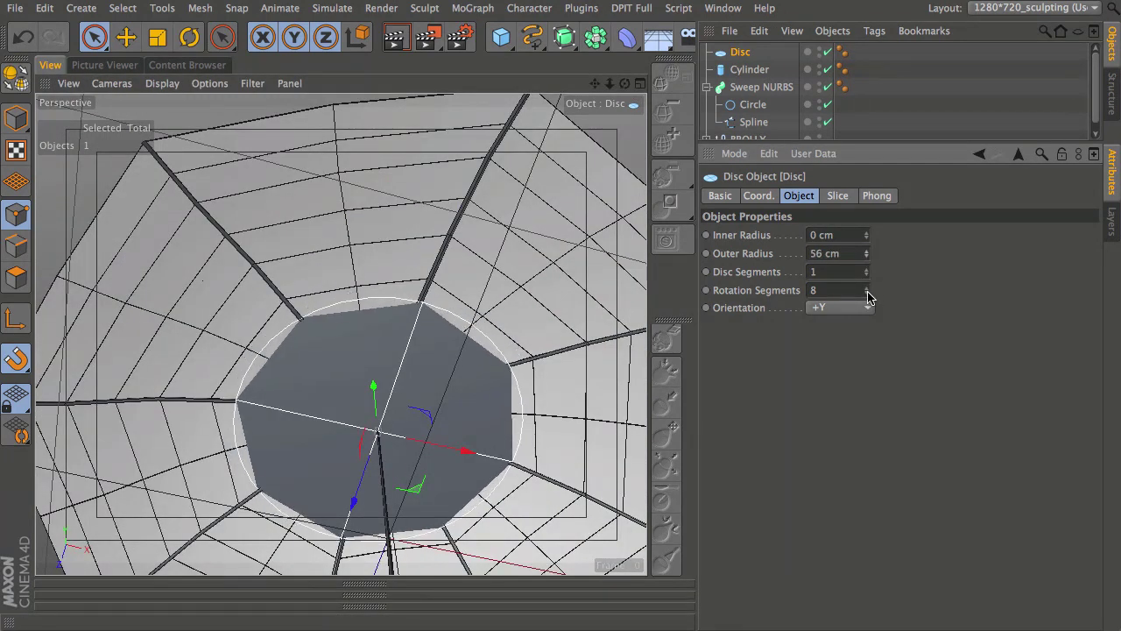
pyautogui.keyDown('alt'); pyautogui.moveTo(301, 340); pyautogui.dragTo(321, 207, button='right'); pyautogui.keyUp('alt')
pyautogui.keyDown('alt'); pyautogui.moveTo(332, 225); pyautogui.dragTo(358, 310); pyautogui.keyUp('alt')
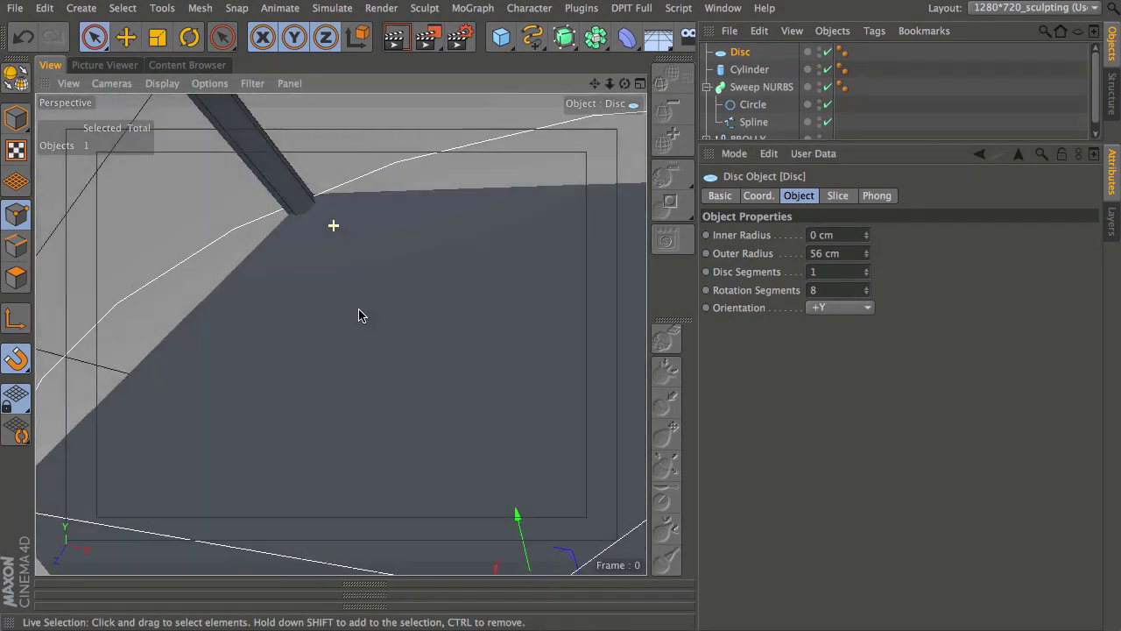
pyautogui.scroll(-8, 306, 351)
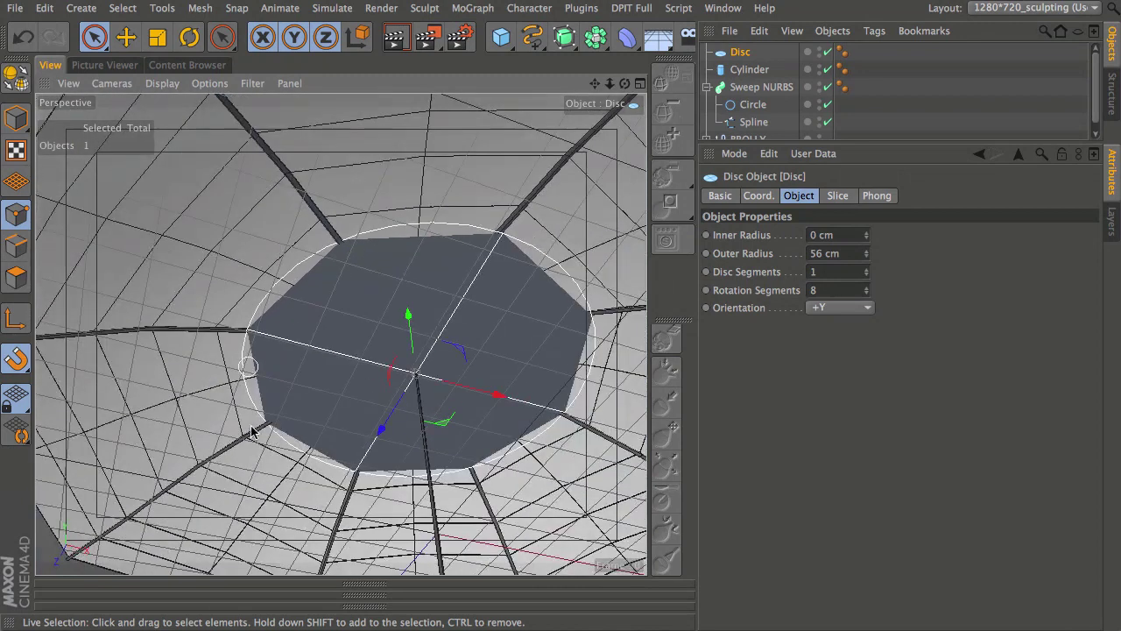
# Rename the cylinder around the shaft as collar
pyautogui.keyDown('alt'); pyautogui.moveTo(397, 260); pyautogui.dragTo(443, 427); pyautogui.keyUp('alt')
pyautogui.click(750, 69)
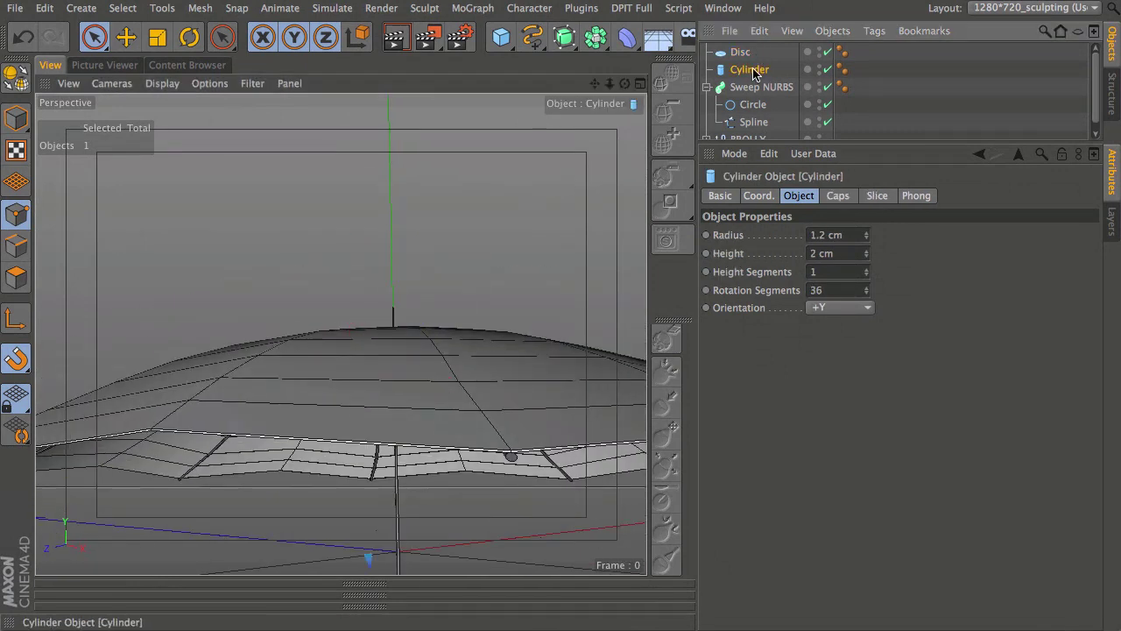
pyautogui.doubleClick(753, 70)
pyautogui.write('colla')
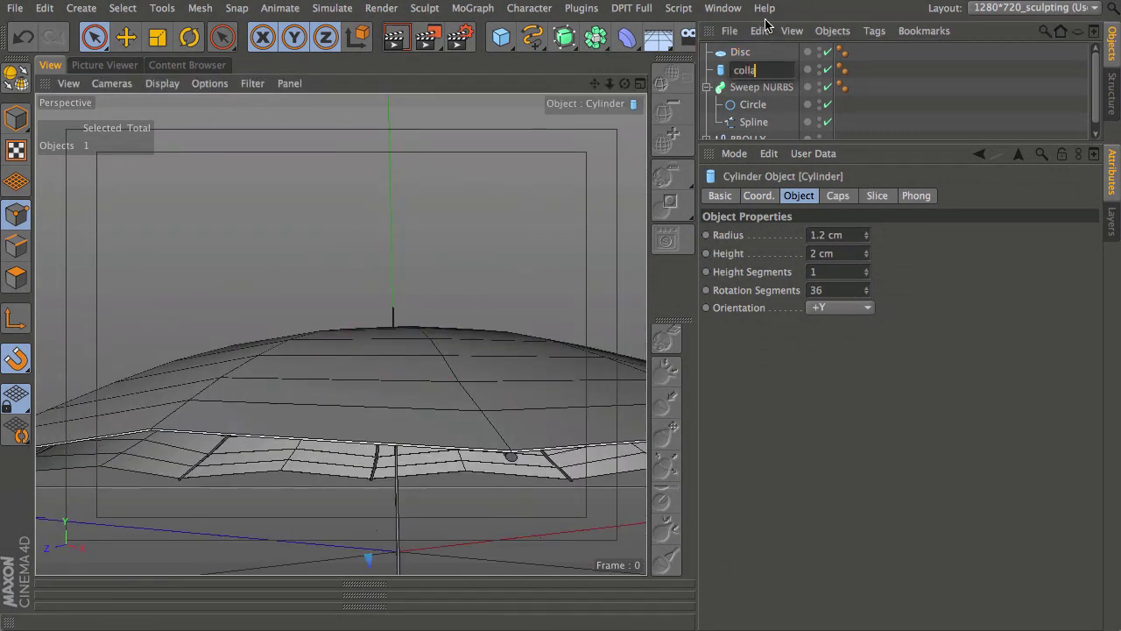
pyautogui.write('r')
pyautogui.press('Return')
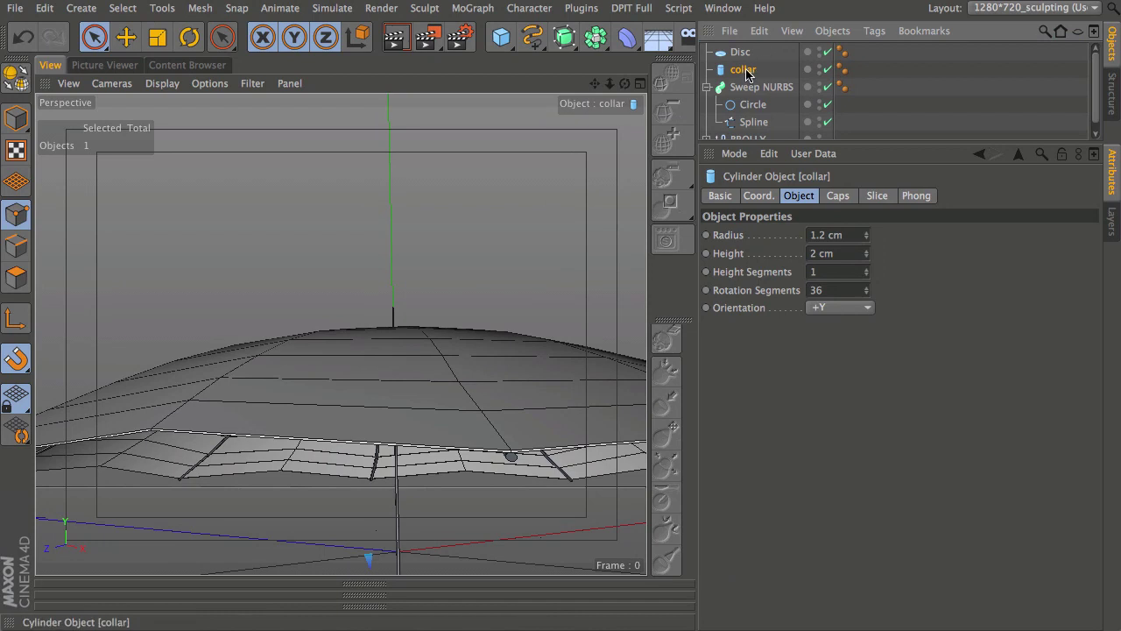
# Duplicate the collar and move the copy up the shaft to the centre of the disc
pyautogui.moveTo(747, 74); pyautogui.dragTo(748, 70)
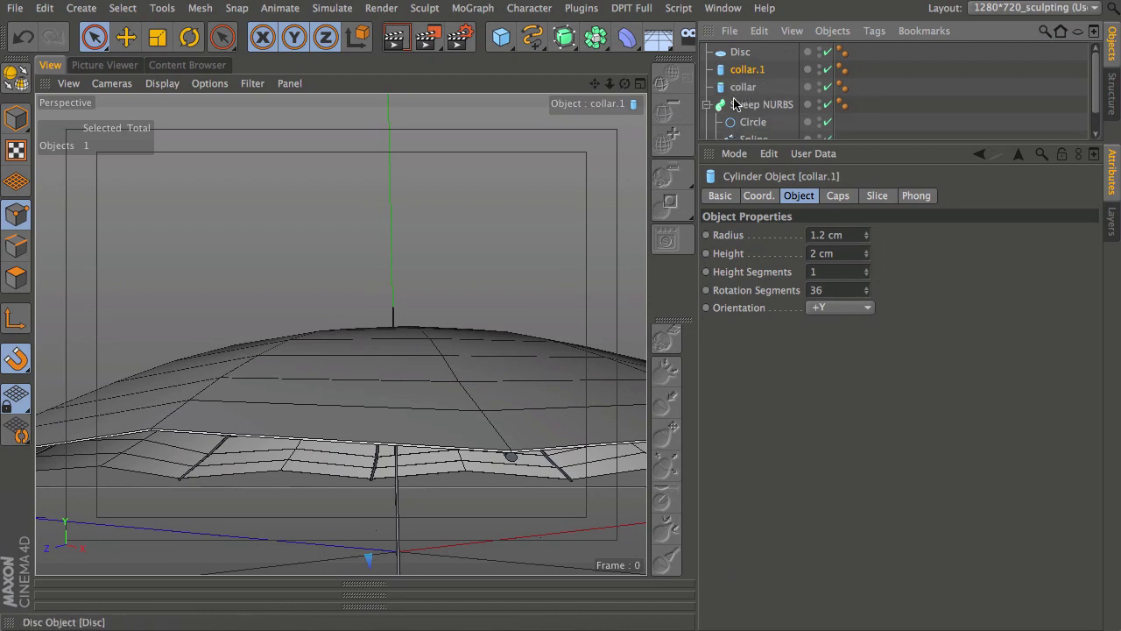
pyautogui.keyDown('alt'); pyautogui.moveTo(471, 338); pyautogui.dragTo(405, 423, button='right'); pyautogui.keyUp('alt')
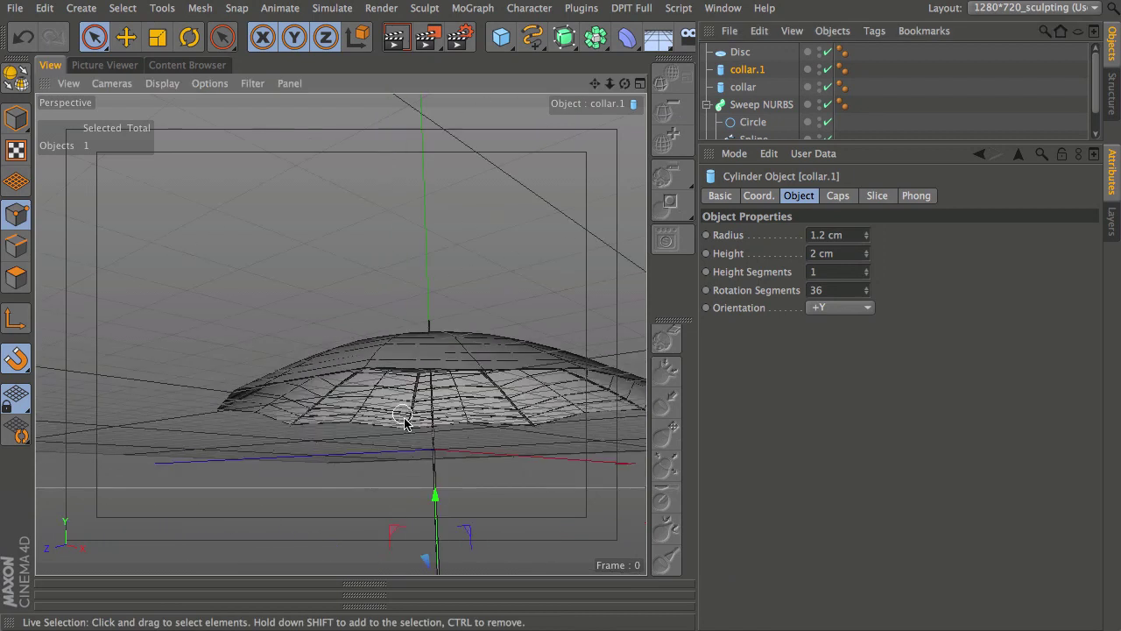
pyautogui.keyDown('alt'); pyautogui.moveTo(406, 423); pyautogui.dragTo(363, 359); pyautogui.keyUp('alt')
pyautogui.moveTo(380, 408); pyautogui.dragTo(368, 236)
pyautogui.keyDown('alt'); pyautogui.moveTo(363, 292); pyautogui.dragTo(468, 148, button='right'); pyautogui.keyUp('alt')
pyautogui.moveTo(465, 330); pyautogui.dragTo(467, 112)
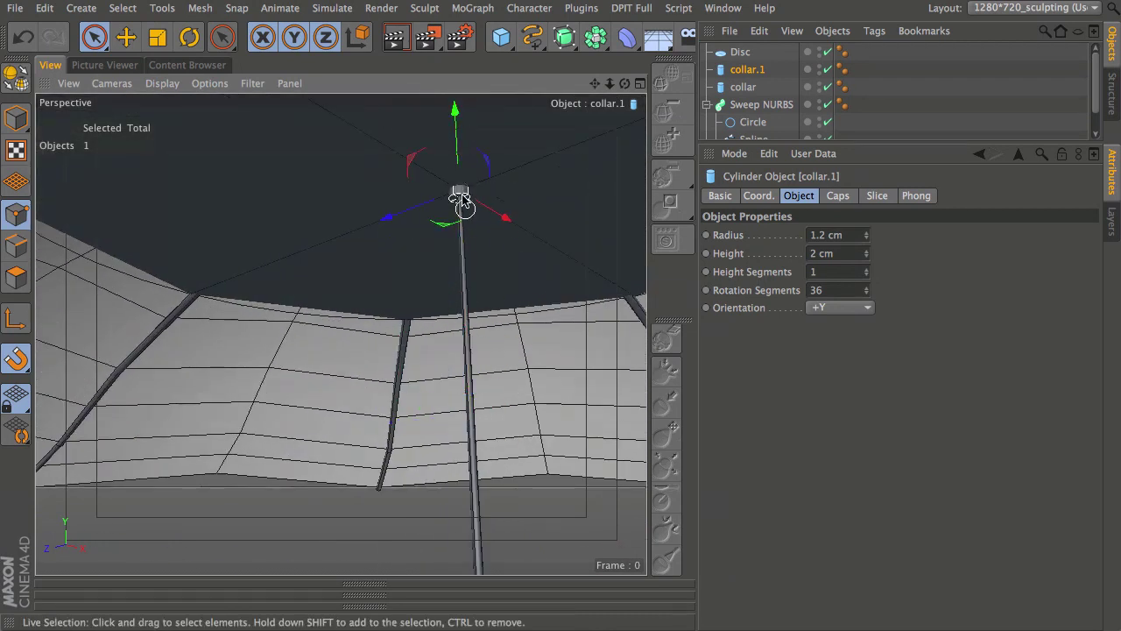
pyautogui.keyDown('alt'); pyautogui.moveTo(464, 207); pyautogui.dragTo(419, 364, button='middle'); pyautogui.keyUp('alt')
pyautogui.keyDown('alt'); pyautogui.moveTo(410, 332); pyautogui.dragTo(475, 214, button='right'); pyautogui.keyUp('alt')
pyautogui.moveTo(396, 224); pyautogui.dragTo(399, 209)
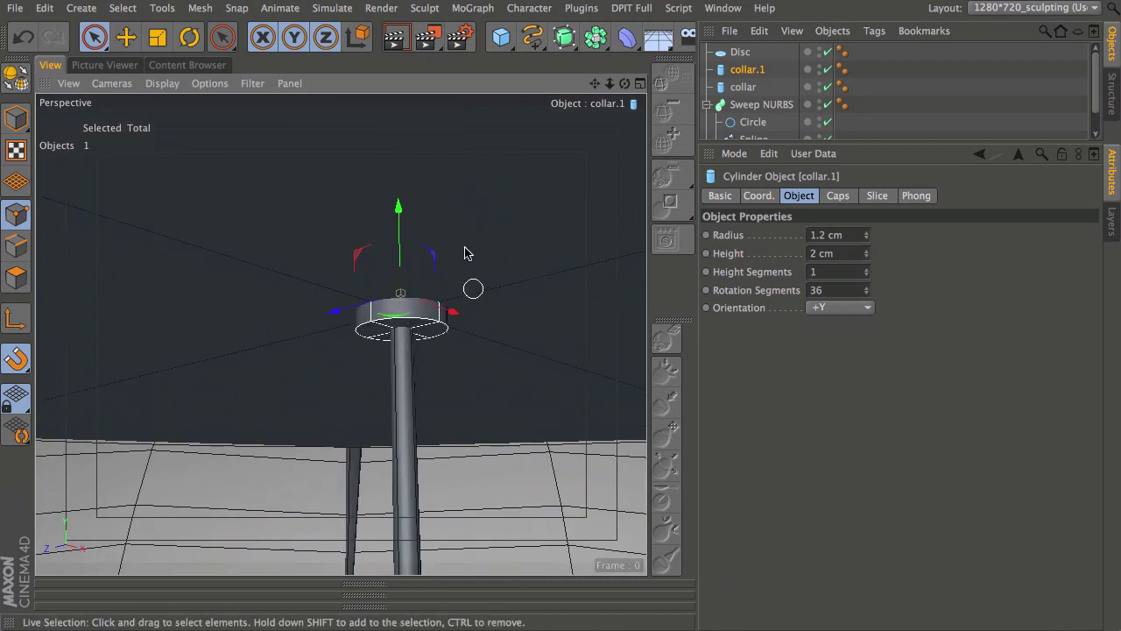
# Convert the disc into an editable polygon object and switch to edge mode
pyautogui.click(736, 53)
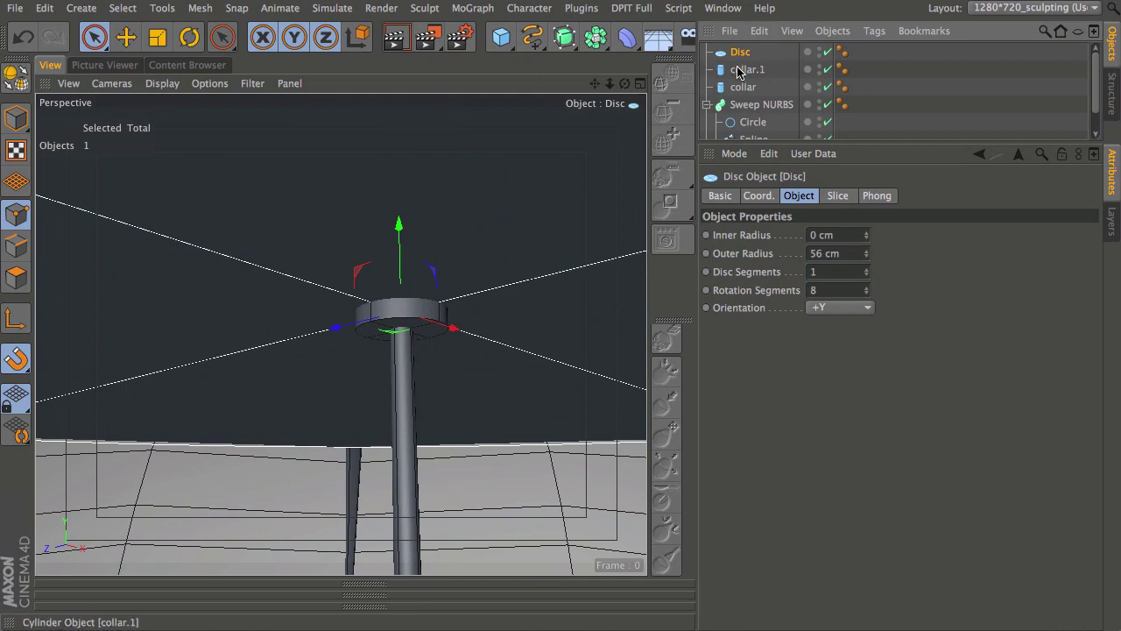
pyautogui.press('c')
pyautogui.keyDown('alt'); pyautogui.moveTo(464, 250); pyautogui.dragTo(316, 363); pyautogui.keyUp('alt')
pyautogui.keyDown('alt'); pyautogui.moveTo(417, 260); pyautogui.dragTo(377, 302); pyautogui.keyUp('alt')
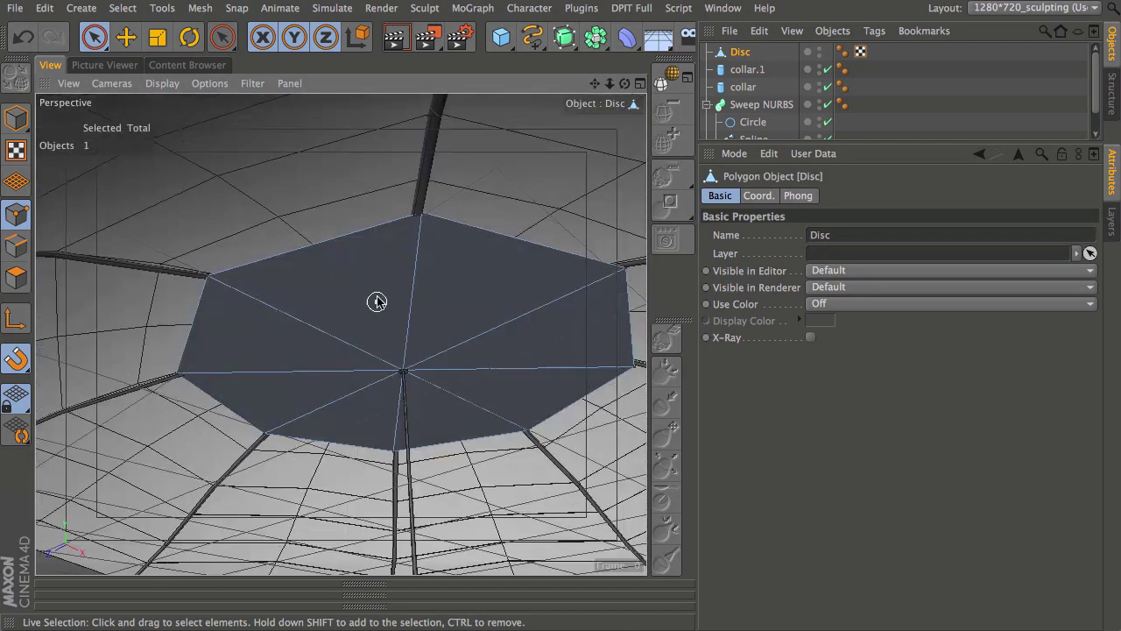
pyautogui.click(258, 85)
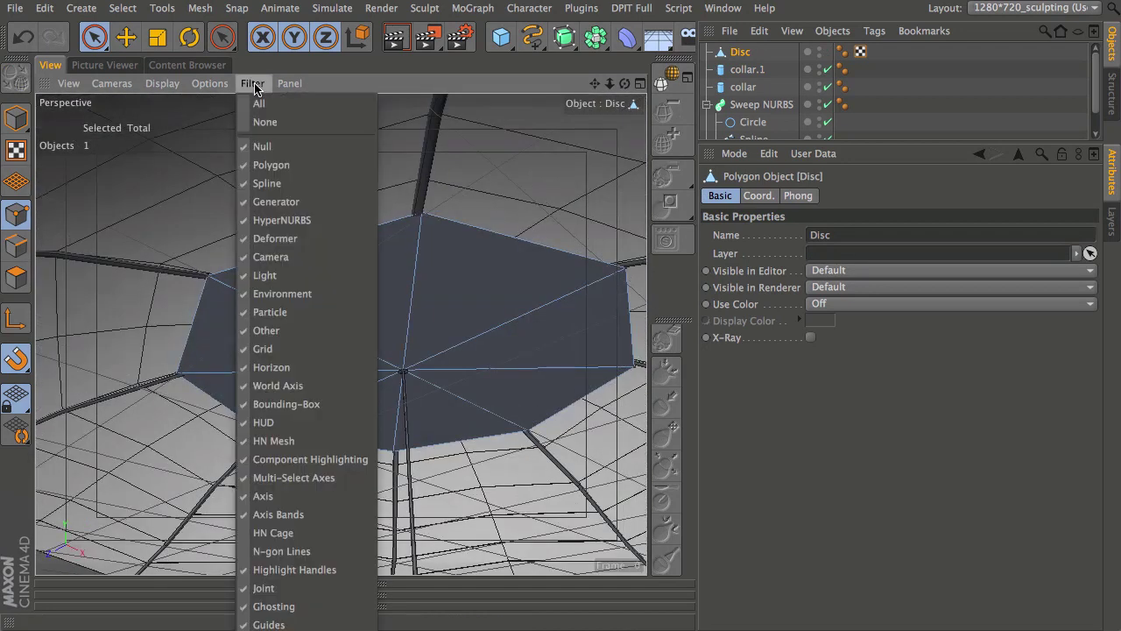
pyautogui.click(289, 337)
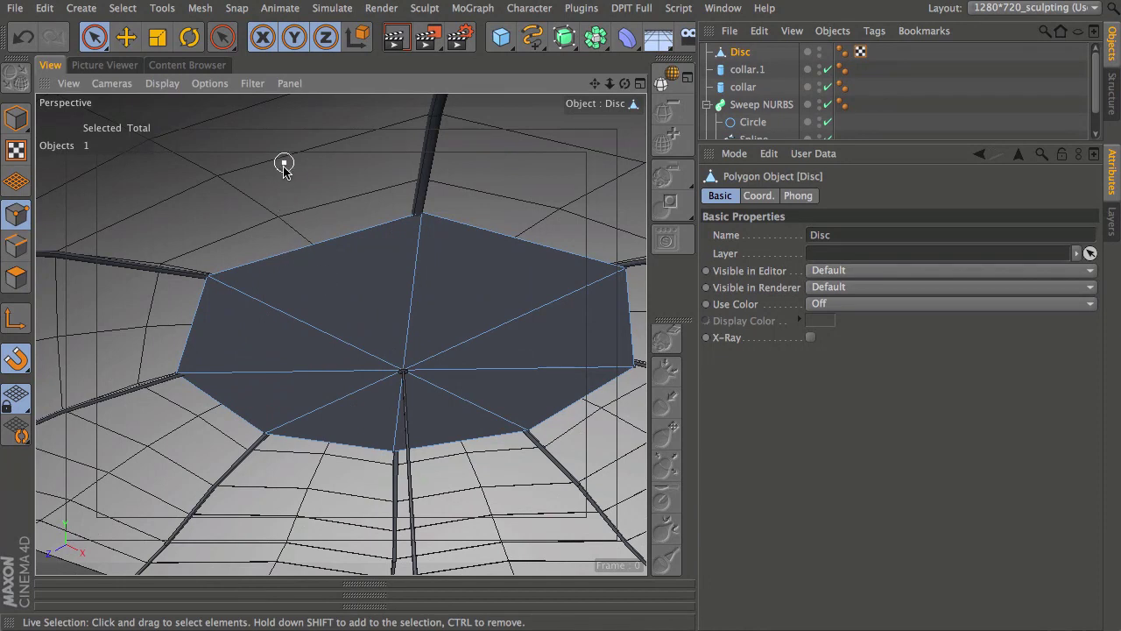
pyautogui.click(201, 8)
pyautogui.moveTo(215, 57)
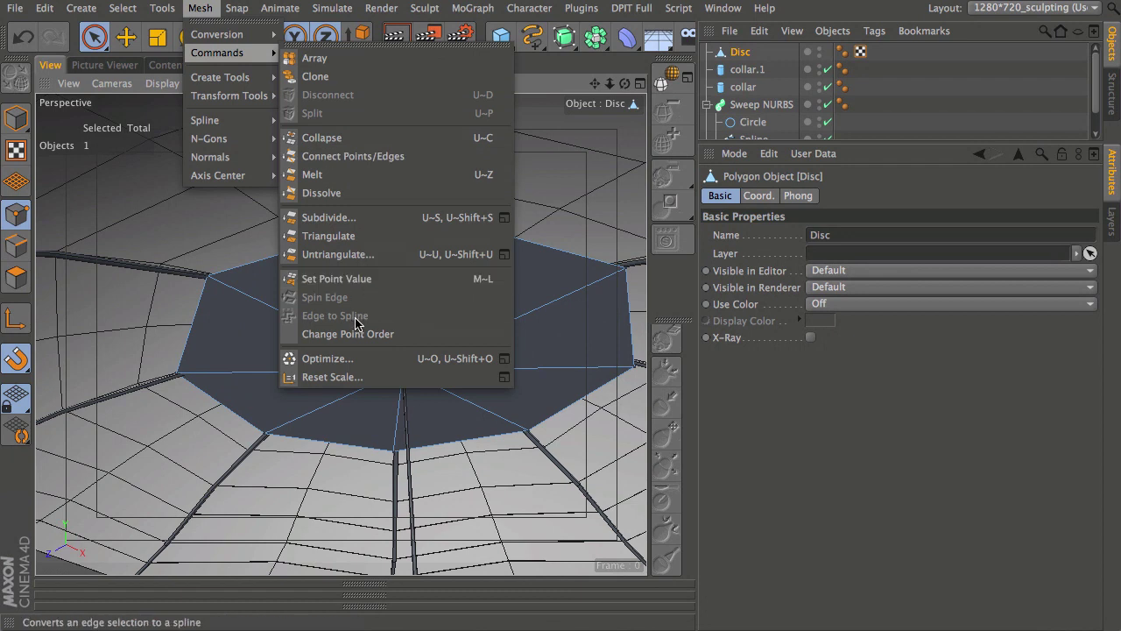
pyautogui.click(18, 245)
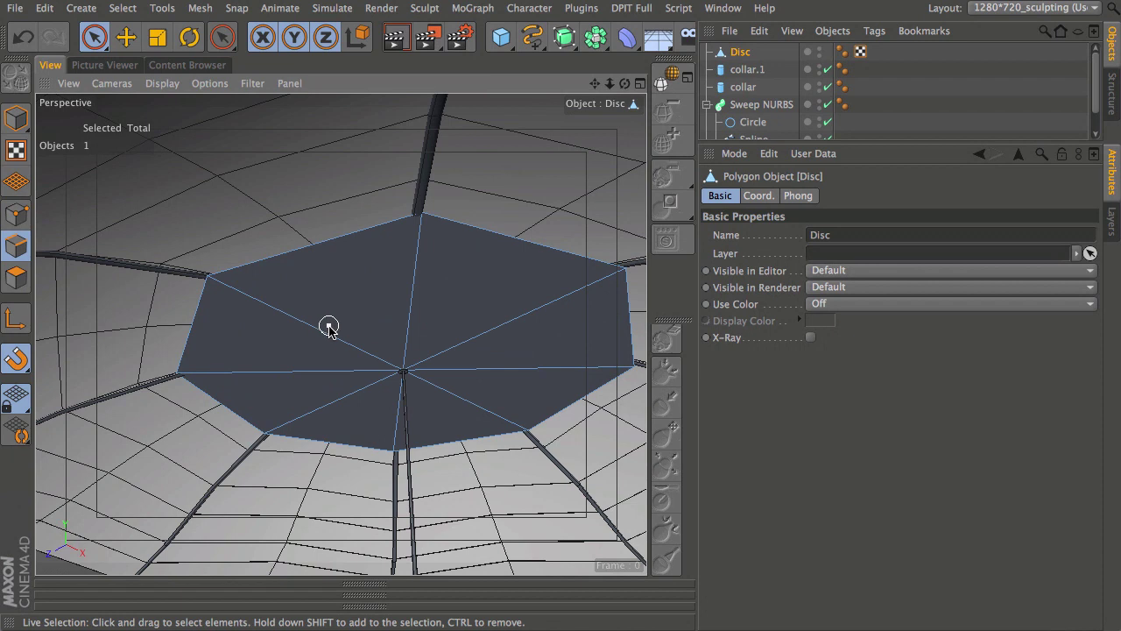
# Select all the disc's radial edges around its centre and convert them with Edge to Spline
pyautogui.press('m')
pyautogui.press('s')
pyautogui.press('space')
pyautogui.moveTo(350, 321)
pyautogui.mouseDown()
pyautogui.moveTo(437, 400)
pyautogui.moveTo(430, 295)
pyautogui.moveTo(386, 294)
pyautogui.mouseUp()
pyautogui.click(201, 9)
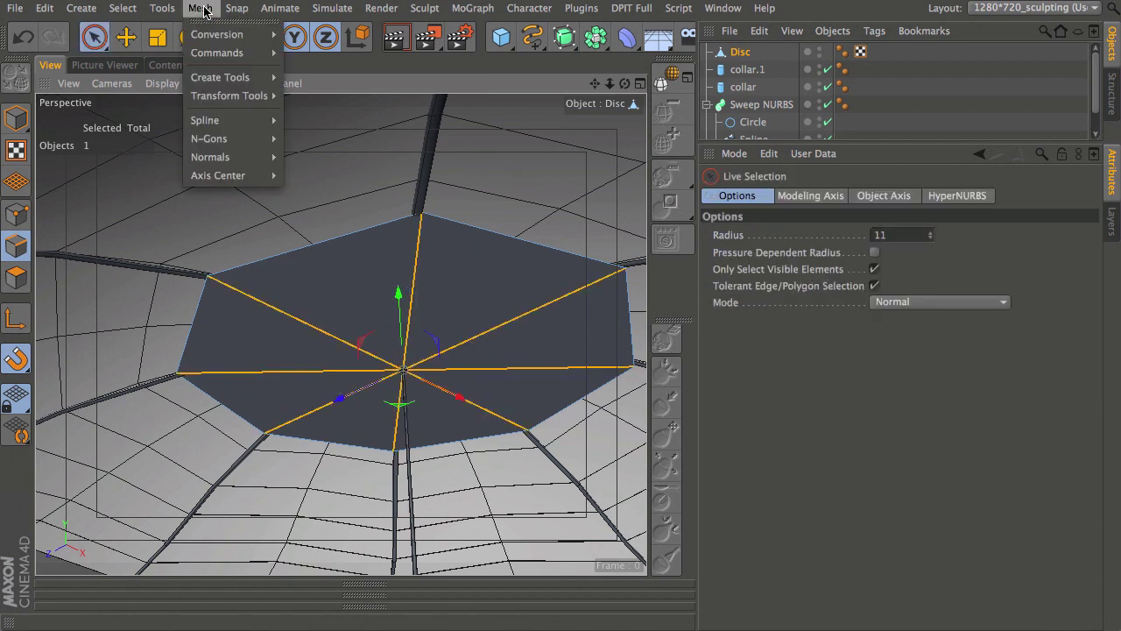
pyautogui.moveTo(219, 52)
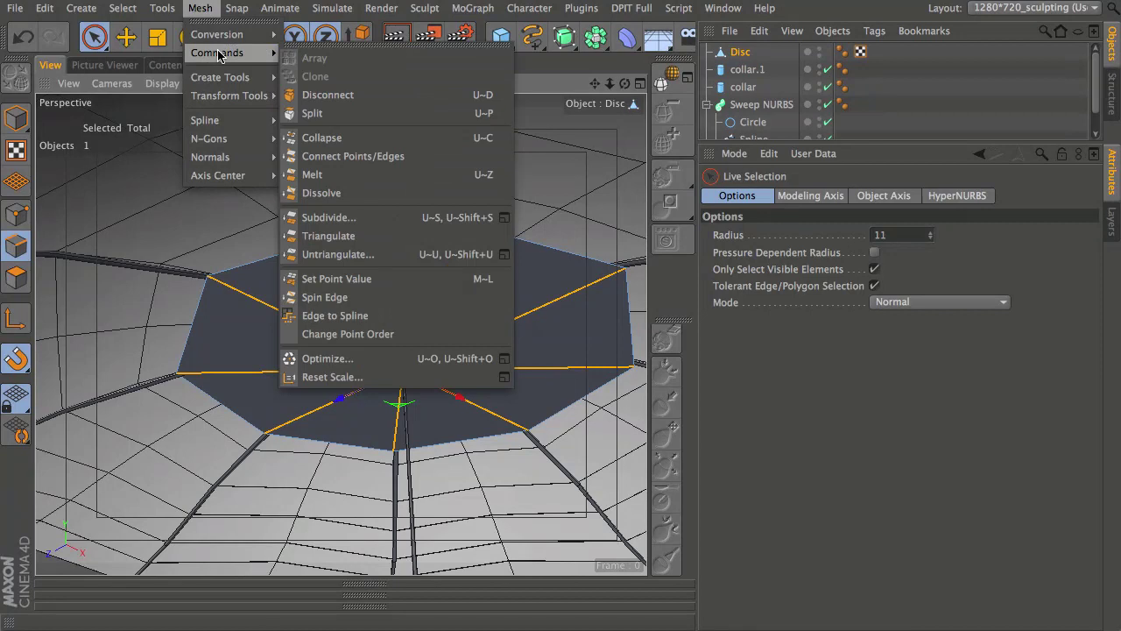
pyautogui.click(362, 316)
# Take the extracted spline out of the disc's hierarchy and delete the disc
pyautogui.click(707, 51)
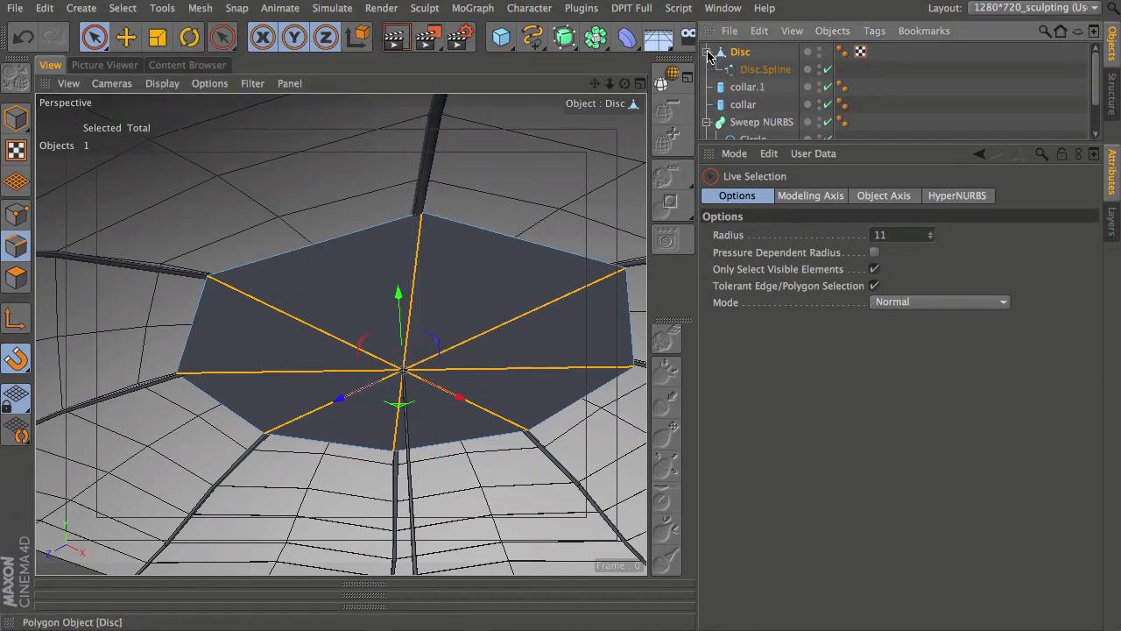
pyautogui.click(743, 52)
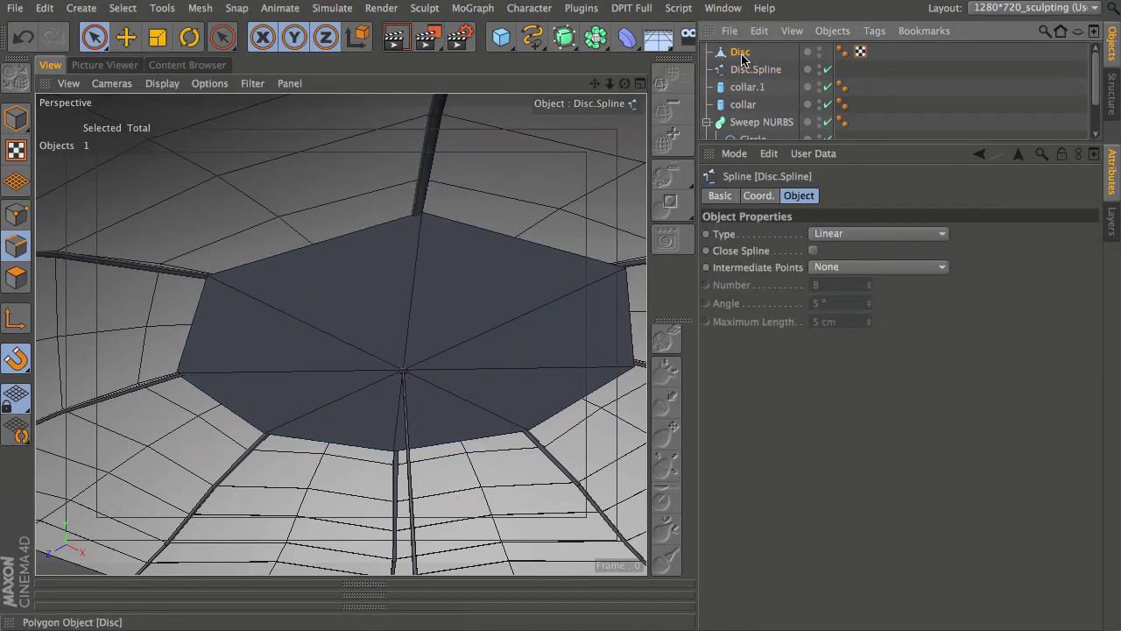
pyautogui.press('Delete')
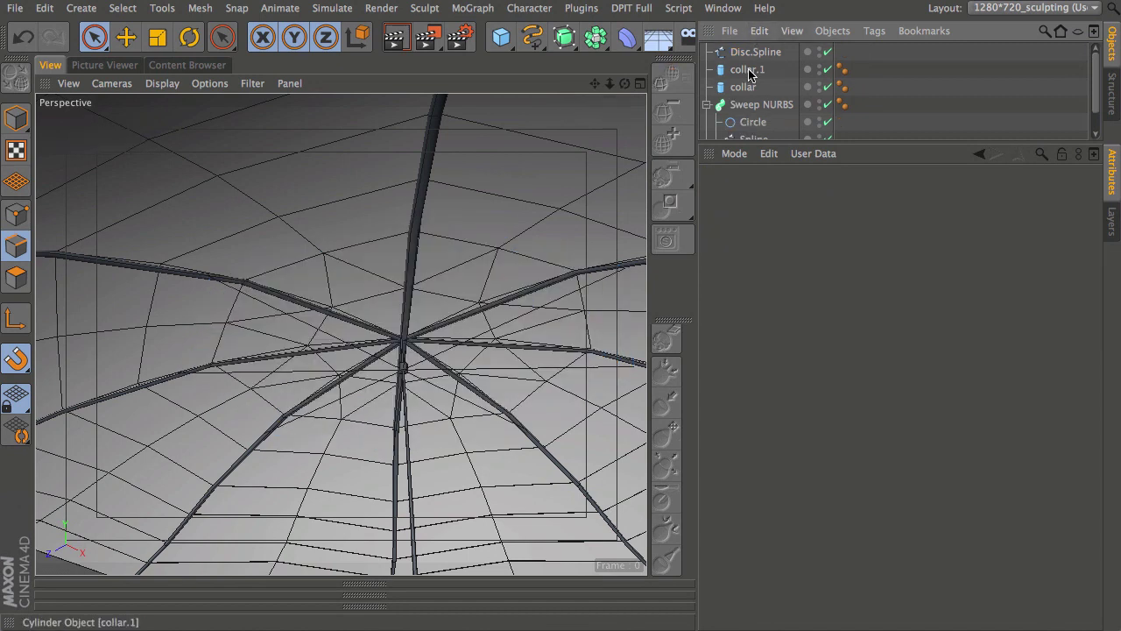
# Rename the extracted spline as Inner_spokes
pyautogui.doubleClick(759, 52)
pyautogui.press('BackSpace')
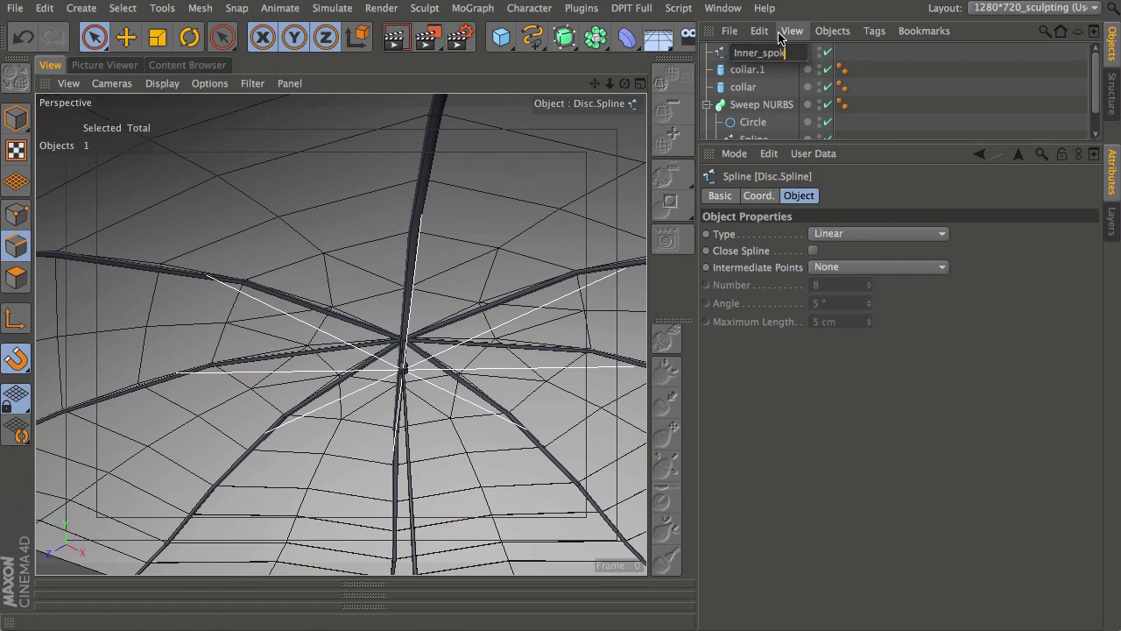
pyautogui.press('Return')
# Enlarge the object list, expand the BROLLY group, and rename the Sweep NURBS as Handle with its children collapsed
pyautogui.moveTo(858, 144); pyautogui.dragTo(858, 387)
pyautogui.click(706, 157)
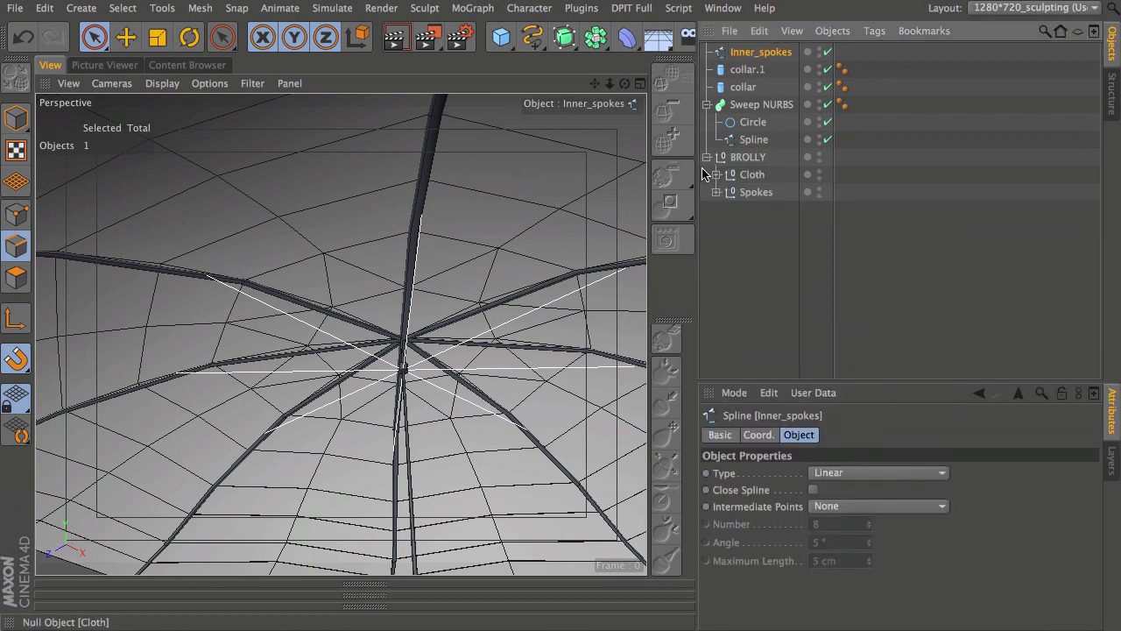
pyautogui.doubleClick(760, 107)
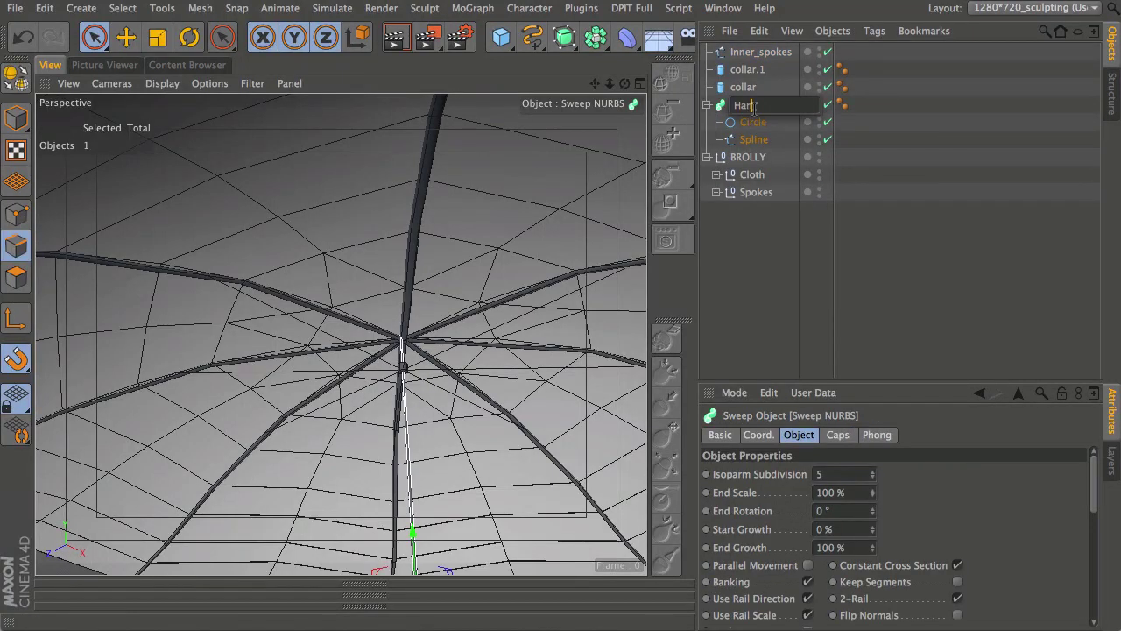
pyautogui.press('Return')
pyautogui.click(705, 104)
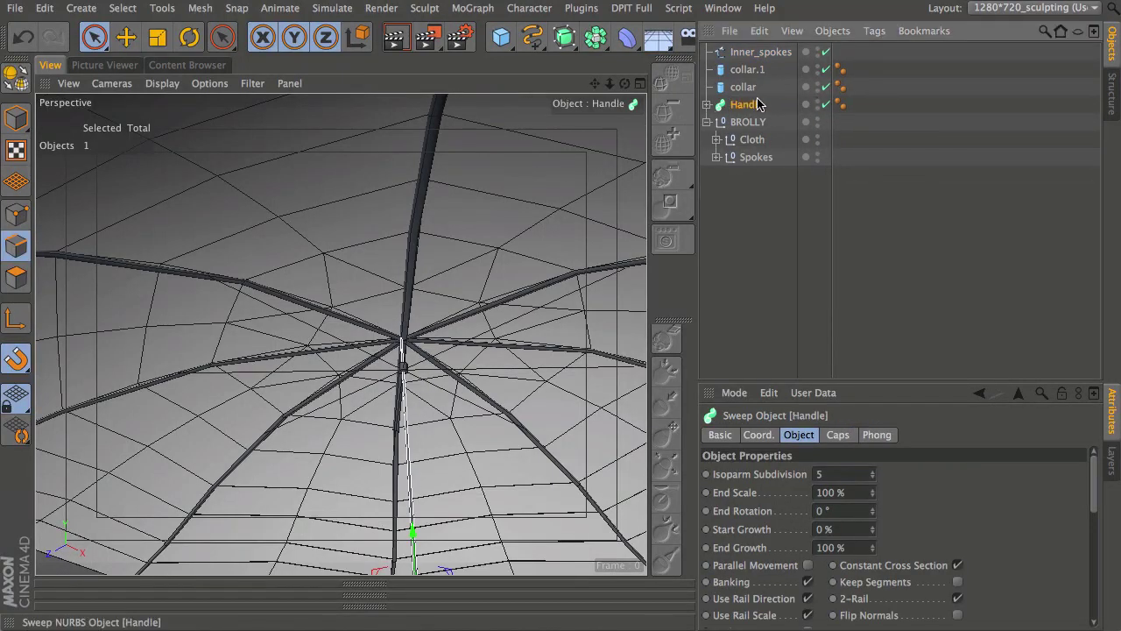
# Move Handle into the BROLLY group and copy the Circle profile from the Spokes' Sweep NURBS to the top level
pyautogui.moveTo(751, 126); pyautogui.dragTo(751, 123)
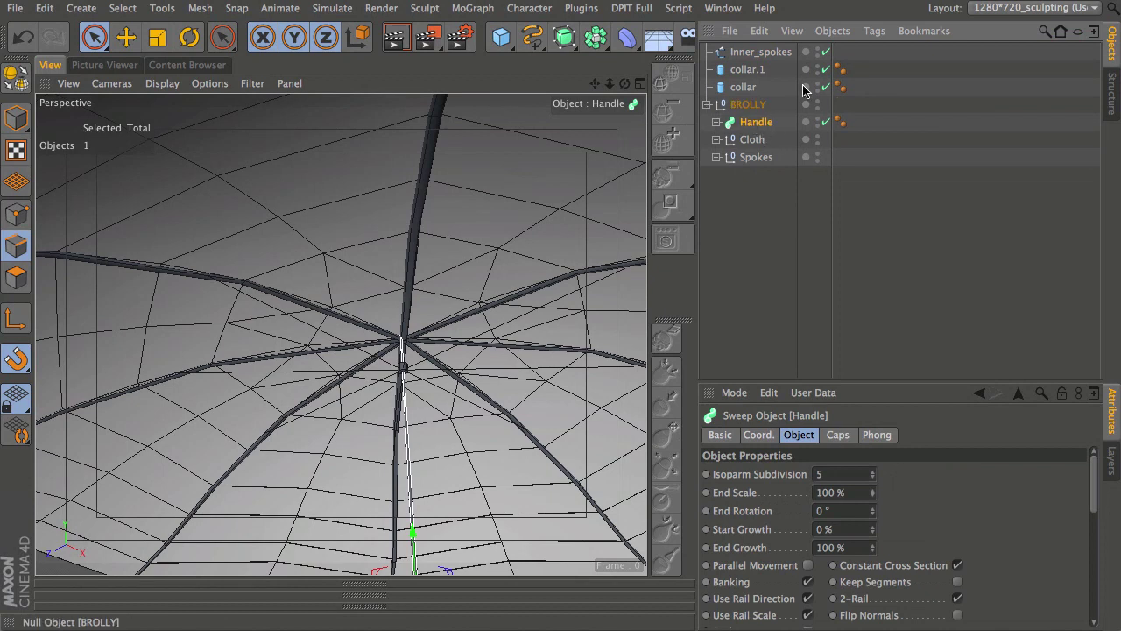
pyautogui.click(717, 158)
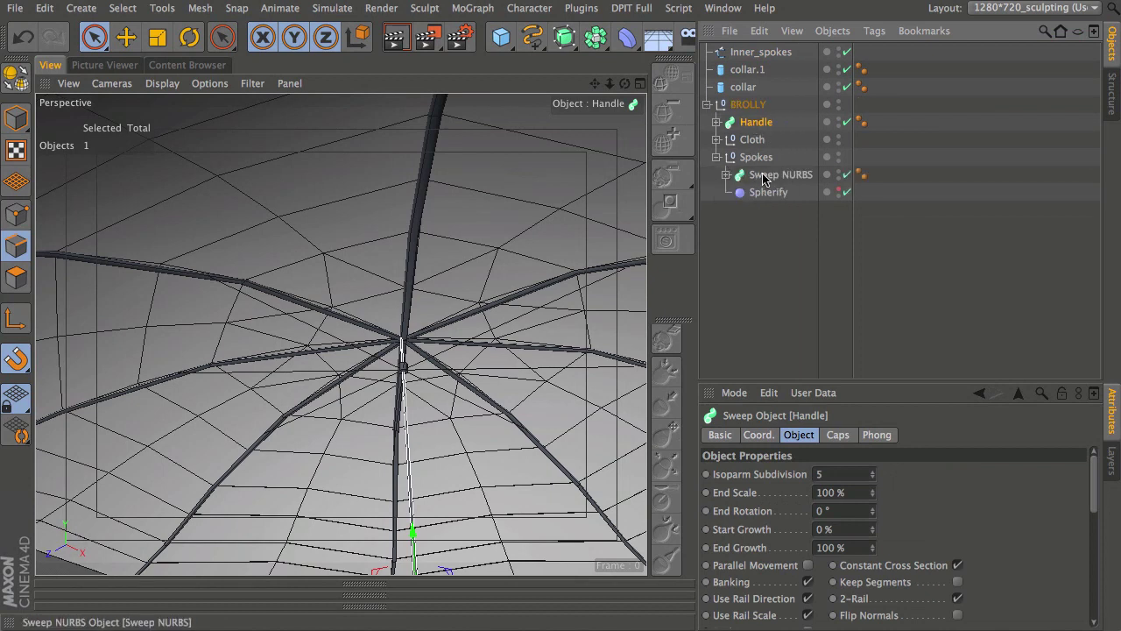
pyautogui.click(726, 175)
pyautogui.click(773, 194)
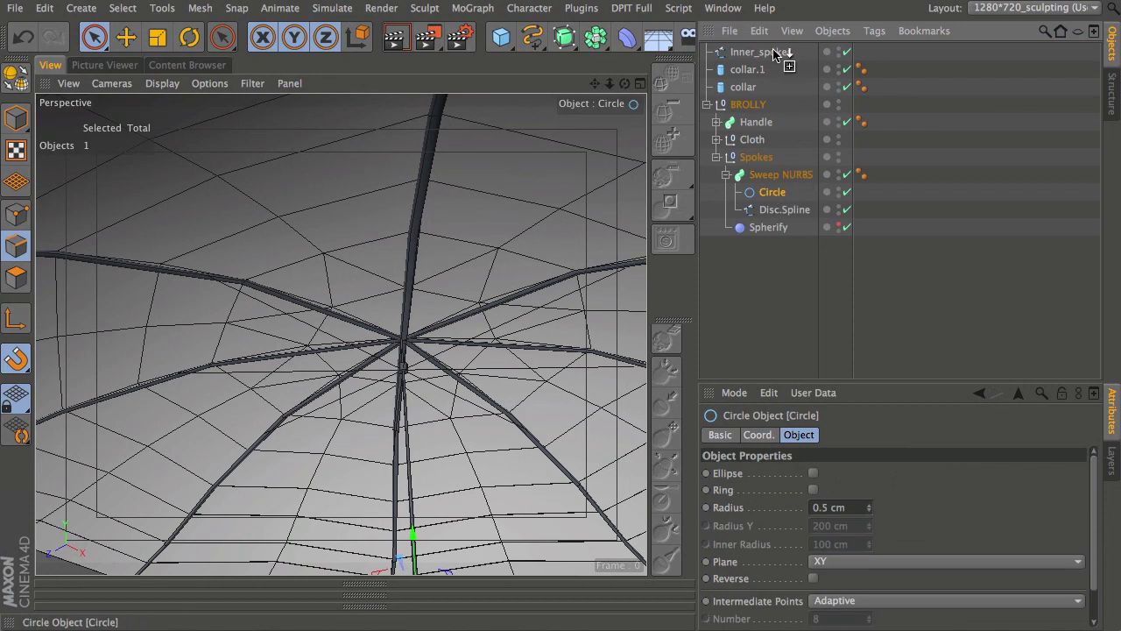
pyautogui.keyDown('ctrl'); pyautogui.moveTo(771, 50); pyautogui.dragTo(763, 48); pyautogui.keyUp('ctrl')
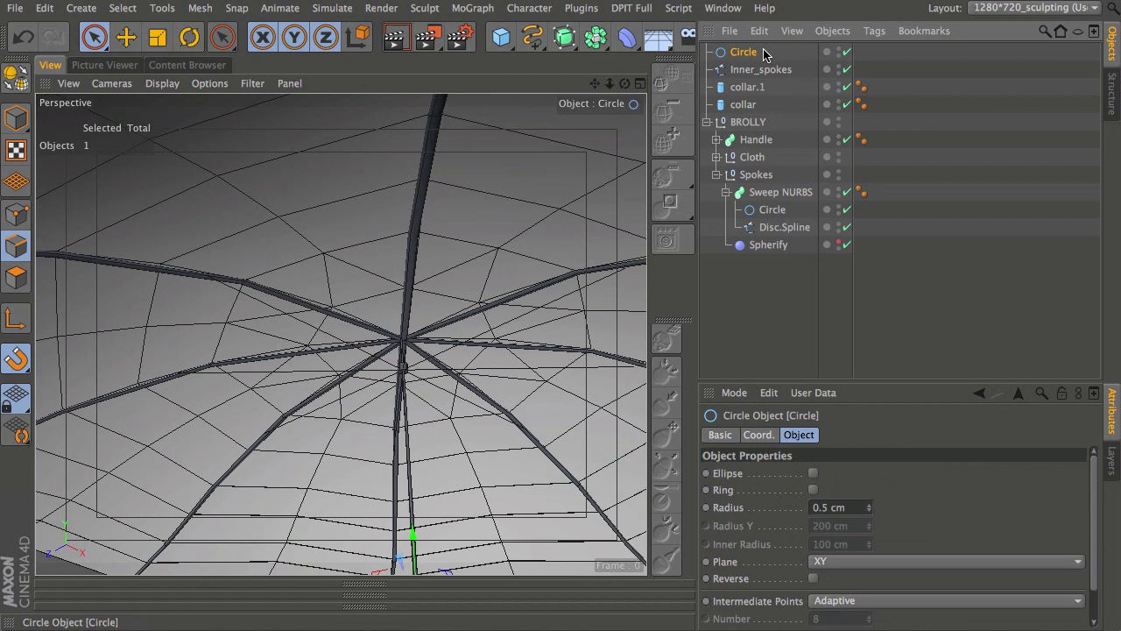
pyautogui.click(716, 177)
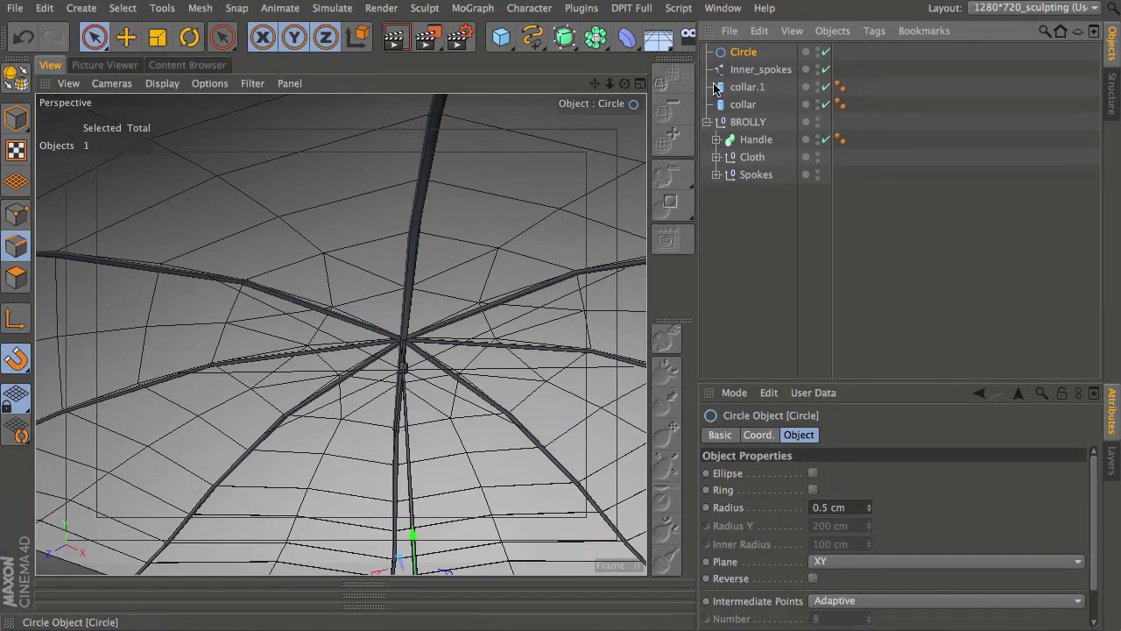
# Add a Sweep NURBS and nest the copied Circle and the Inner_spokes spline inside it
pyautogui.moveTo(569, 44); pyautogui.dragTo(613, 120)
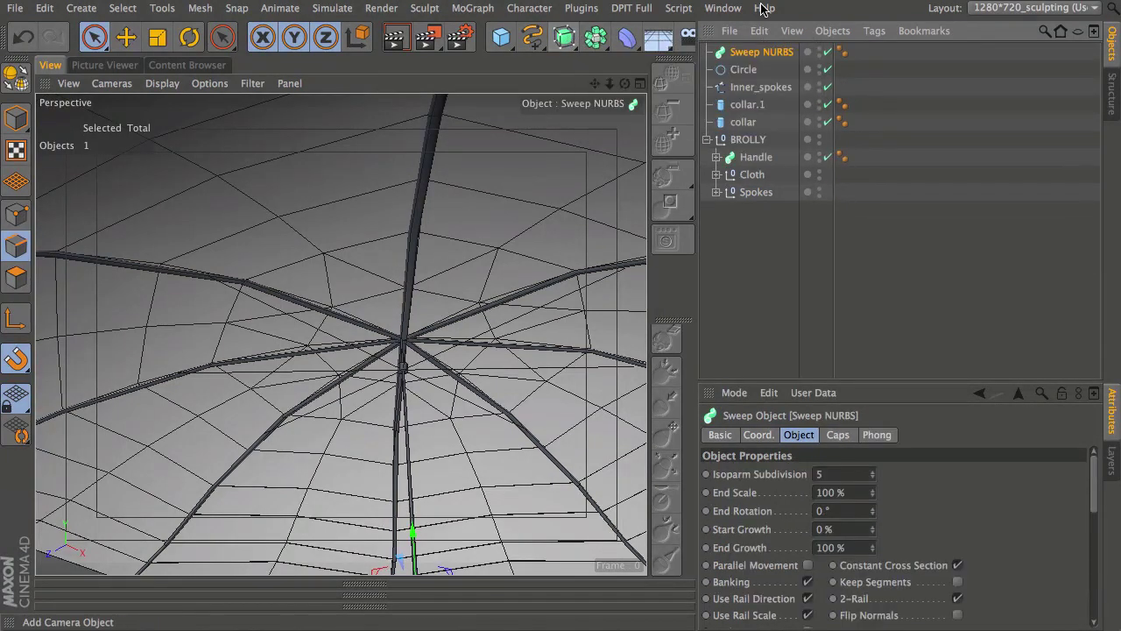
pyautogui.moveTo(738, 90); pyautogui.dragTo(762, 60)
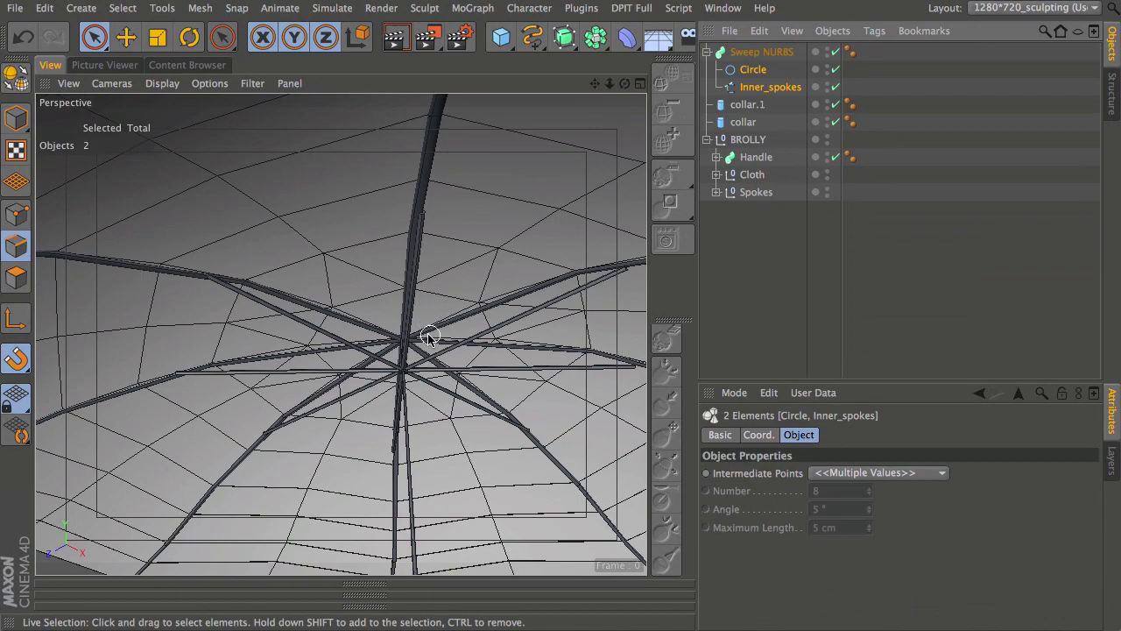
# Examine where the inner spokes meet the main spokes from several angles, and render the whole umbrella from below
pyautogui.keyDown('alt'); pyautogui.moveTo(412, 357); pyautogui.dragTo(481, 234); pyautogui.keyUp('alt')
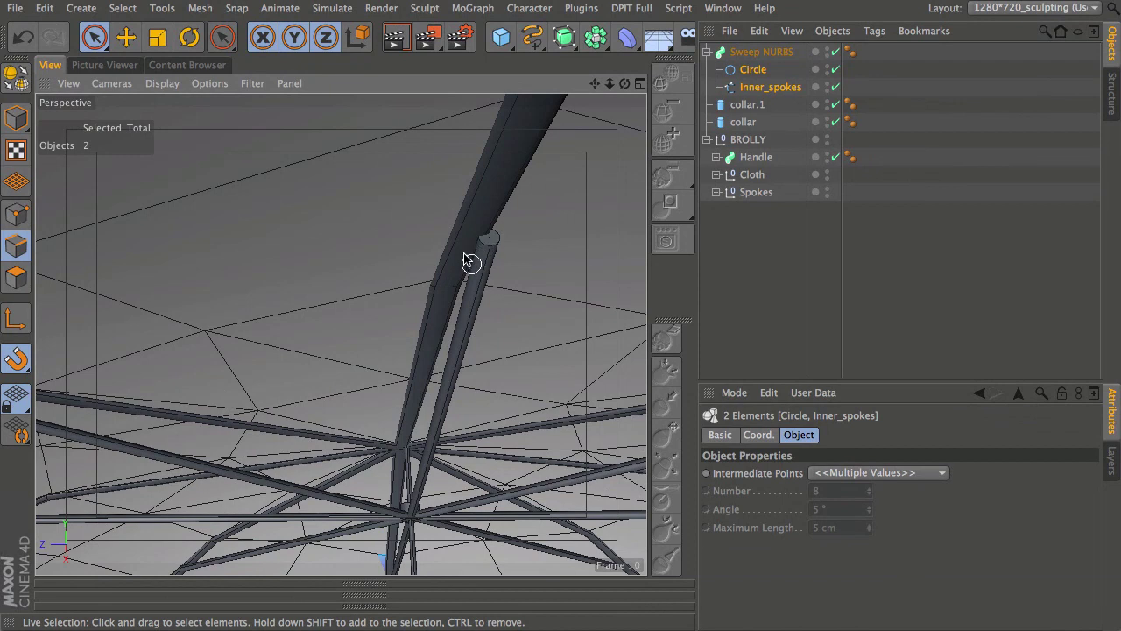
pyautogui.keyDown('alt'); pyautogui.moveTo(462, 280); pyautogui.dragTo(394, 307); pyautogui.keyUp('alt')
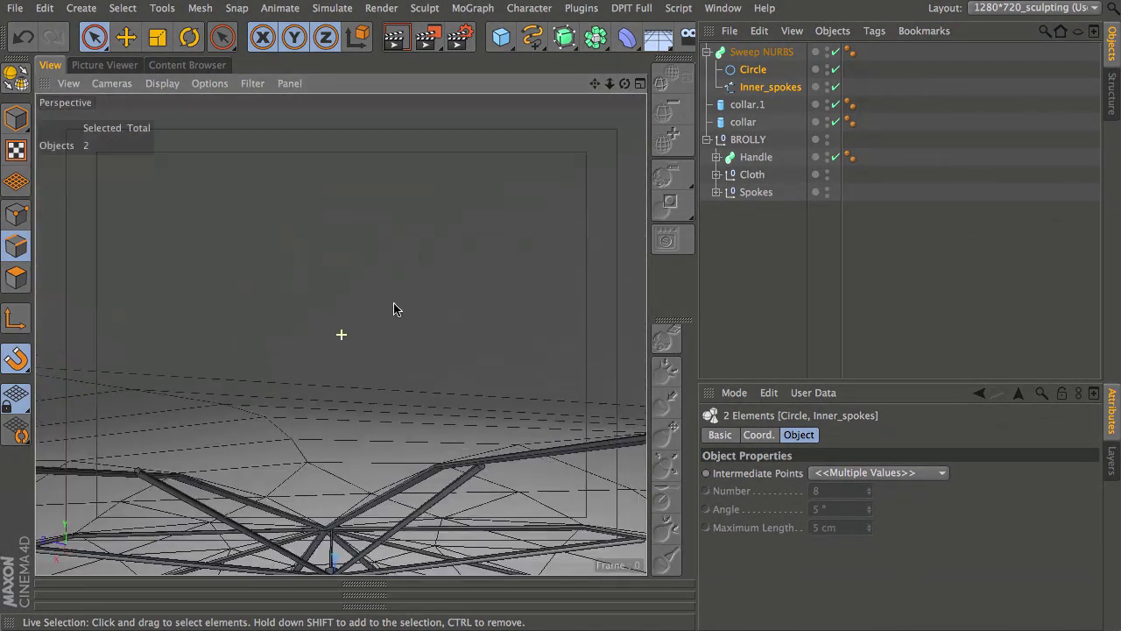
pyautogui.keyDown('alt'); pyautogui.moveTo(431, 151); pyautogui.dragTo(390, 344); pyautogui.keyUp('alt')
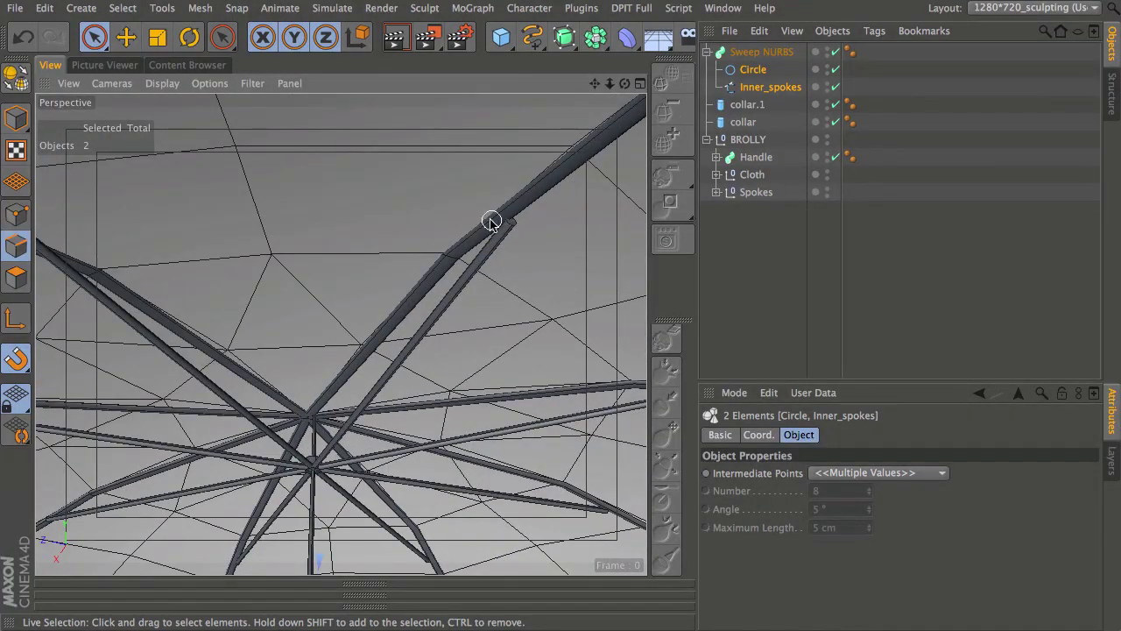
pyautogui.keyDown('alt'); pyautogui.moveTo(507, 218); pyautogui.dragTo(477, 271); pyautogui.keyUp('alt')
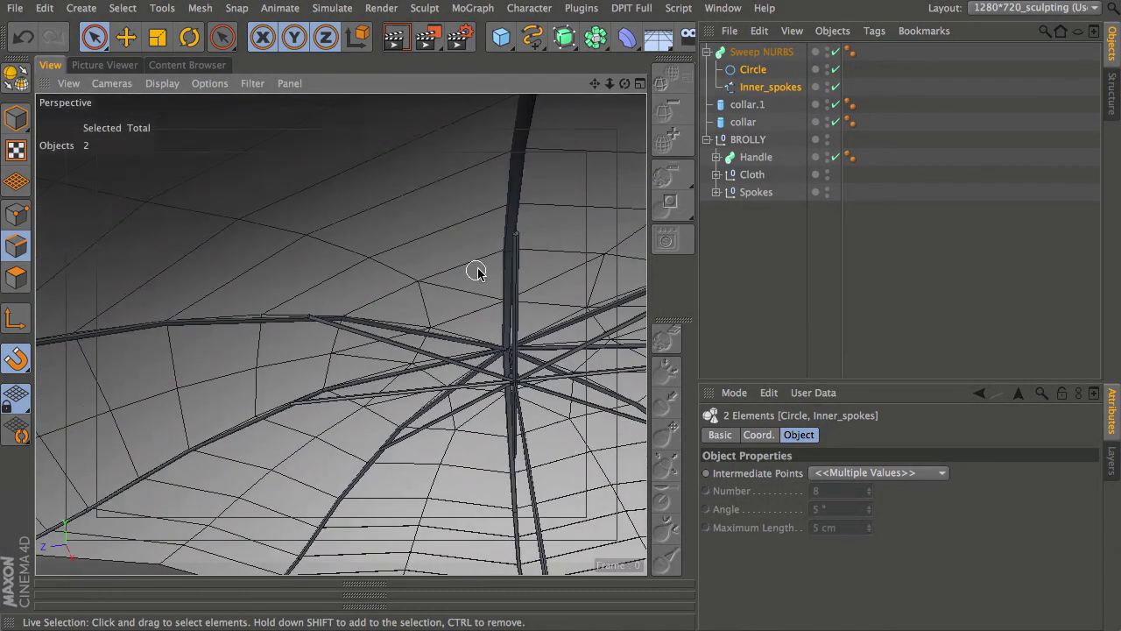
pyautogui.keyDown('alt'); pyautogui.moveTo(517, 242); pyautogui.dragTo(341, 333, button='right'); pyautogui.keyUp('alt')
pyautogui.keyDown('alt'); pyautogui.moveTo(340, 333); pyautogui.dragTo(420, 272); pyautogui.keyUp('alt')
pyautogui.keyDown('alt'); pyautogui.moveTo(423, 278); pyautogui.dragTo(380, 341, button='right'); pyautogui.keyUp('alt')
pyautogui.keyDown('alt'); pyautogui.moveTo(399, 327); pyautogui.dragTo(388, 175); pyautogui.keyUp('alt')
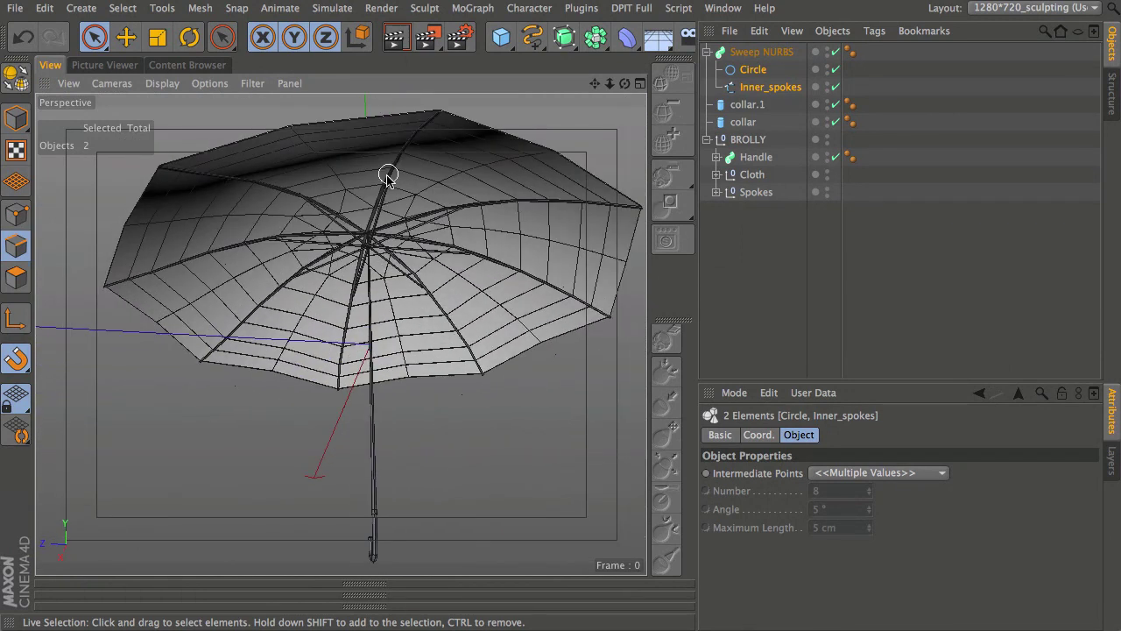
pyautogui.keyDown('alt'); pyautogui.moveTo(378, 243); pyautogui.dragTo(362, 282); pyautogui.keyUp('alt')
pyautogui.click(779, 276)
pyautogui.click(395, 40)
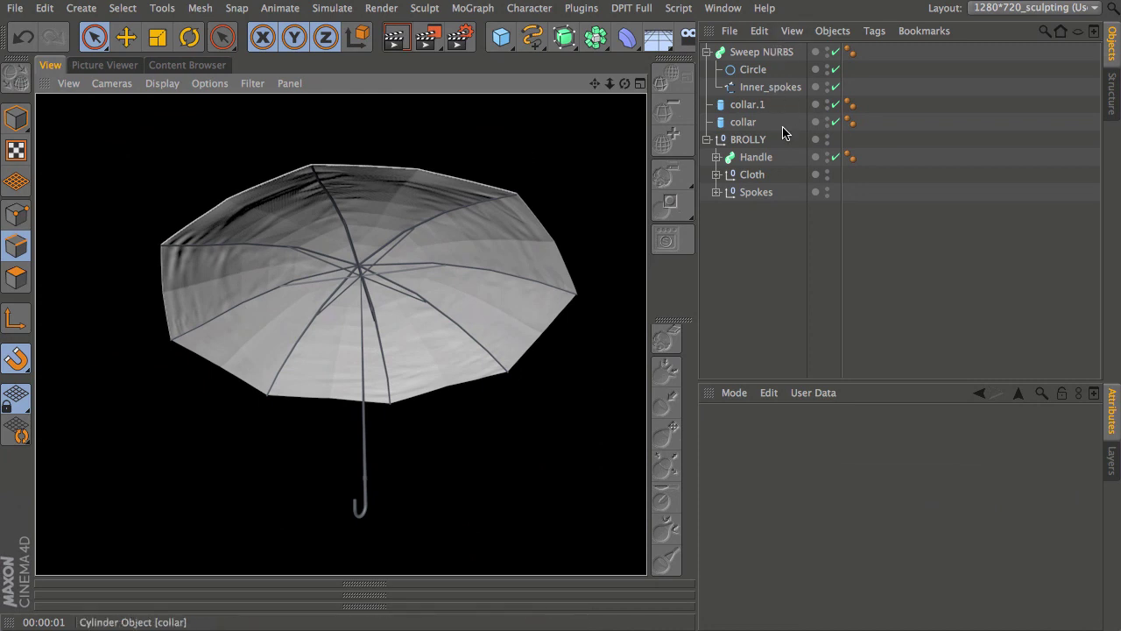
# Turn off Angle Limit in the cloth Disc's Phong tag and render the view
pyautogui.click(717, 175)
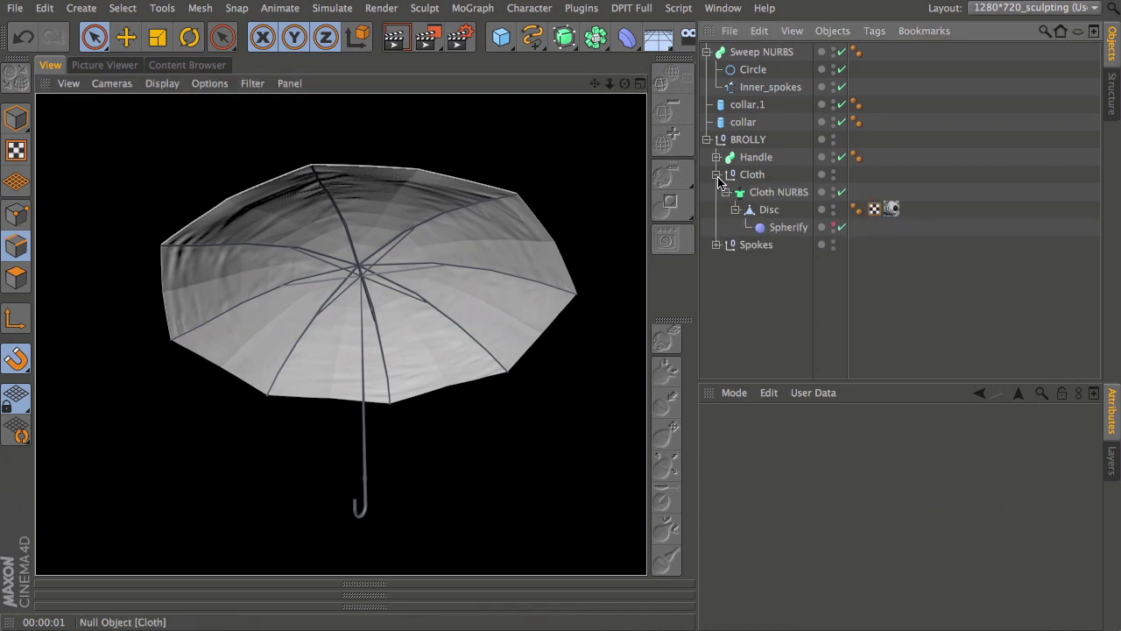
pyautogui.click(856, 210)
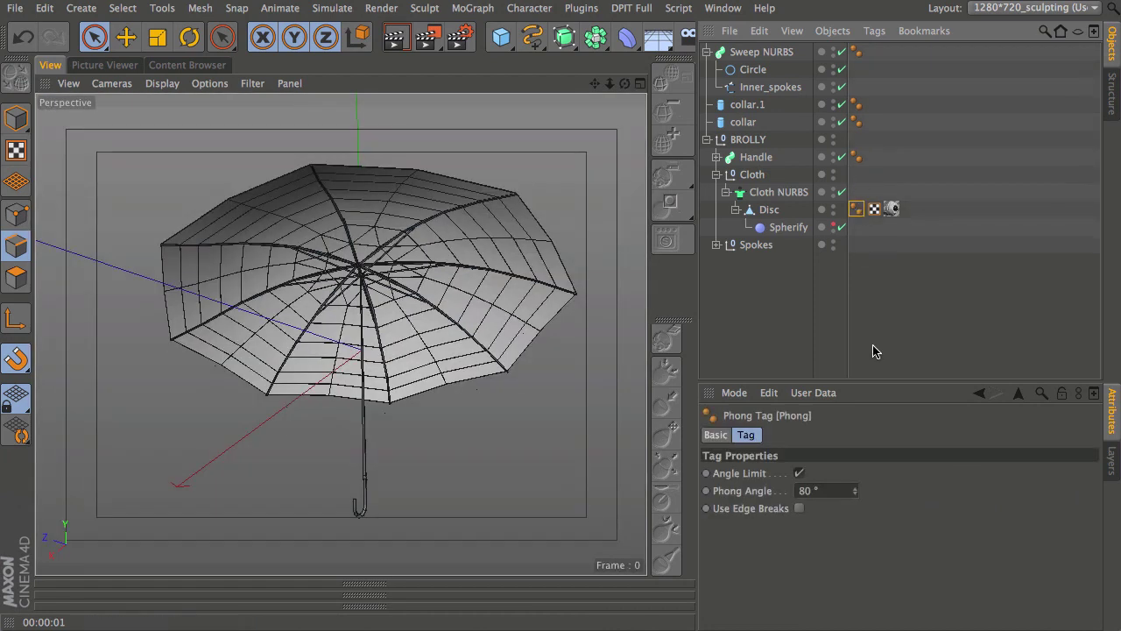
pyautogui.click(798, 474)
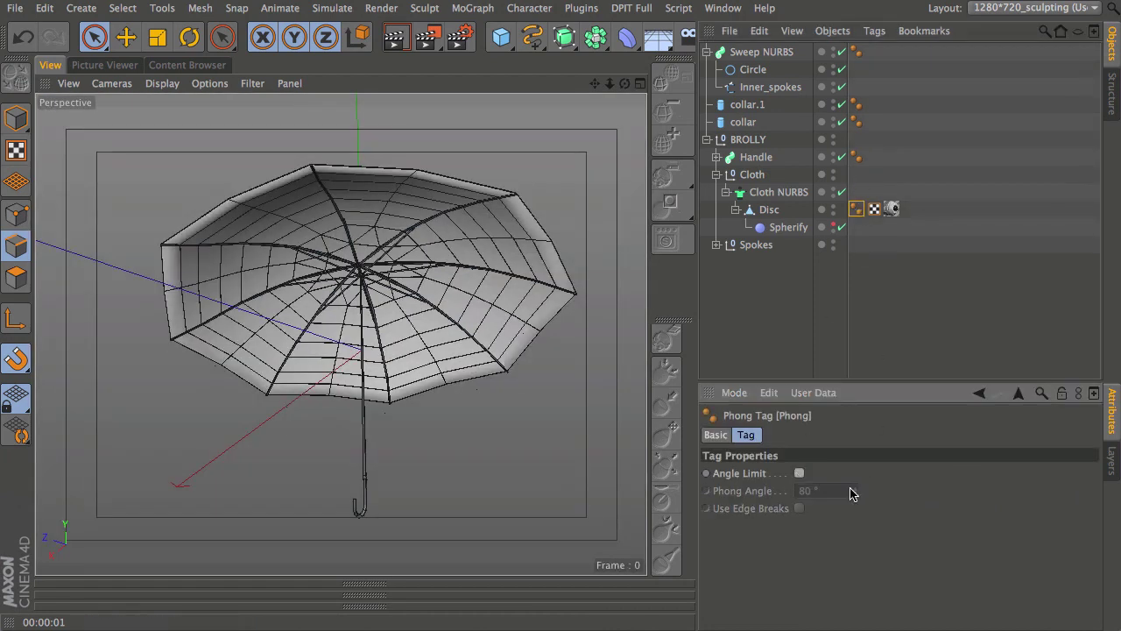
pyautogui.click(394, 38)
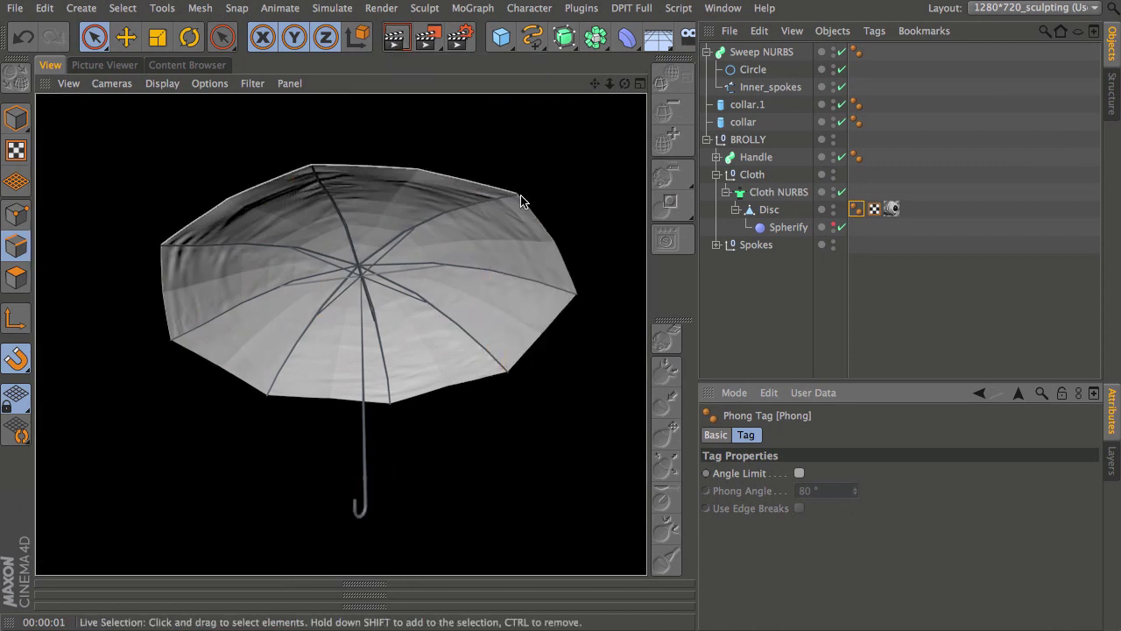
# Set the displacement height of the cloth Disc's BakedMaterial to 12 cm and render the canopy from below and above
pyautogui.doubleClick(892, 210)
pyautogui.moveTo(911, 380); pyautogui.dragTo(930, 252)
pyautogui.click(937, 300)
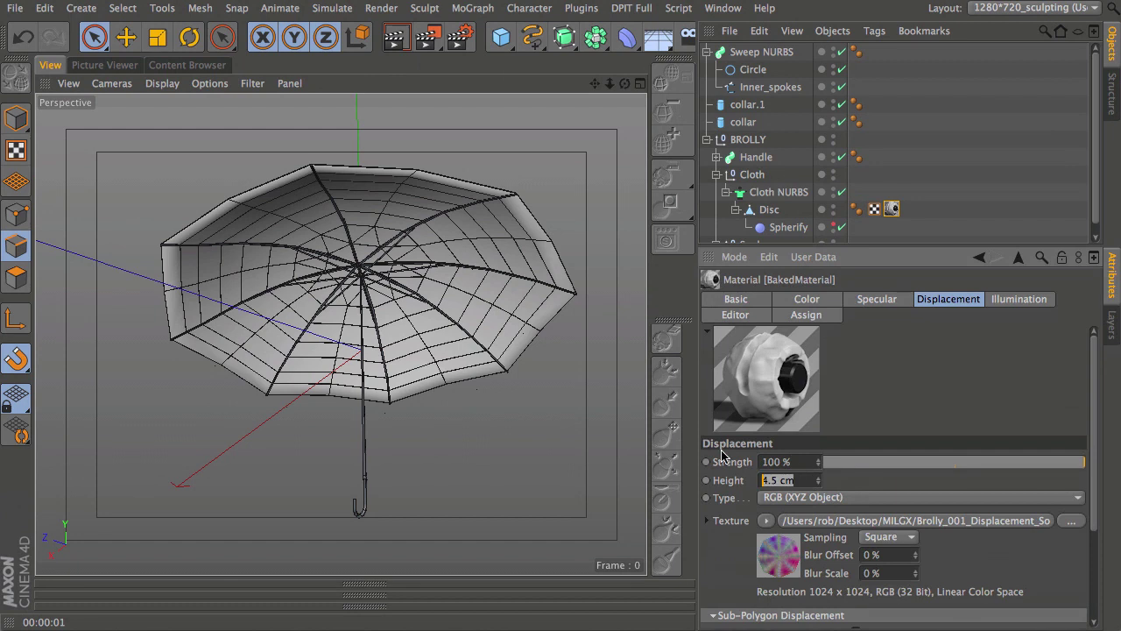
pyautogui.press('Return')
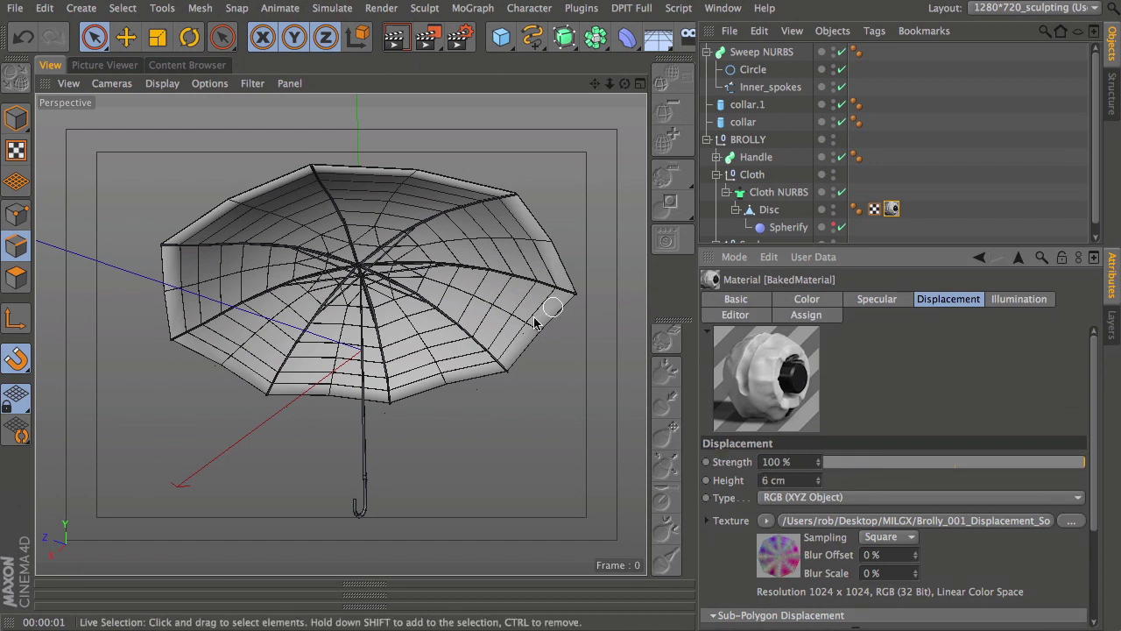
pyautogui.click(396, 39)
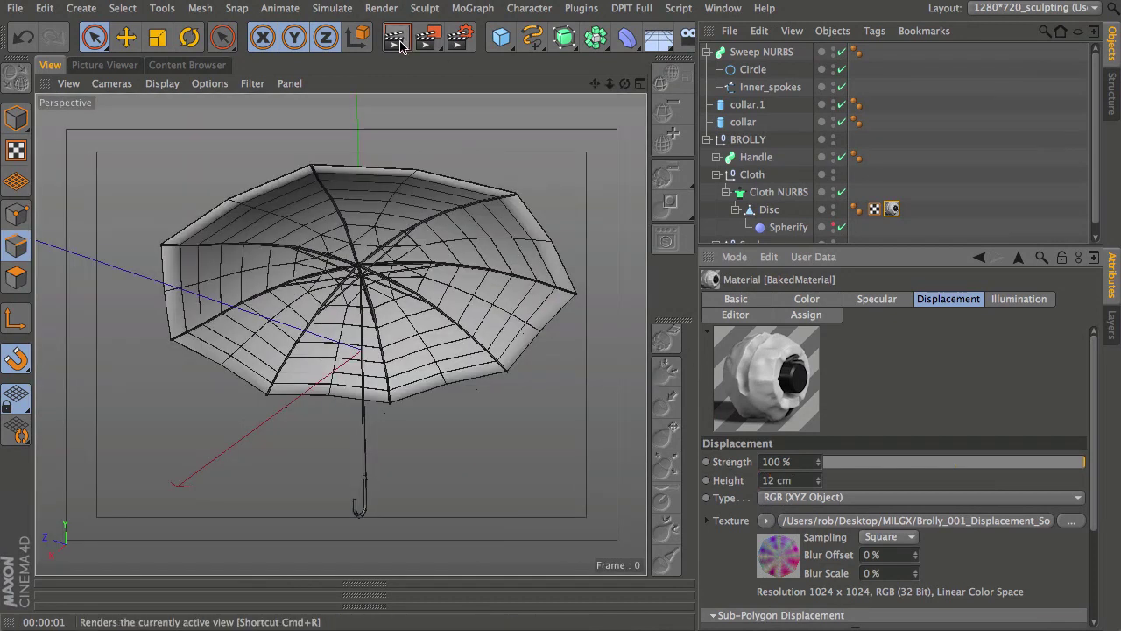
pyautogui.click(408, 44)
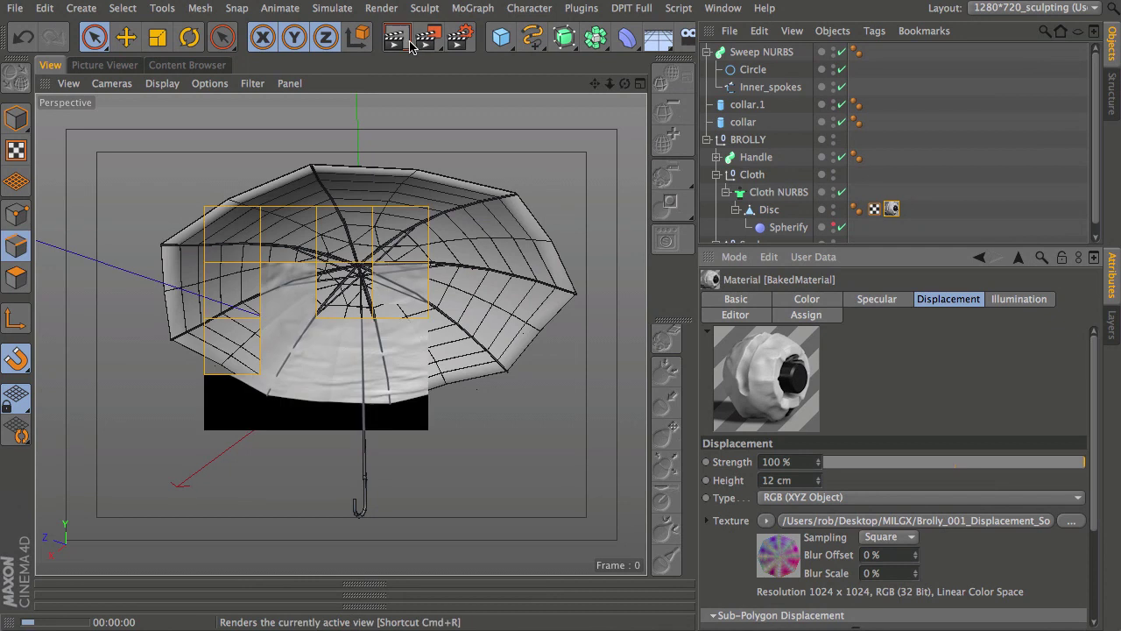
pyautogui.keyDown('alt'); pyautogui.moveTo(393, 306); pyautogui.dragTo(399, 560); pyautogui.keyUp('alt')
pyautogui.click(394, 36)
pyautogui.click(395, 39)
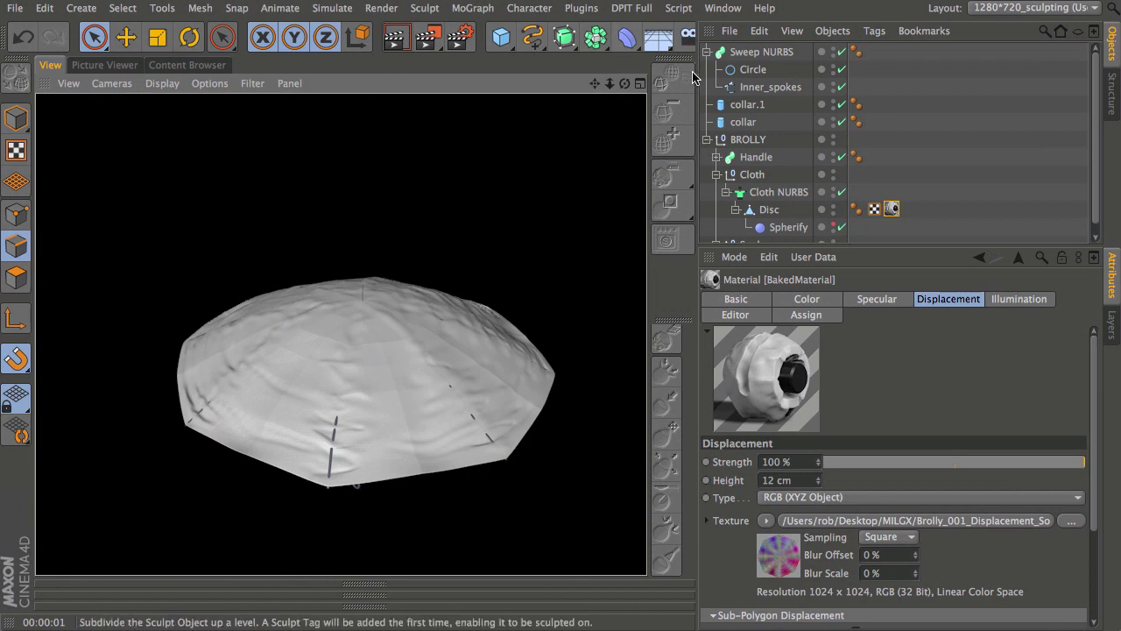
# Collapse the inner spokes' Sweep NURBS and rename it as Inners
pyautogui.click(774, 56)
pyautogui.click(707, 52)
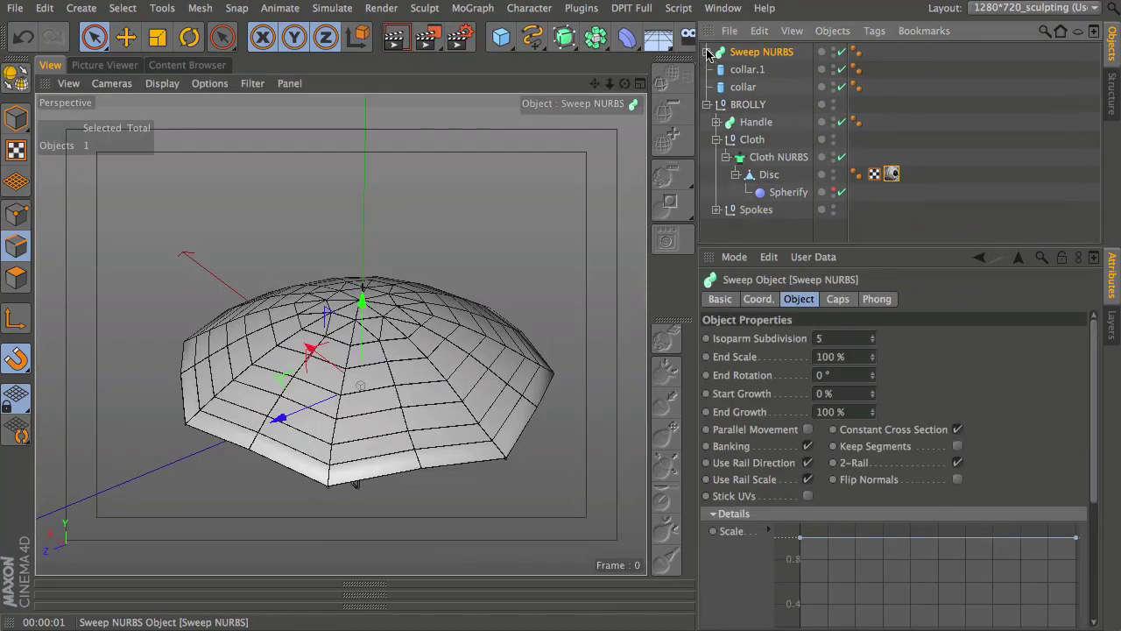
pyautogui.doubleClick(755, 54)
pyautogui.write('Inners')
pyautogui.press('Return')
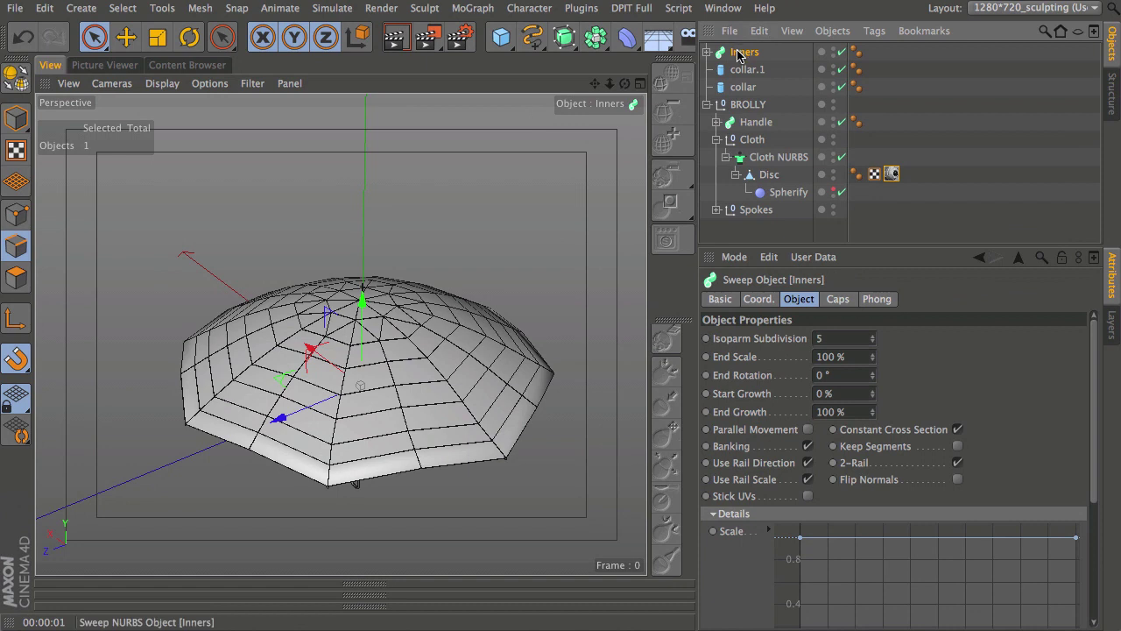
# Move Inners and both collars into the BROLLY group and collapse the Cloth group
pyautogui.keyDown('shift'); pyautogui.click(738, 88); pyautogui.keyUp('shift')
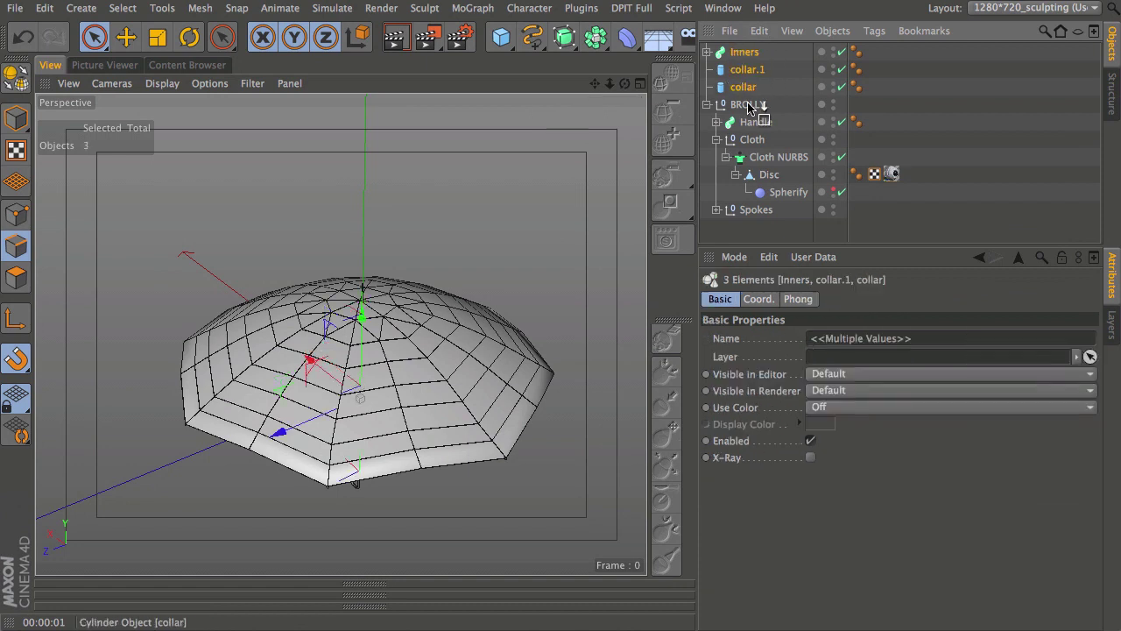
pyautogui.moveTo(749, 107); pyautogui.dragTo(749, 106)
pyautogui.click(718, 139)
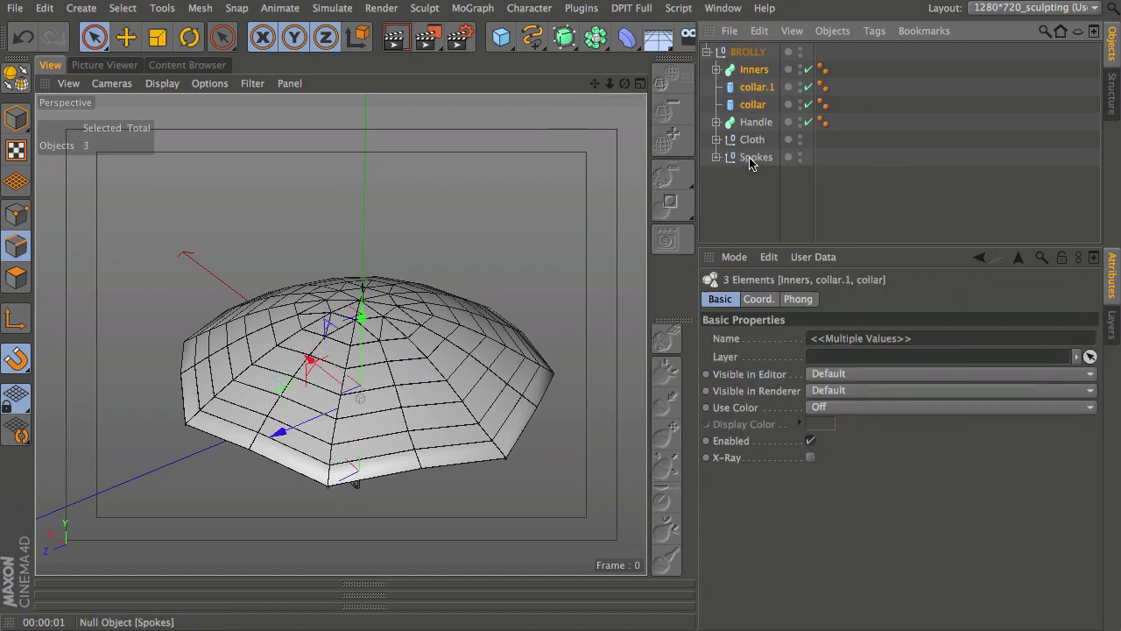
# Select Inners and Spokes together, lower them slightly in model mode, and render to check for poke-through
pyautogui.click(750, 159)
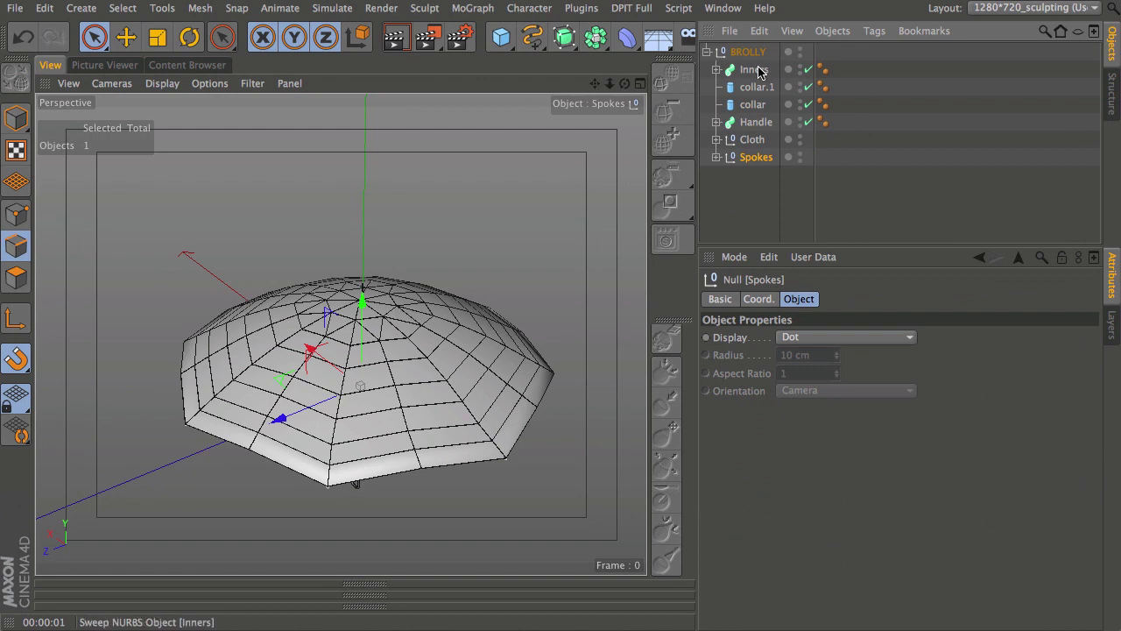
pyautogui.keyDown('ctrl'); pyautogui.click(754, 72); pyautogui.keyUp('ctrl')
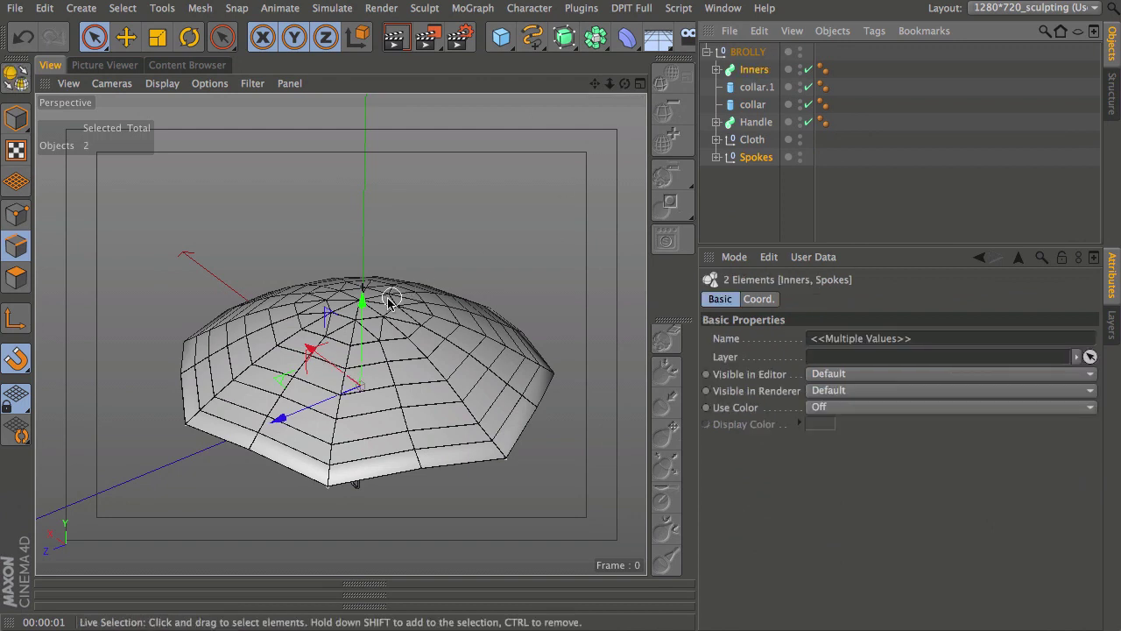
pyautogui.moveTo(361, 302); pyautogui.dragTo(361, 309)
pyautogui.click(15, 118)
pyautogui.click(395, 37)
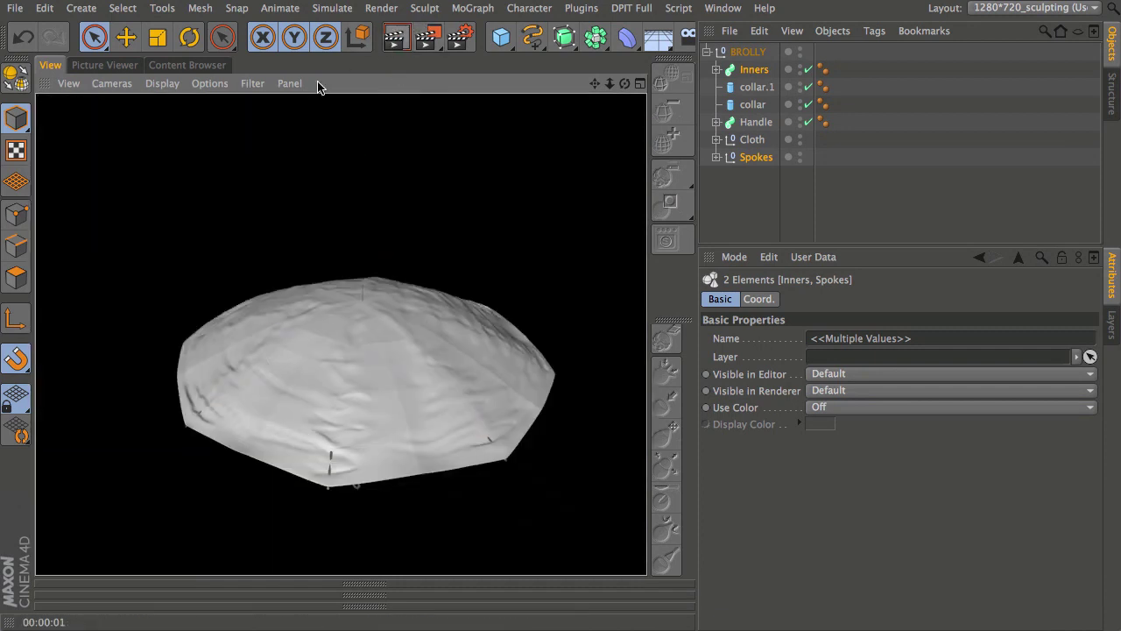
# Disable snapping, lower Inners and Spokes slightly further along the Y axis with the Move tool, and render the canopy
pyautogui.click(95, 38)
pyautogui.click(127, 38)
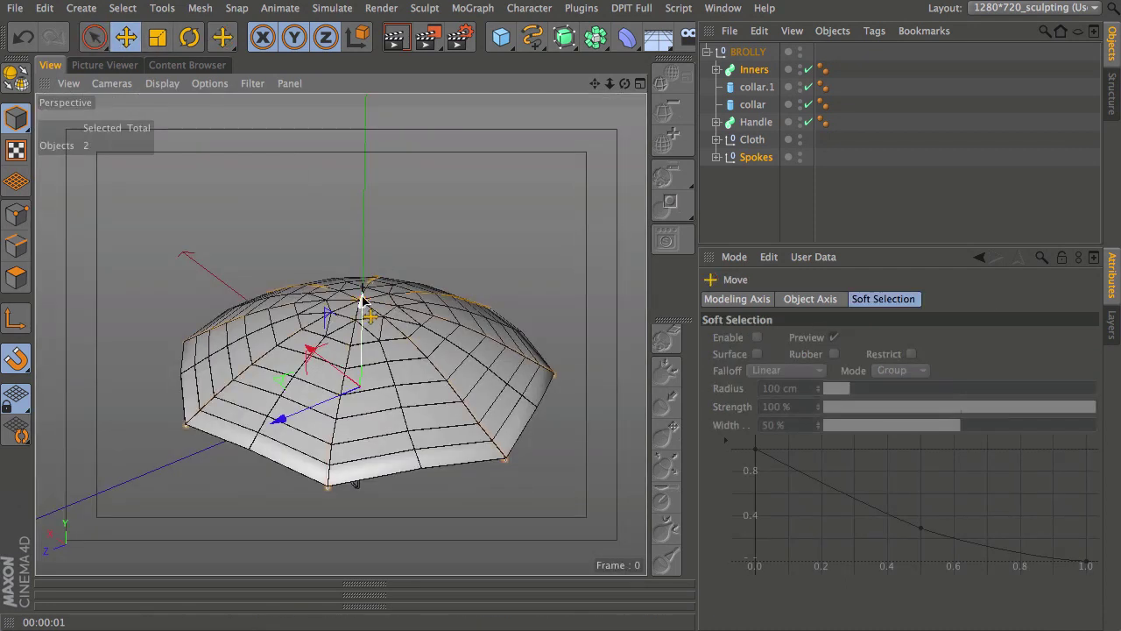
pyautogui.moveTo(361, 300); pyautogui.dragTo(361, 307)
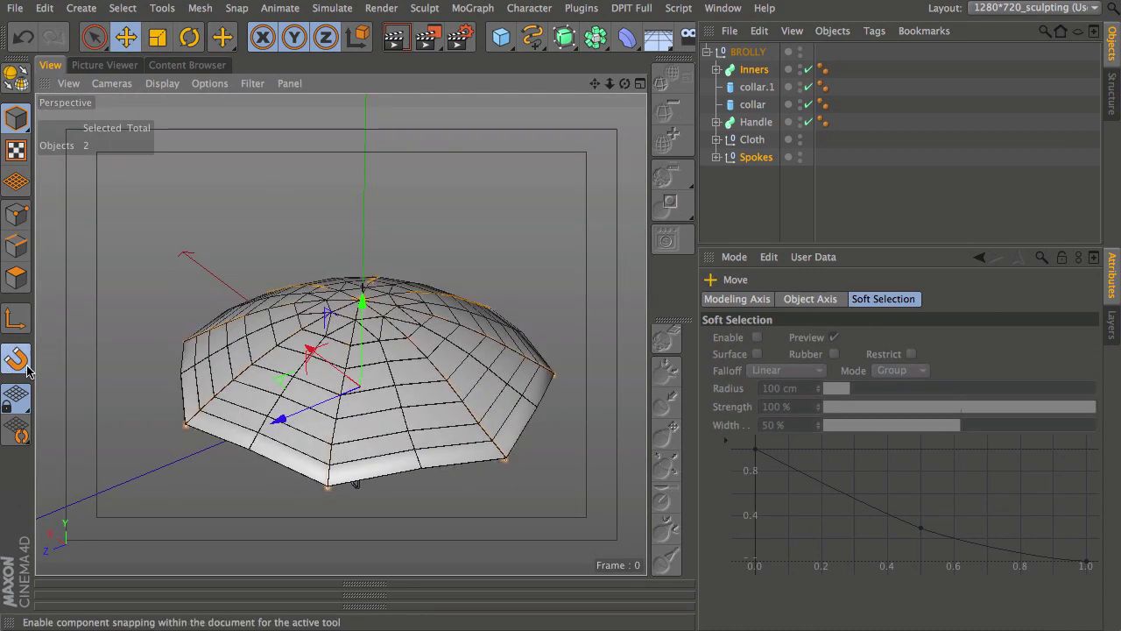
pyautogui.hotkey('shift', 's')
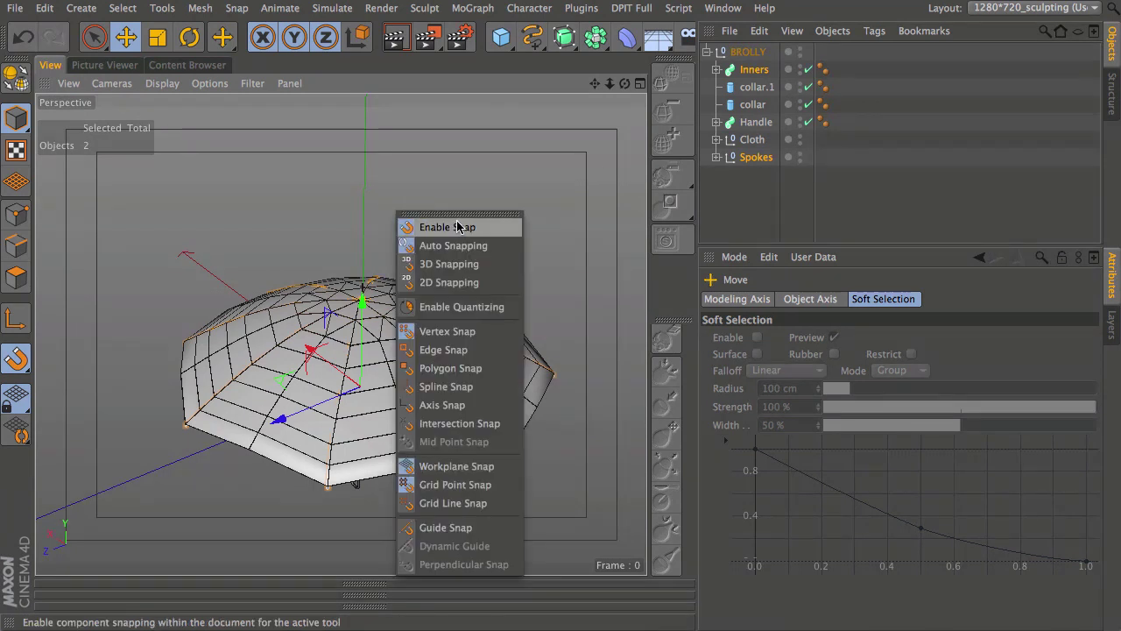
pyautogui.click(412, 225)
pyautogui.keyDown('alt'); pyautogui.moveTo(380, 375); pyautogui.dragTo(399, 345, button='right'); pyautogui.keyUp('alt')
pyautogui.keyDown('alt'); pyautogui.moveTo(378, 355); pyautogui.dragTo(392, 262, button='middle'); pyautogui.keyUp('alt')
pyautogui.moveTo(362, 229); pyautogui.dragTo(360, 231)
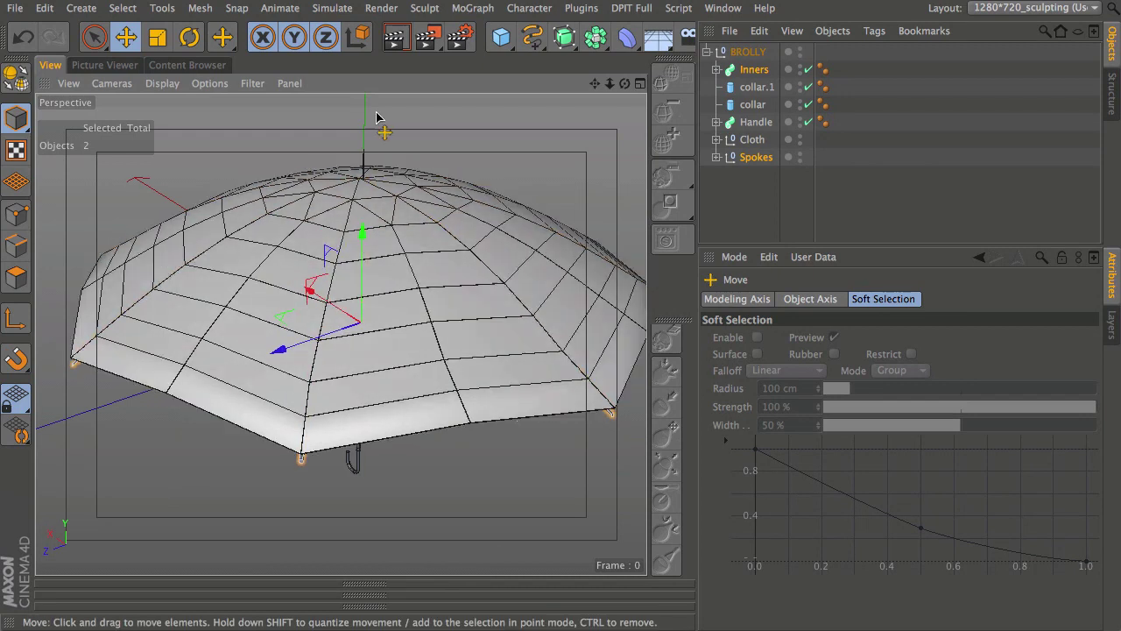
pyautogui.click(397, 51)
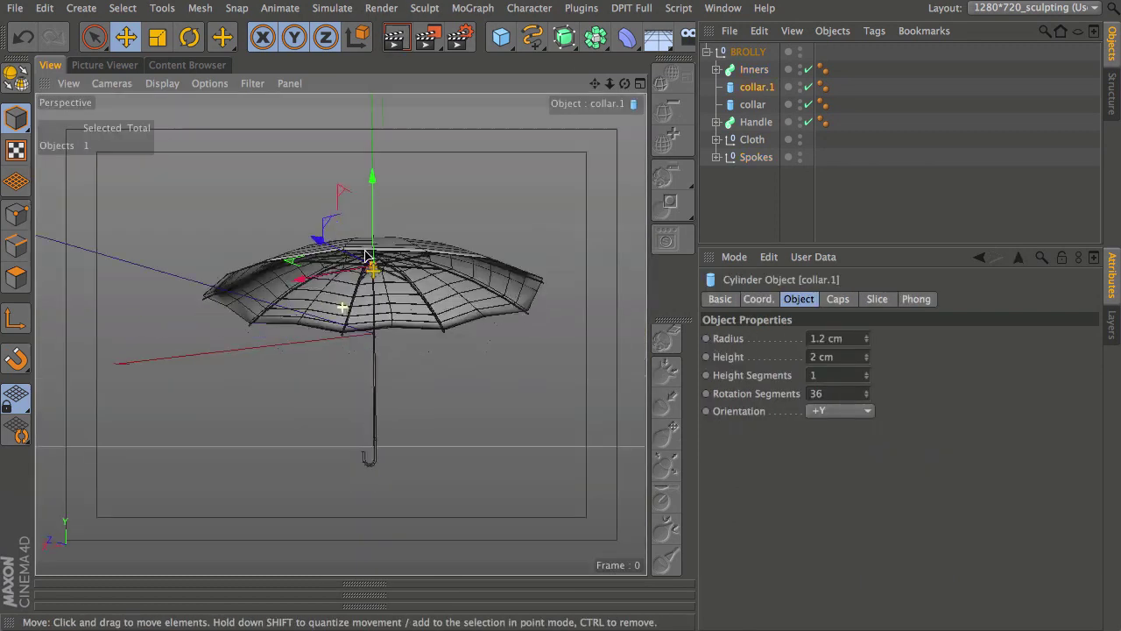
# Examine the umbrella's underside, spokes and handle from below with all objects deselected
pyautogui.keyDown('alt'); pyautogui.moveTo(342, 306); pyautogui.dragTo(405, 203); pyautogui.keyUp('alt')
pyautogui.keyDown('alt'); pyautogui.moveTo(349, 277); pyautogui.dragTo(436, 237); pyautogui.keyUp('alt')
pyautogui.keyDown('alt'); pyautogui.moveTo(369, 286); pyautogui.dragTo(357, 294, button='middle'); pyautogui.keyUp('alt')
pyautogui.keyDown('alt'); pyautogui.moveTo(357, 294); pyautogui.dragTo(374, 266, button='right'); pyautogui.keyUp('alt')
pyautogui.moveTo(376, 273)
pyautogui.keyDown('alt'); pyautogui.mouseDown()
pyautogui.moveTo(366, 261)
pyautogui.moveTo(370, 282)
pyautogui.mouseUp(); pyautogui.keyUp('alt')
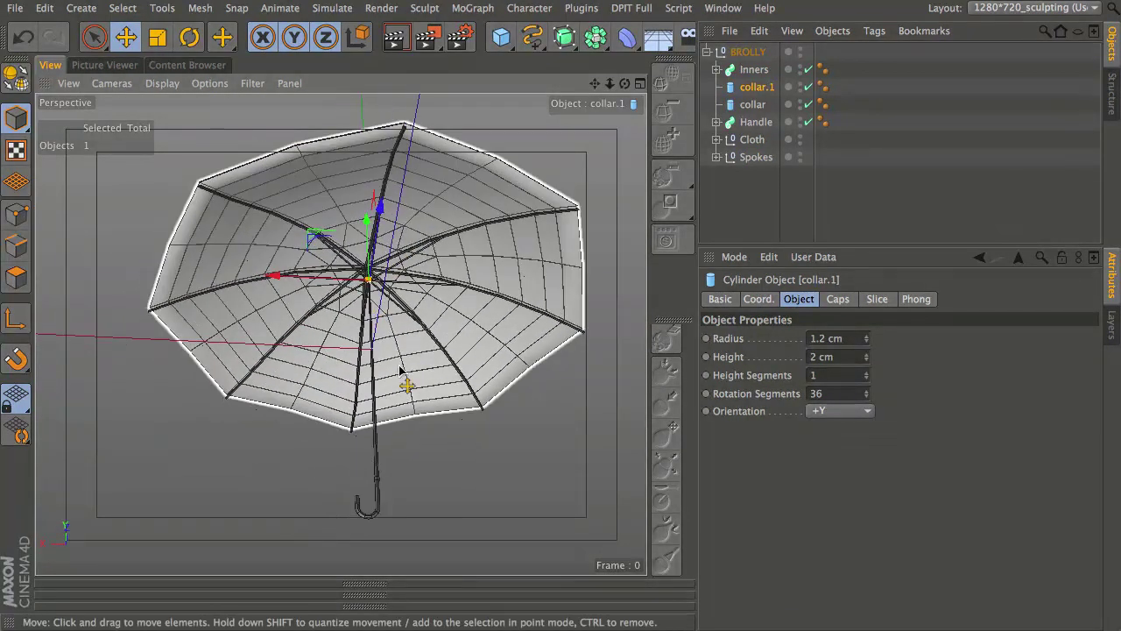
pyautogui.click(736, 199)
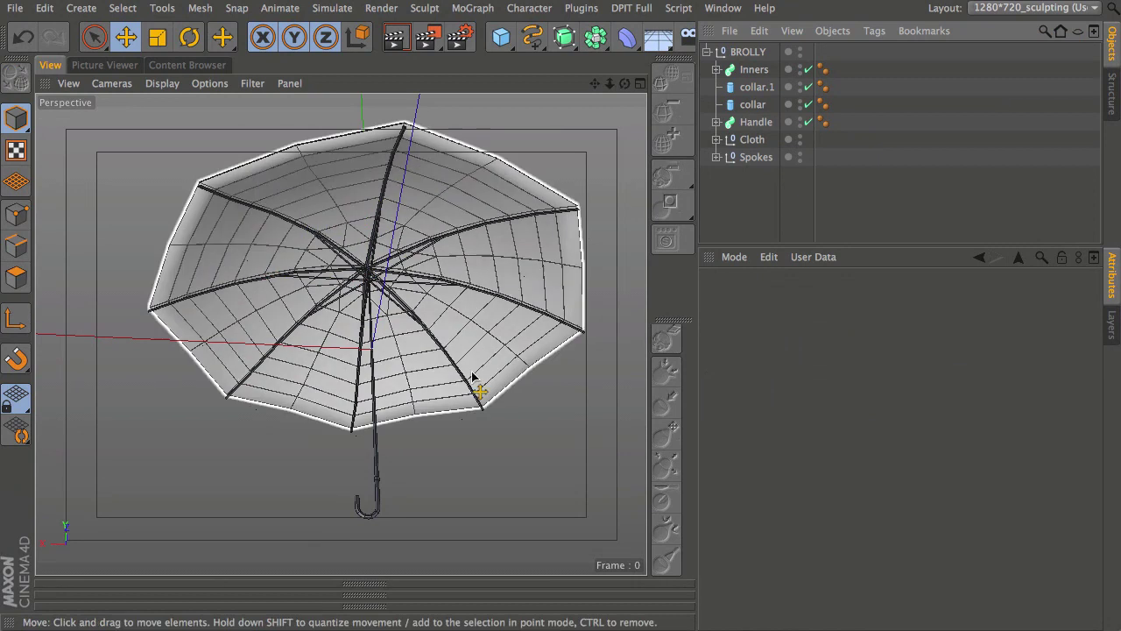
pyautogui.keyDown('alt'); pyautogui.moveTo(176, 381); pyautogui.dragTo(369, 322); pyautogui.keyUp('alt')
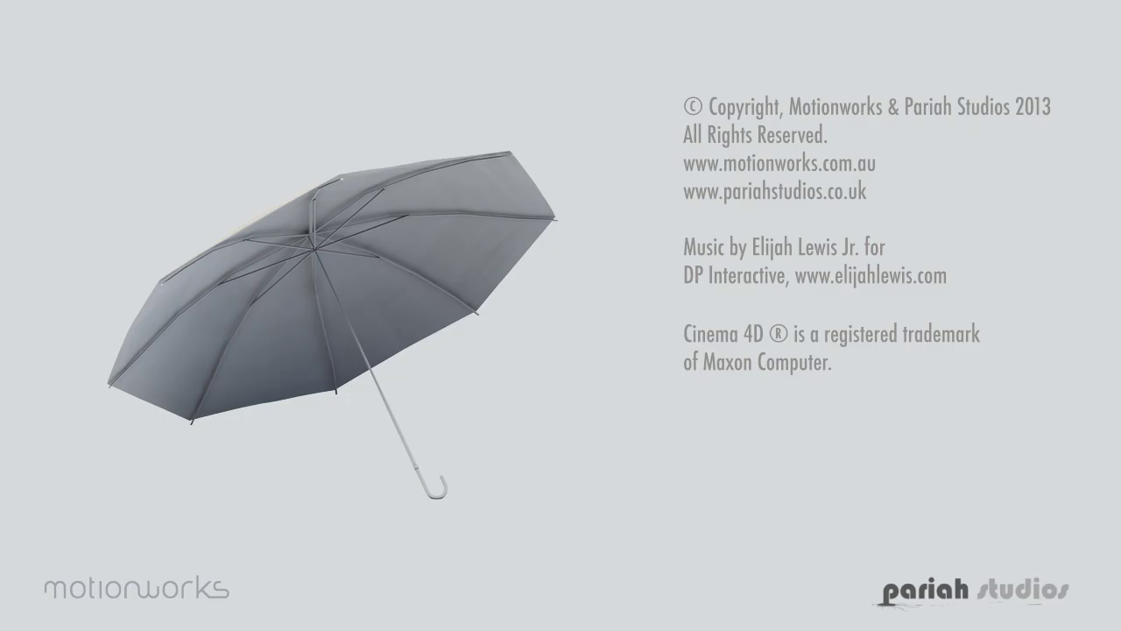